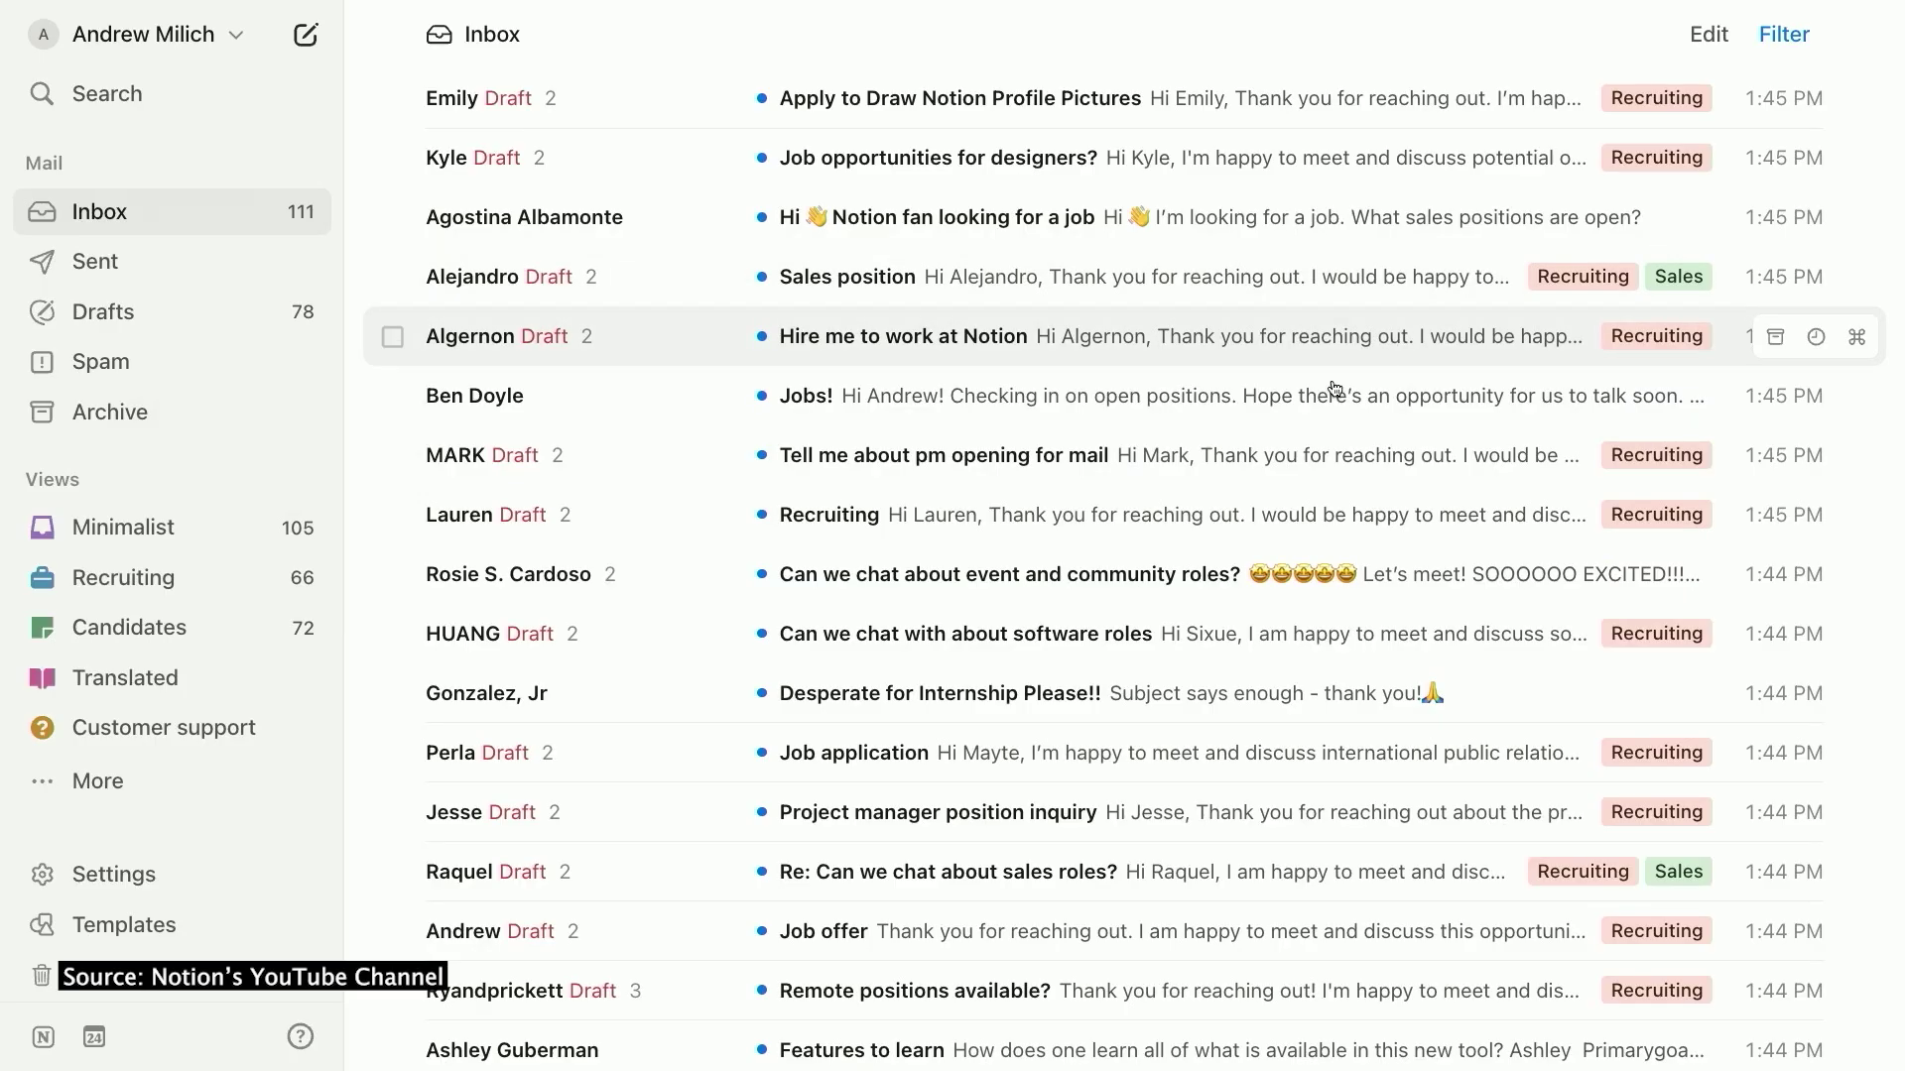
Open the 'Recruiting for systems engineer' email from the Notion Mail inbox
mouse_move(1335, 388)
scroll(830, 516, down, 4)
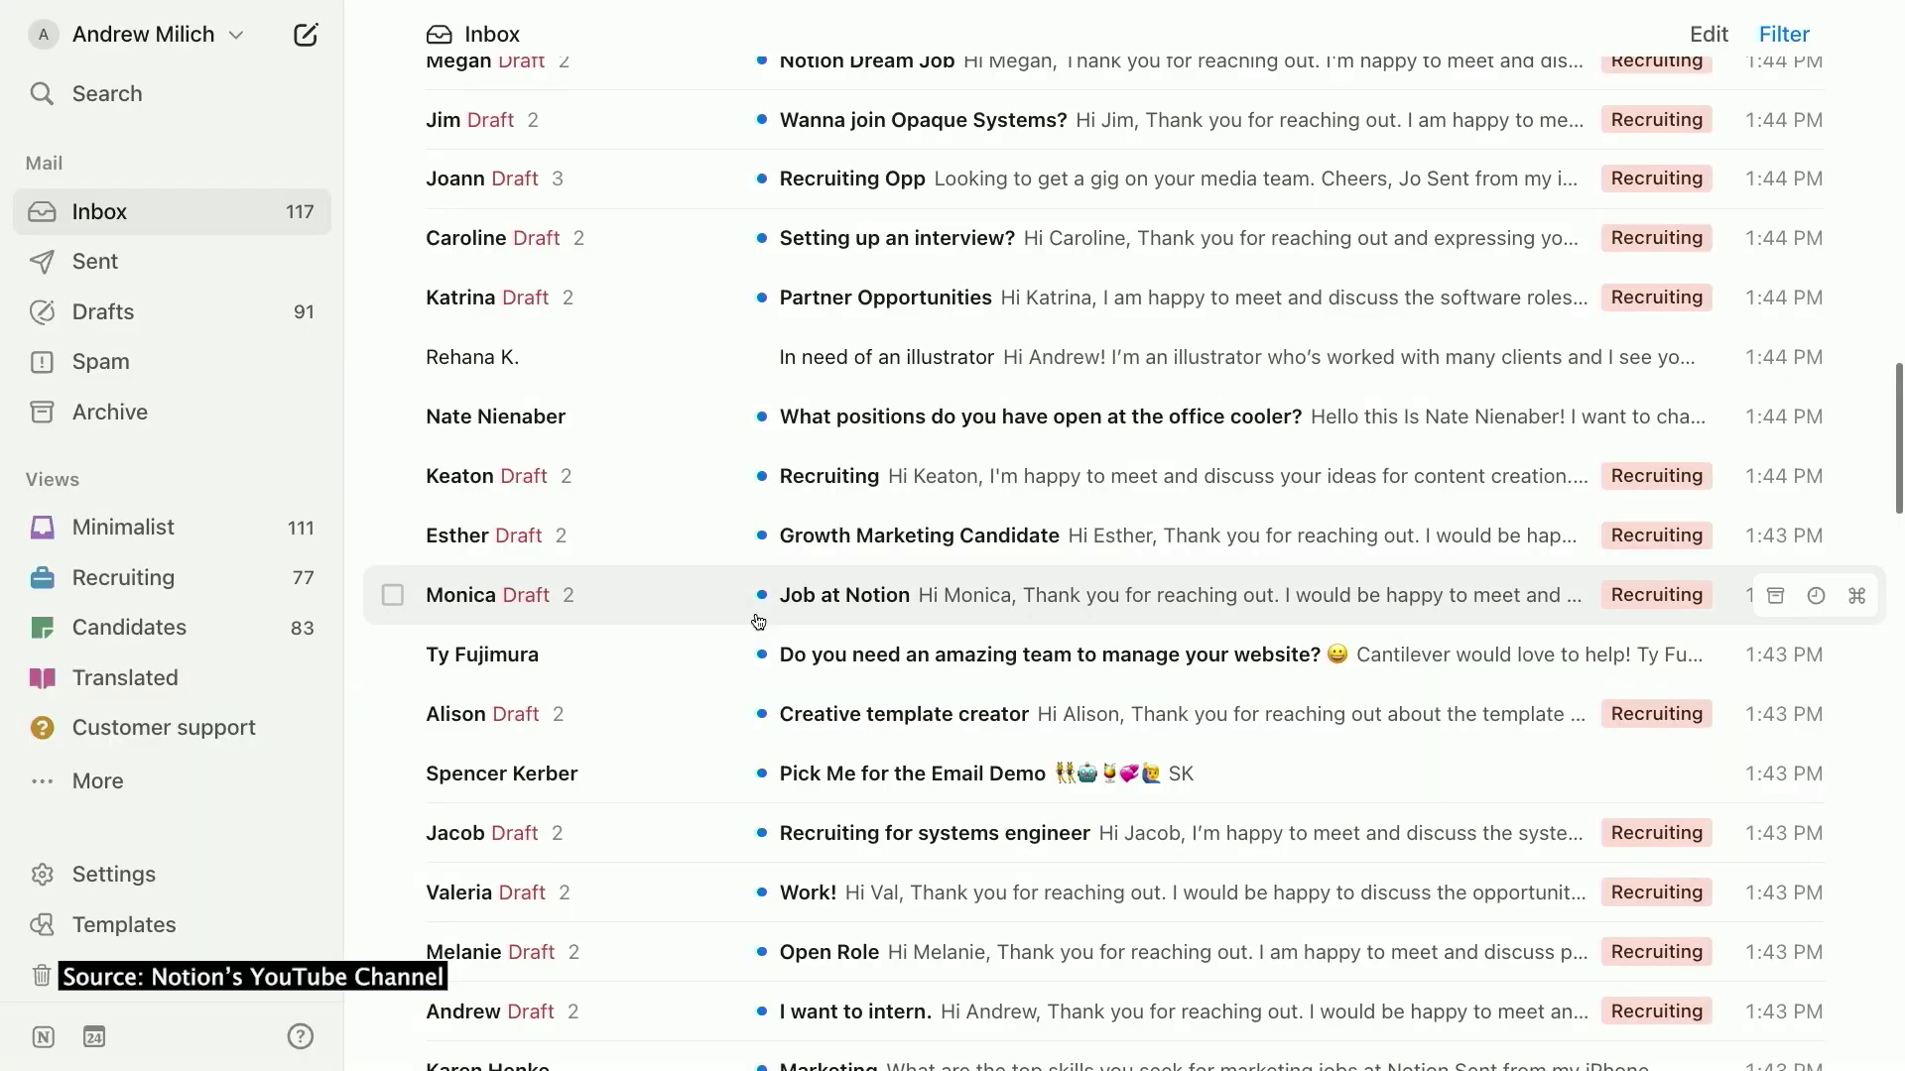
click(572, 807)
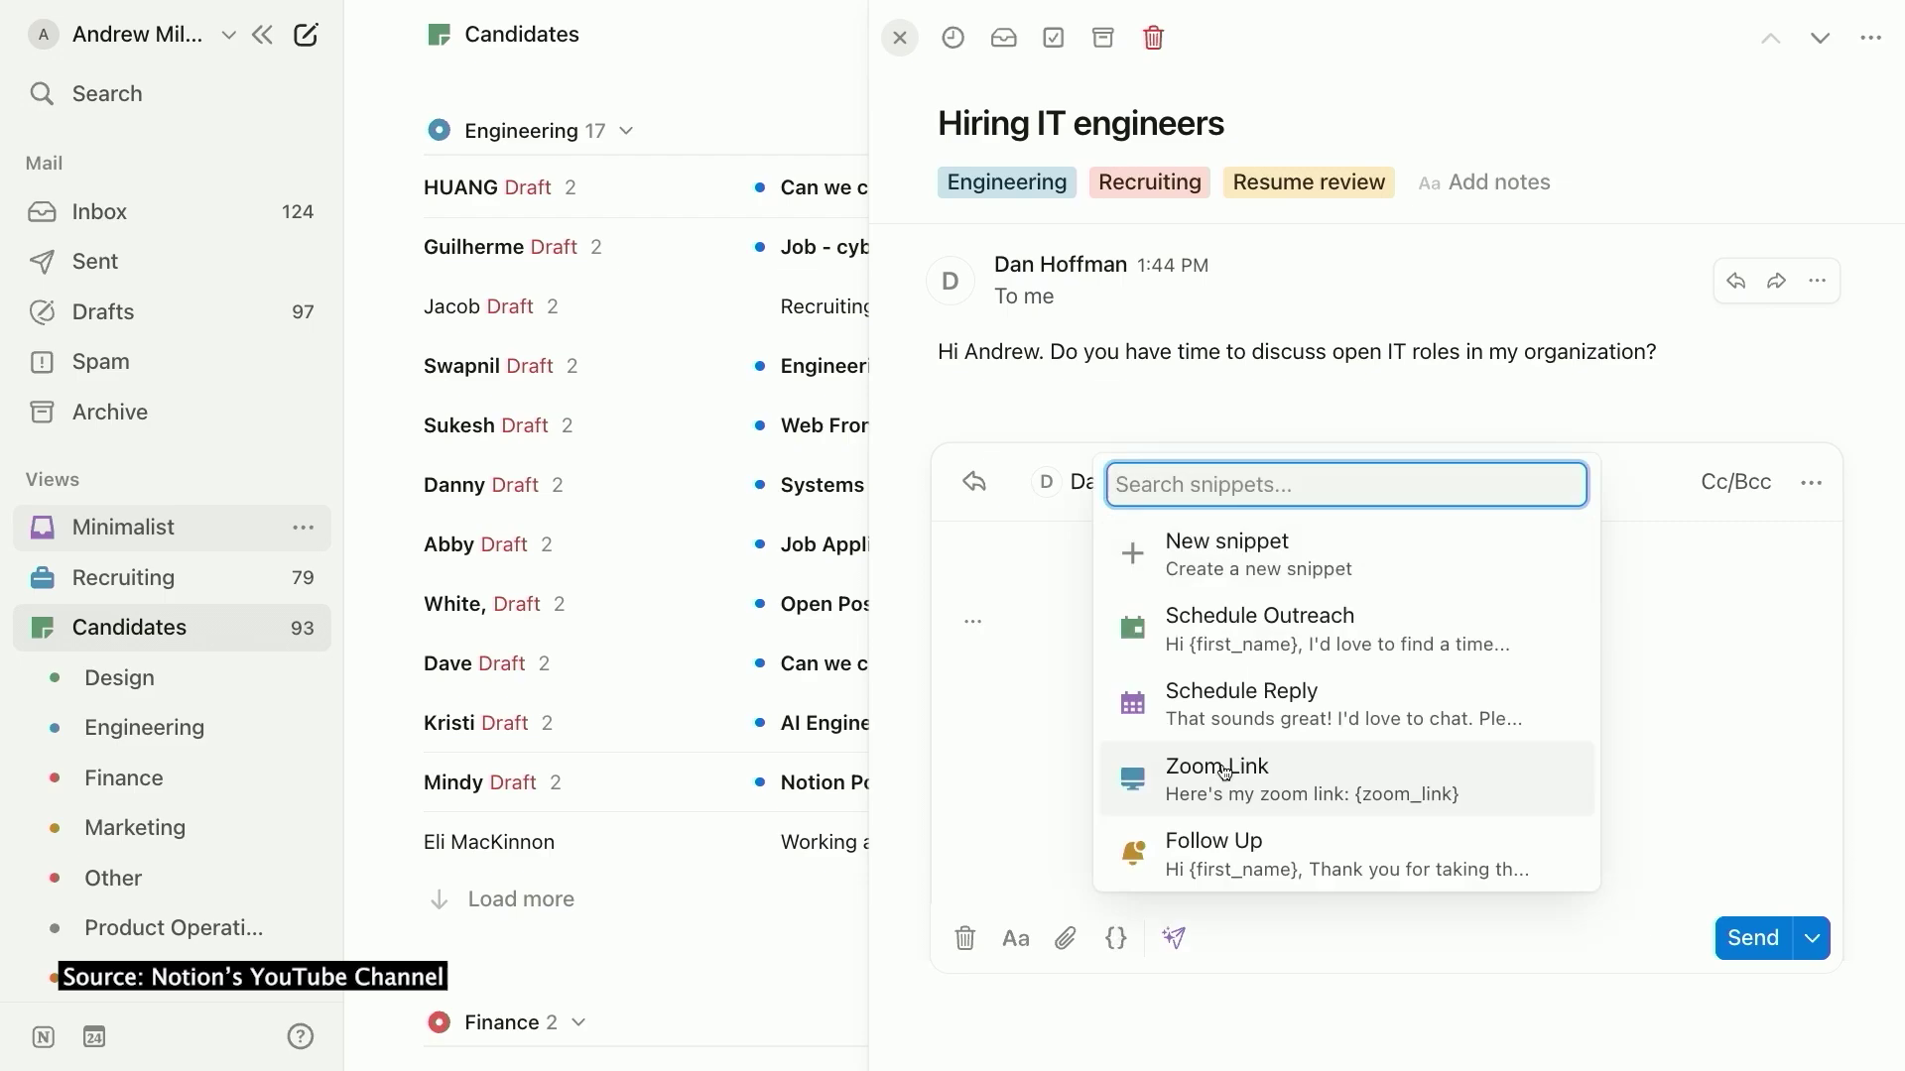
scroll(1225, 754, down, 3)
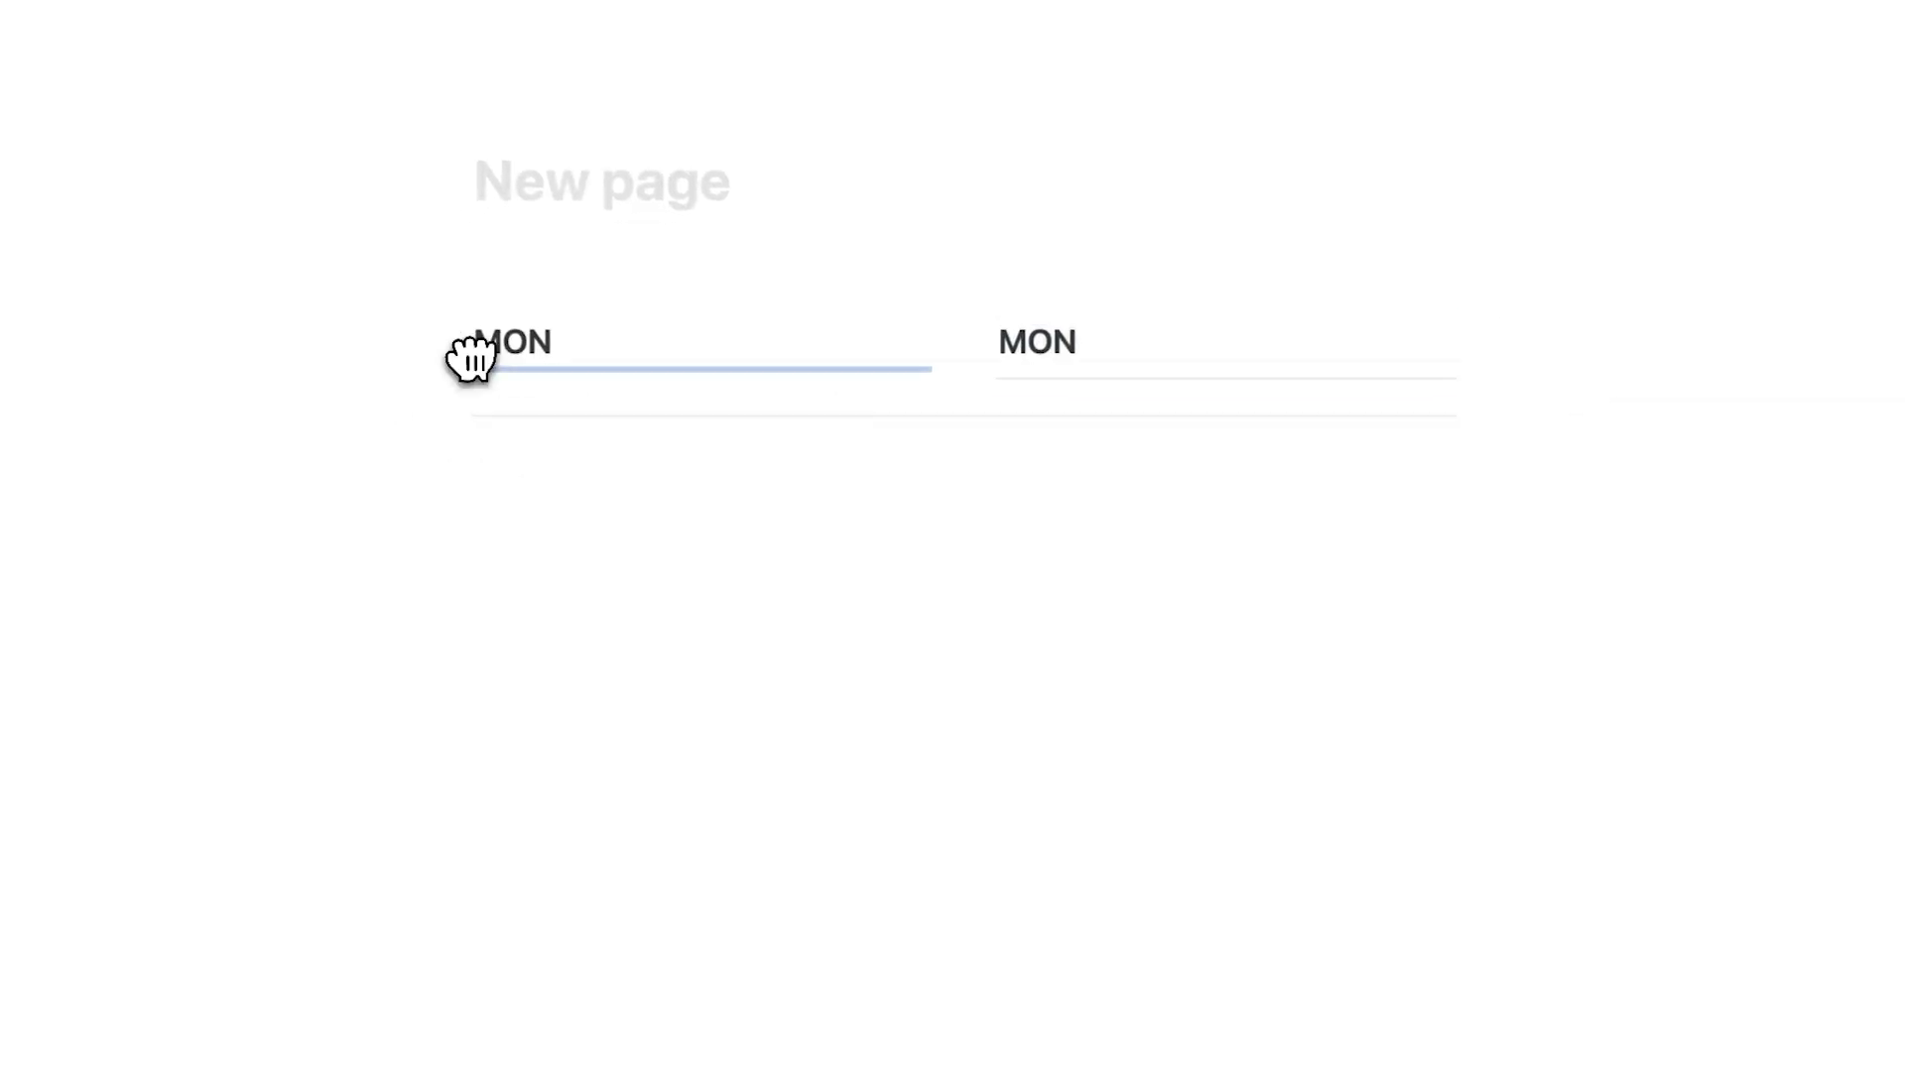
Add a to-do list under MON with items 'task 1', 'task 2' and 'task 3'
text(/)
click(786, 646)
text(task 1)
key(Return)
text(task 2)
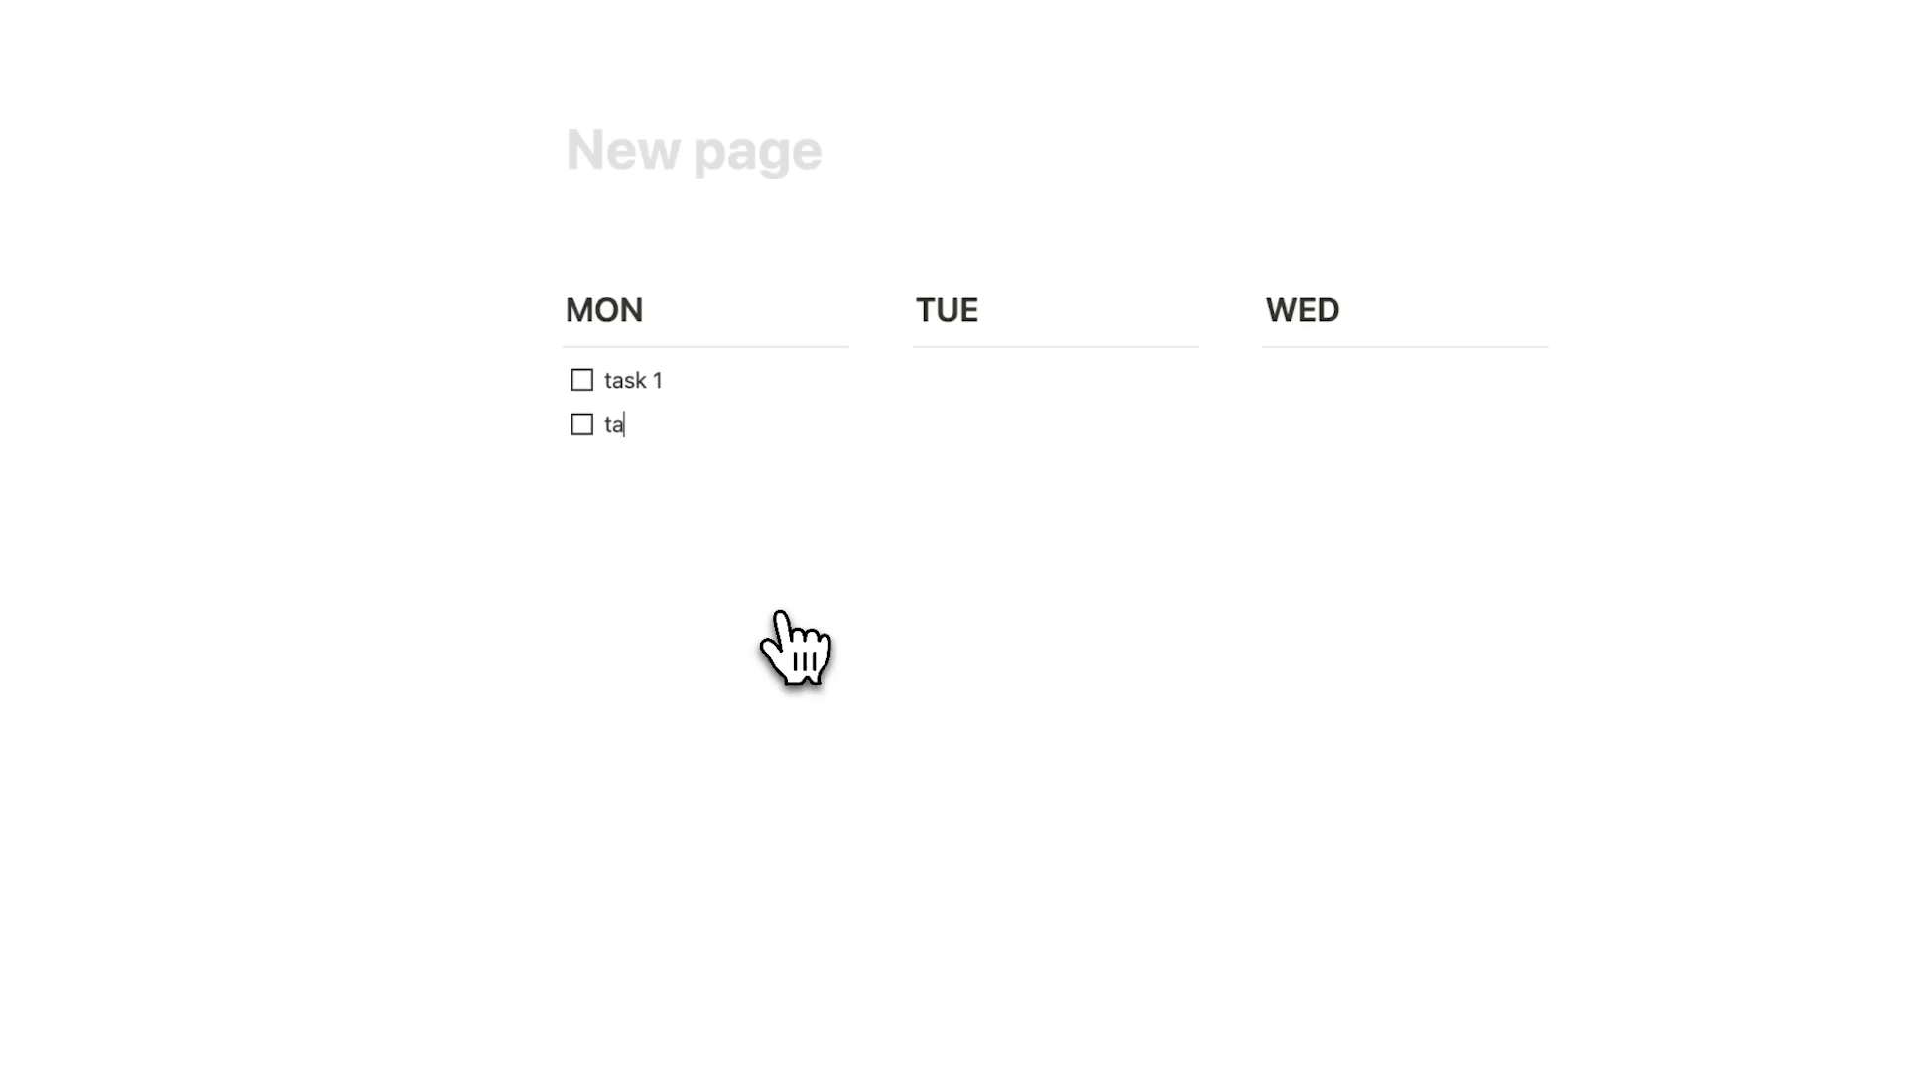
key(Return)
text(task 3)
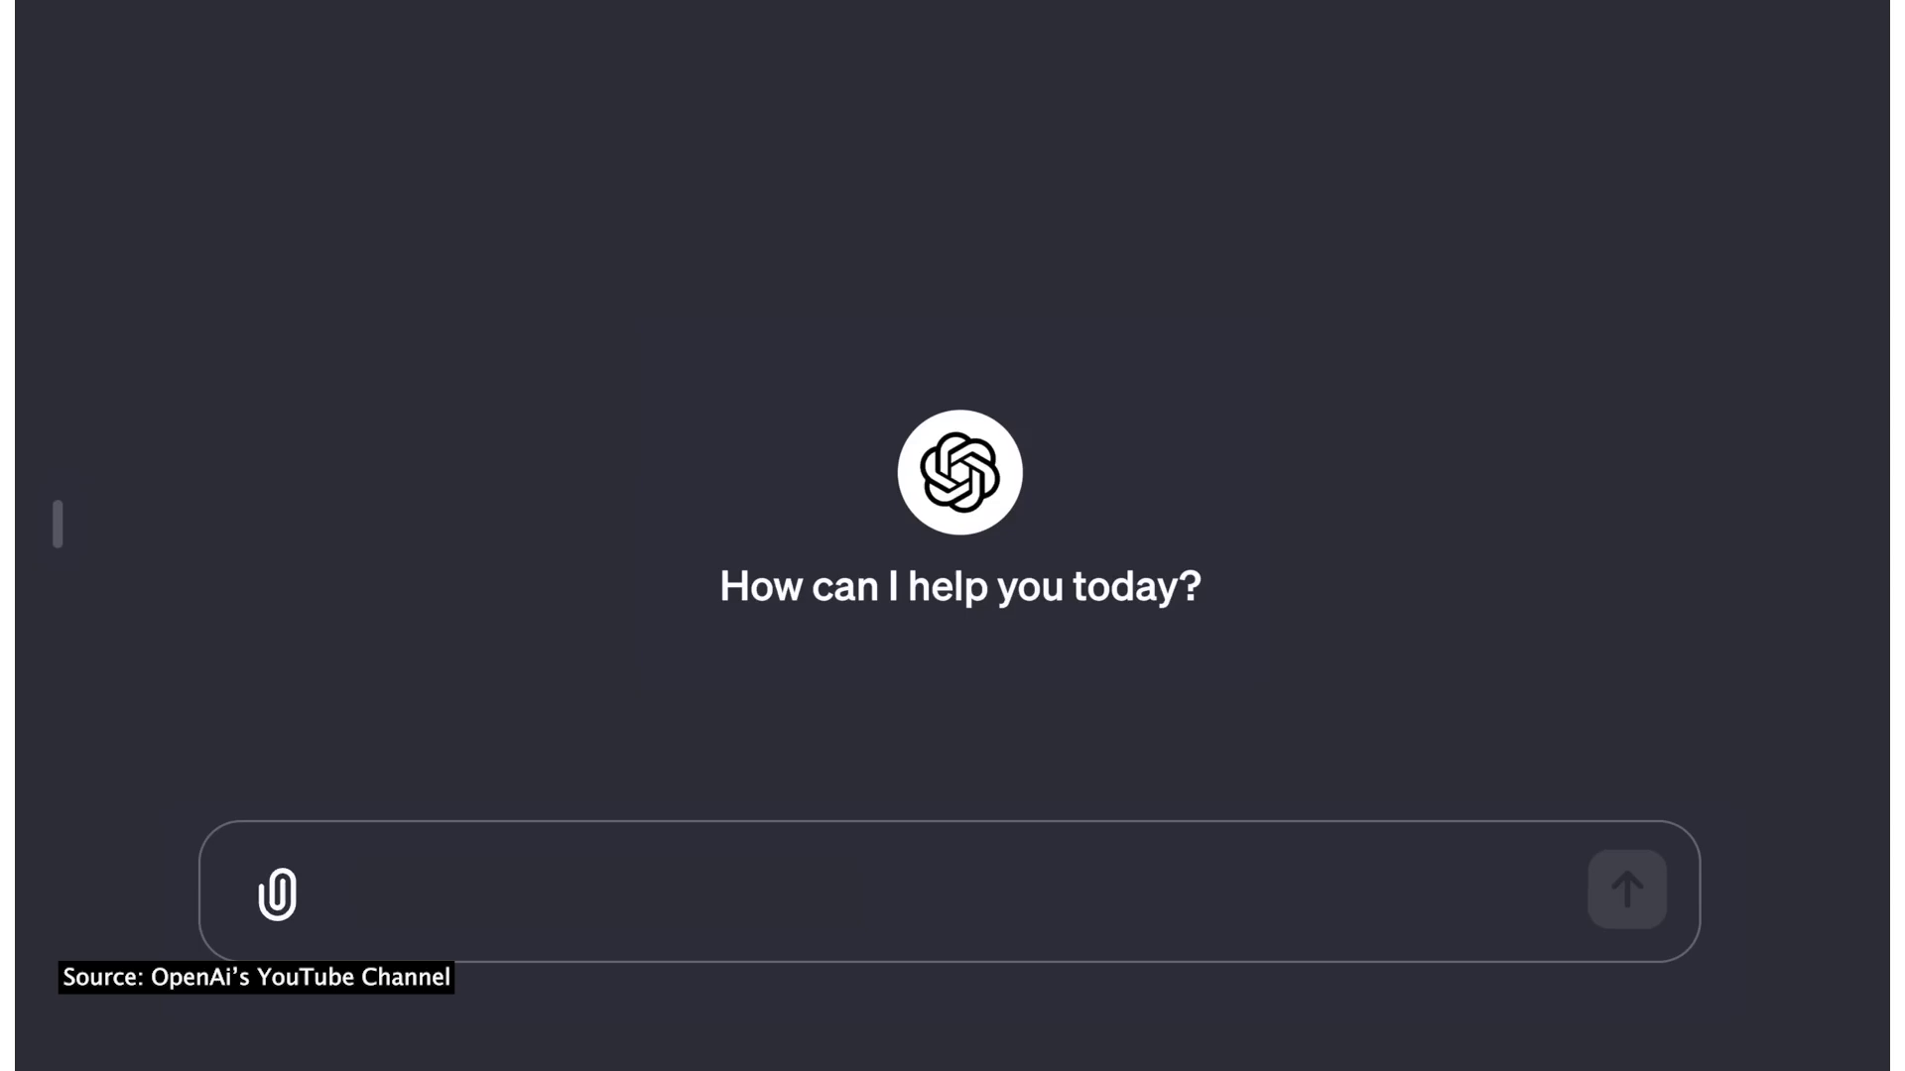
Show the ChatGPT sidebar listing the available GPTs
click(56, 523)
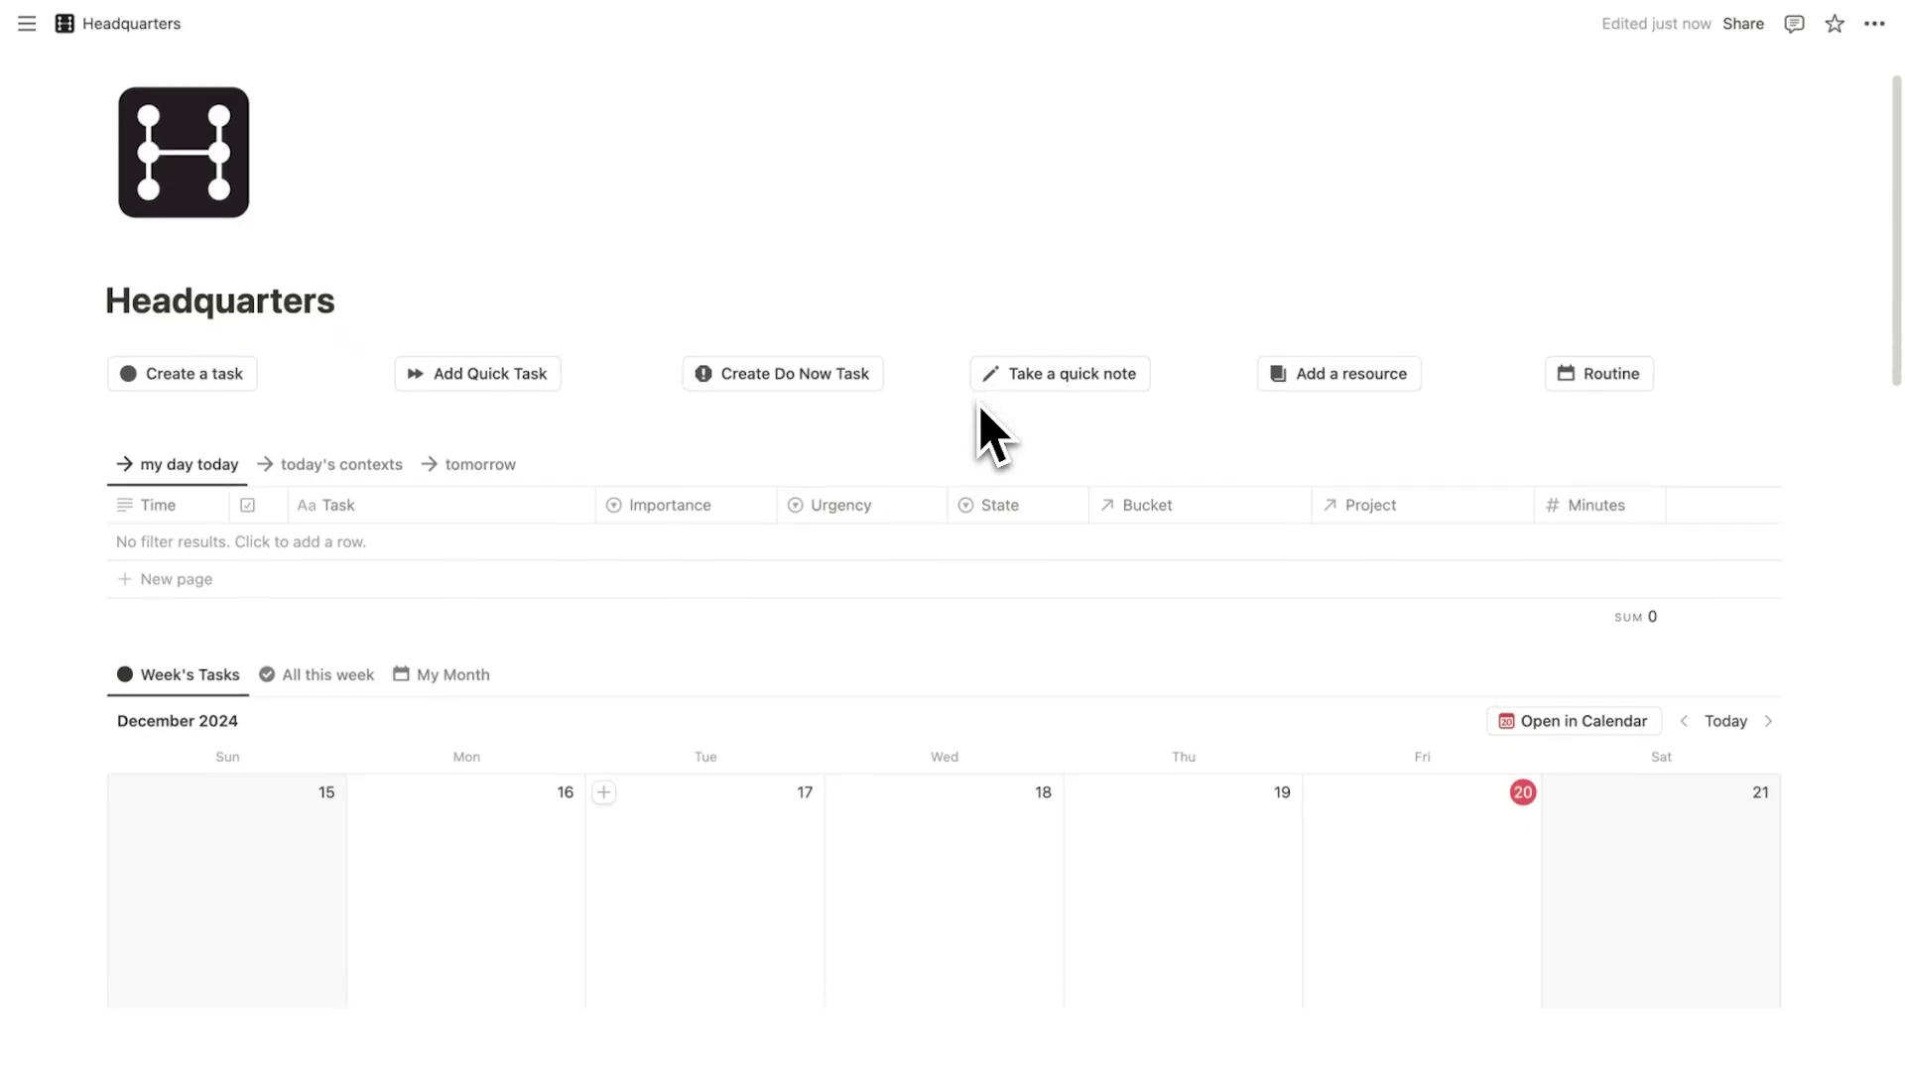
Scroll the Headquarters page down to the My Life Buckets gallery
scroll(980, 406, down, 20)
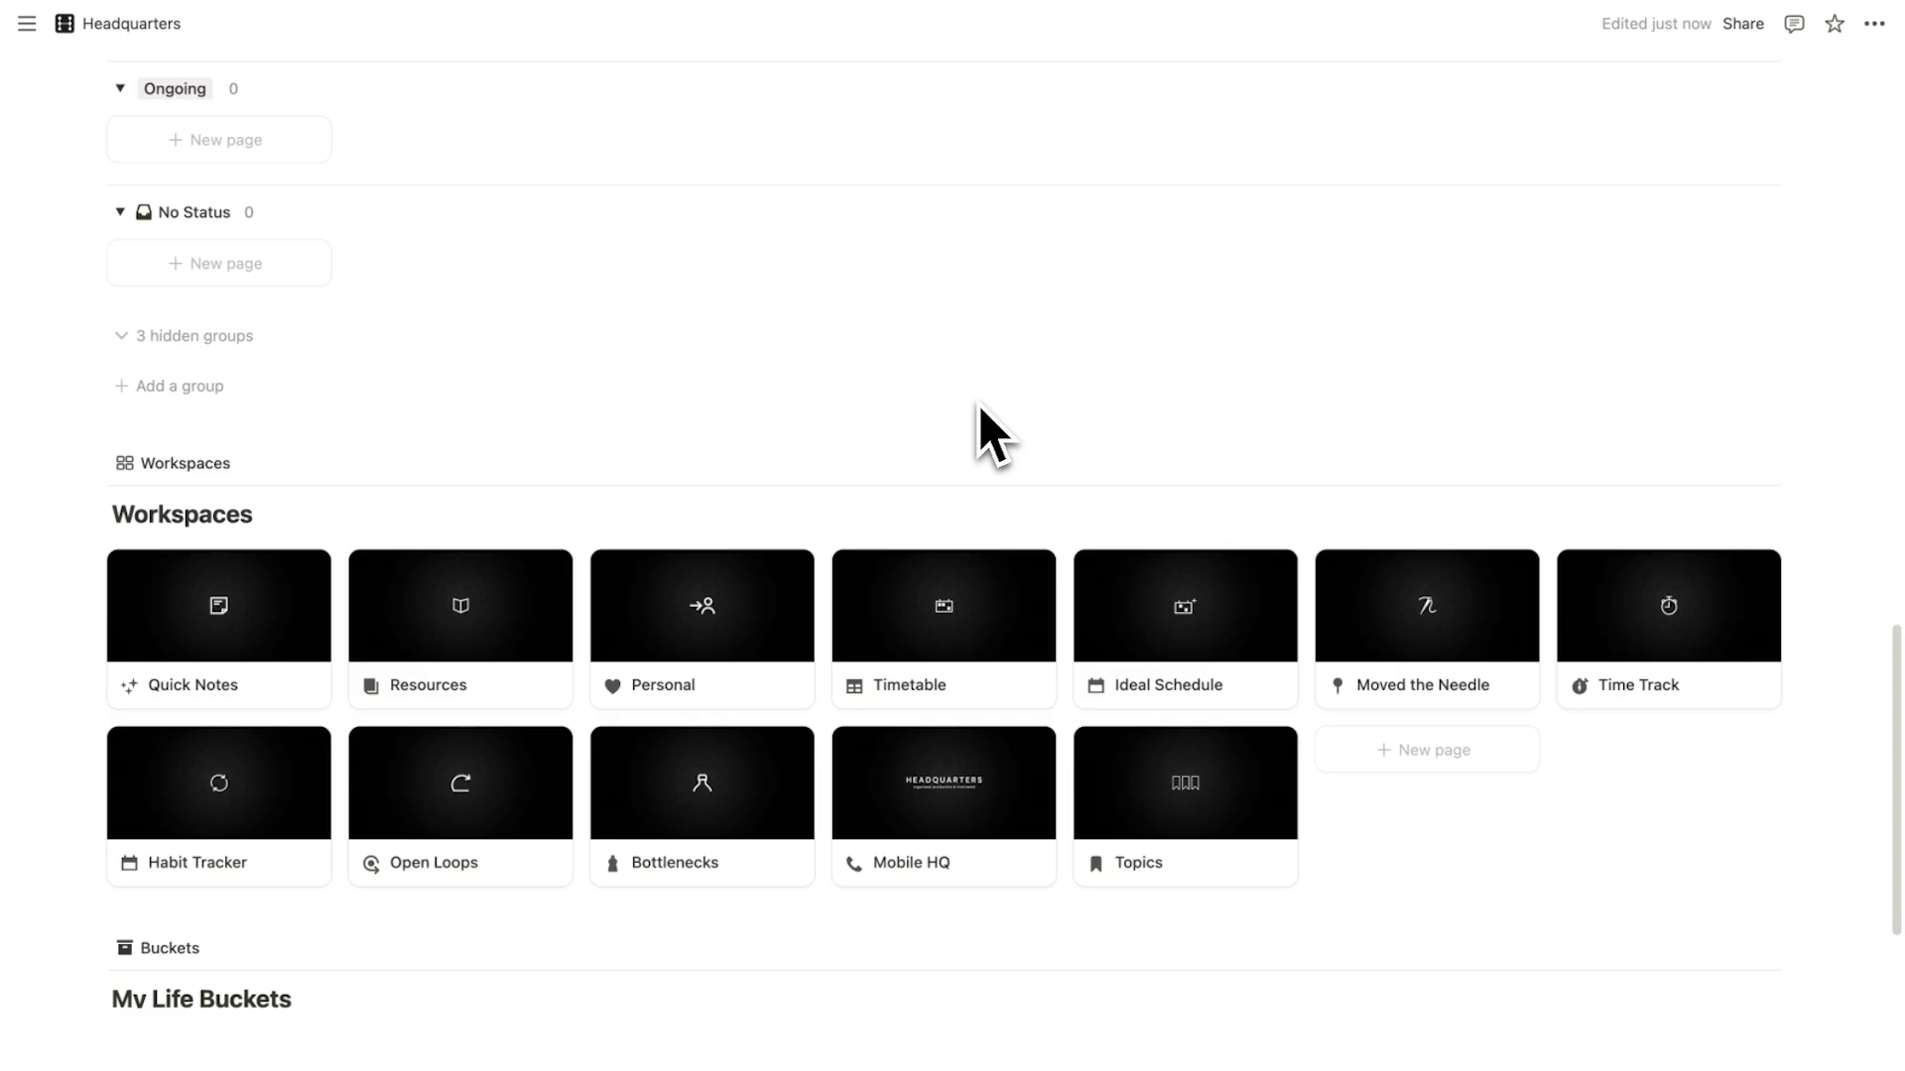
scroll(980, 407, down, 5)
scroll(980, 406, up, 15)
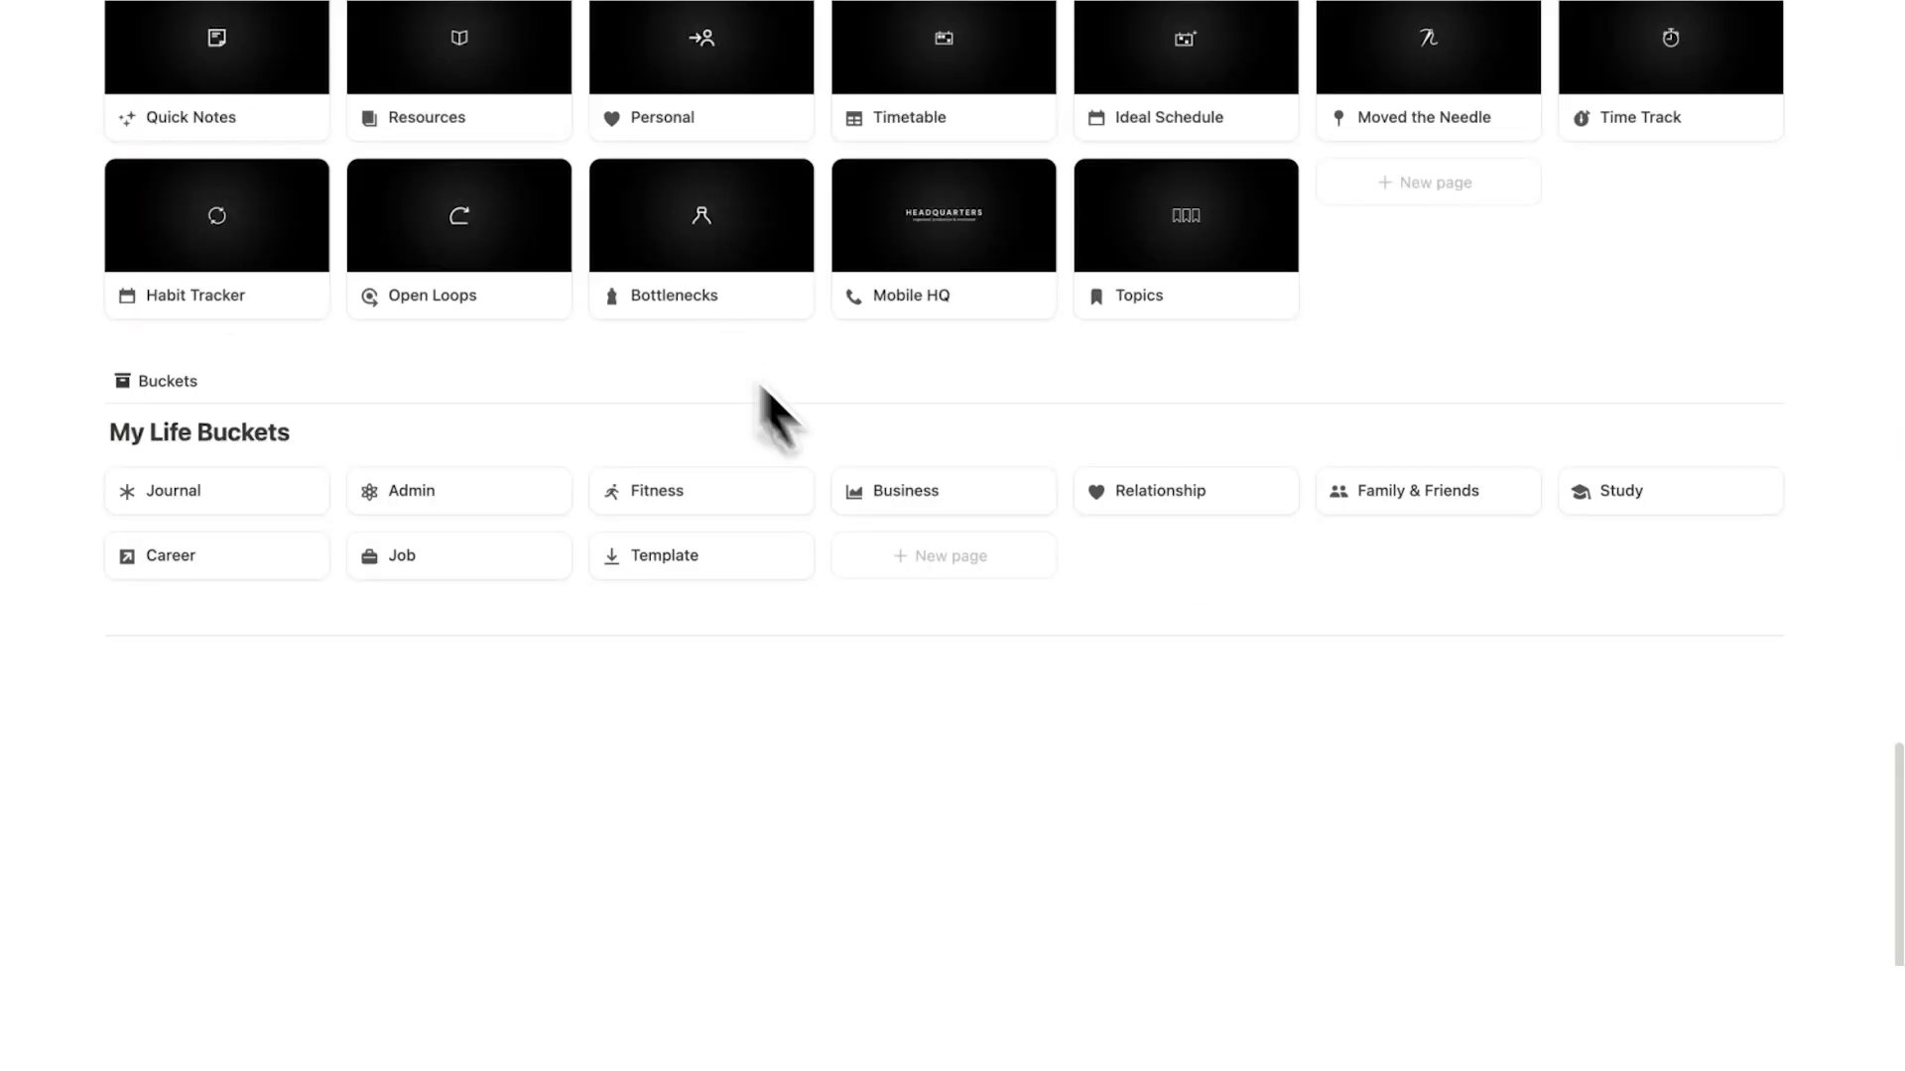
scroll(1034, 575, up, 20)
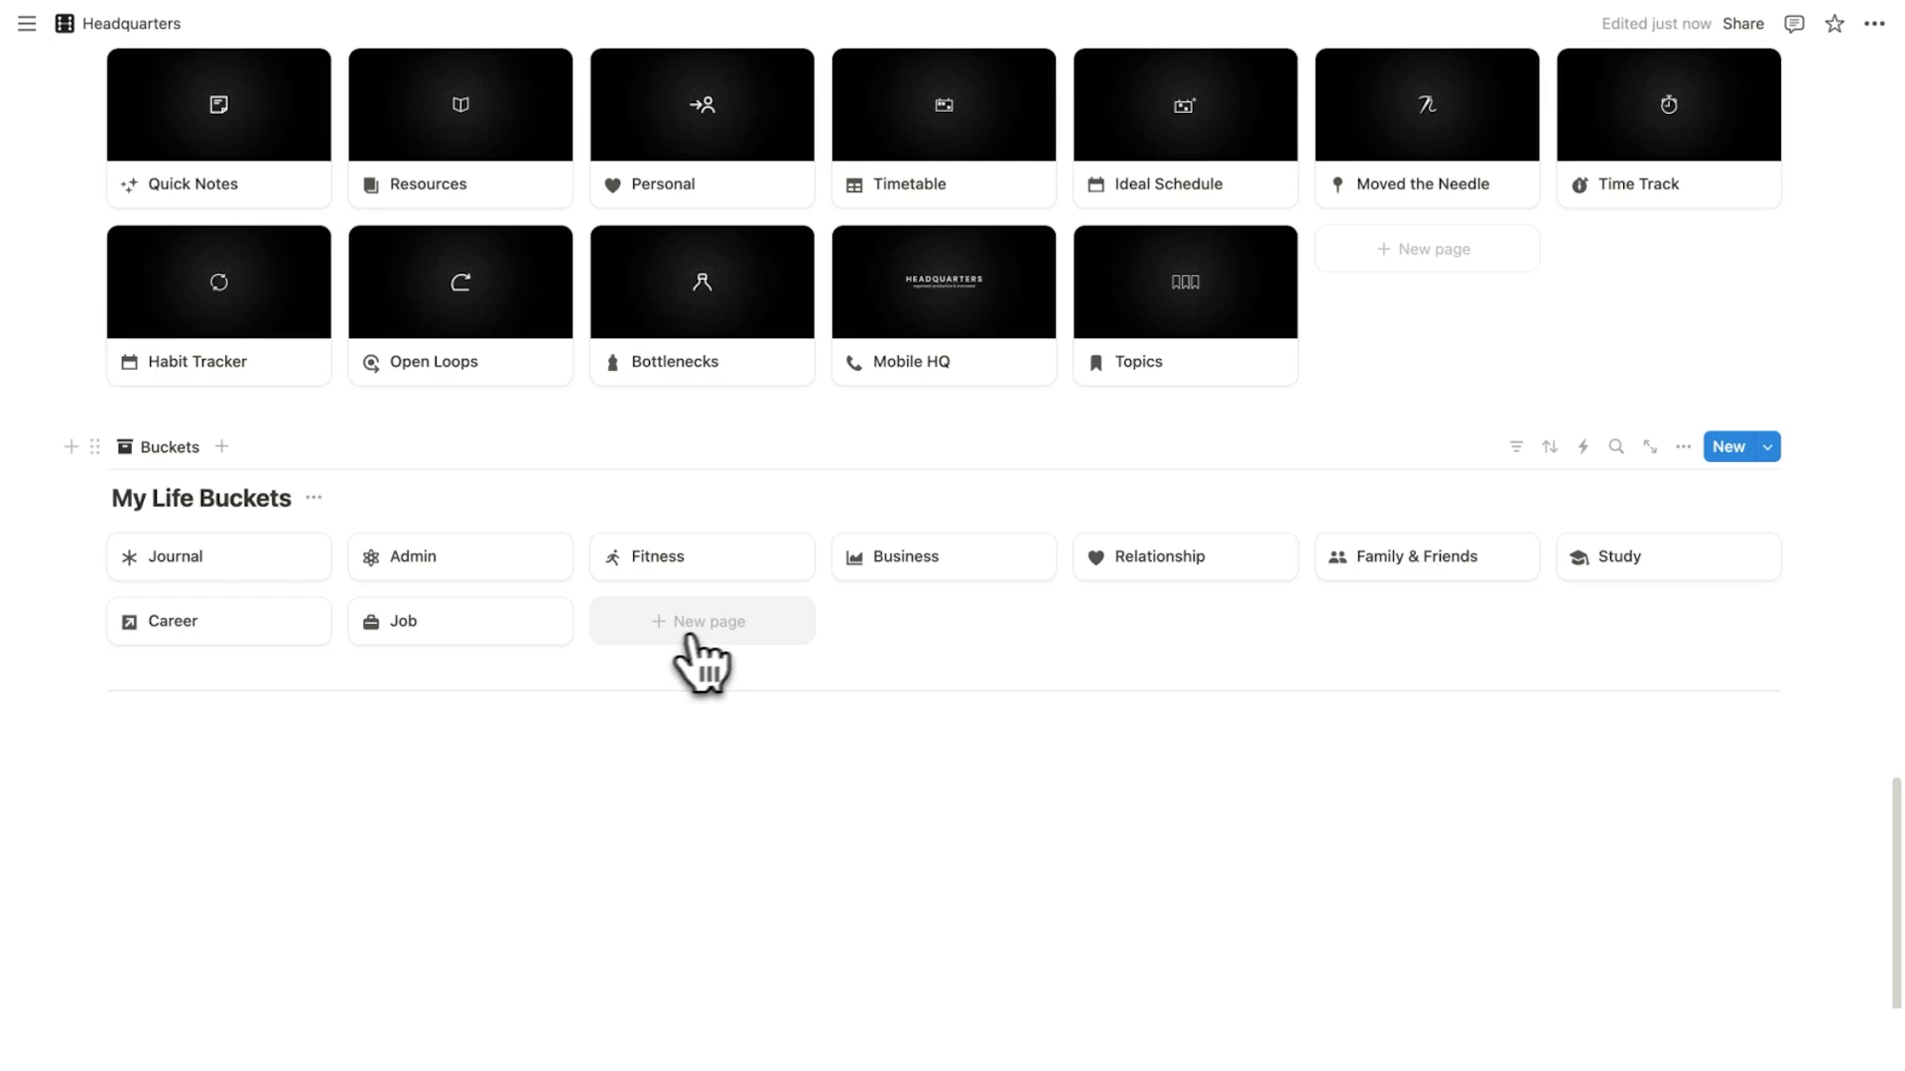
Create a 'Side Hustle' page in My Life Buckets using the New Bucket template
click(725, 635)
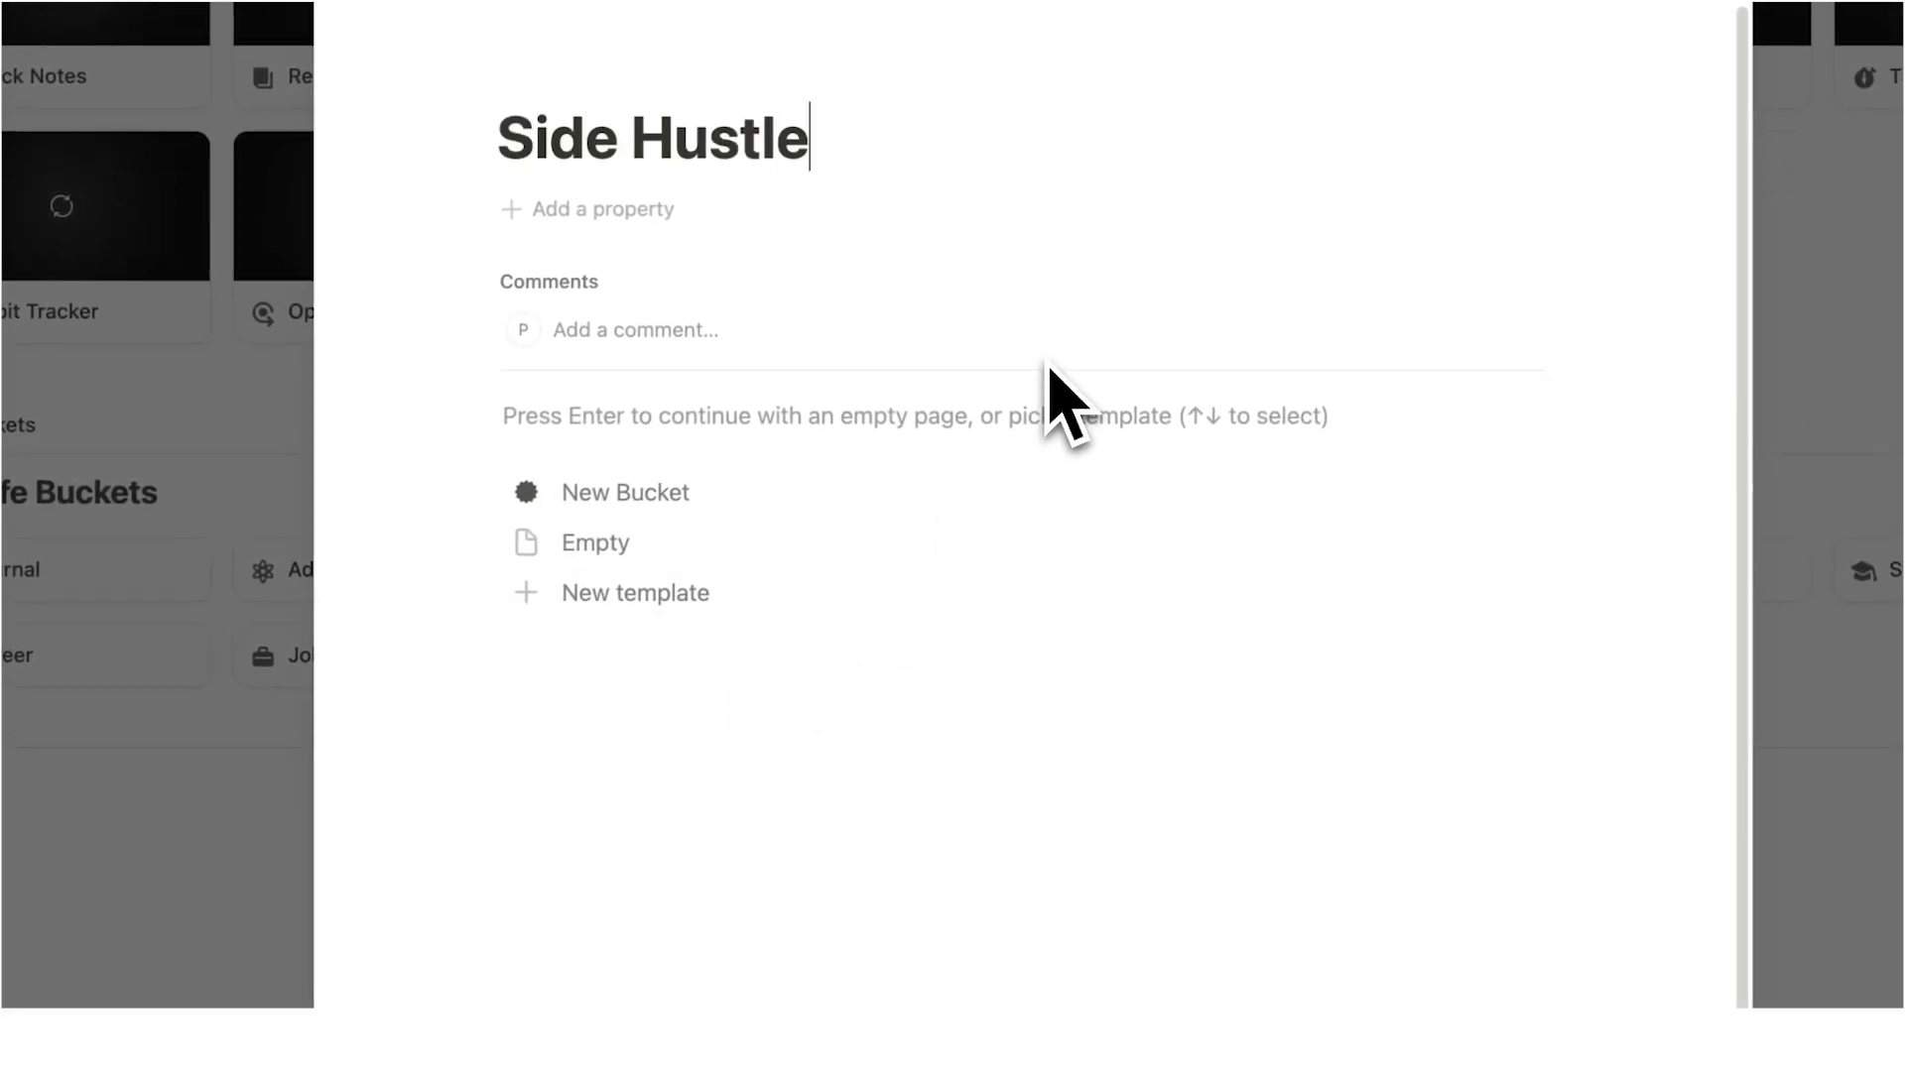
click(697, 491)
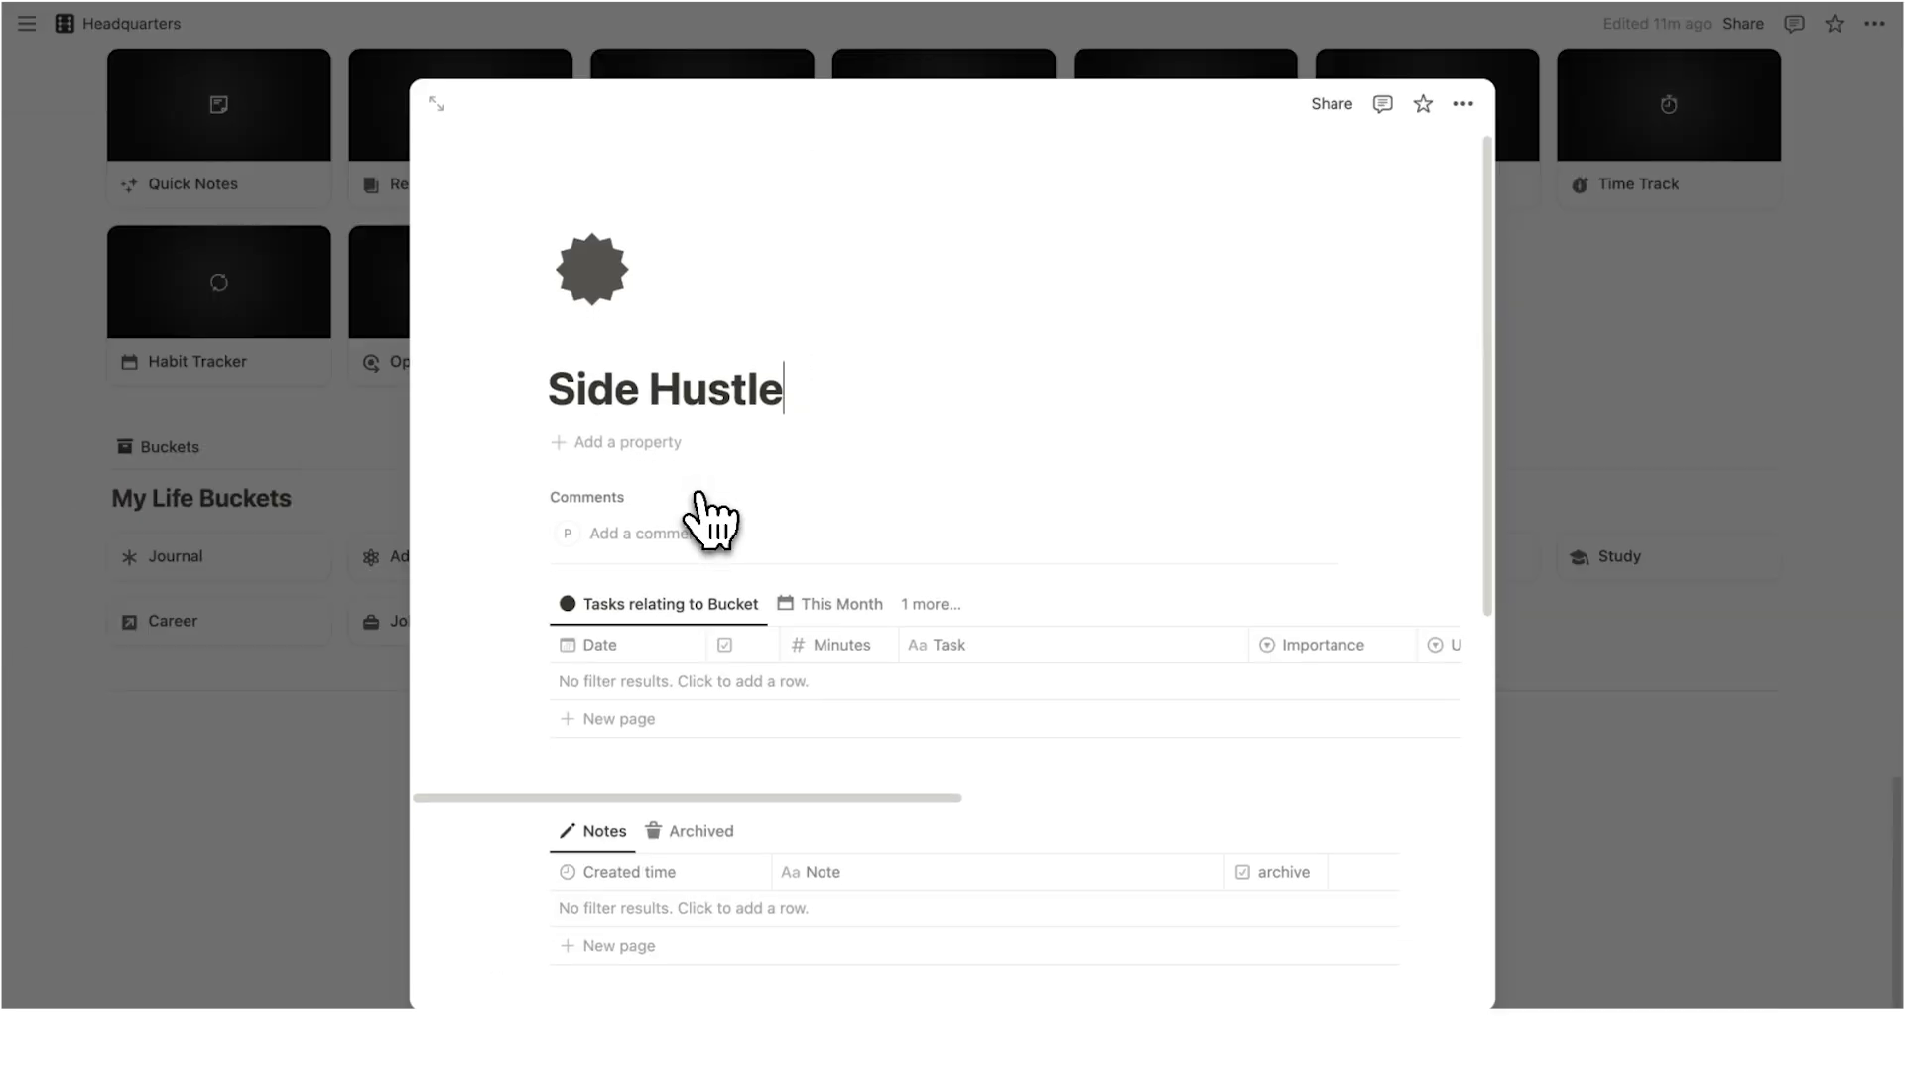
scroll(700, 510, down, 2)
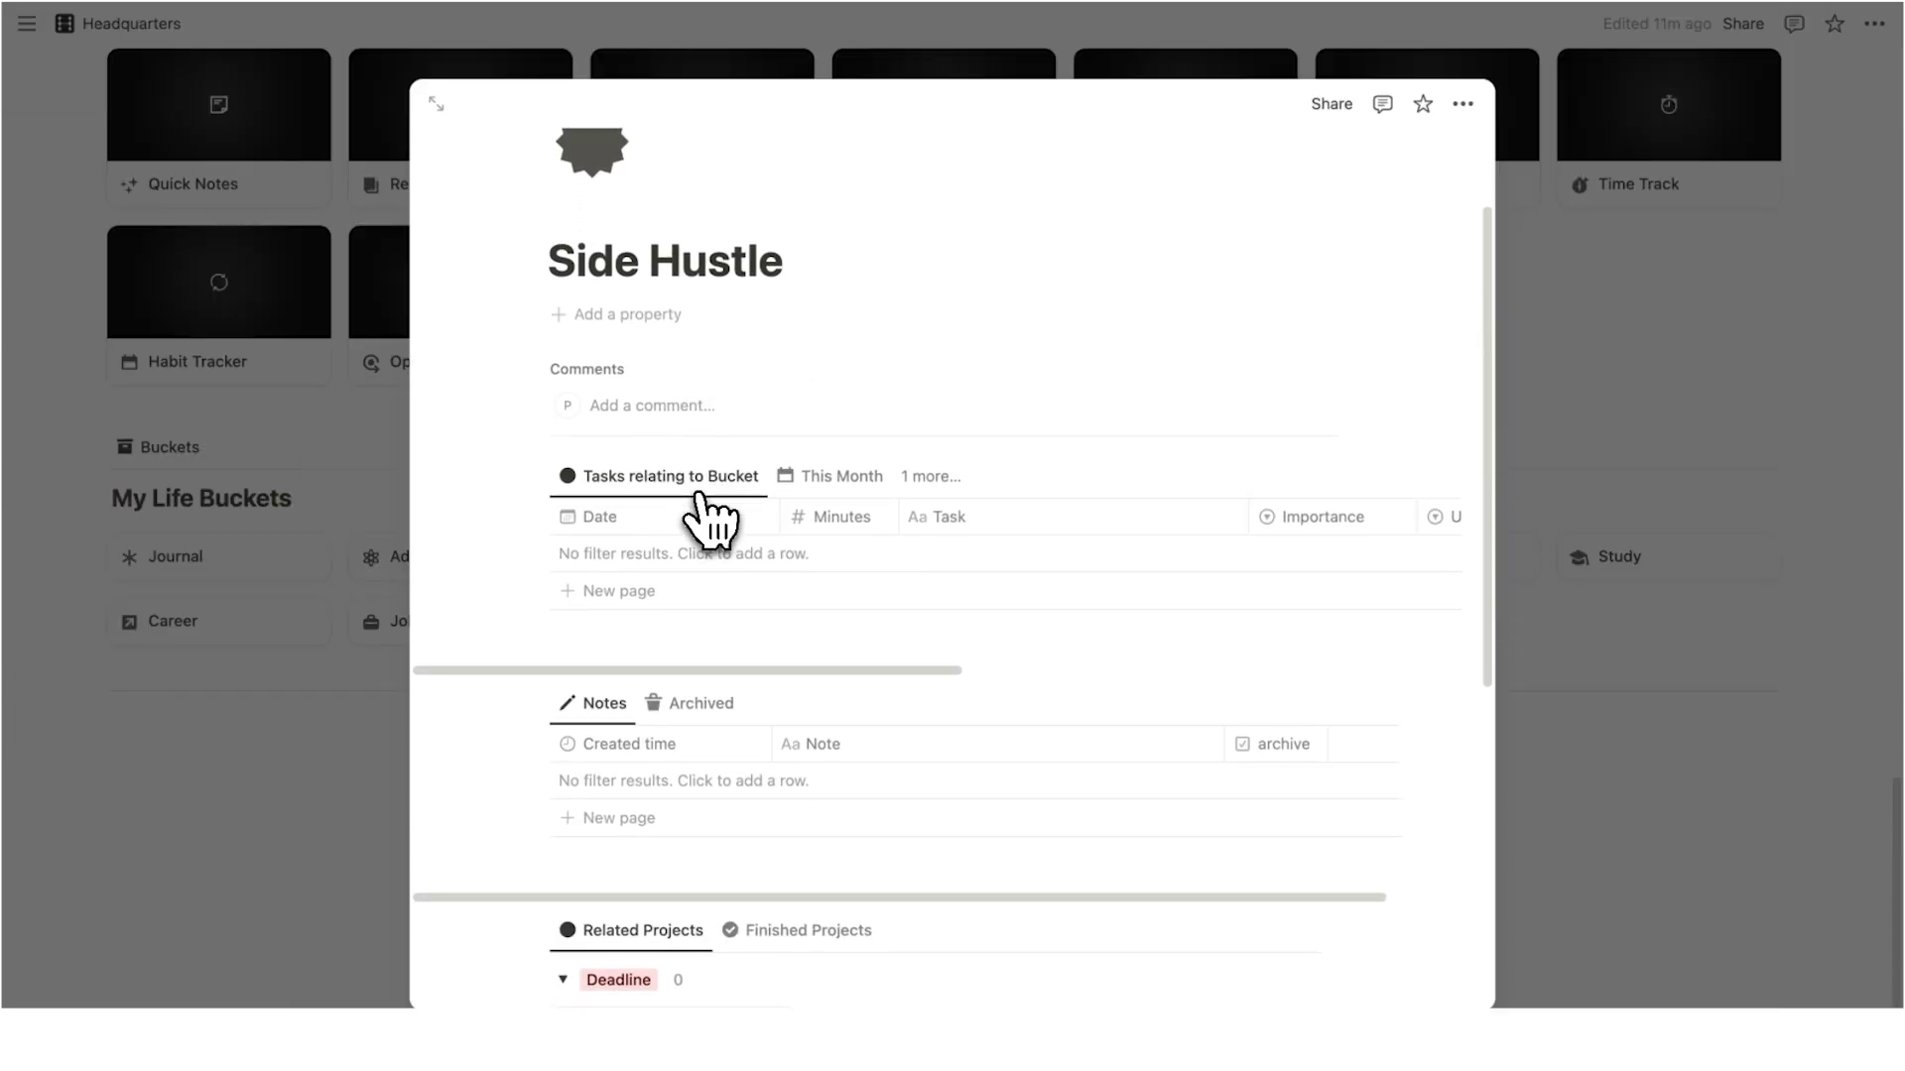
scroll(880, 582, down, 2)
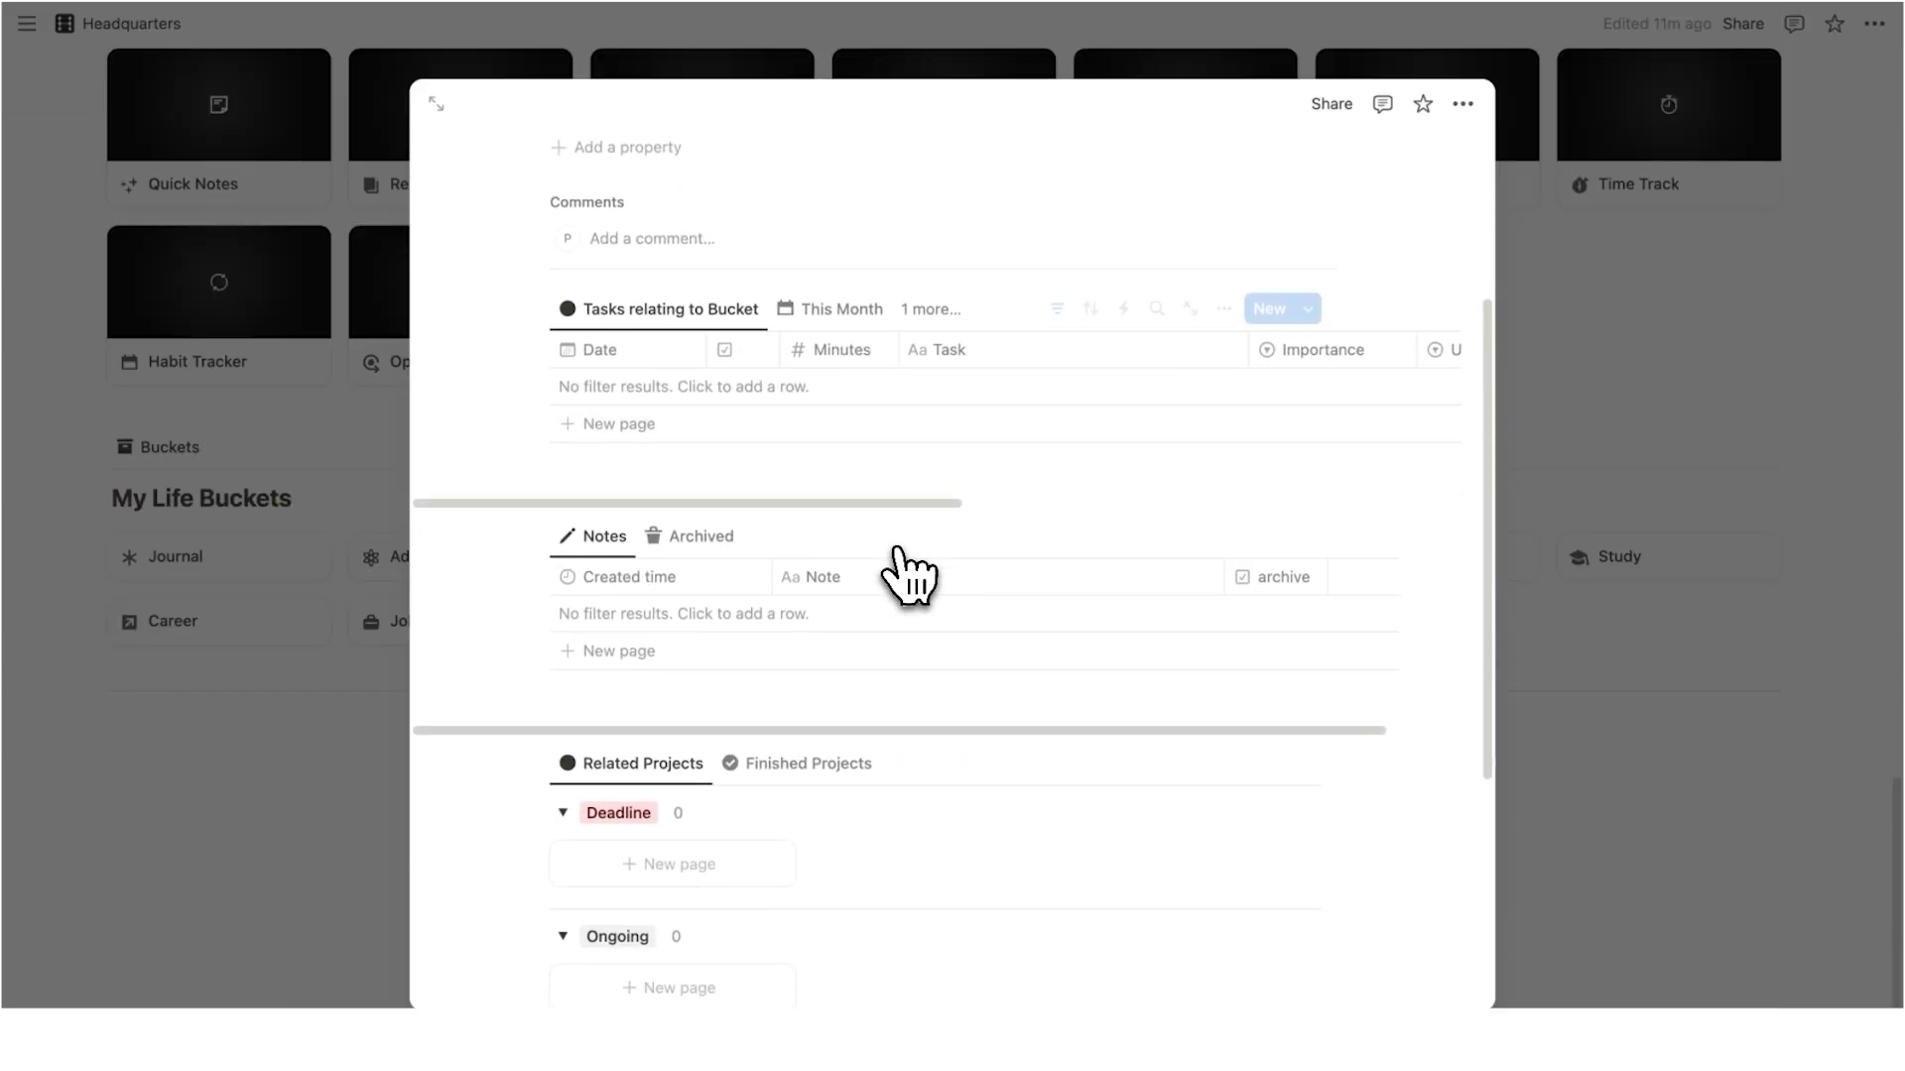
scroll(797, 608, down, 3)
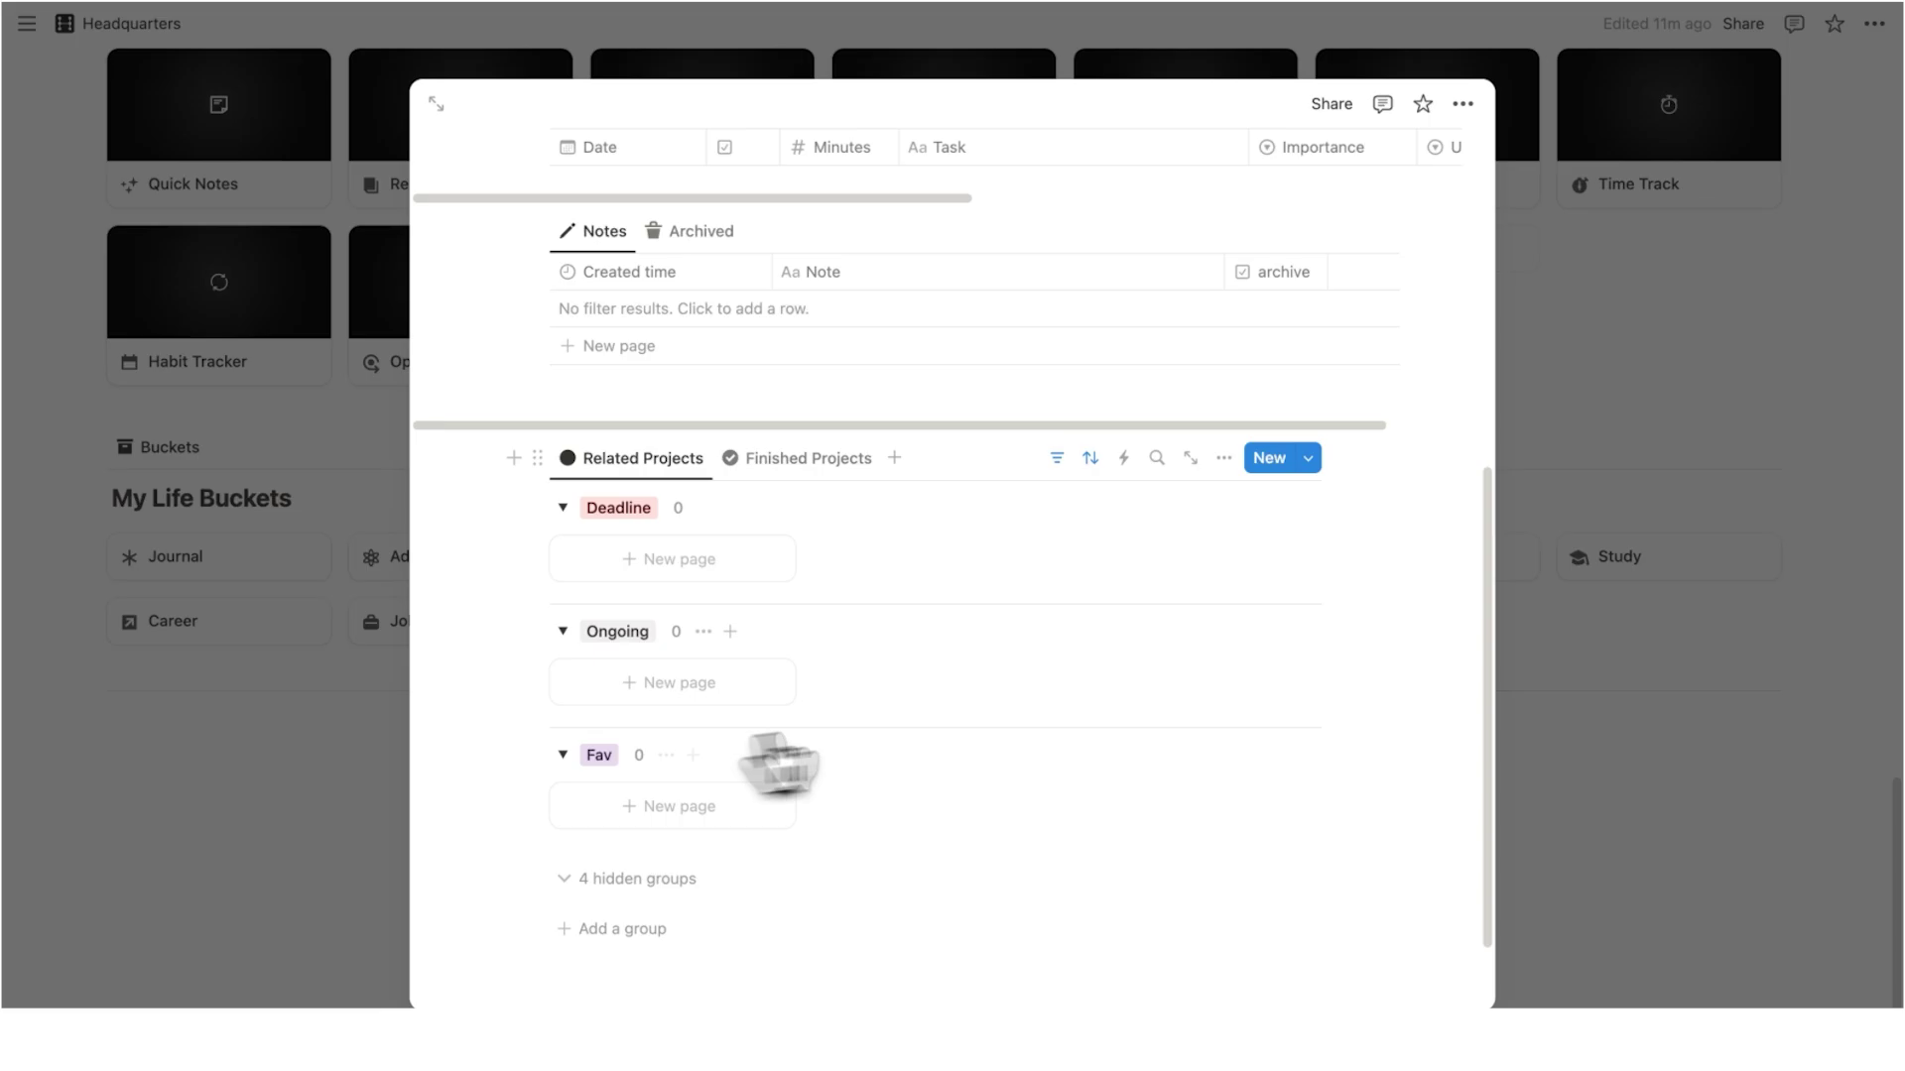
scroll(977, 710, up, 10)
click(1617, 556)
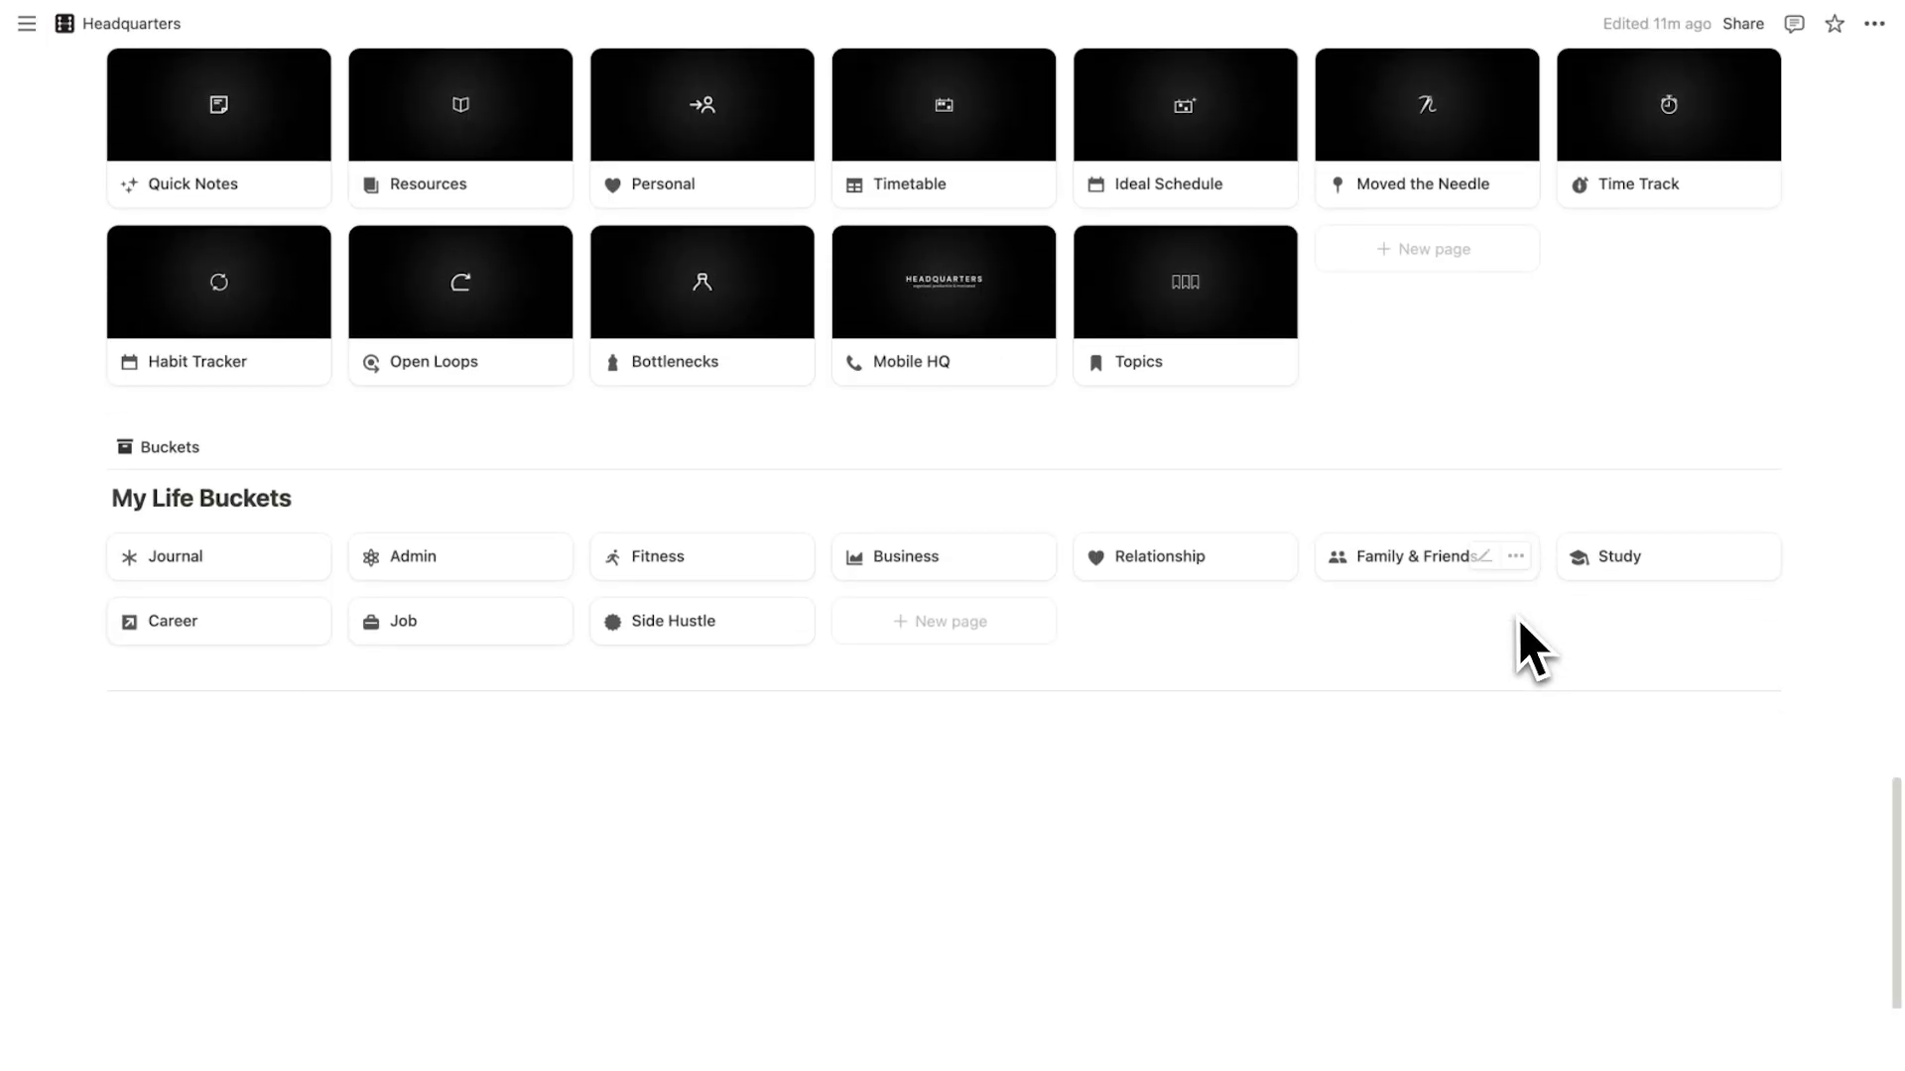
scroll(1305, 629, up, 3)
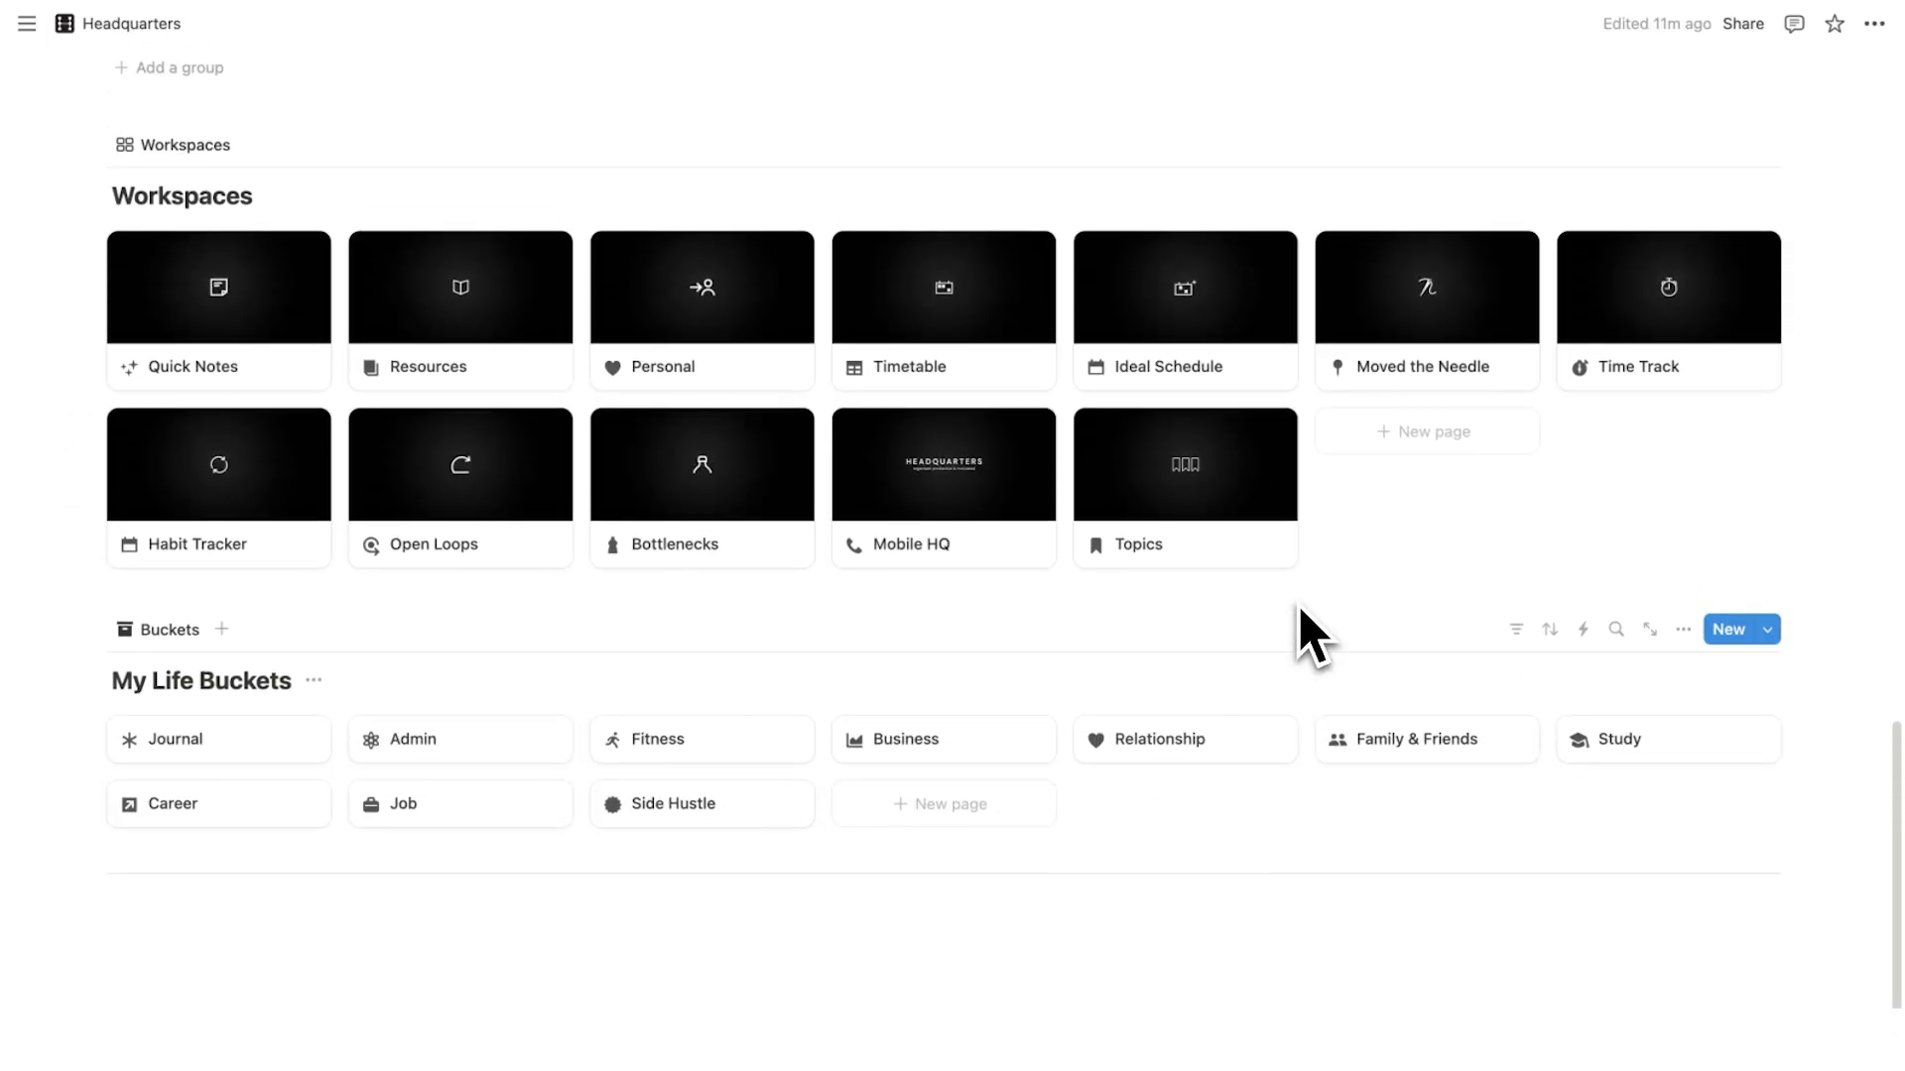
click(1627, 365)
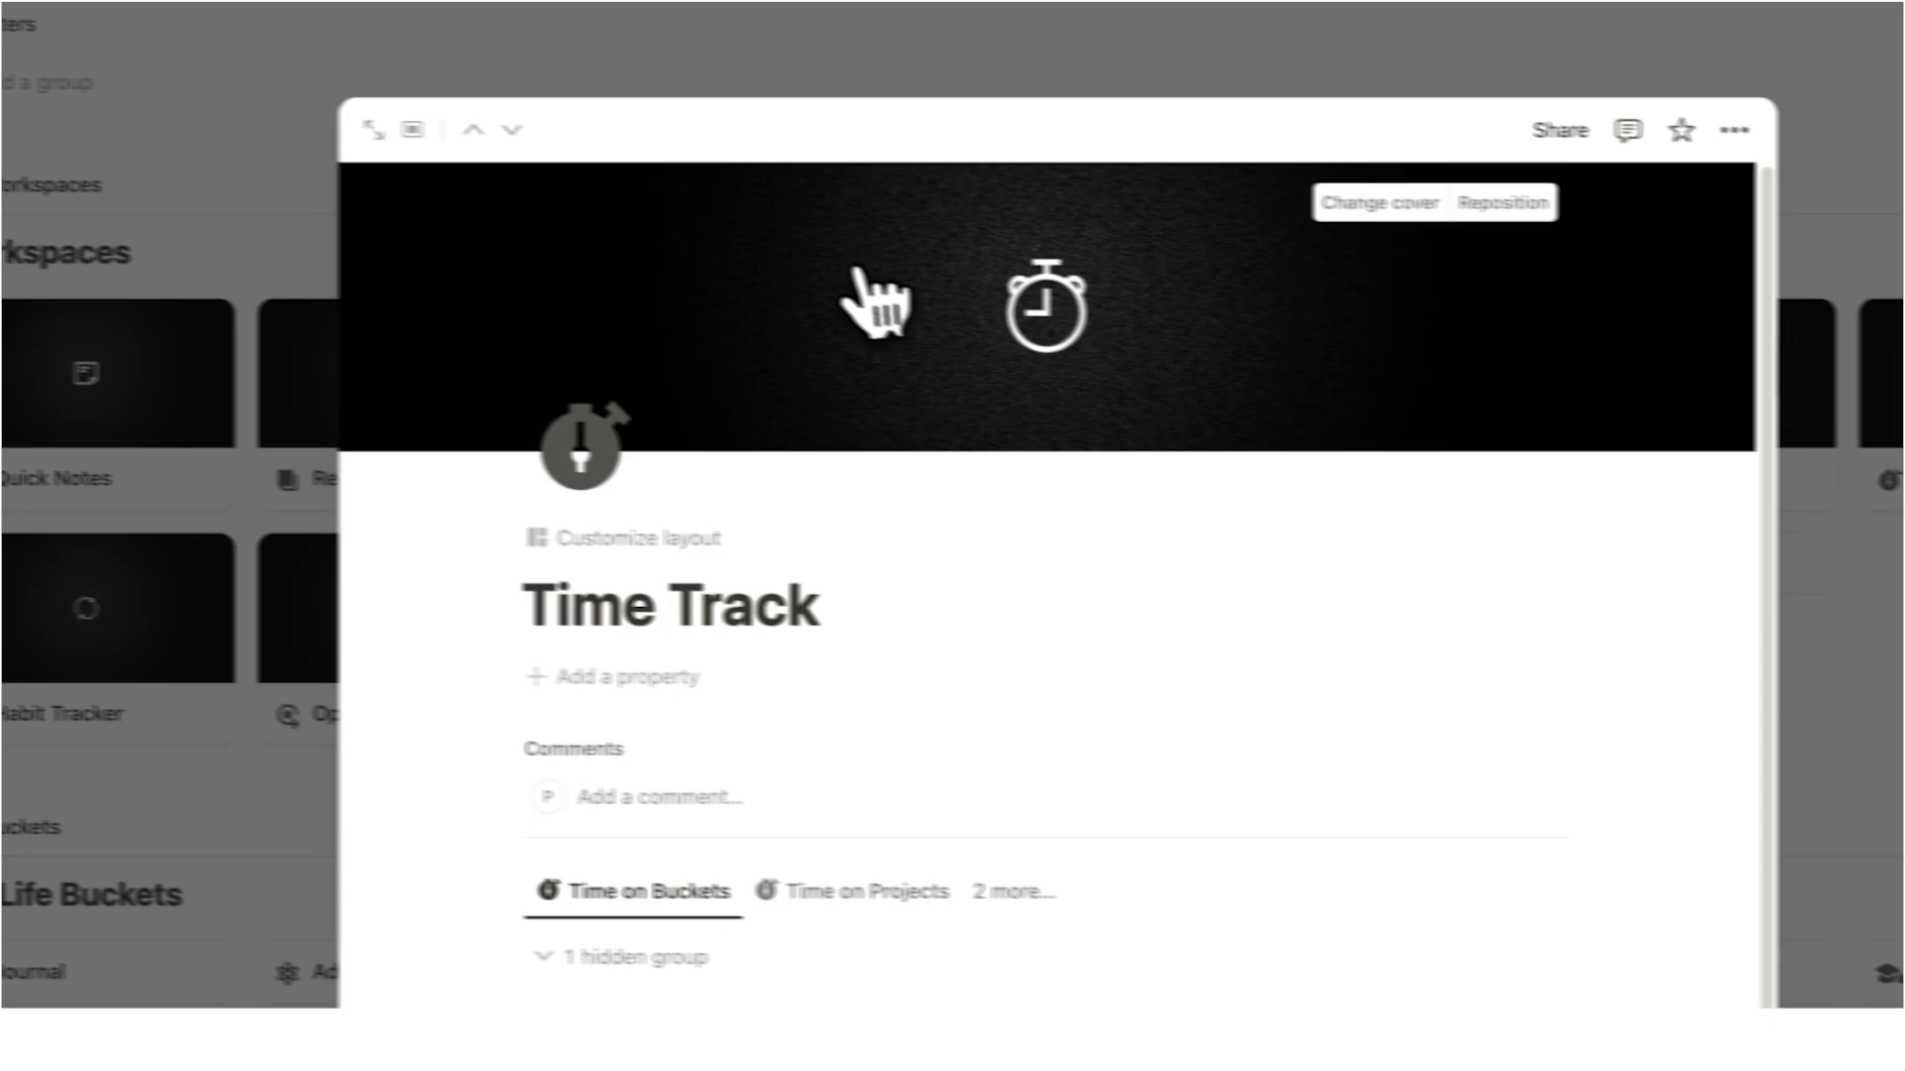
click(452, 139)
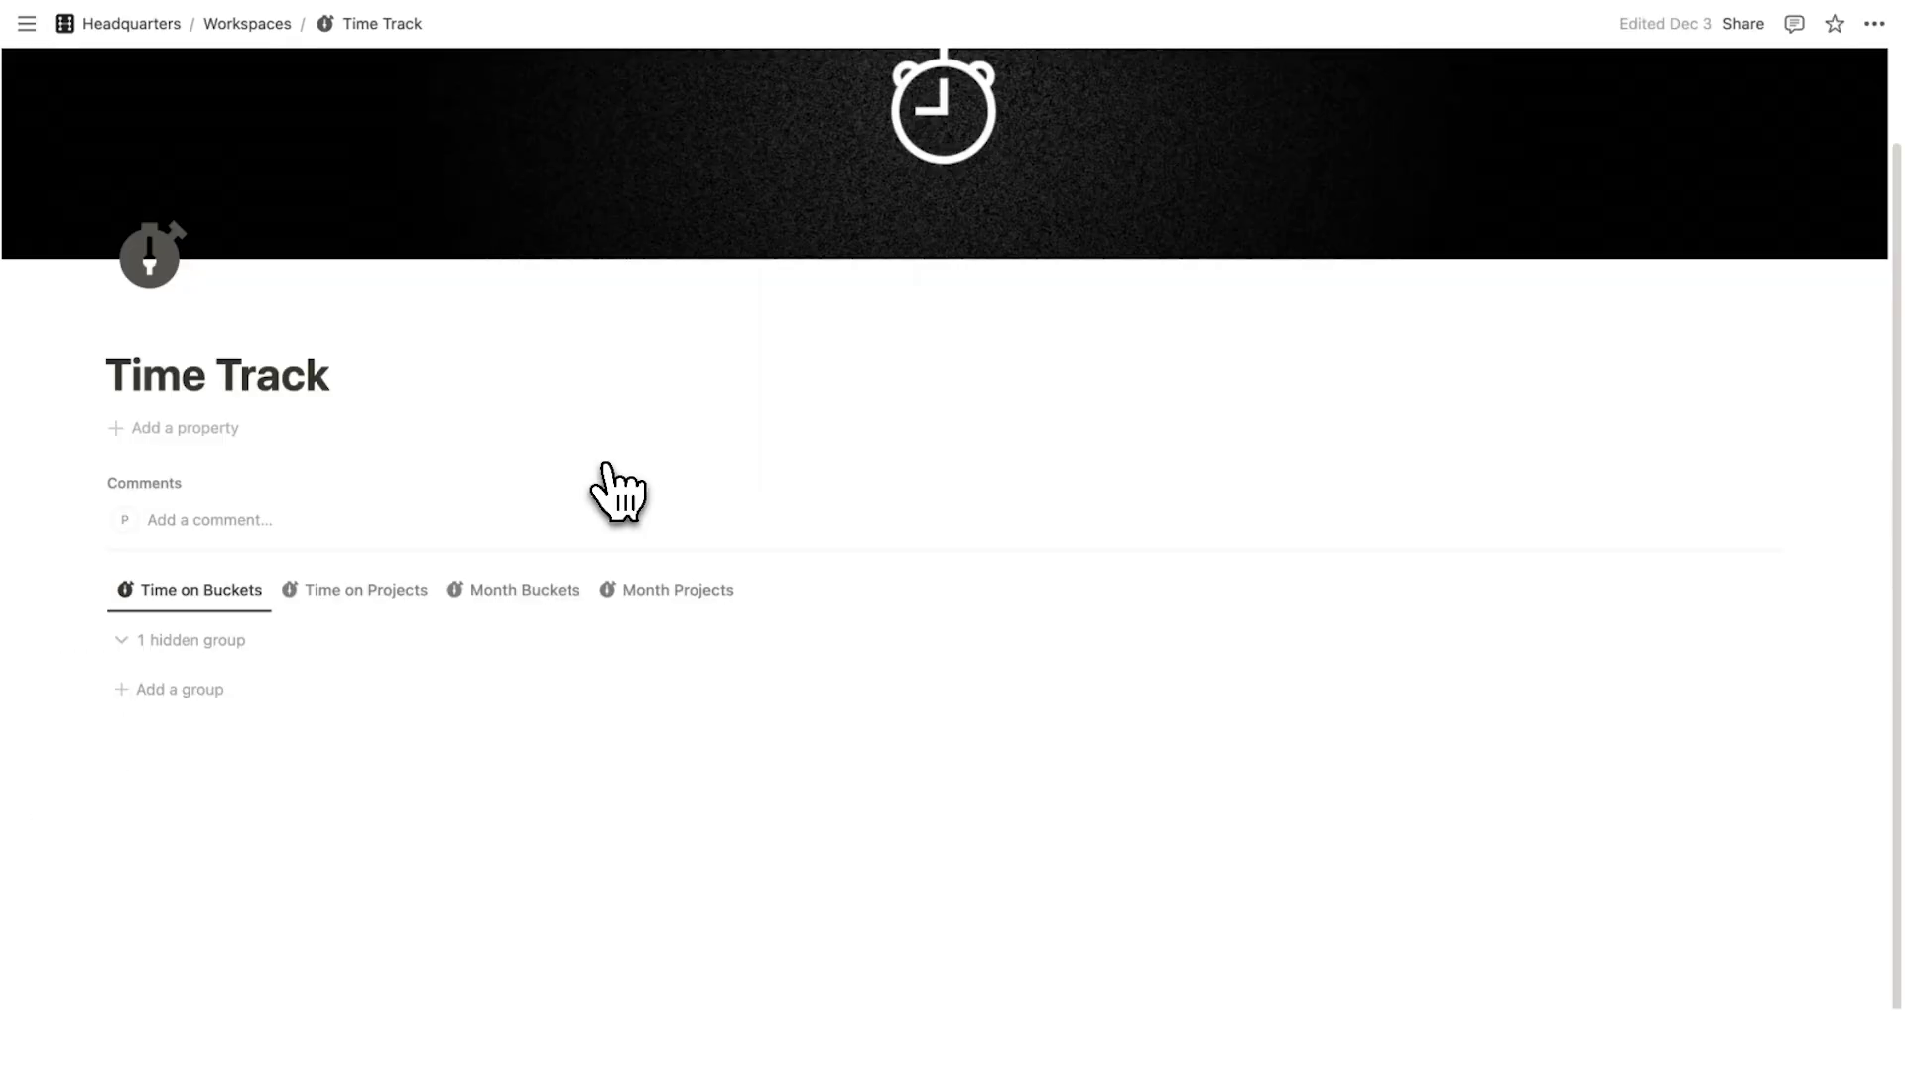
click(526, 593)
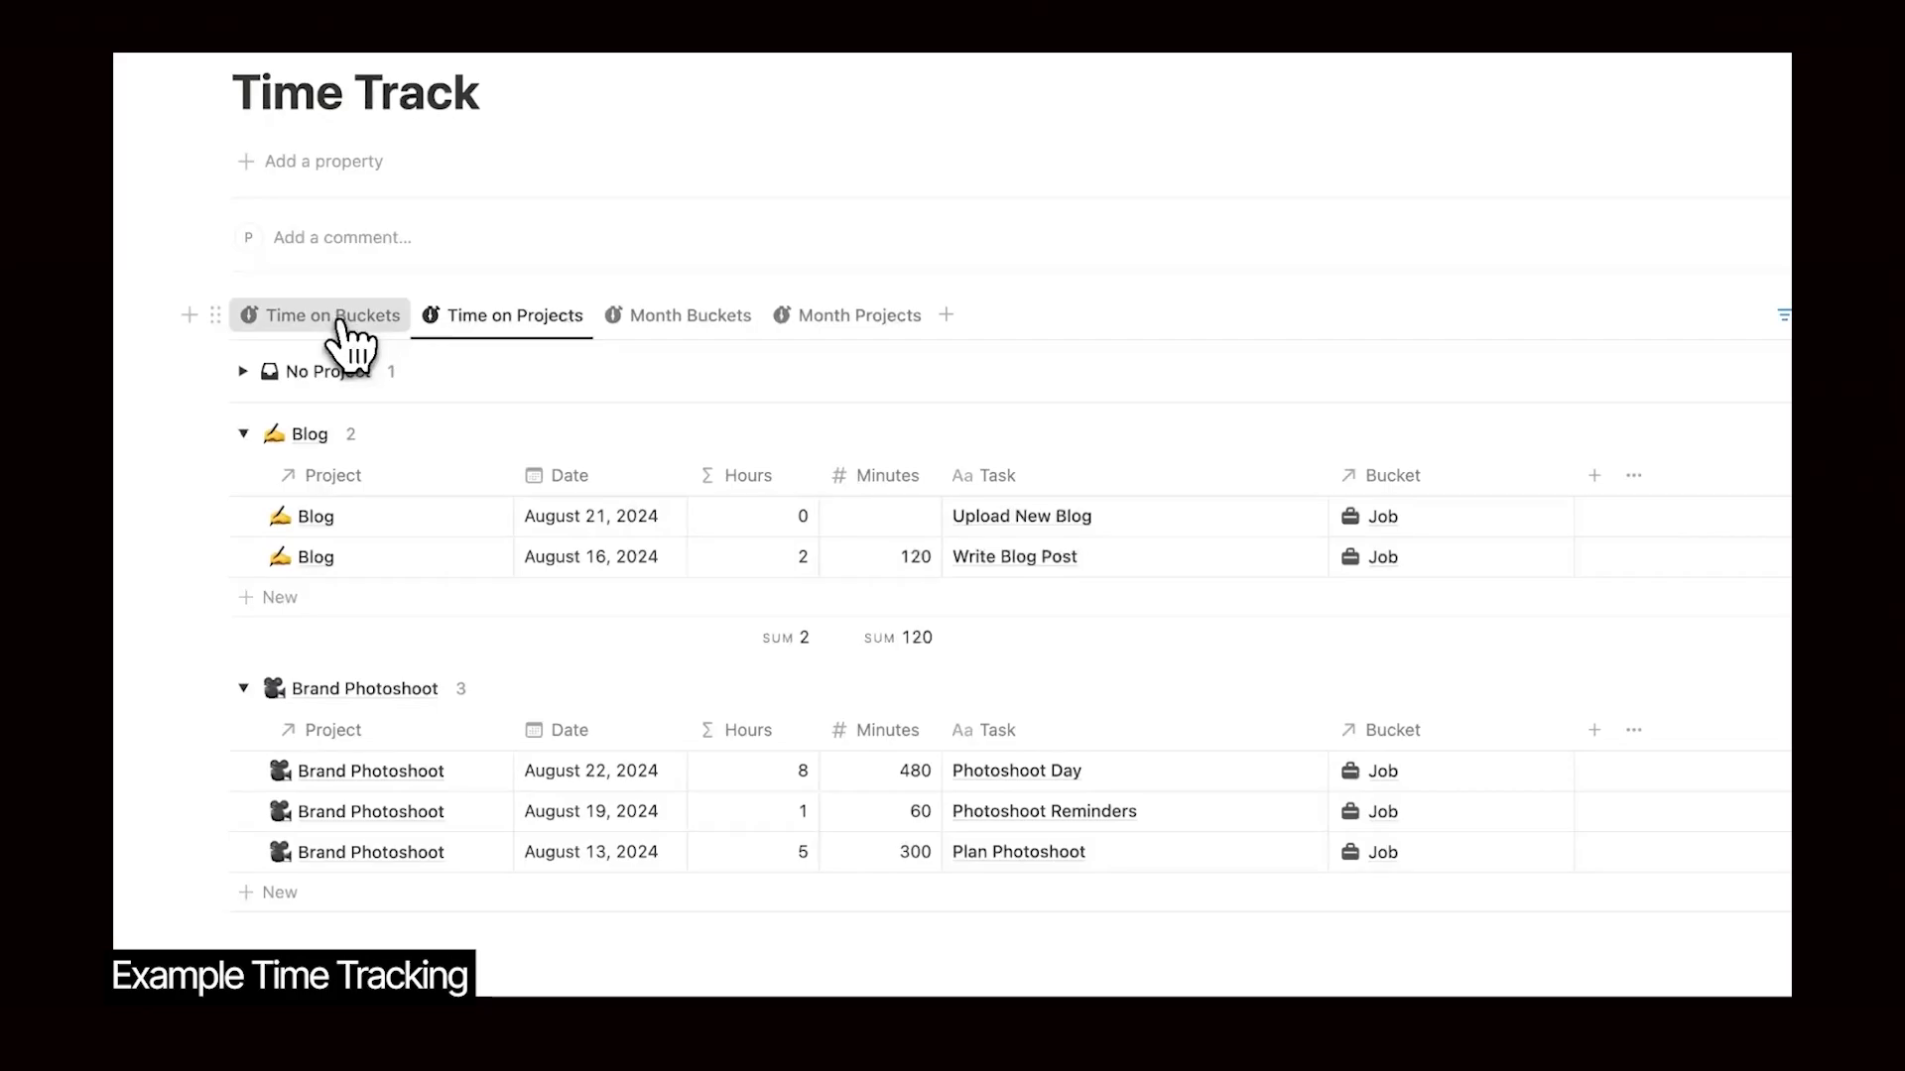
click(347, 327)
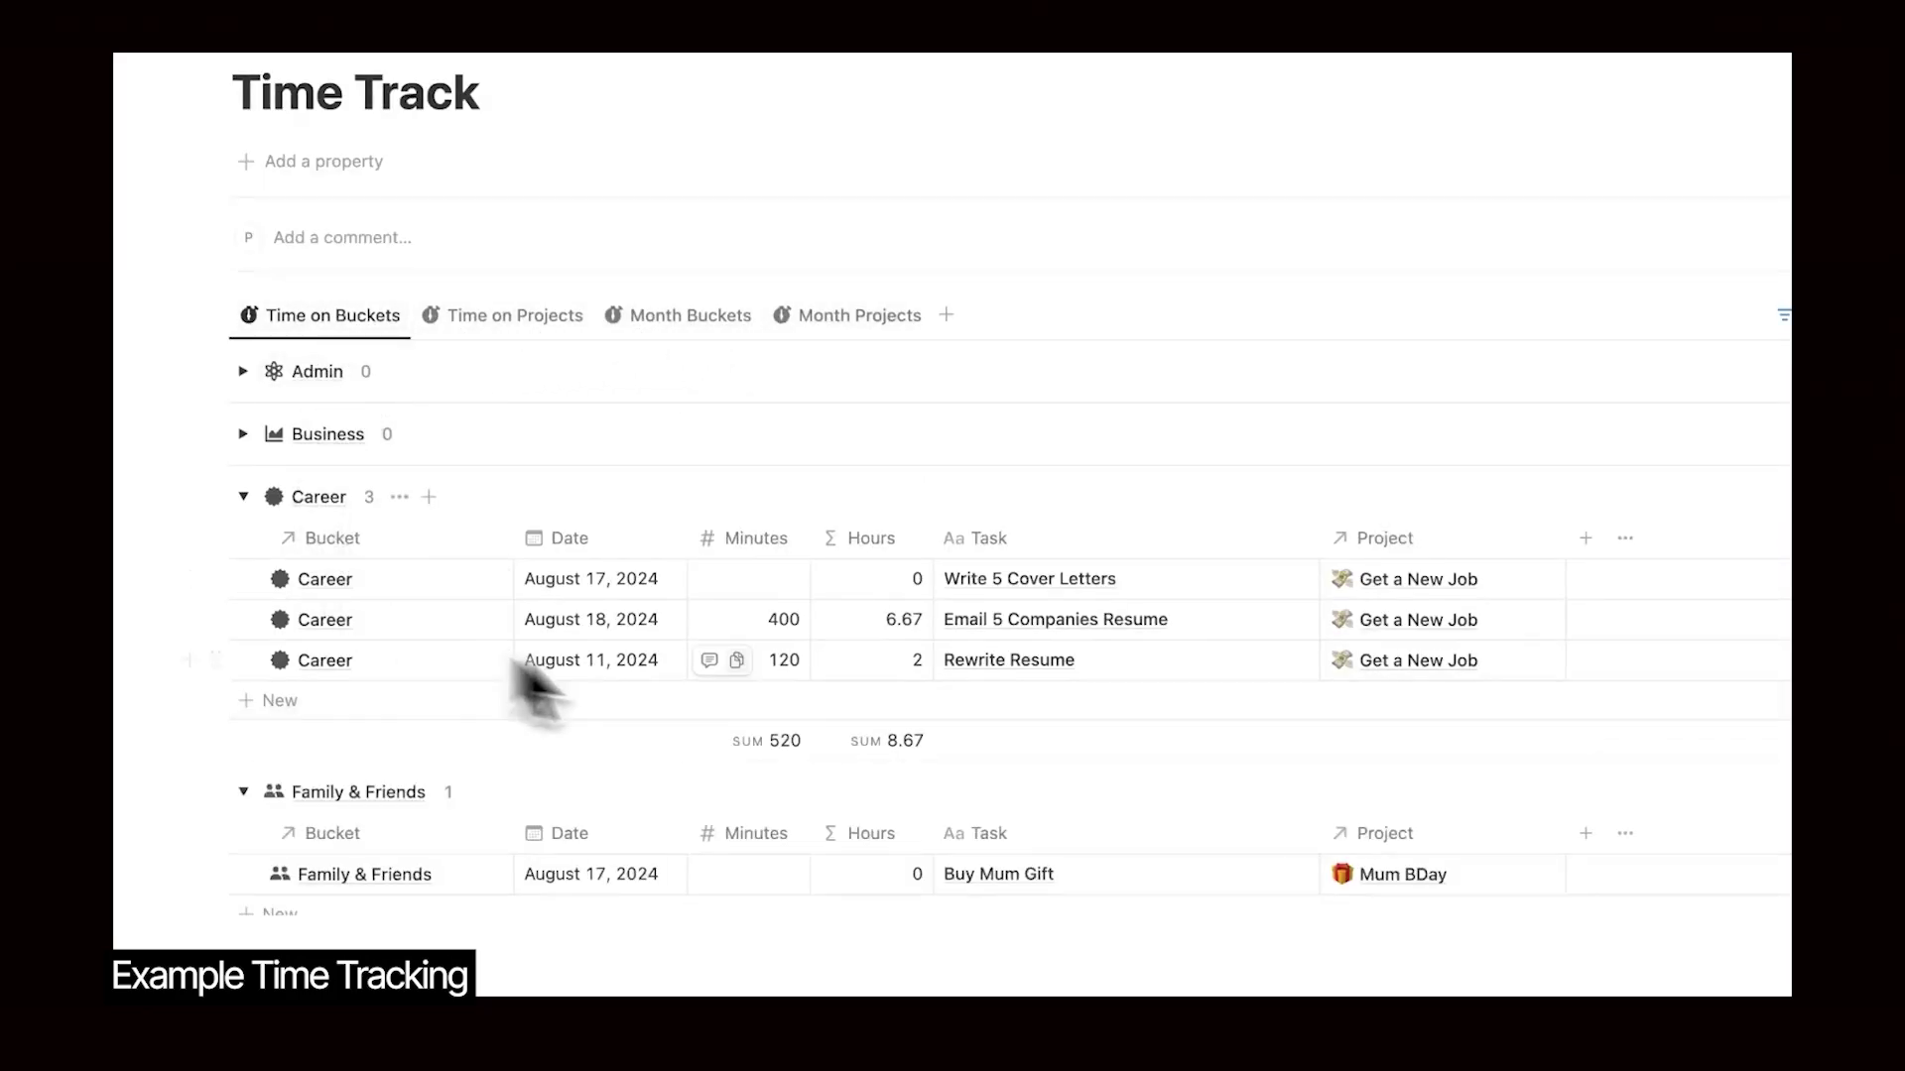
click(650, 317)
click(832, 319)
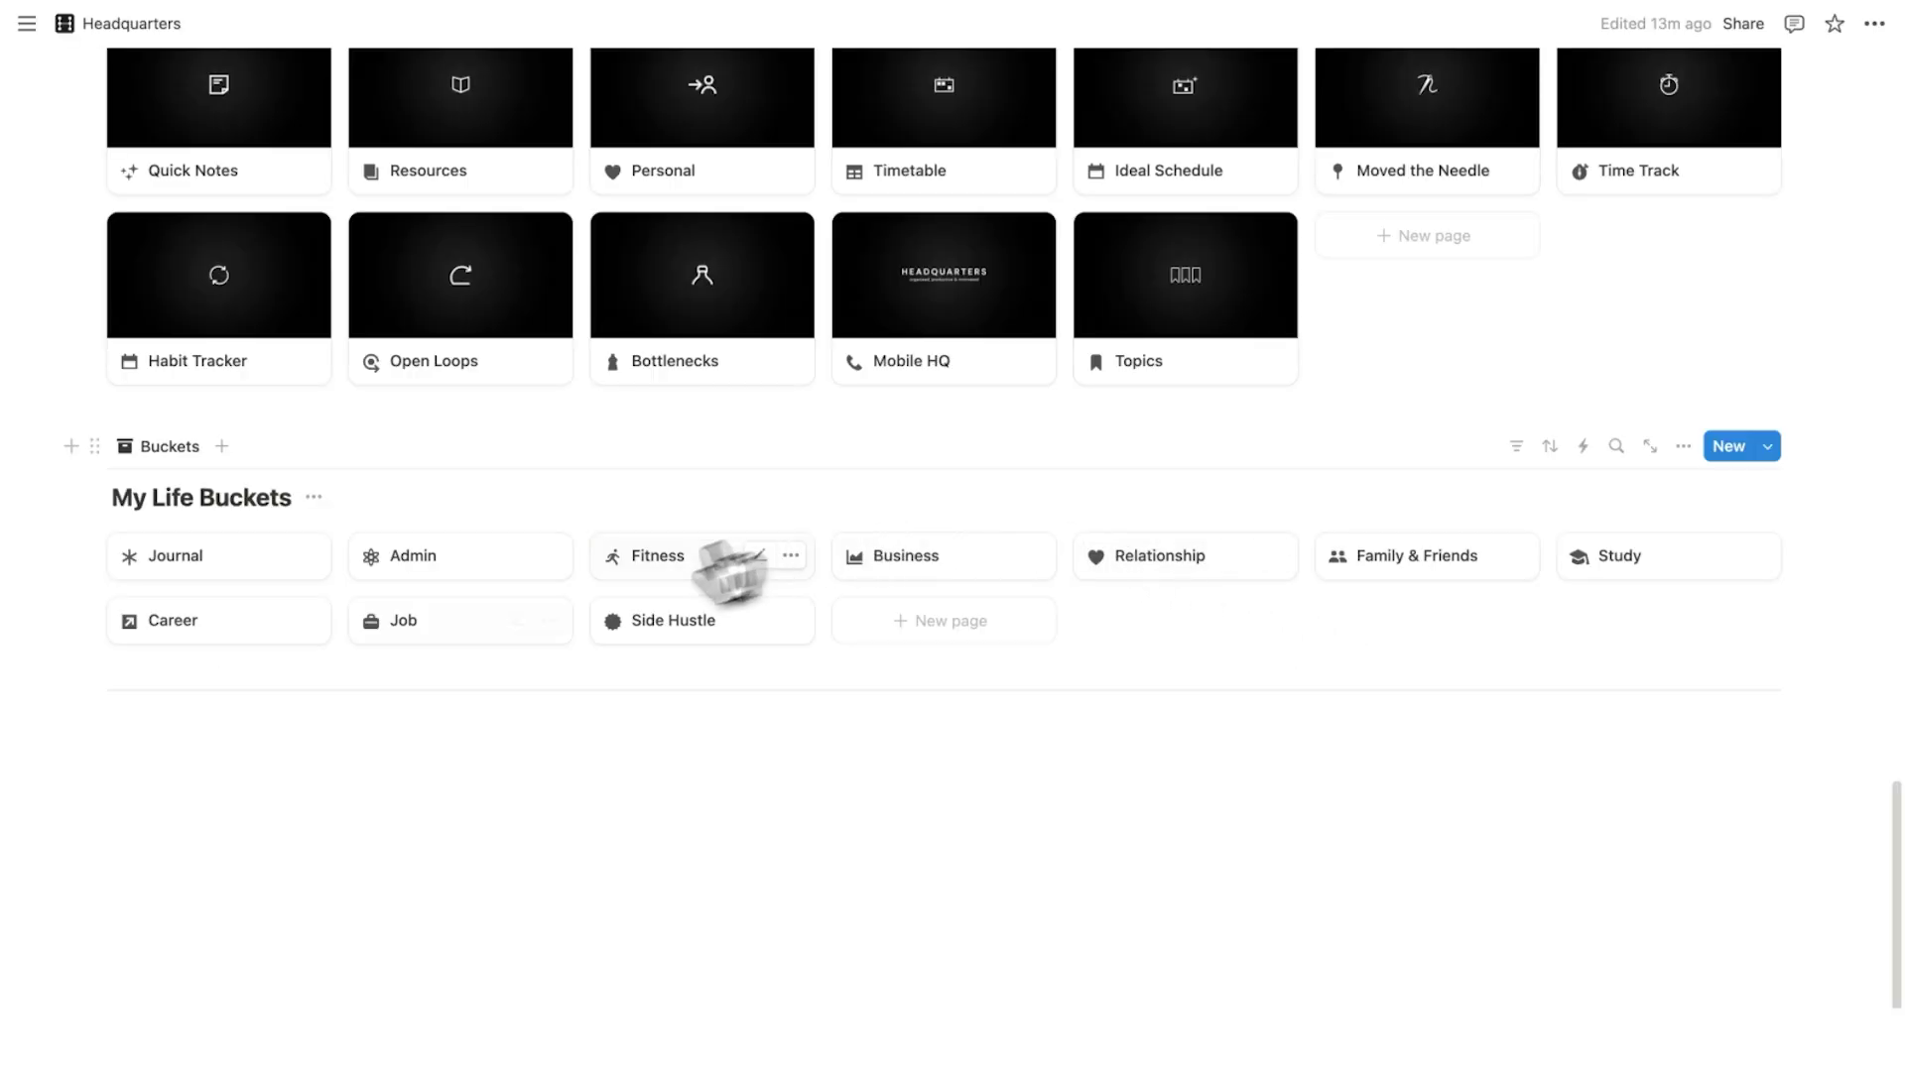
Open the Side Hustle bucket as a full page showing its Related Projects board
click(695, 621)
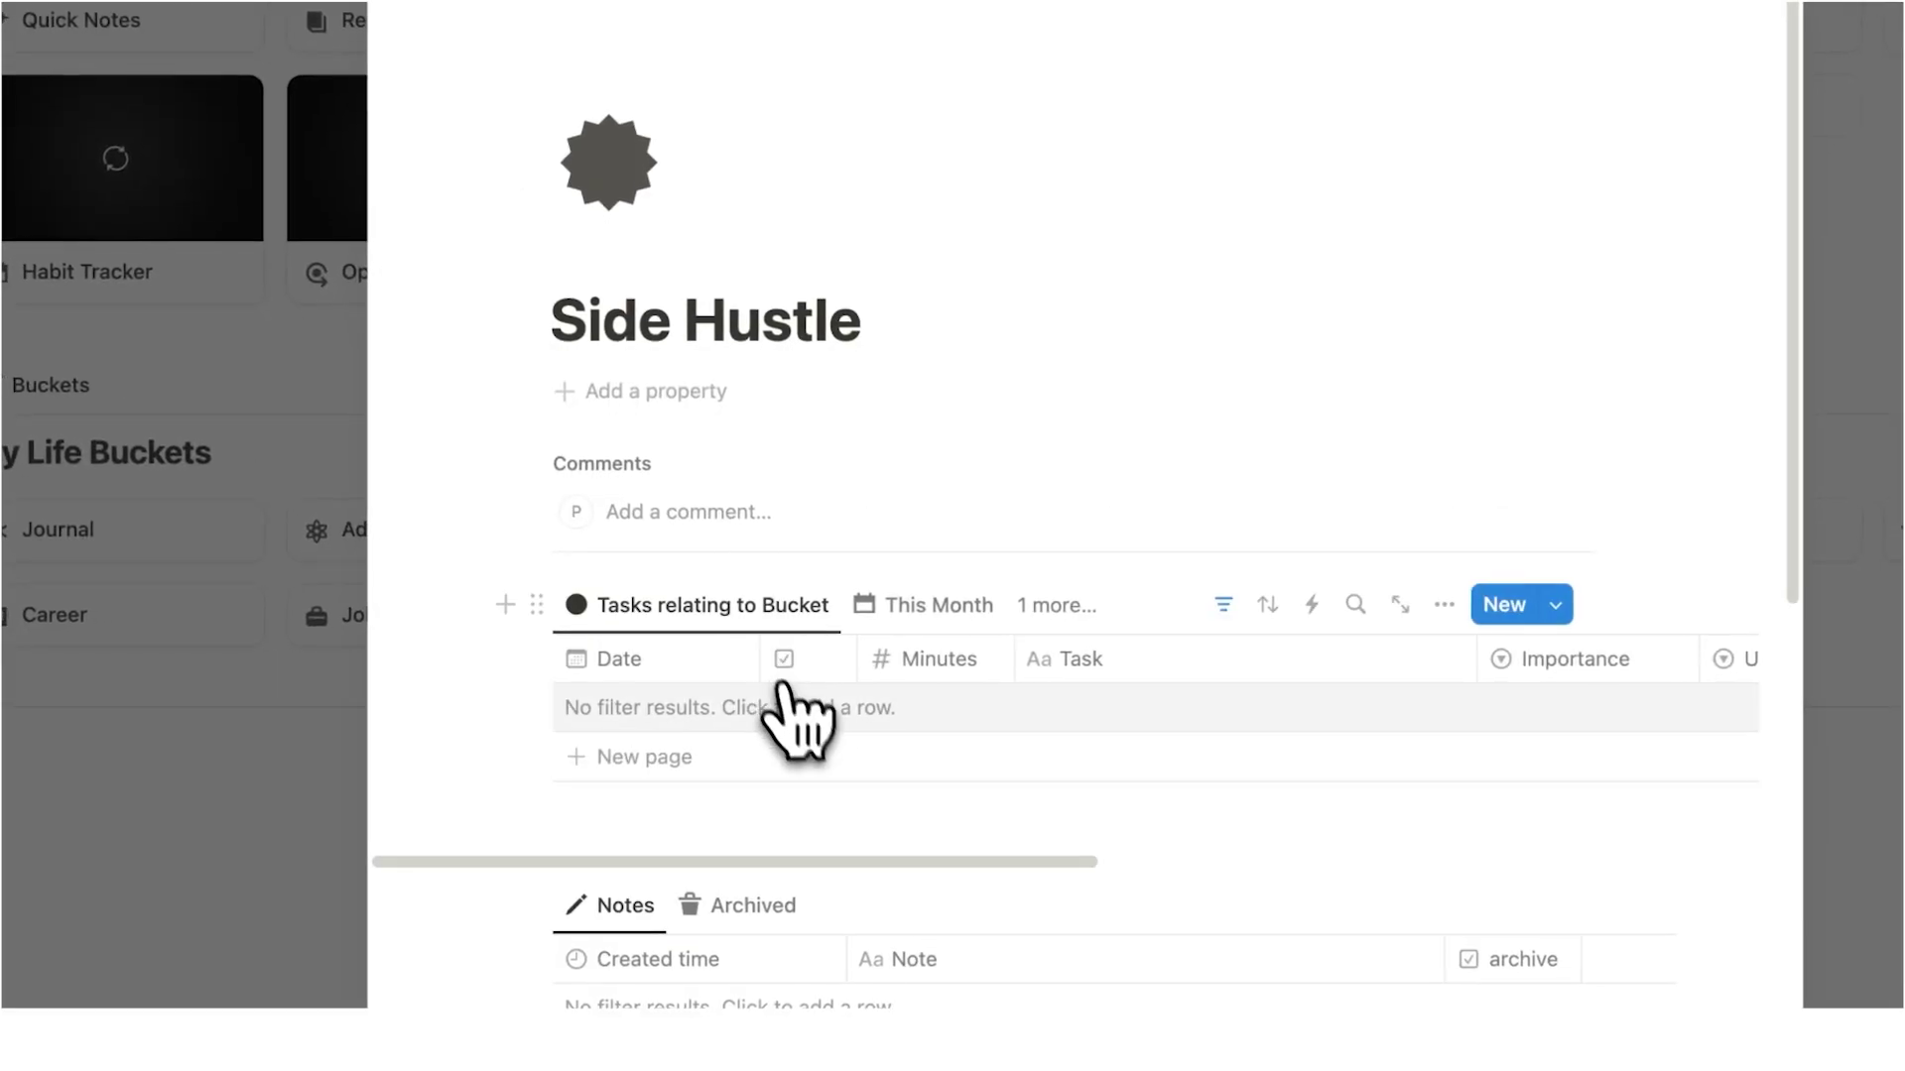
scroll(873, 714, down, 8)
key(Escape)
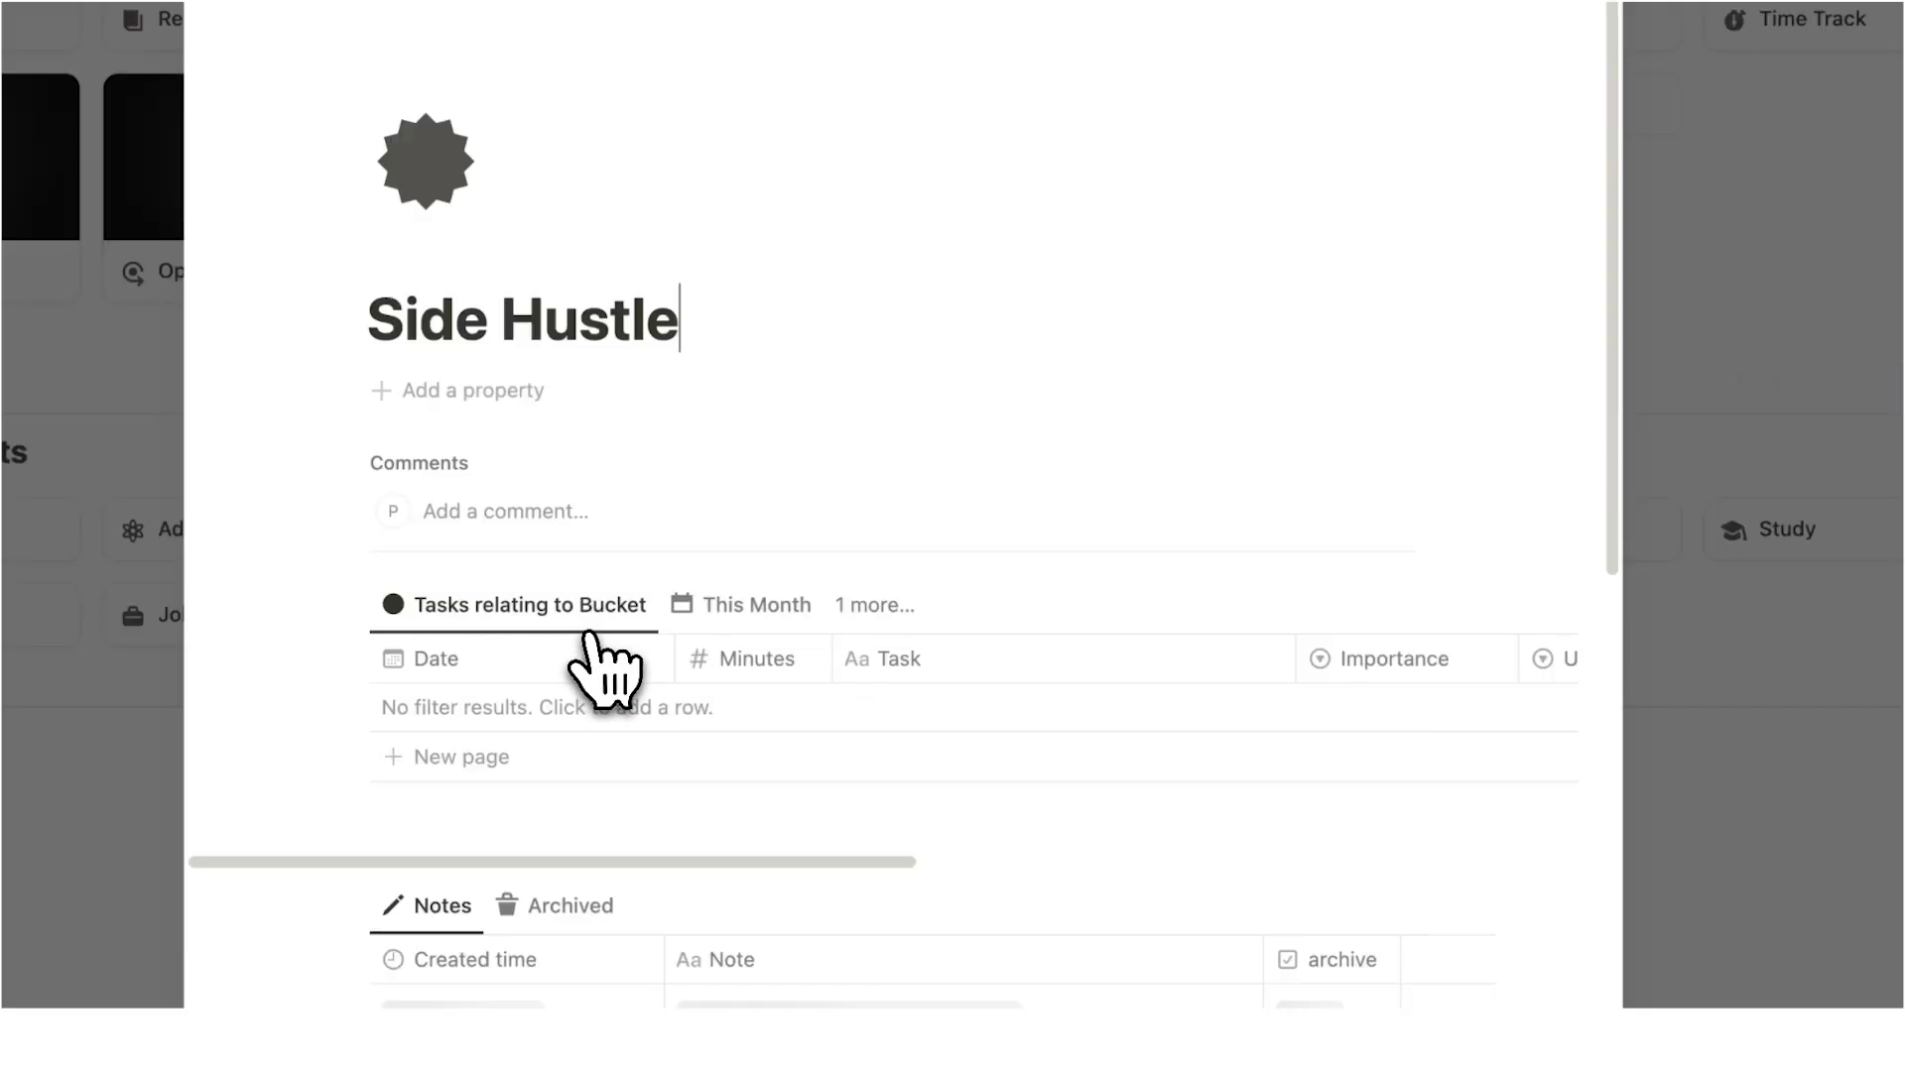
scroll(620, 654, down, 8)
scroll(595, 654, down, 3)
scroll(615, 664, up, 10)
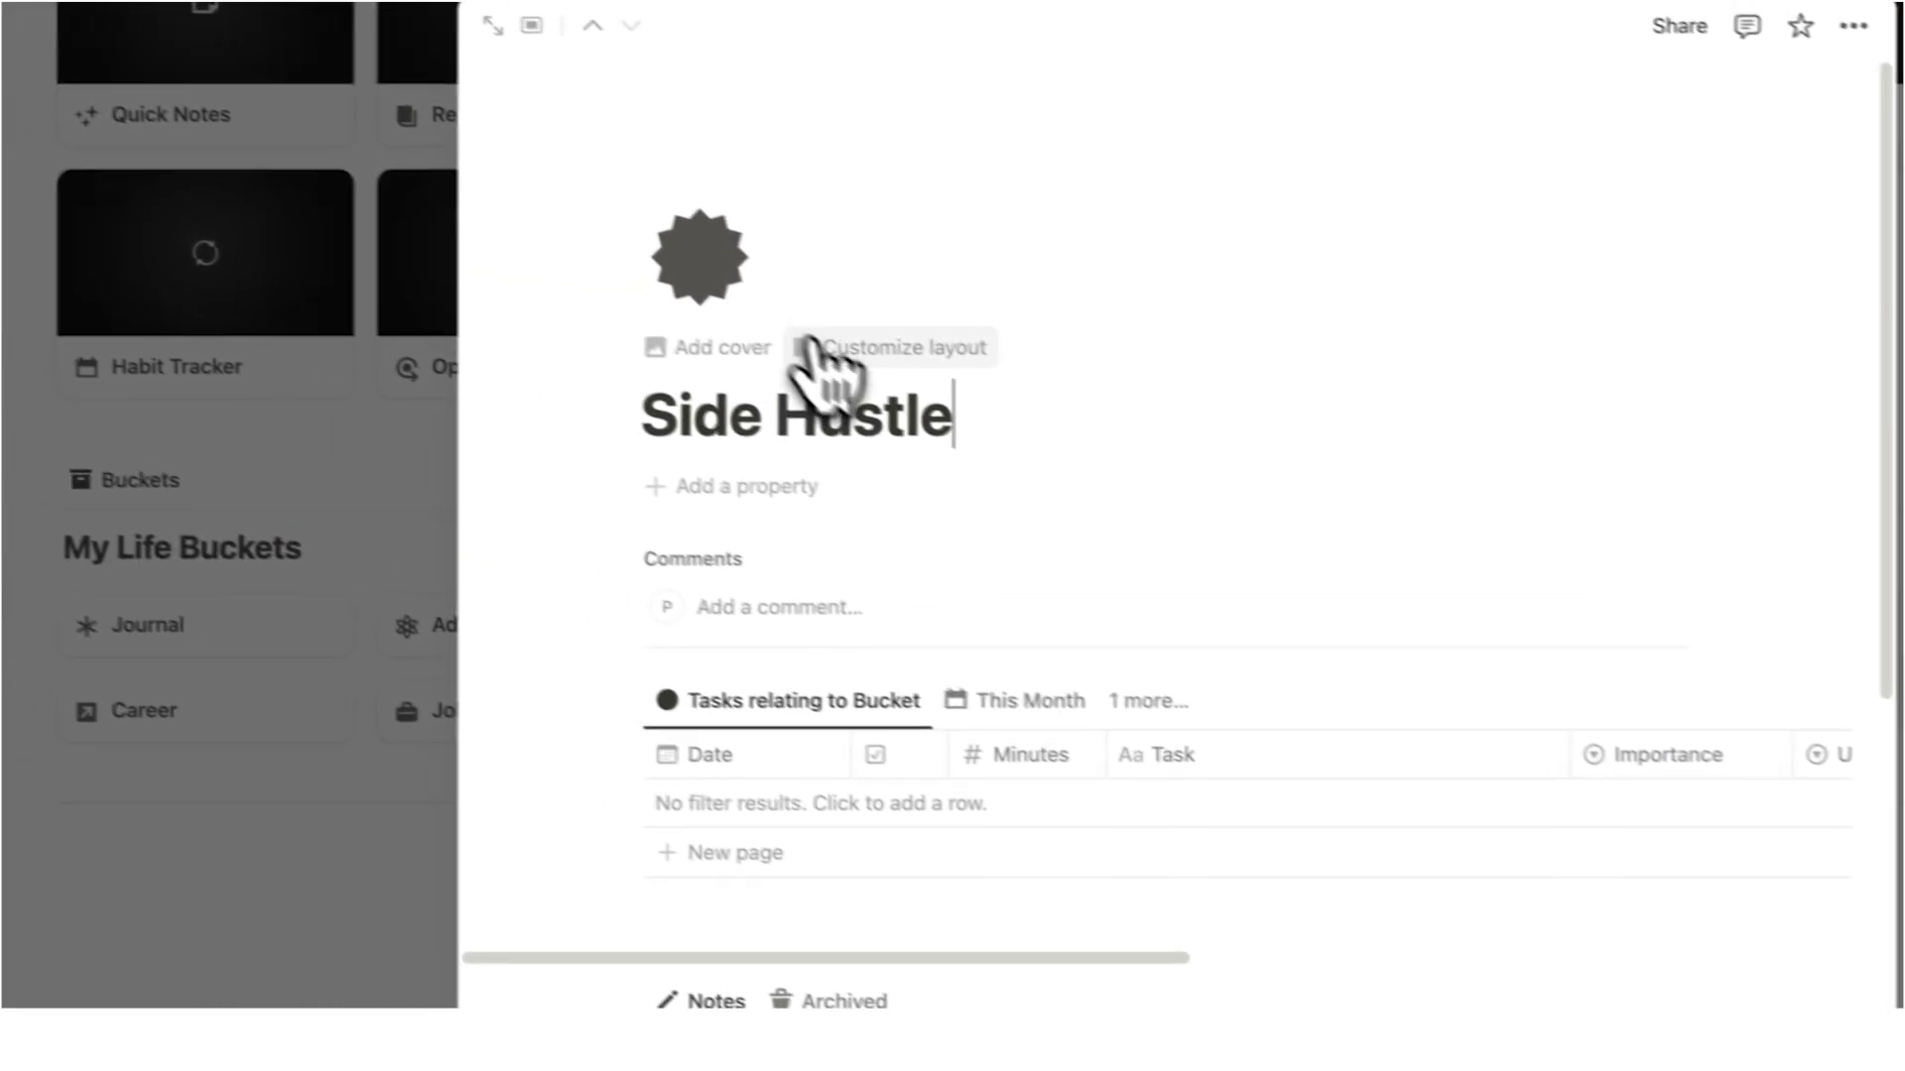
scroll(718, 369, down, 10)
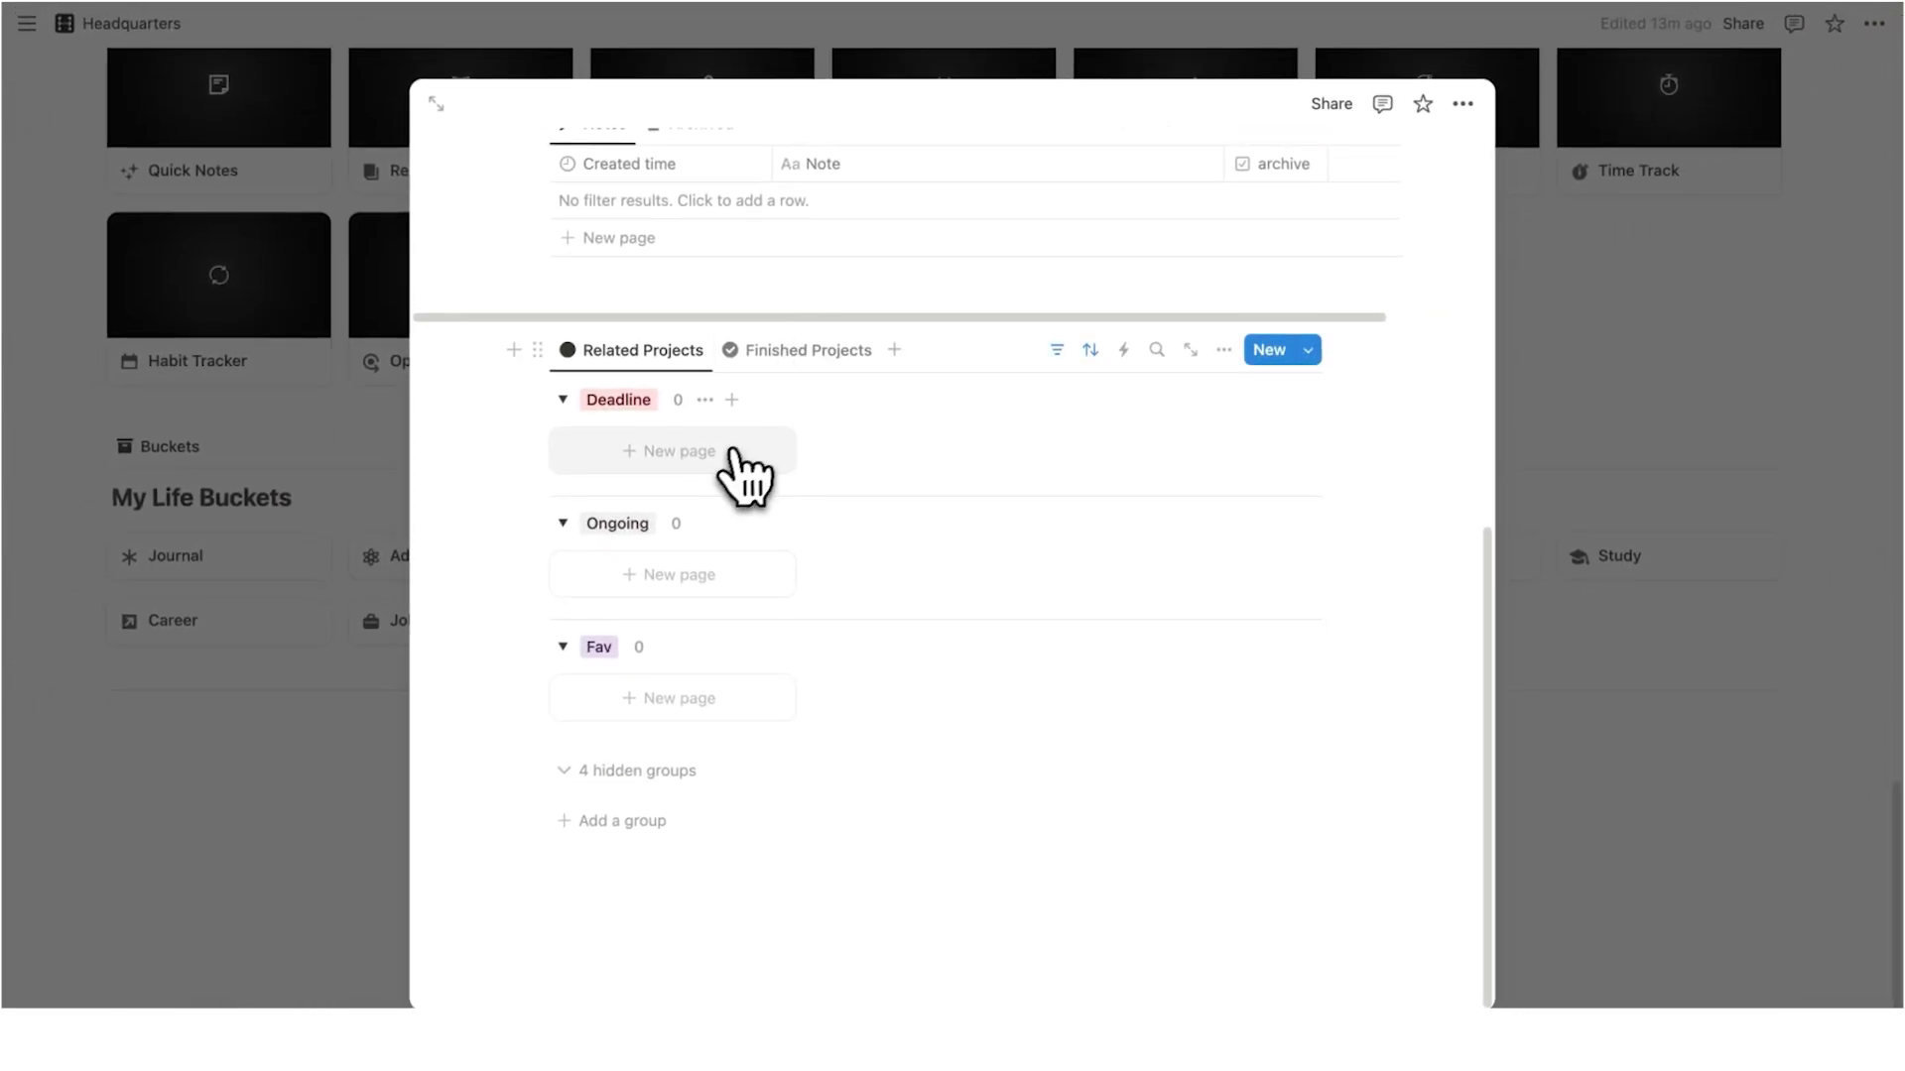
click(436, 105)
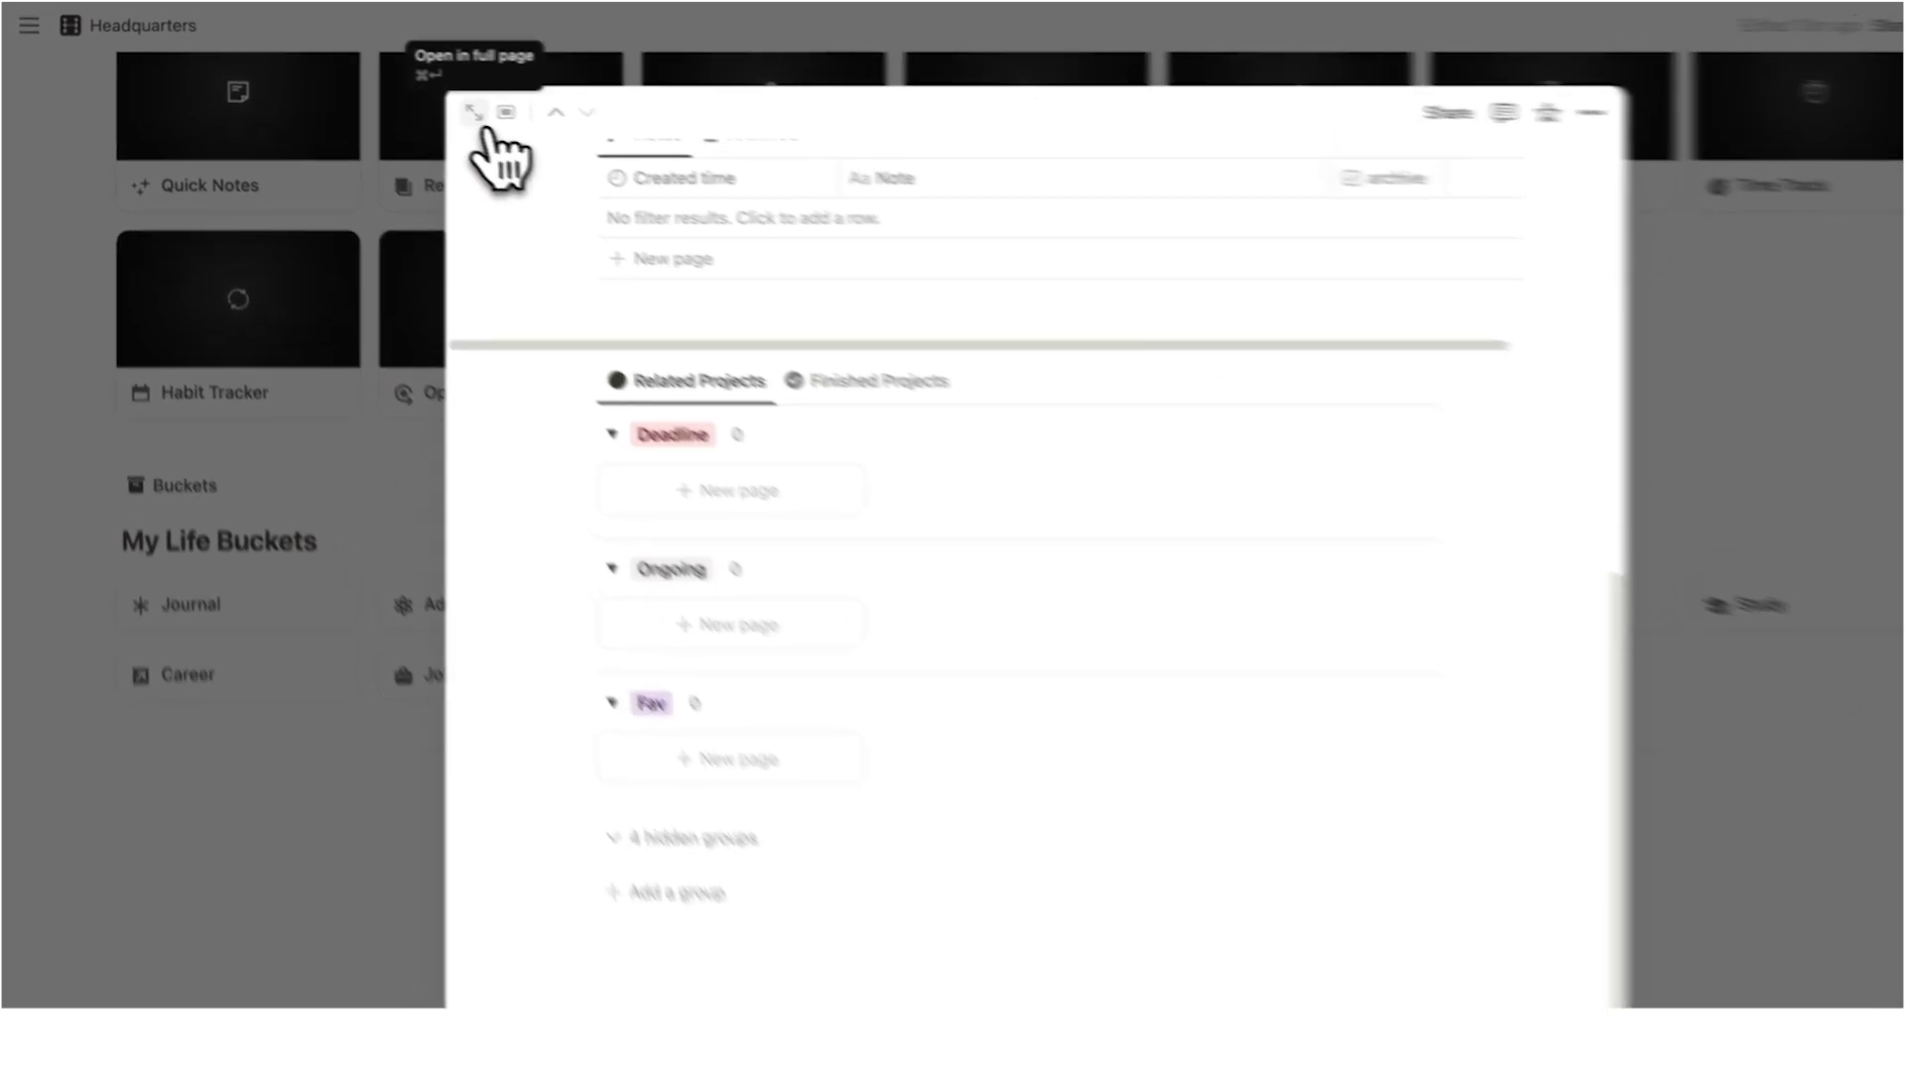
scroll(863, 417, down, 10)
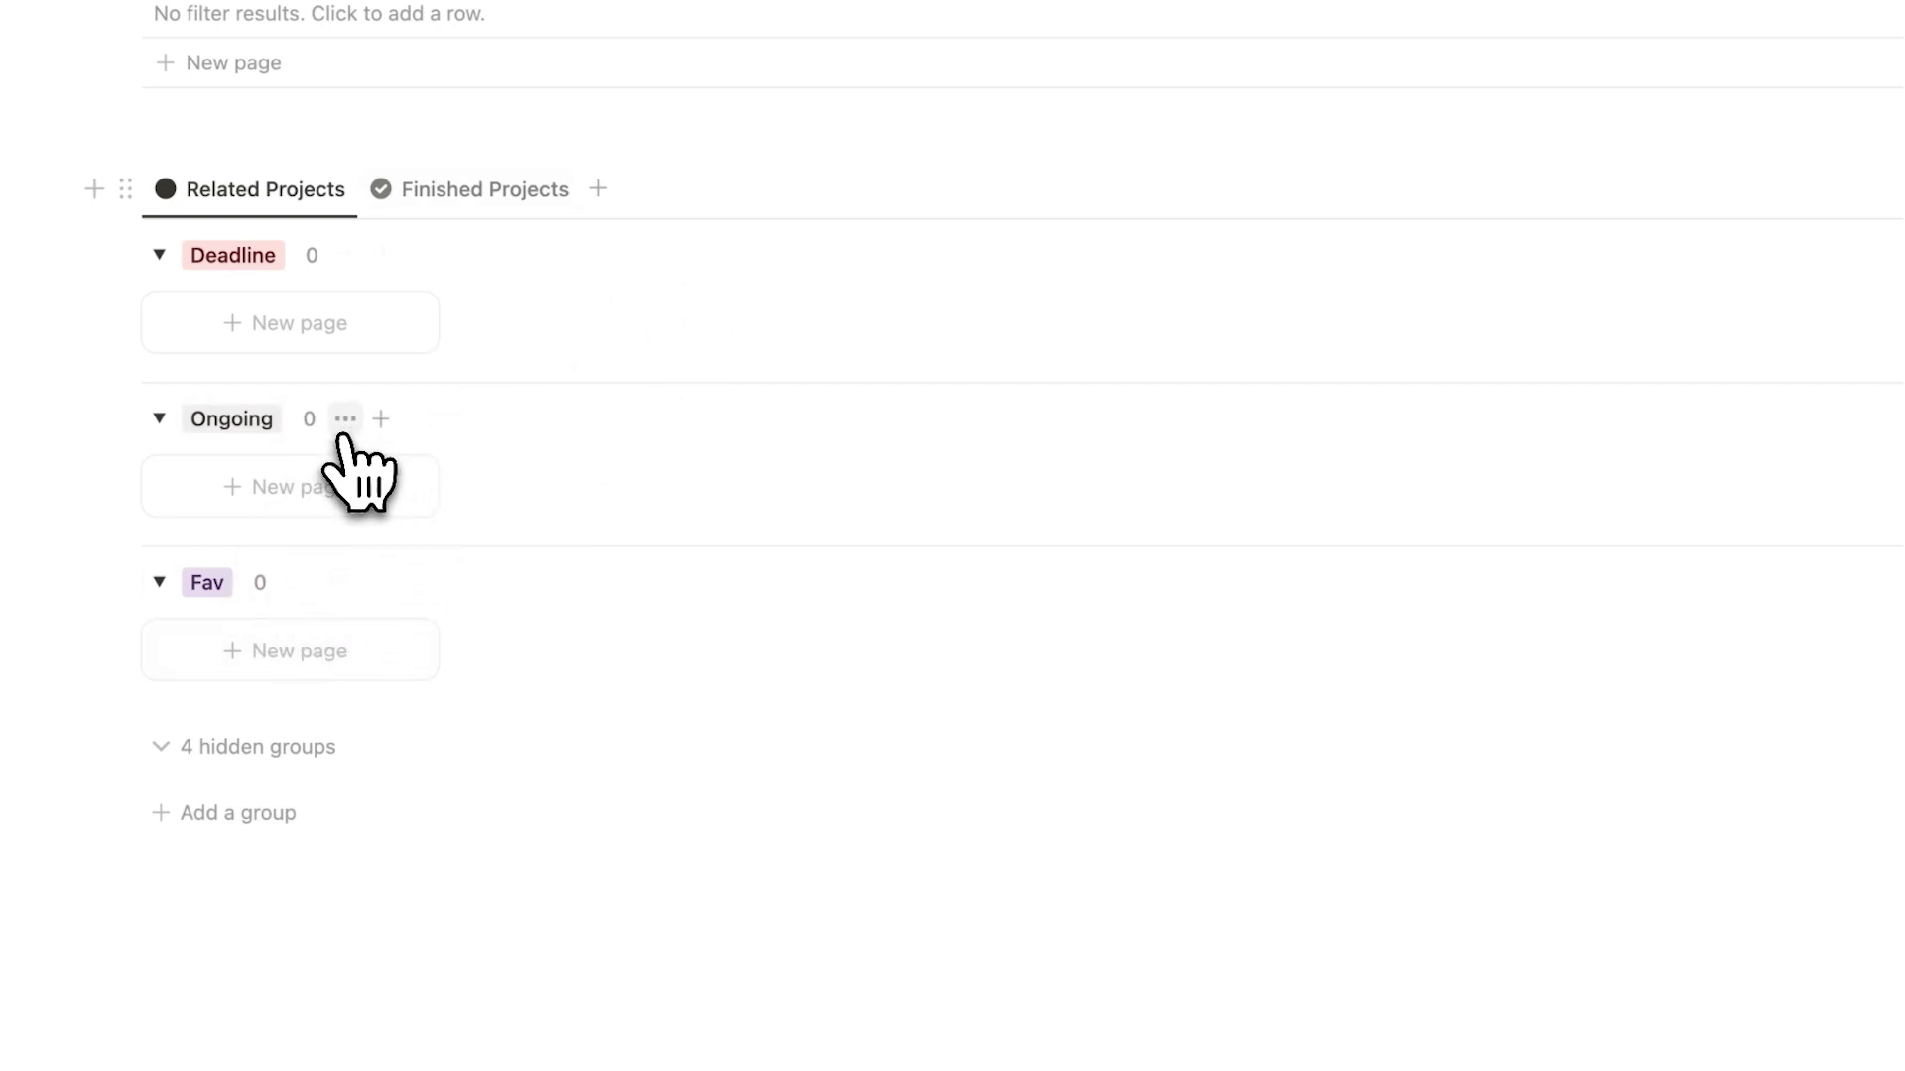
Create a new Side Hustle project titled 'Setup Etsy Account'
click(1752, 255)
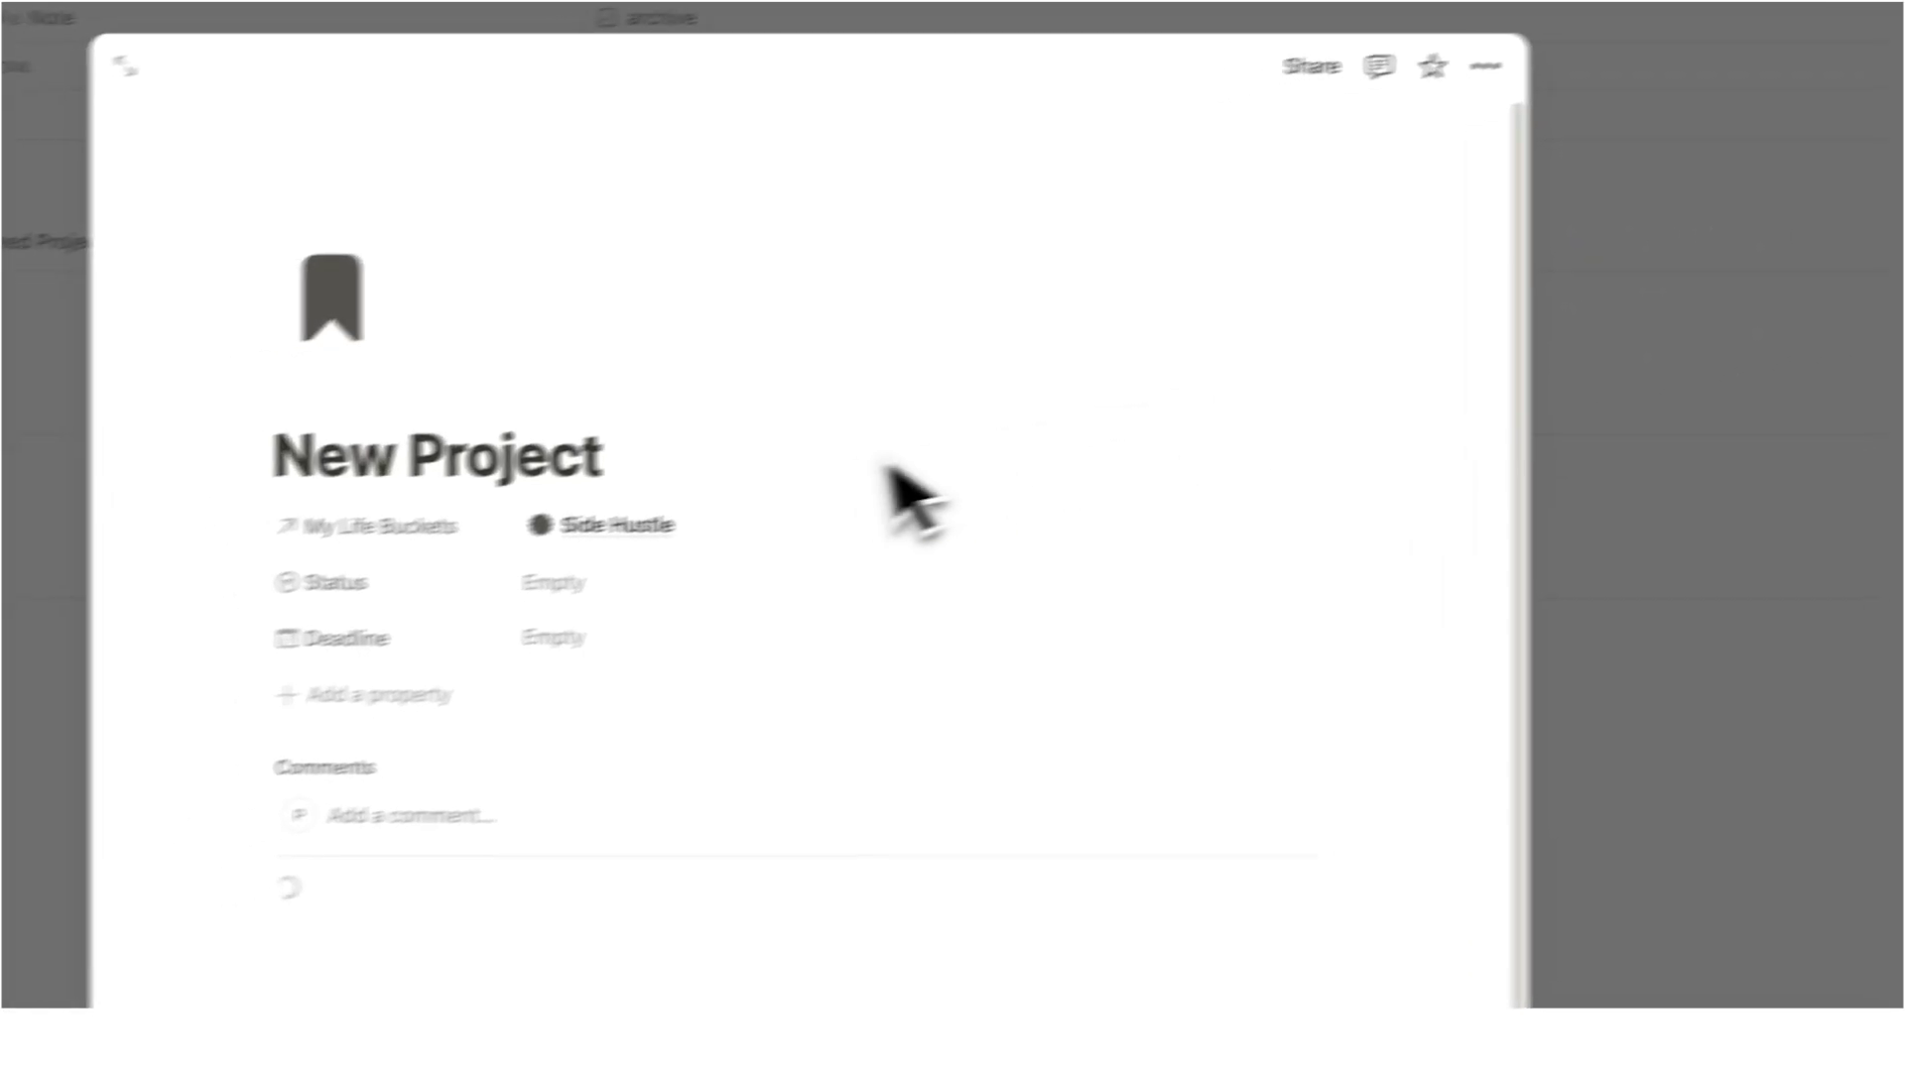
key(ctrl+a)
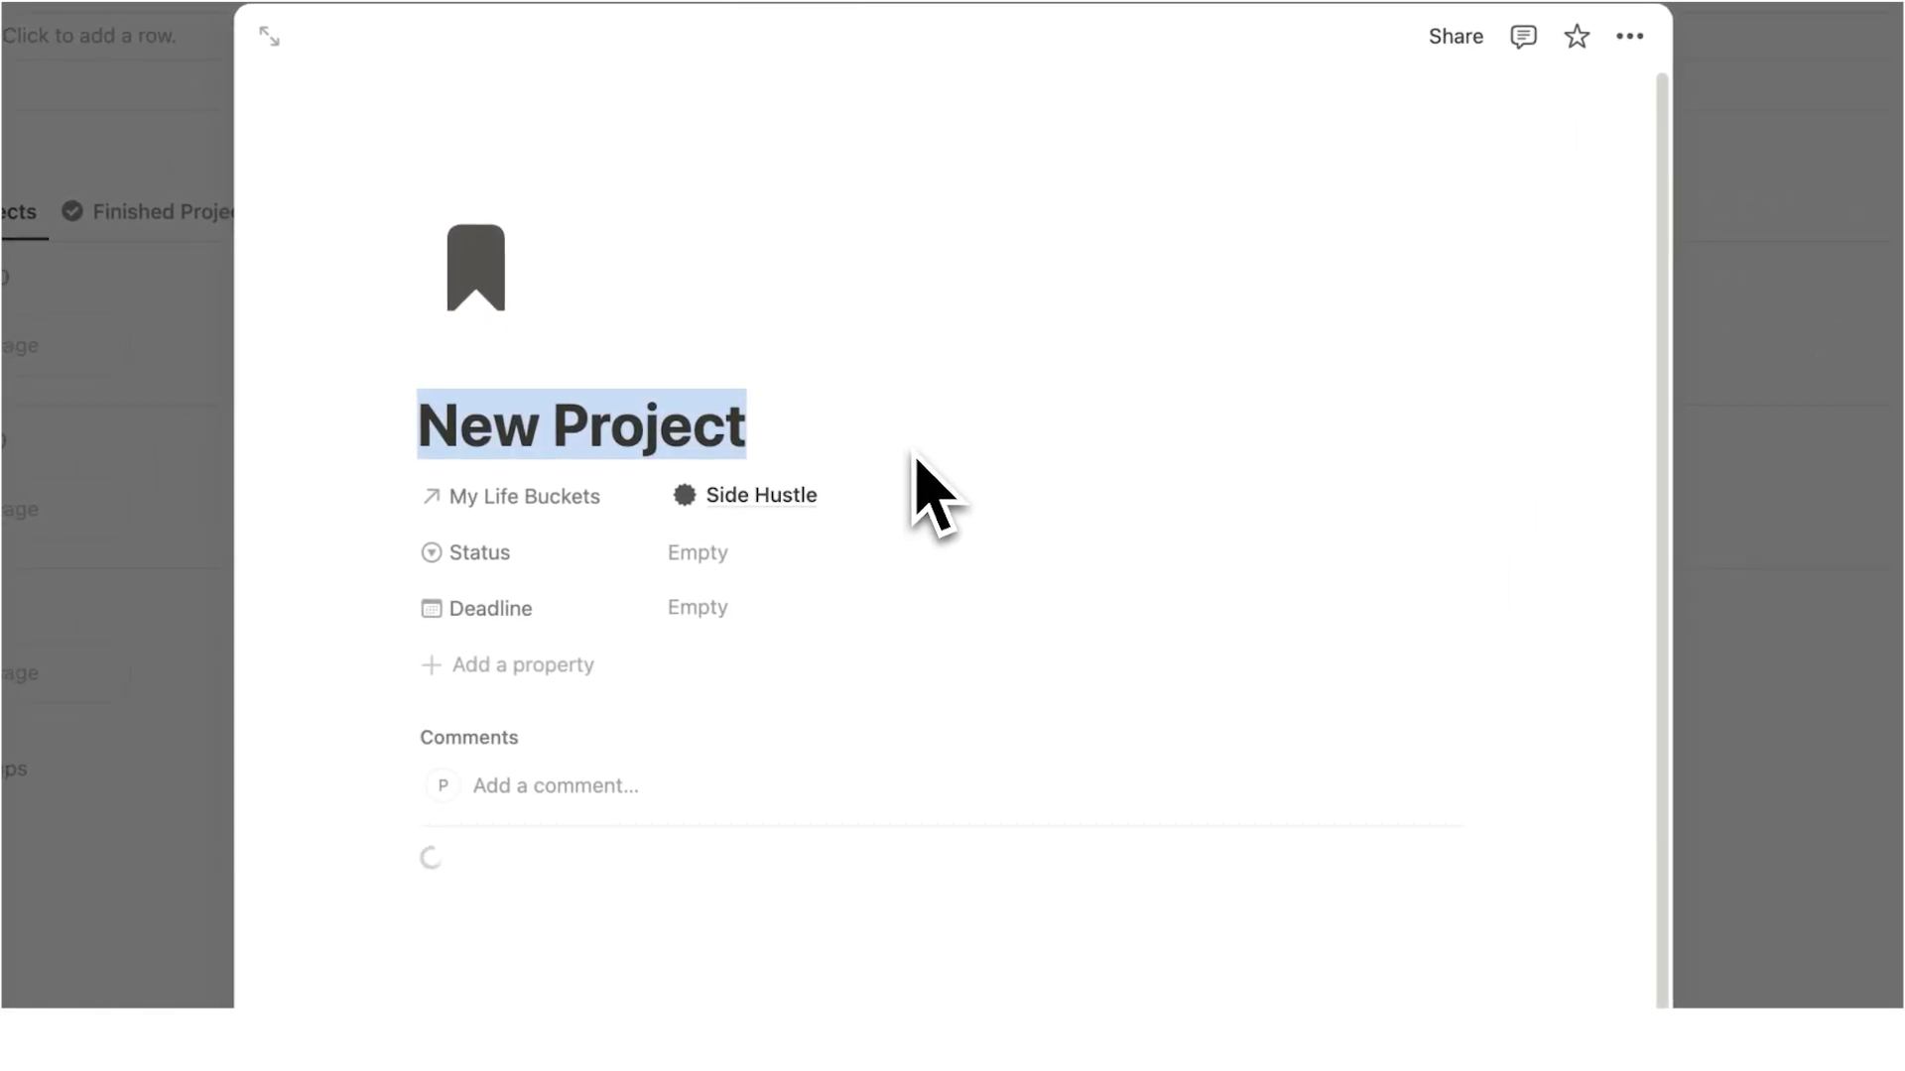
text(Setup Etsy Account)
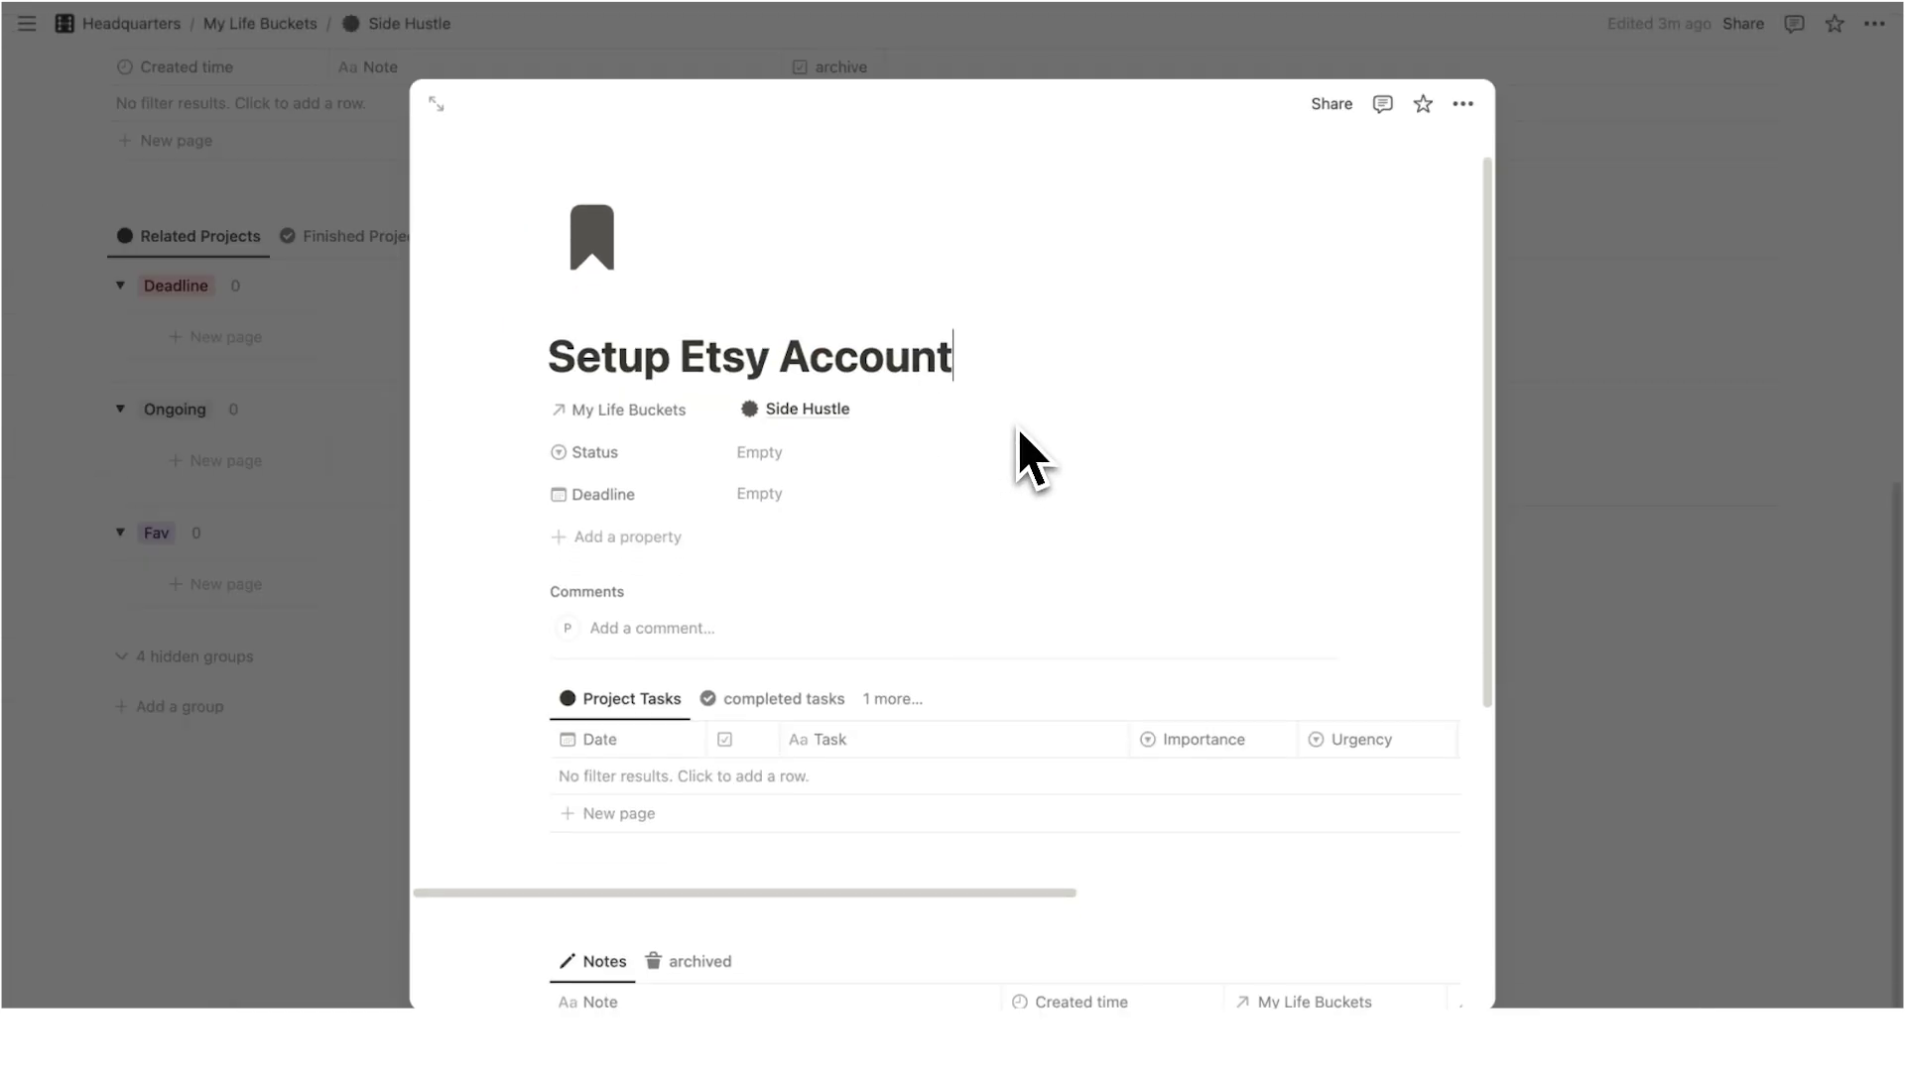
Open the Setup Etsy Account project page from the project board
scroll(1017, 457, down, 4)
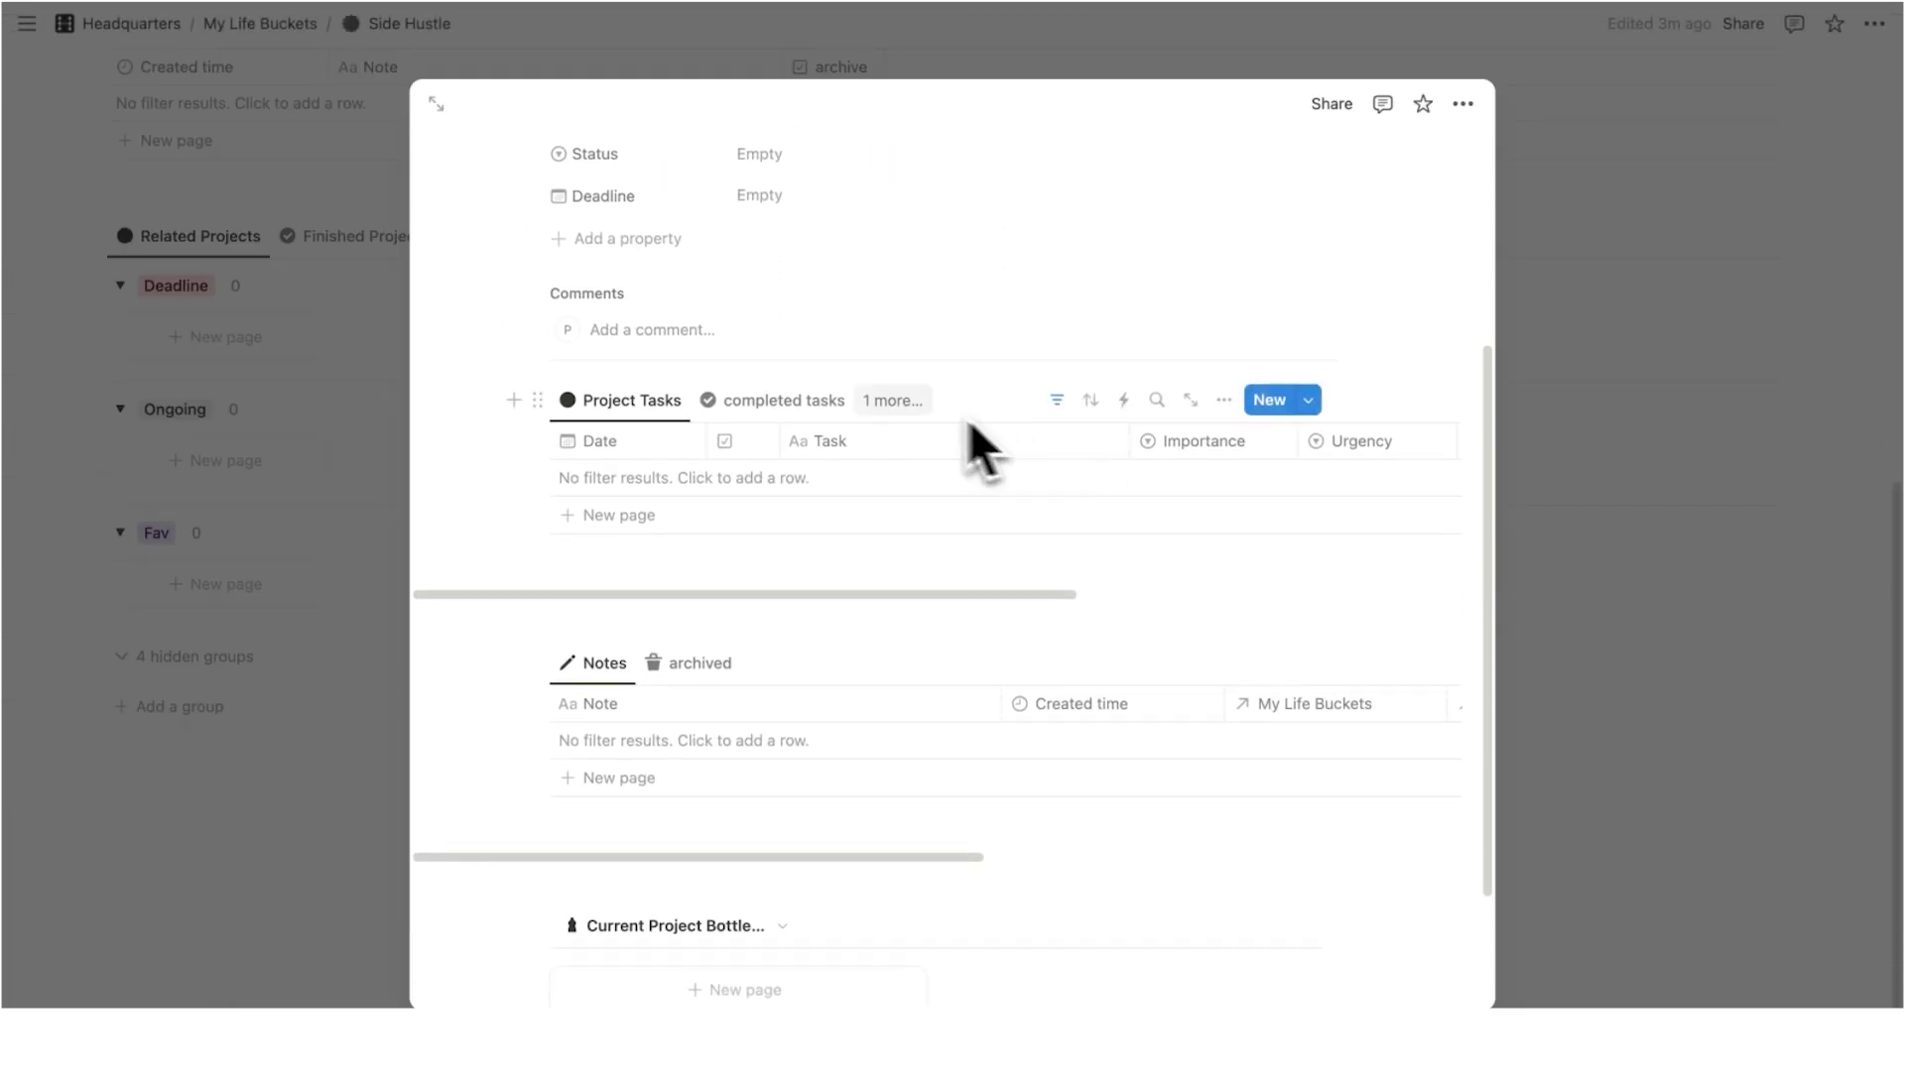
scroll(710, 461, down, 2)
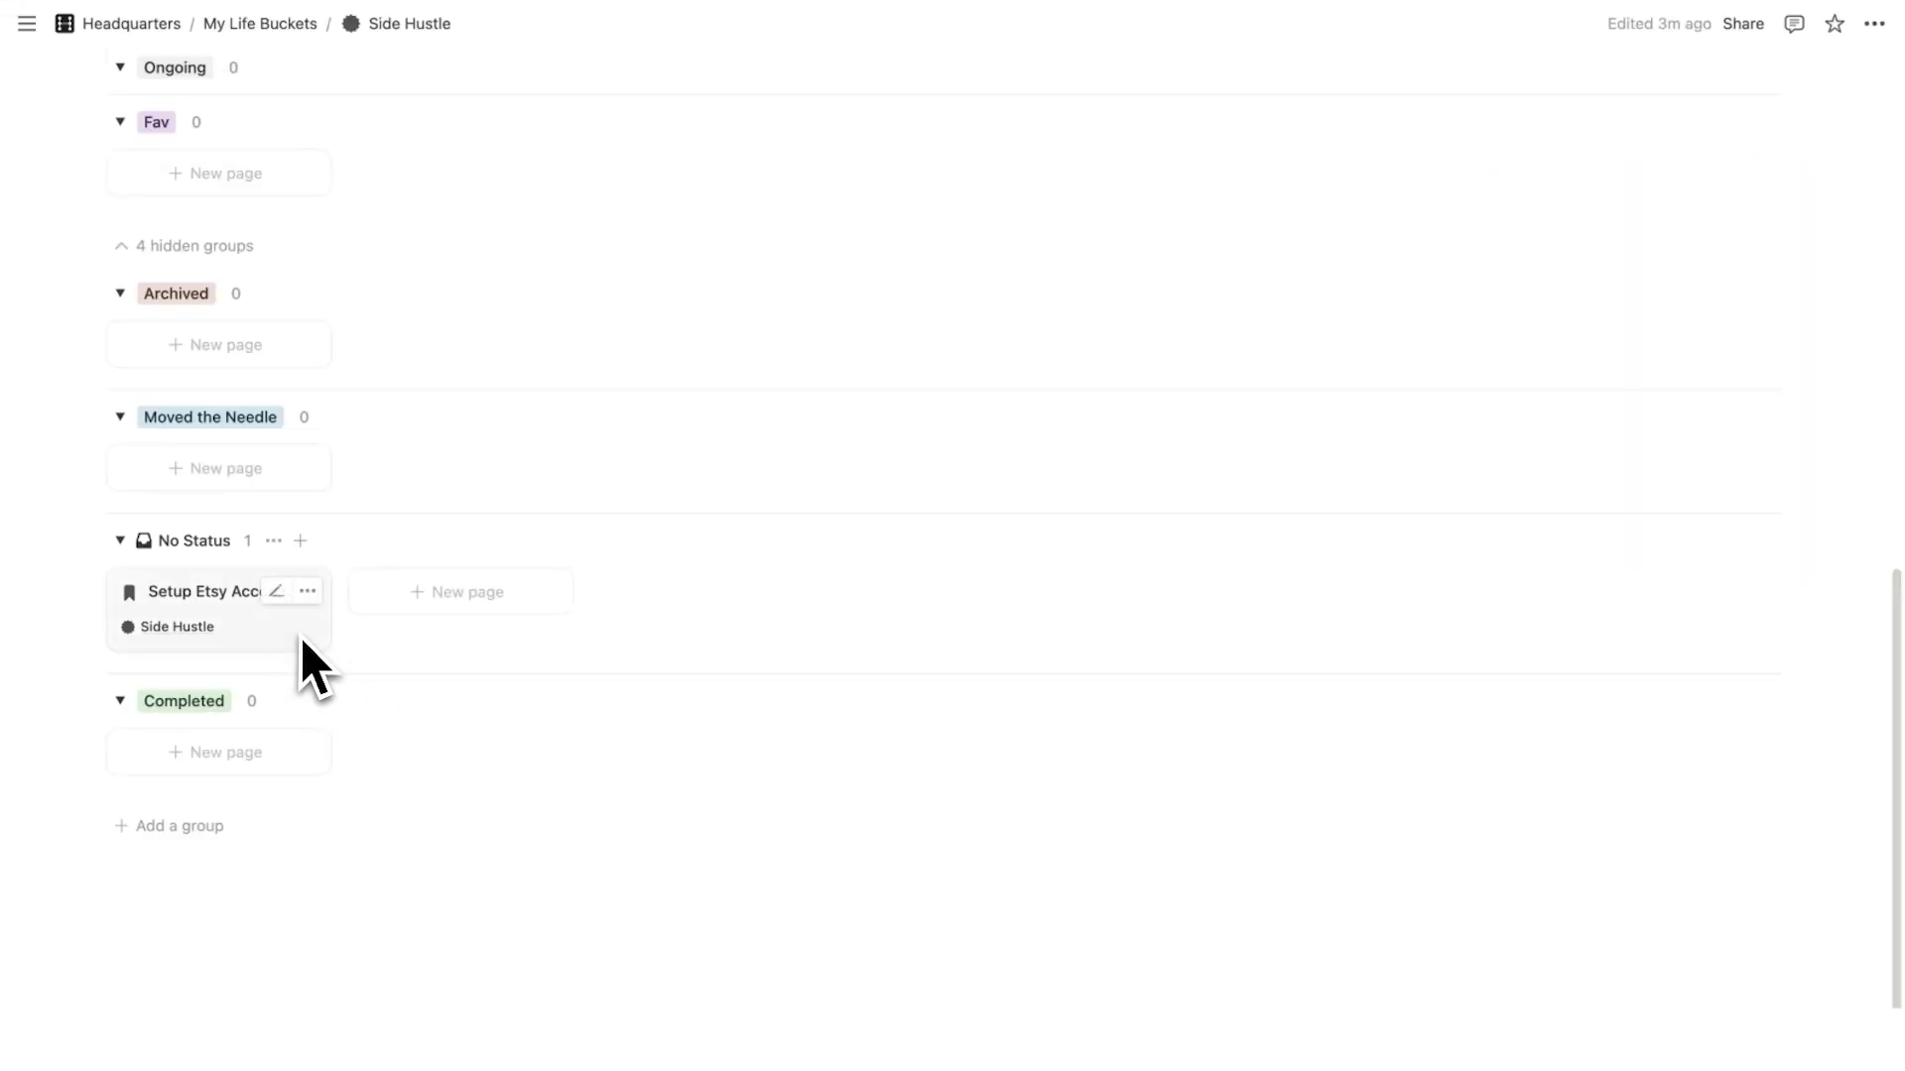
scroll(425, 649, up, 3)
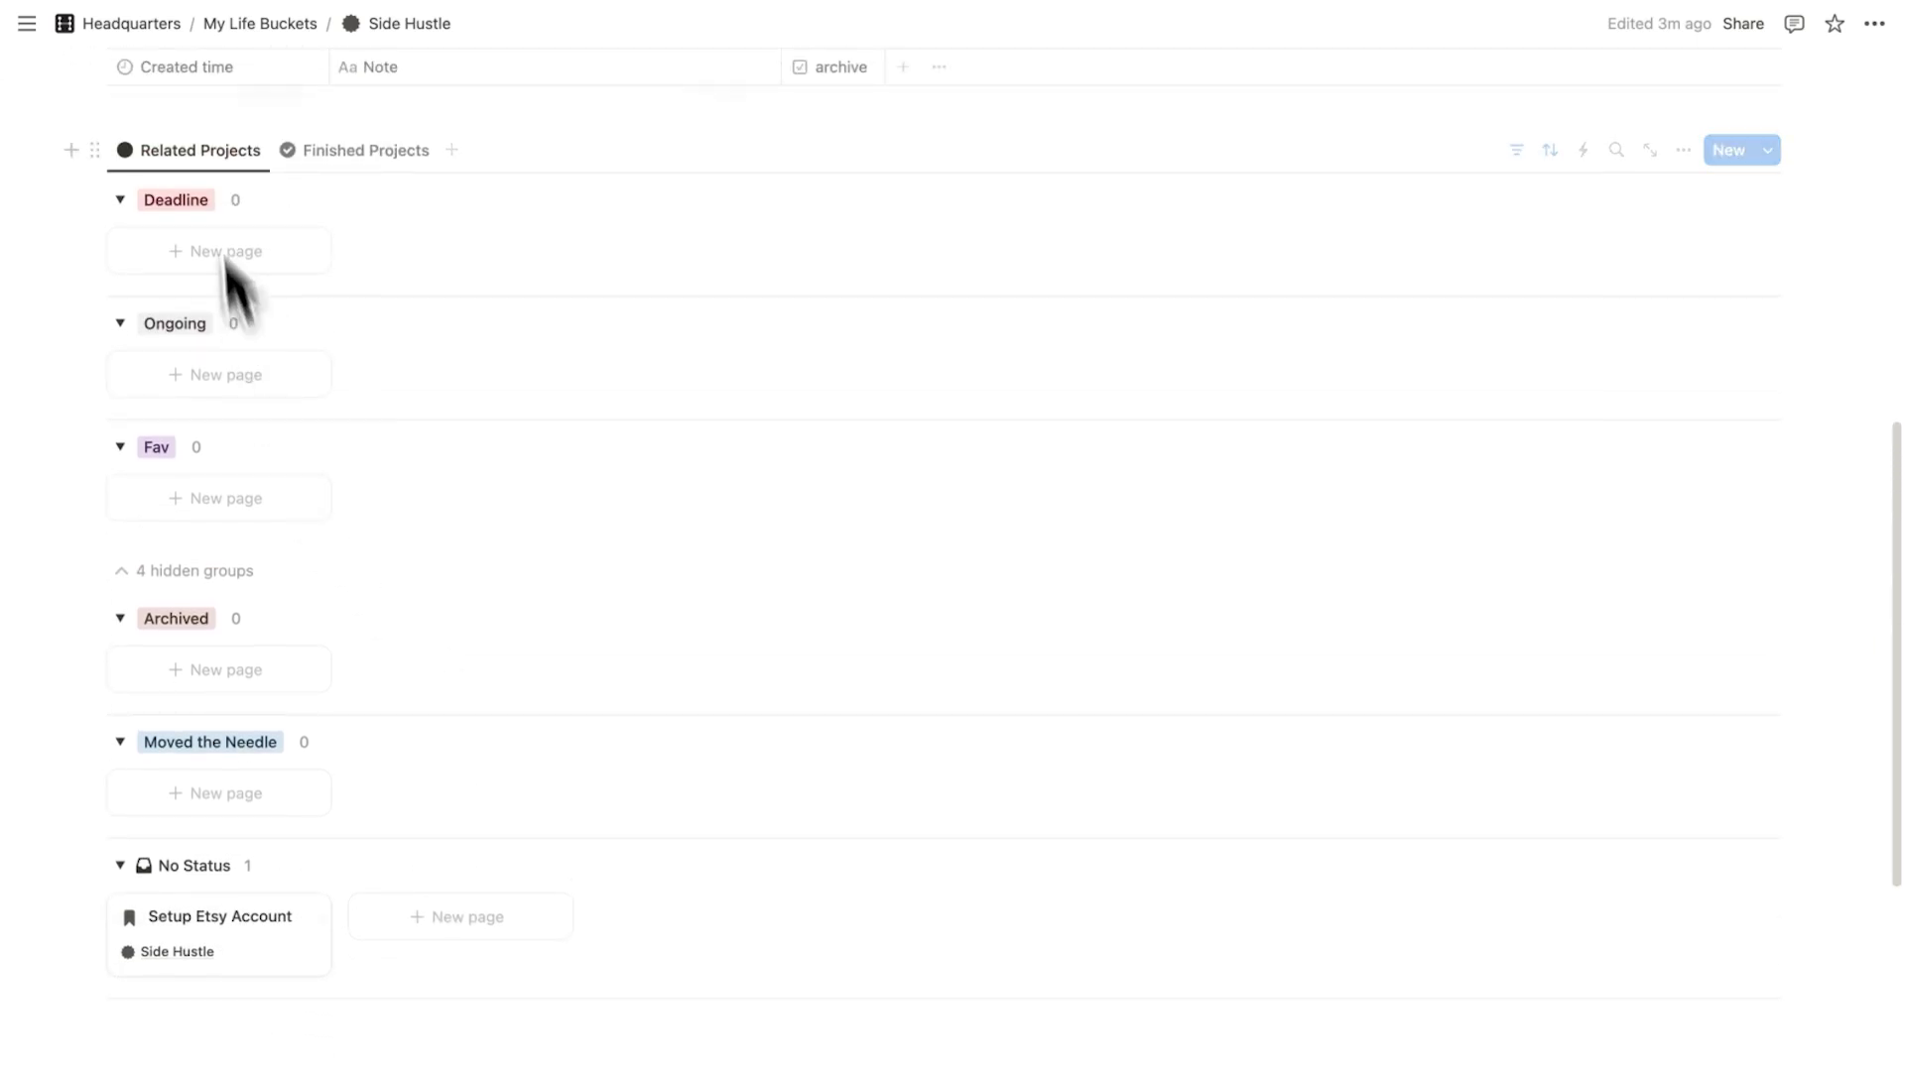
scroll(246, 770, down, 2)
scroll(506, 833, up, 10)
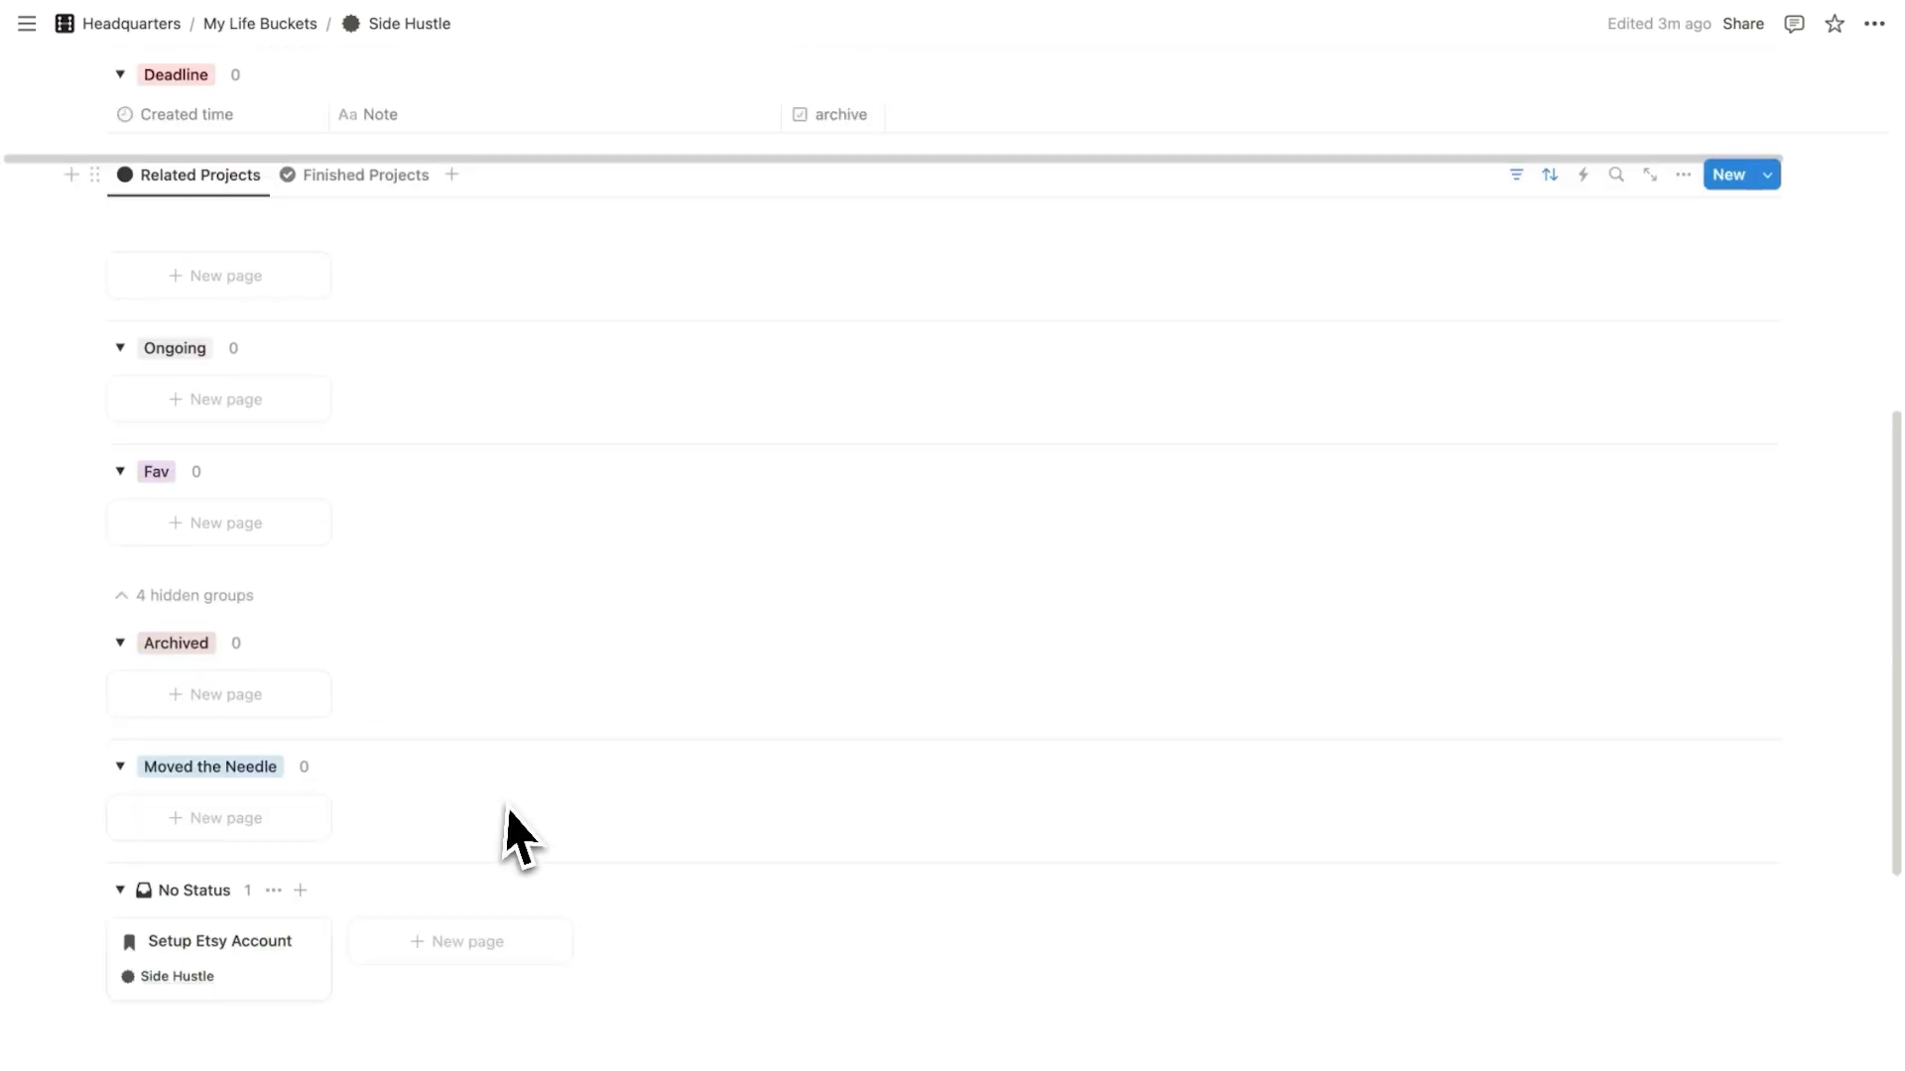
scroll(553, 425, down, 10)
scroll(361, 694, up, 2)
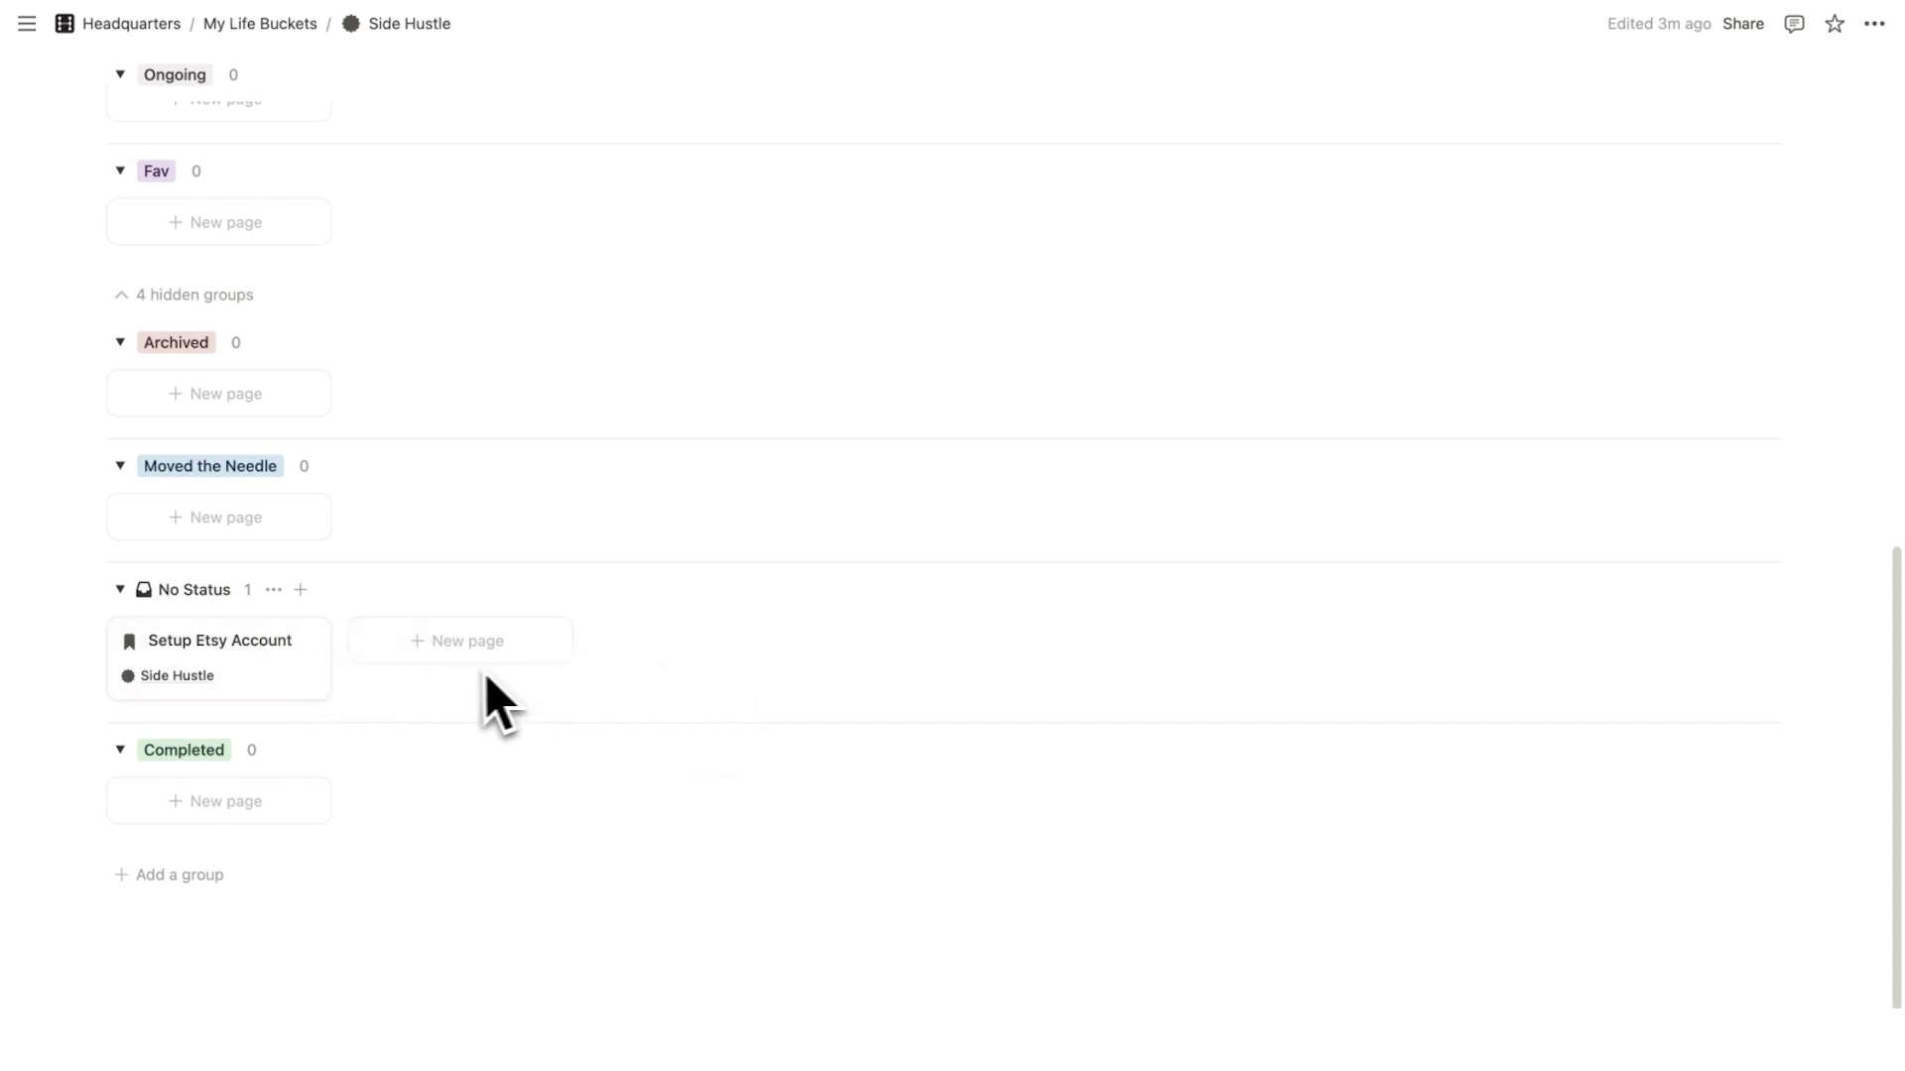
click(293, 685)
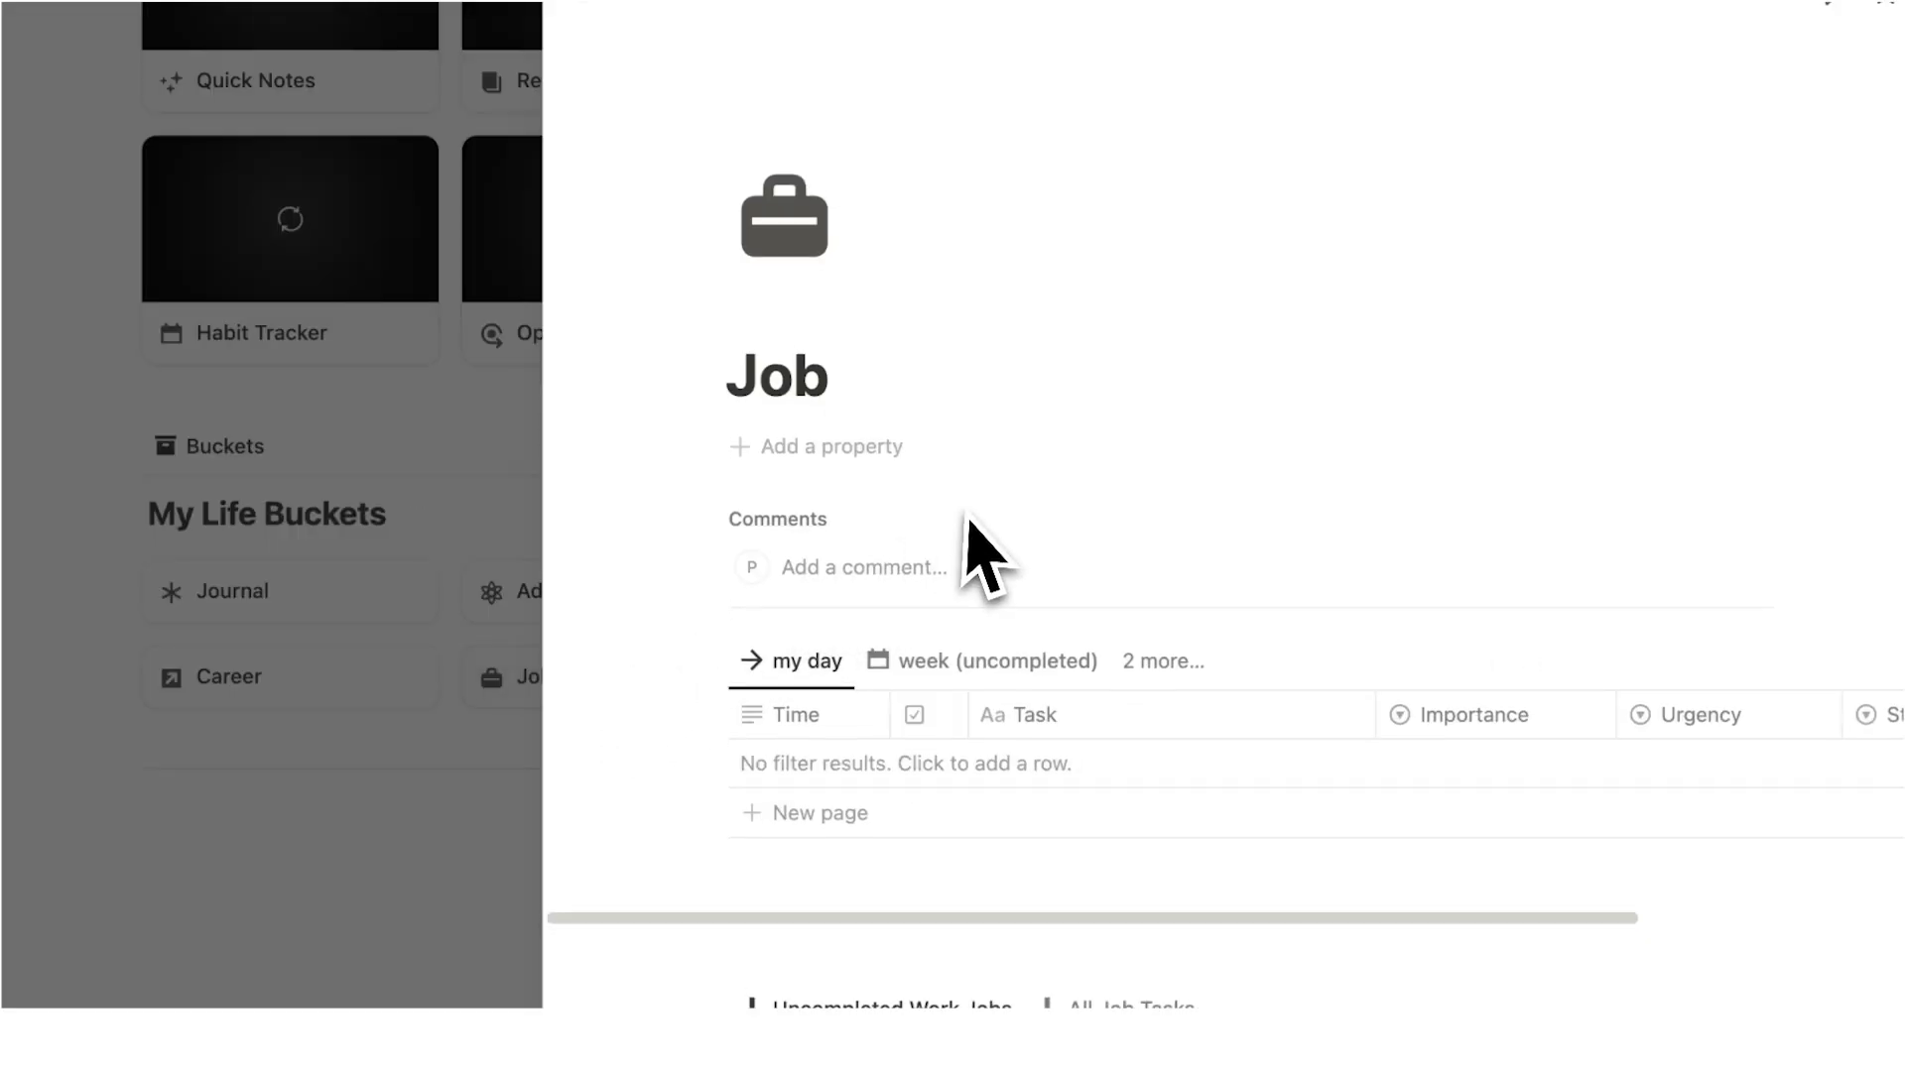
Mark Setup Etsy Account as Fav and return to the Headquarters My Projects board
scroll(973, 515, down, 1)
click(30, 681)
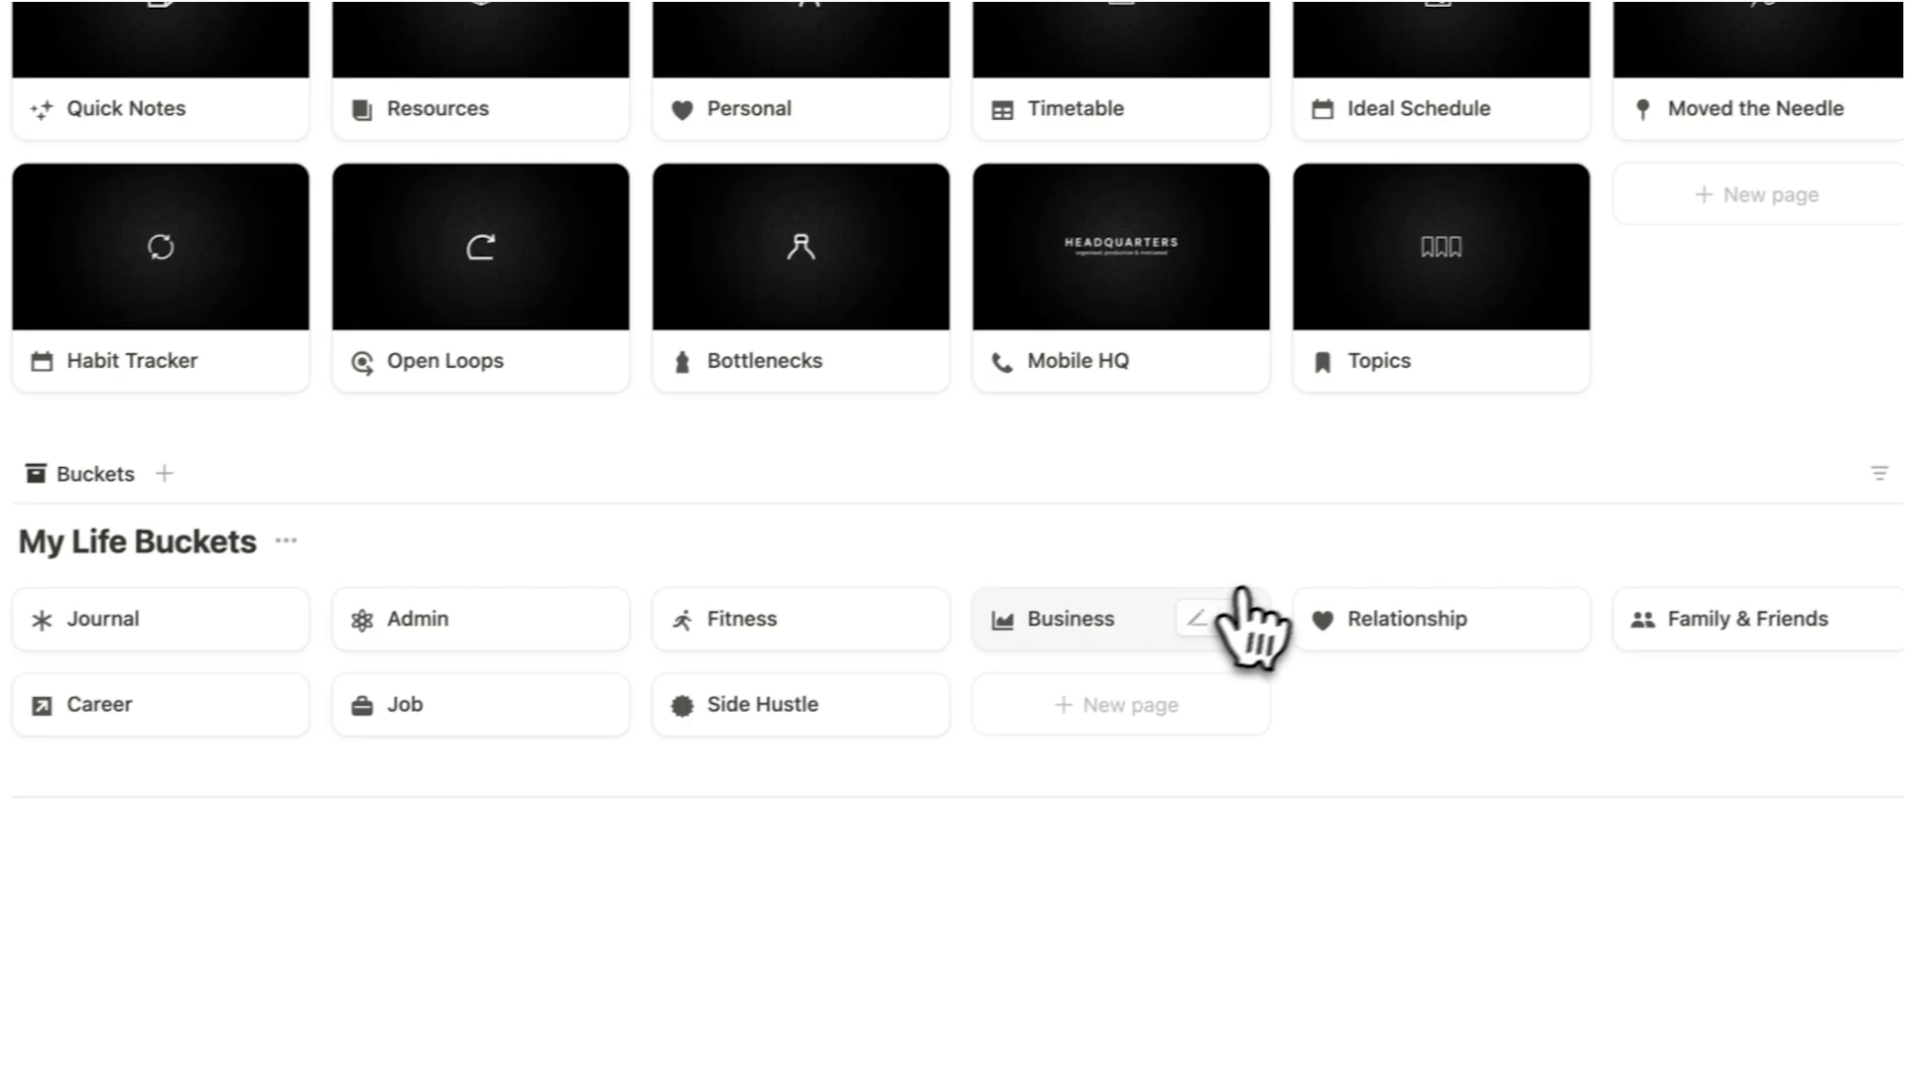
click(1097, 627)
click(408, 506)
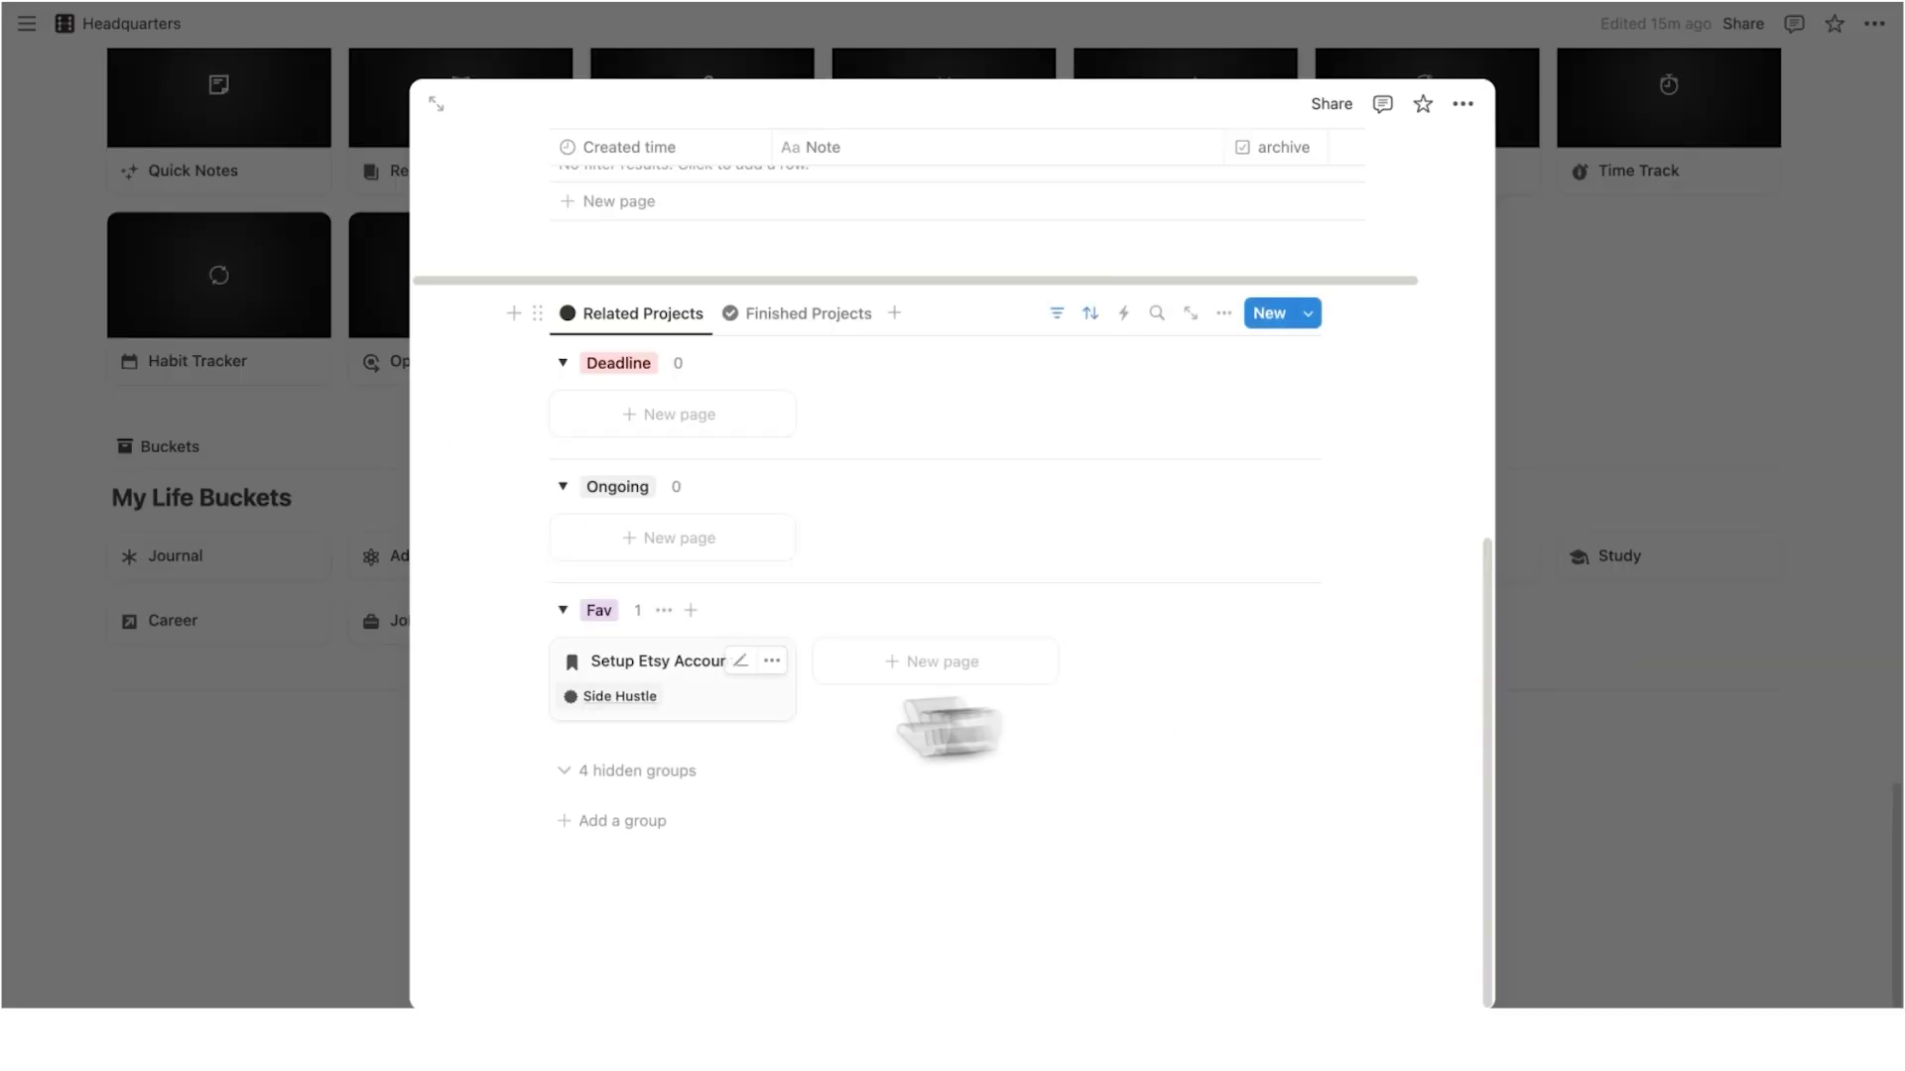
click(1588, 669)
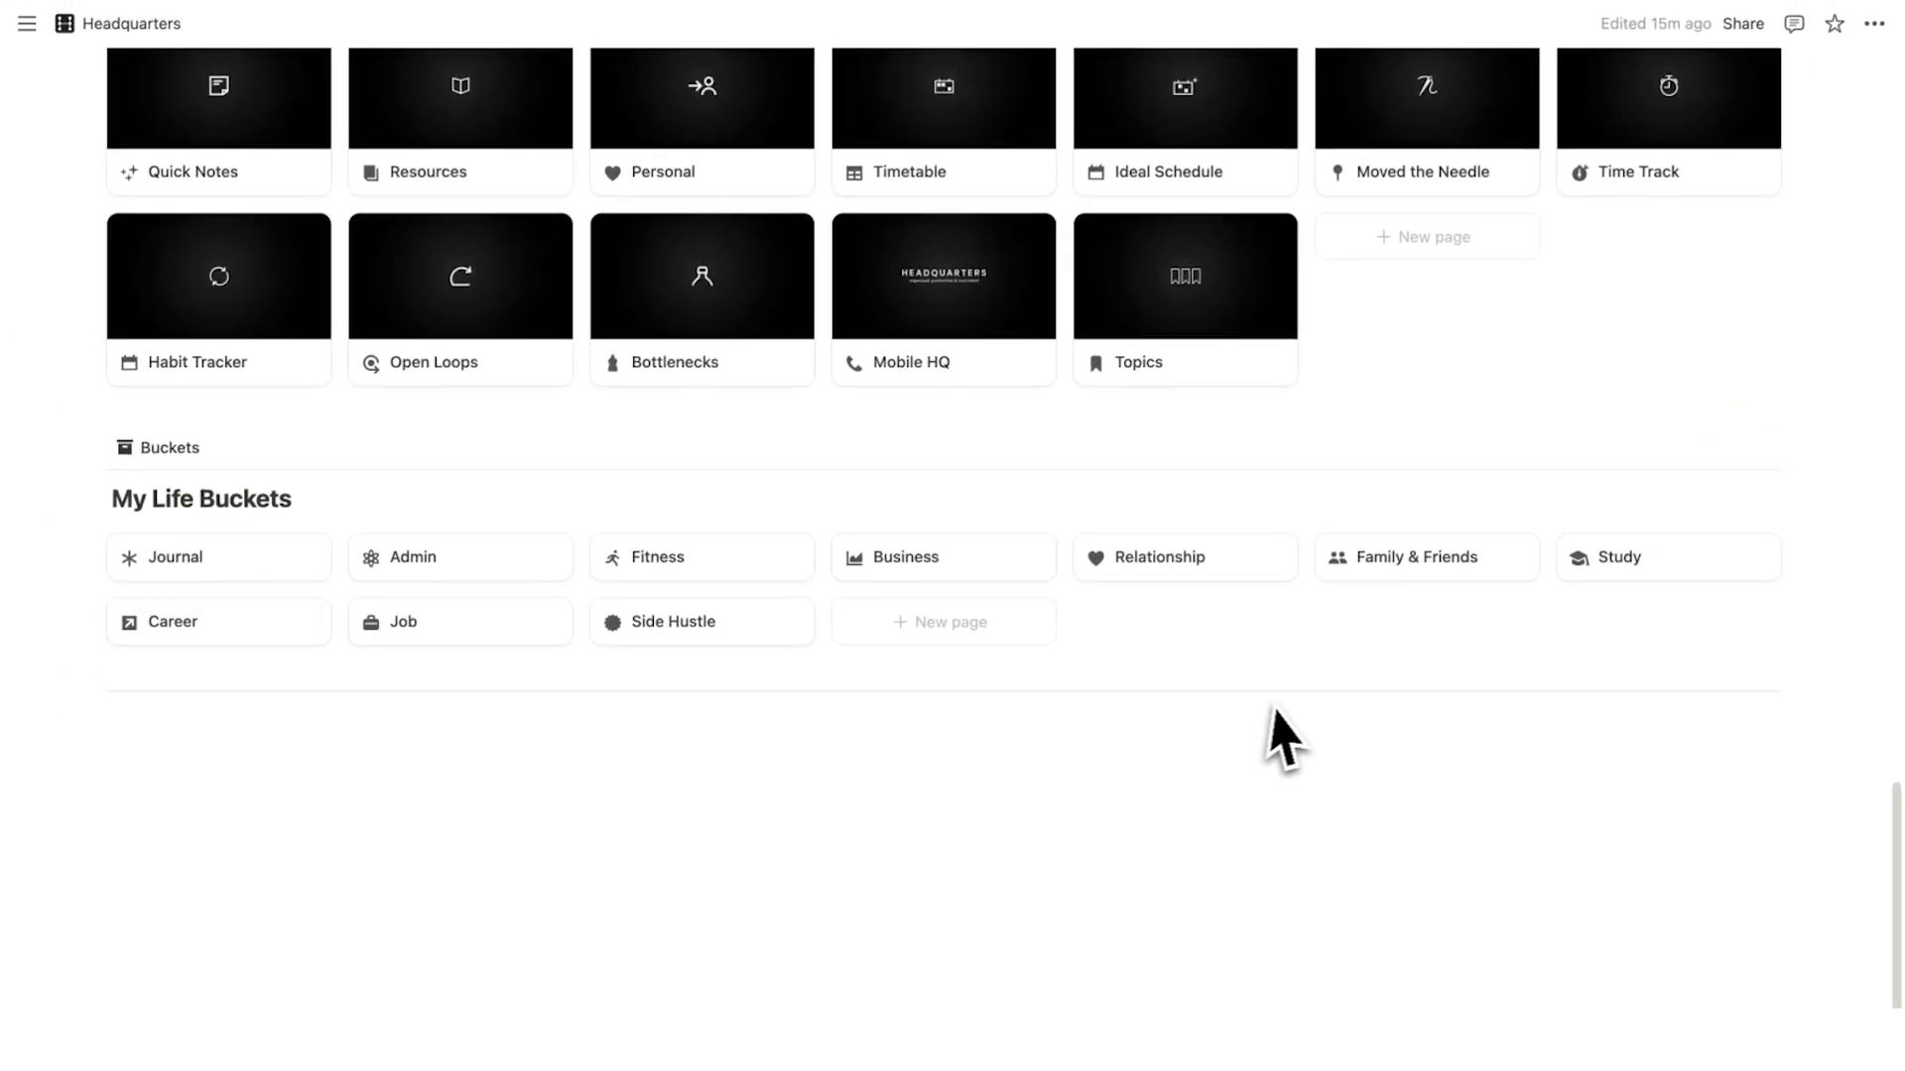
scroll(1285, 739, up, 10)
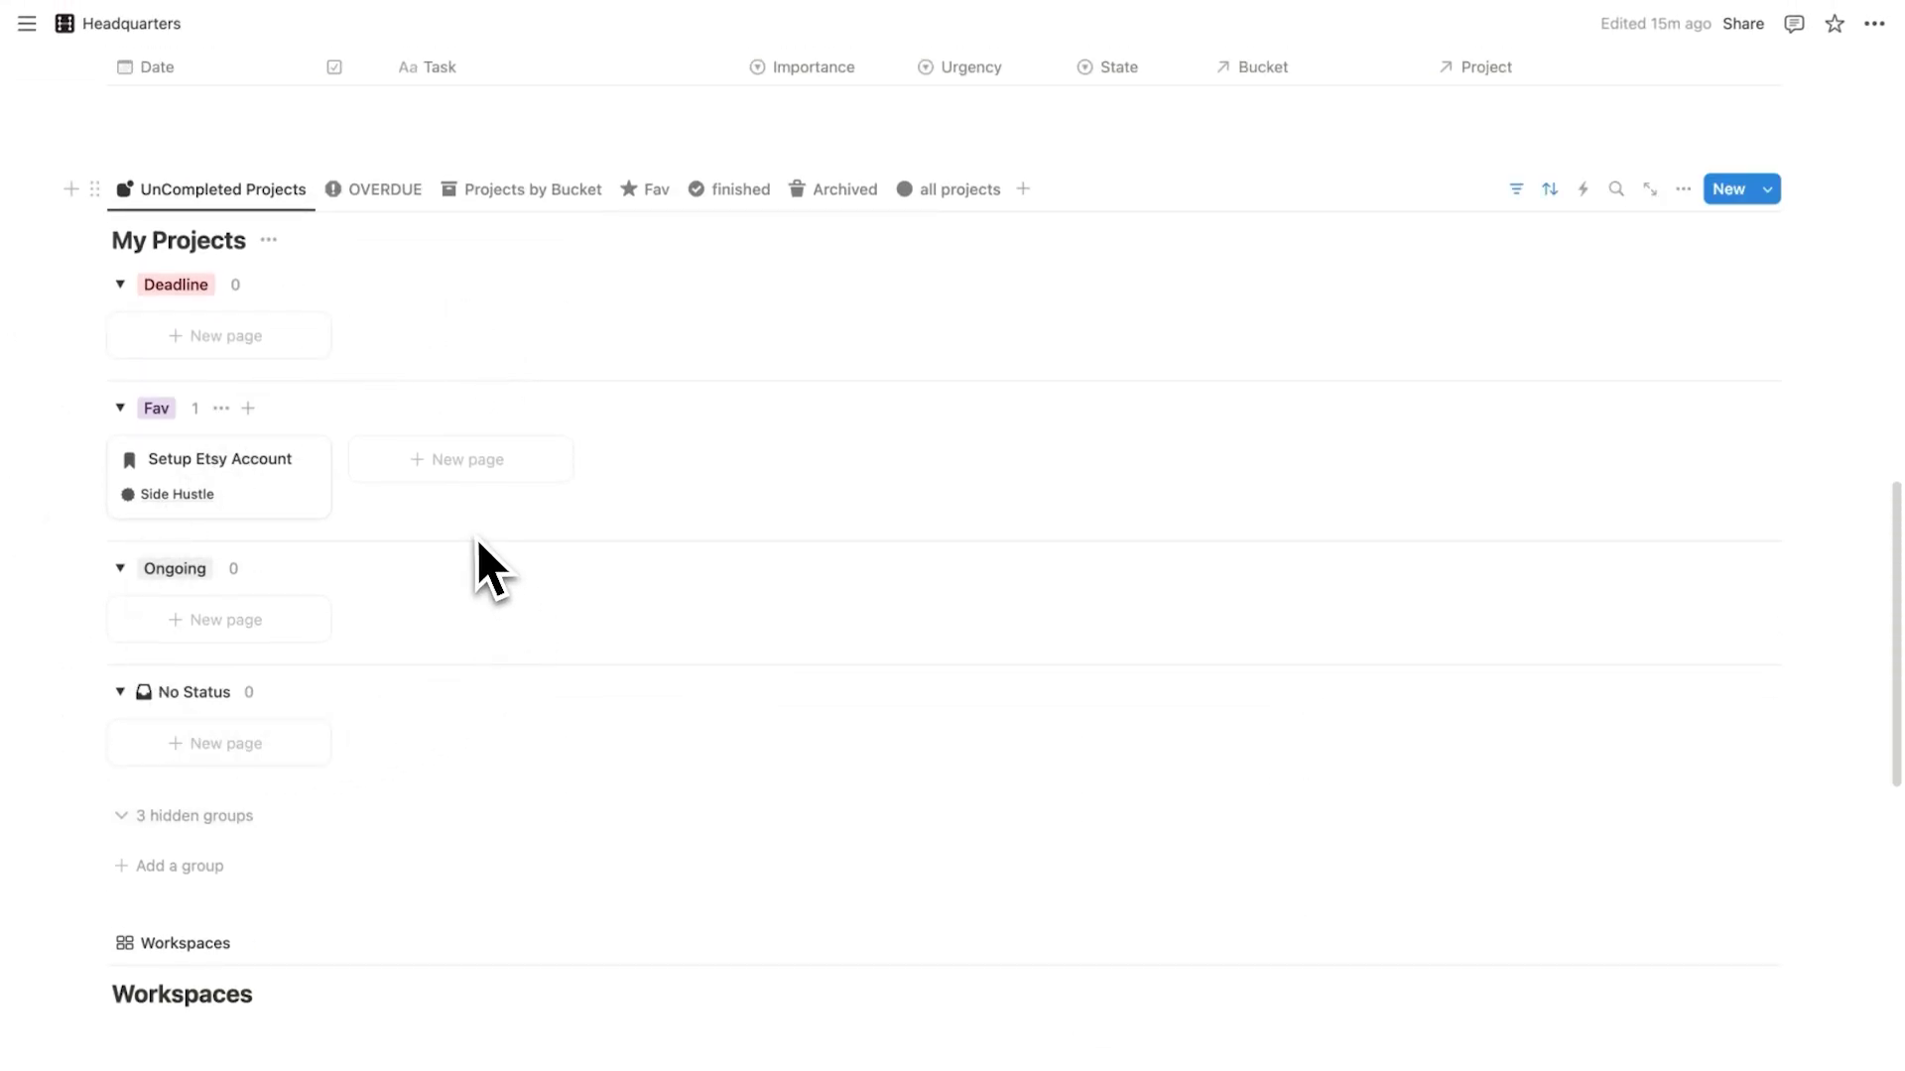
Add a new Fav project titled 'Update Website'
click(417, 461)
key(super+a)
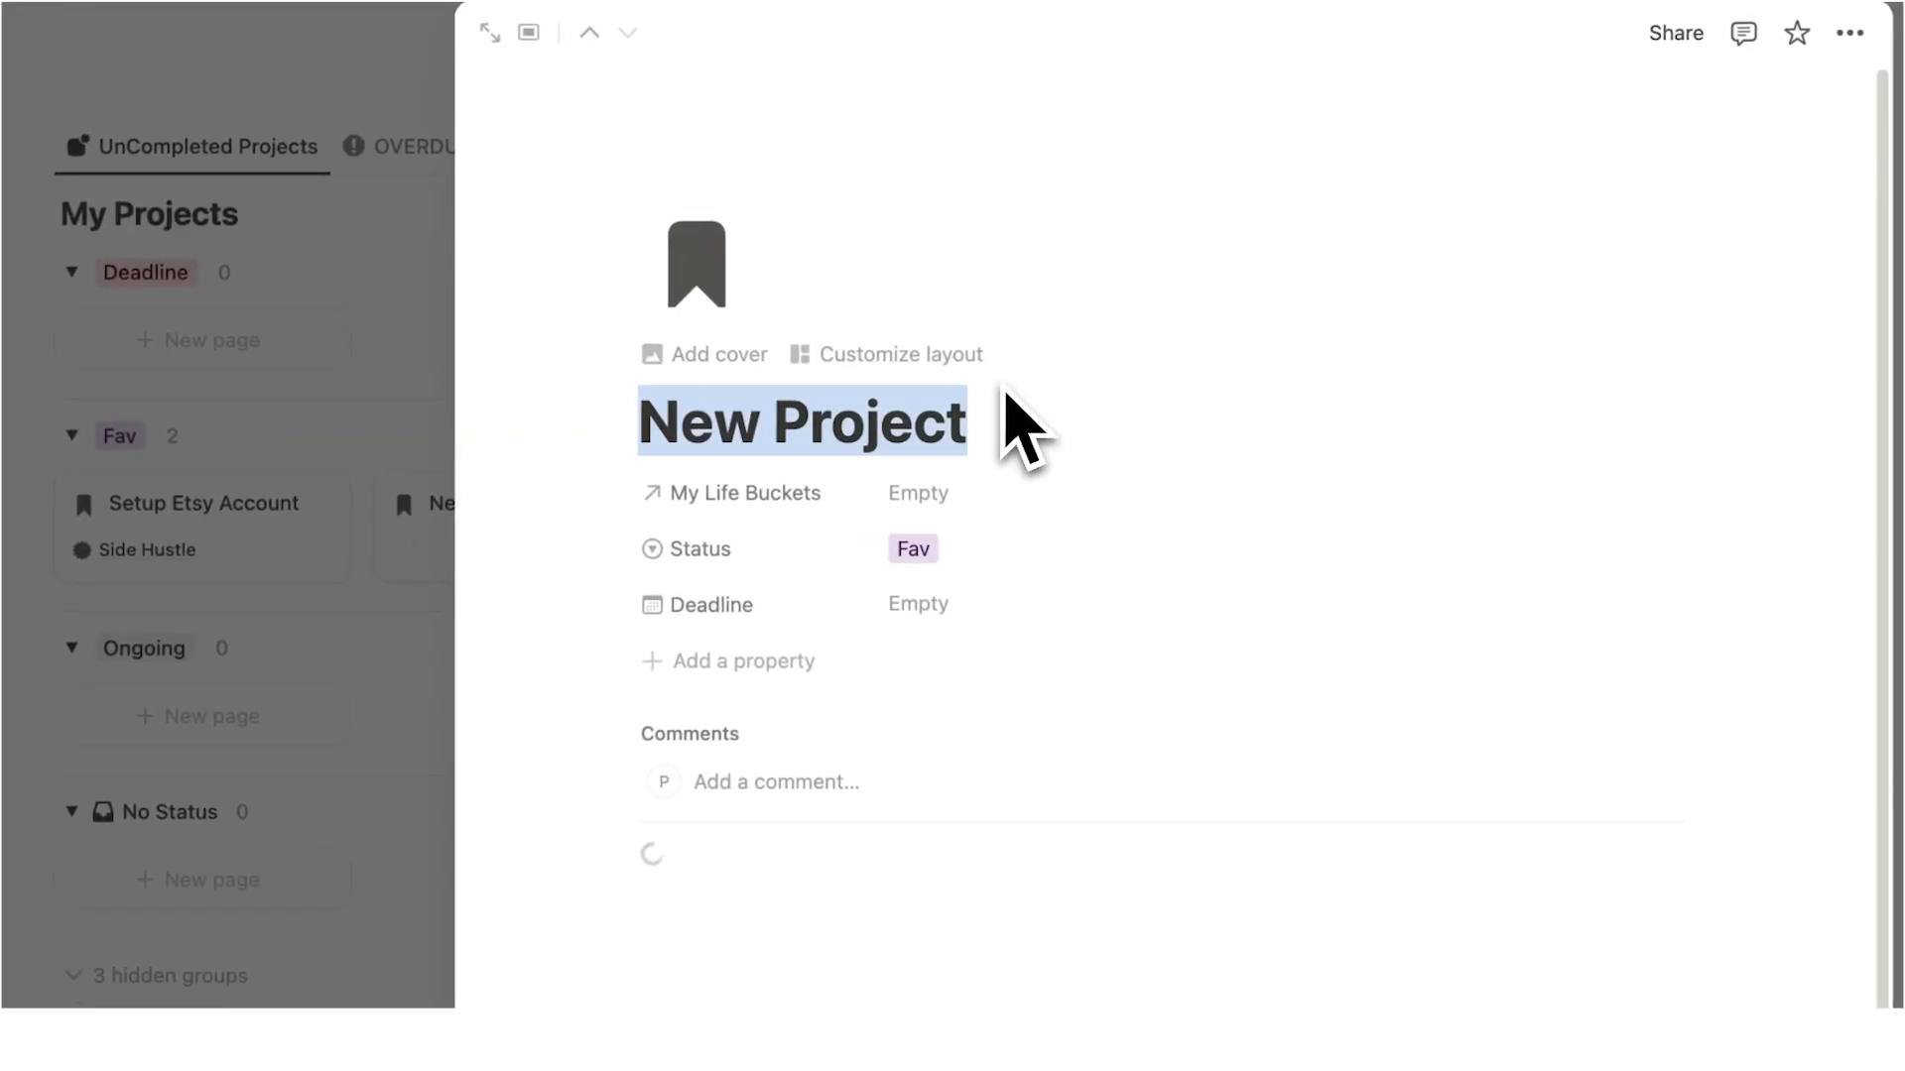
text(Update Website)
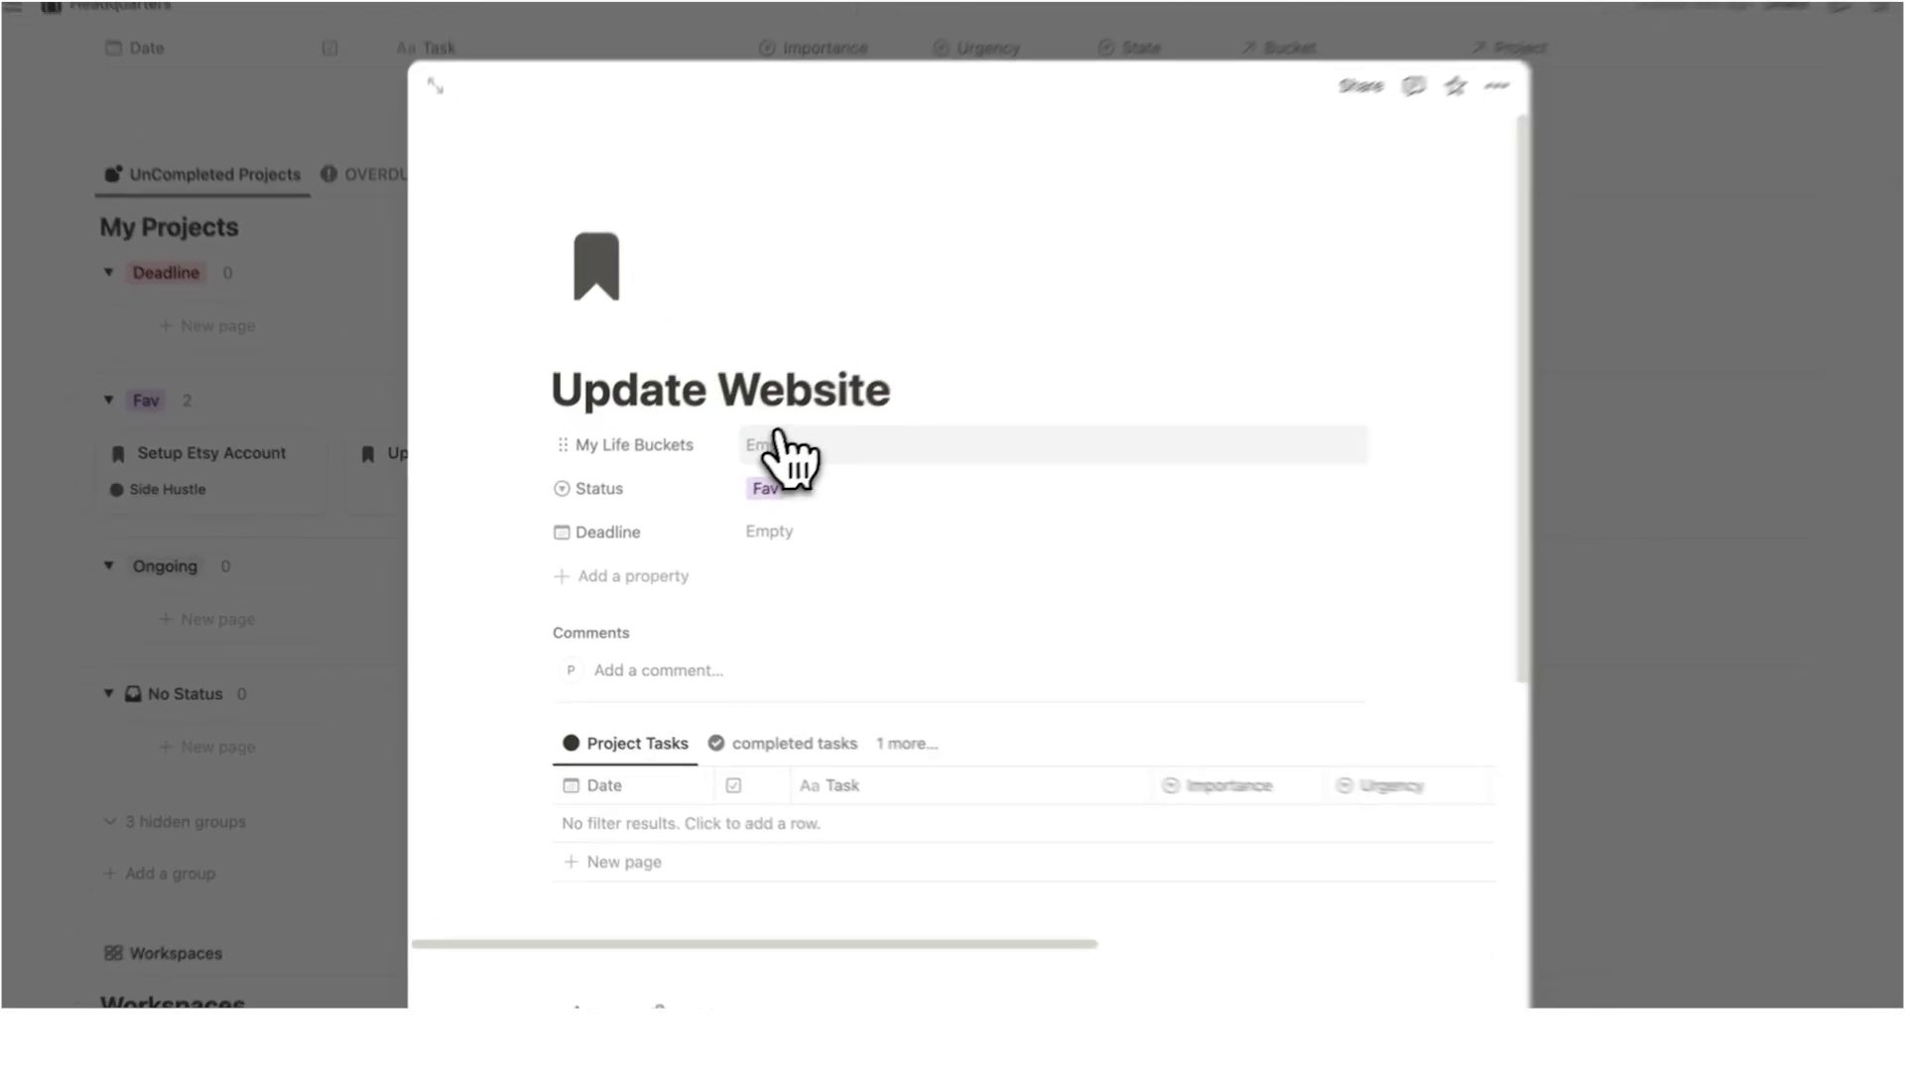
Link Update Website to the Job bucket with a December 21, 2024 deadline
click(783, 453)
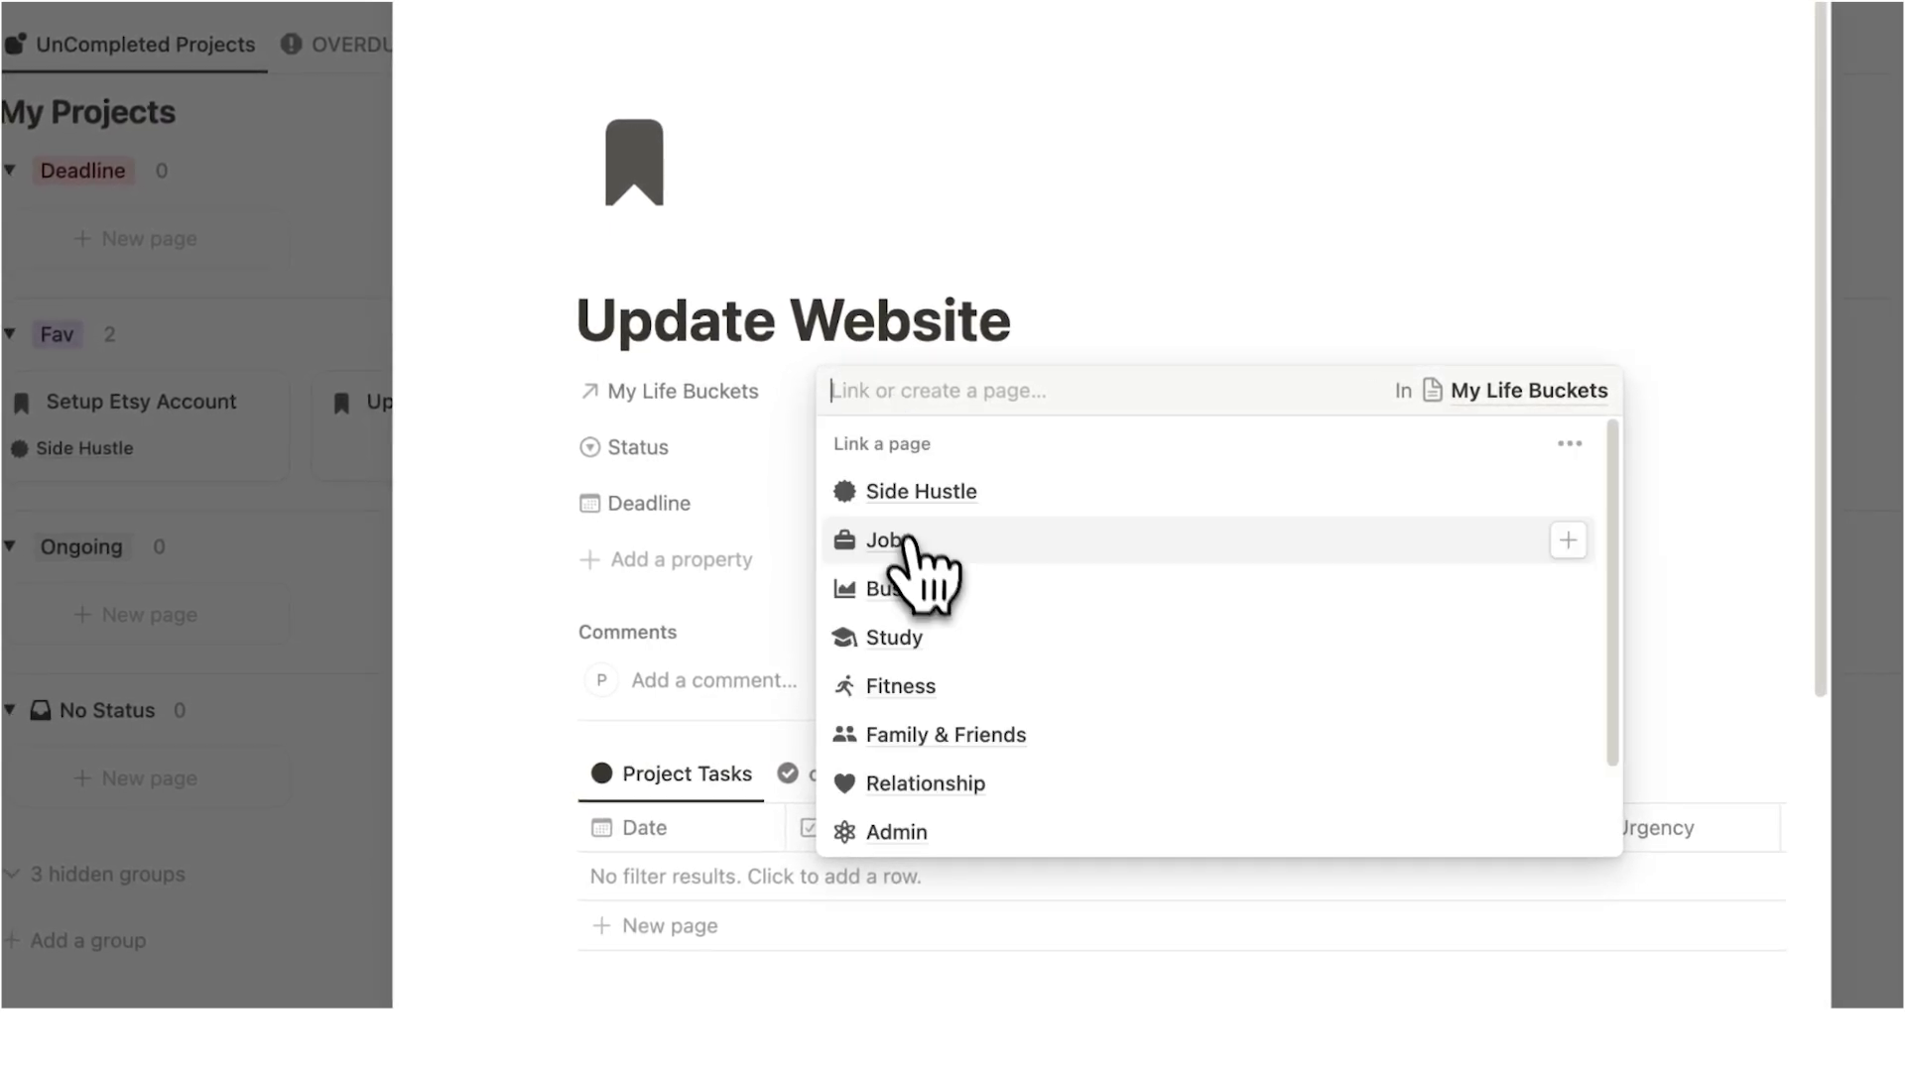
click(906, 540)
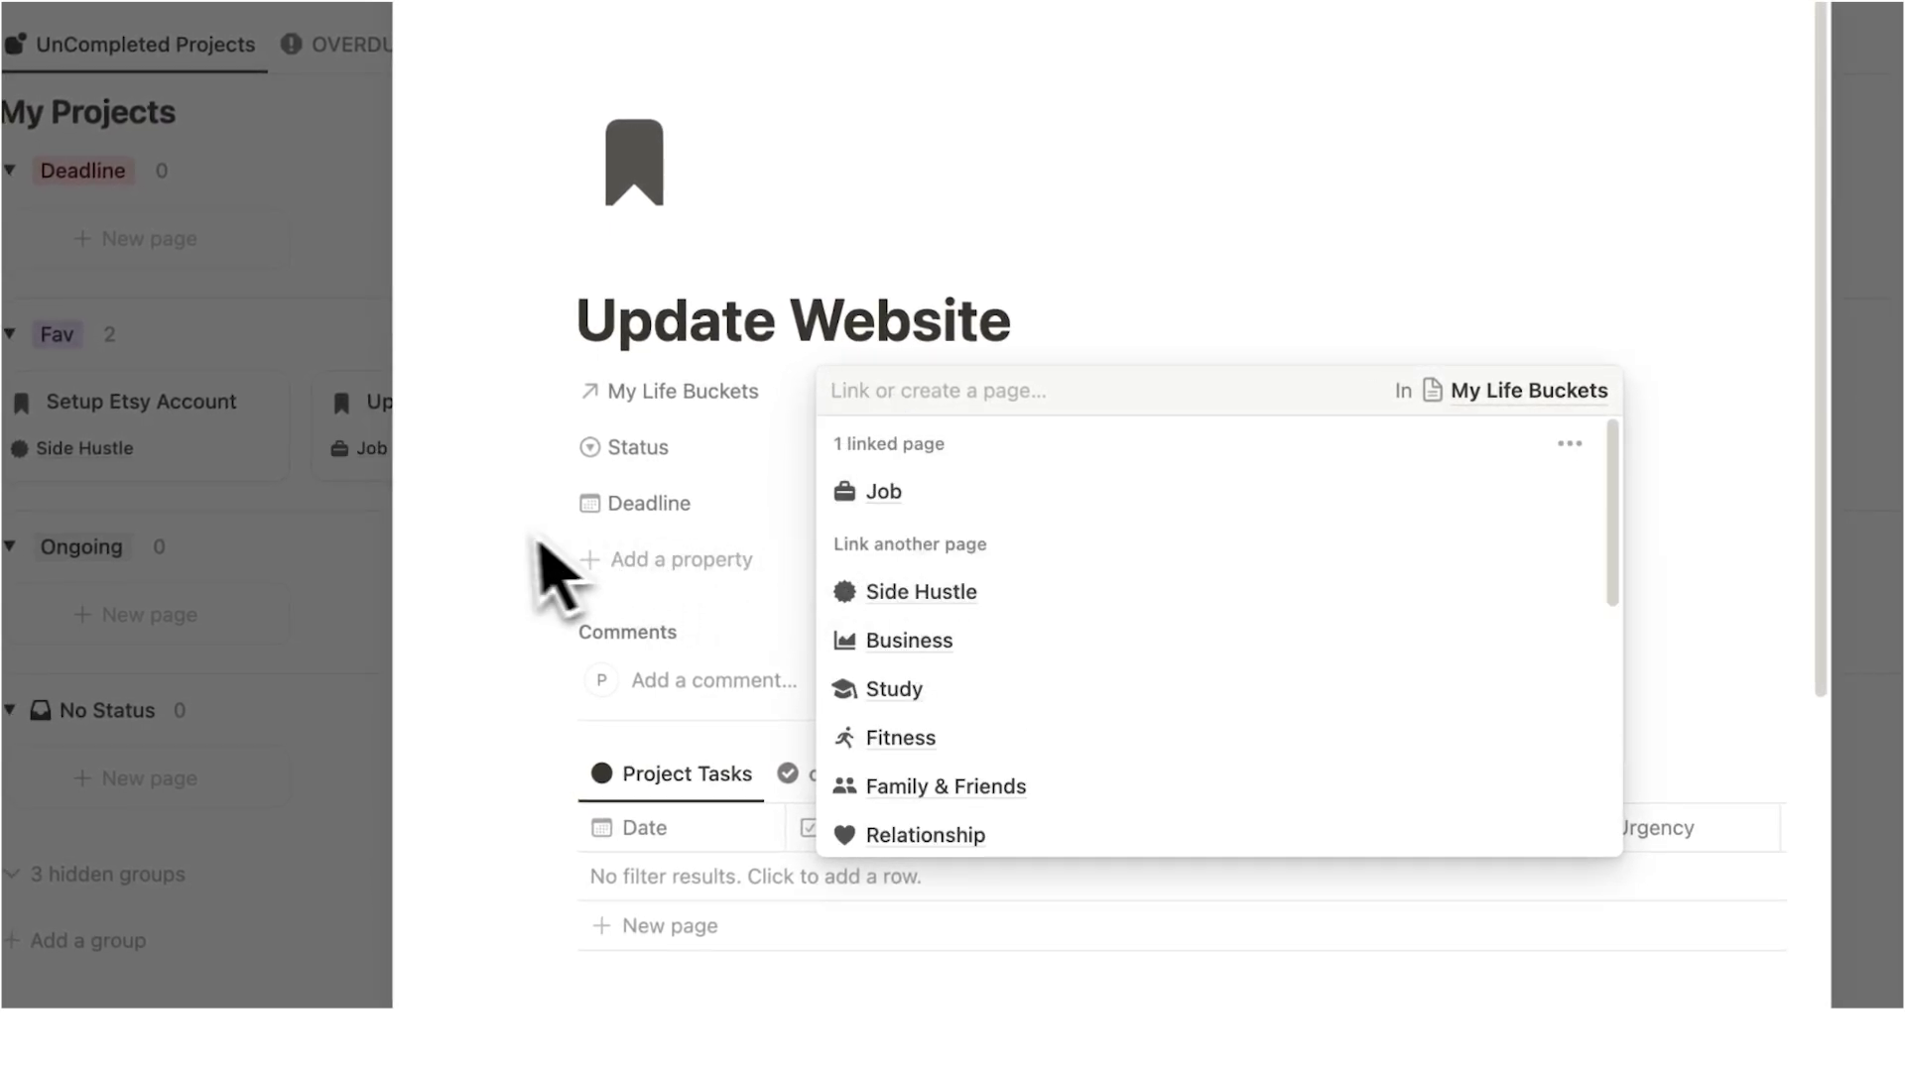
click(552, 571)
click(901, 504)
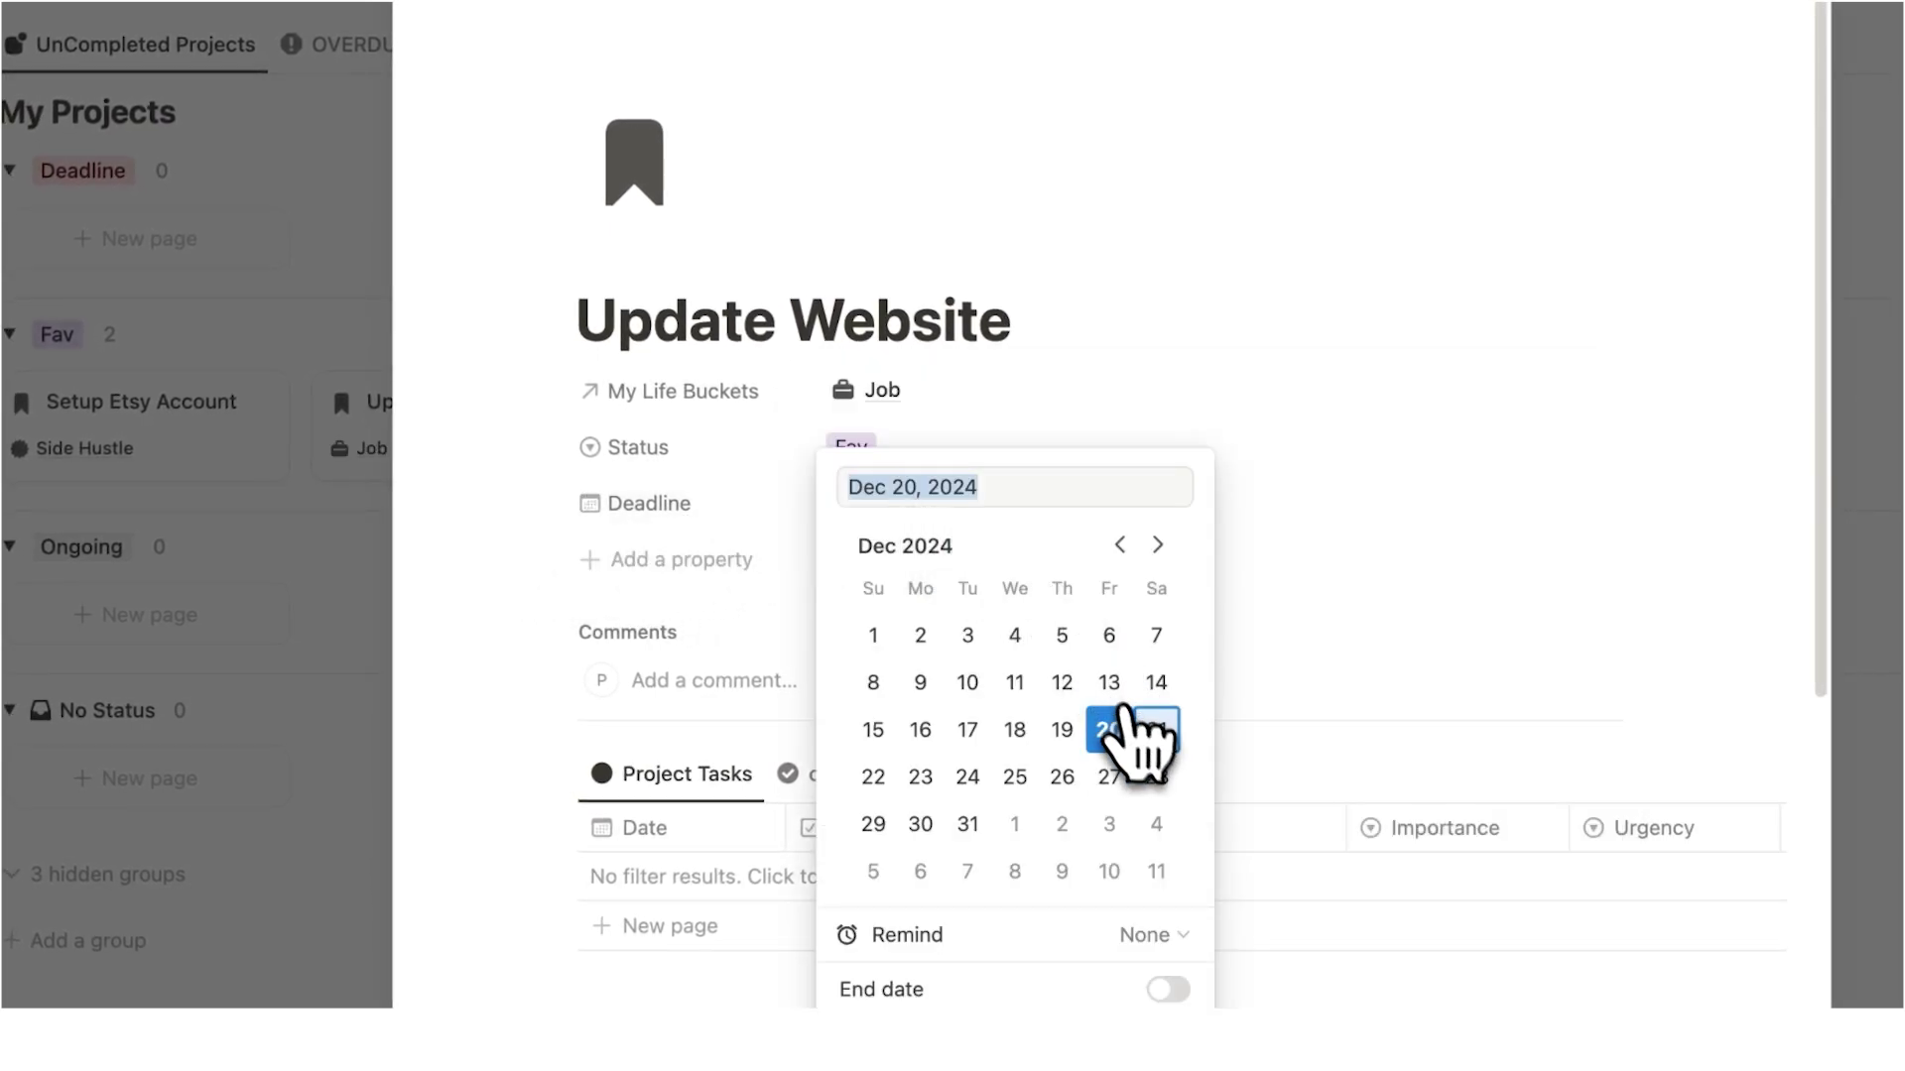
click(1153, 731)
click(513, 597)
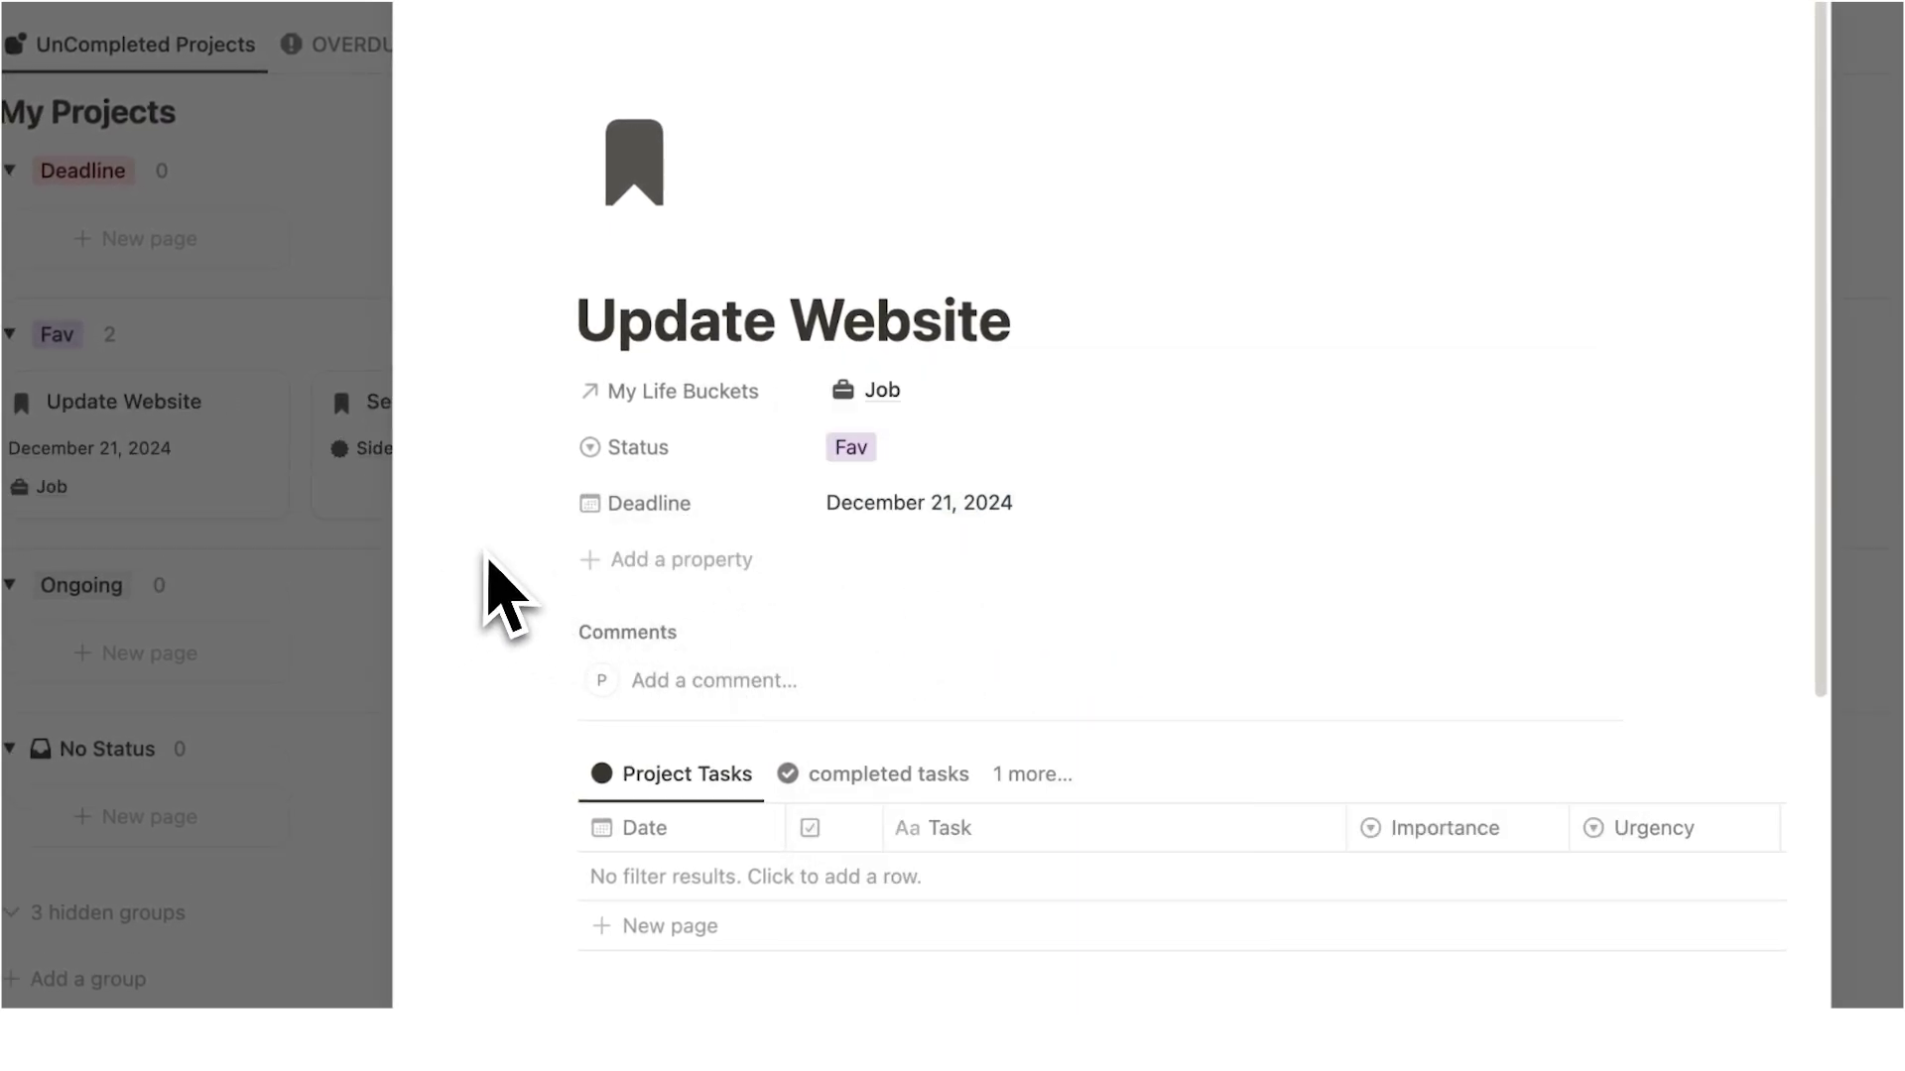
click(512, 597)
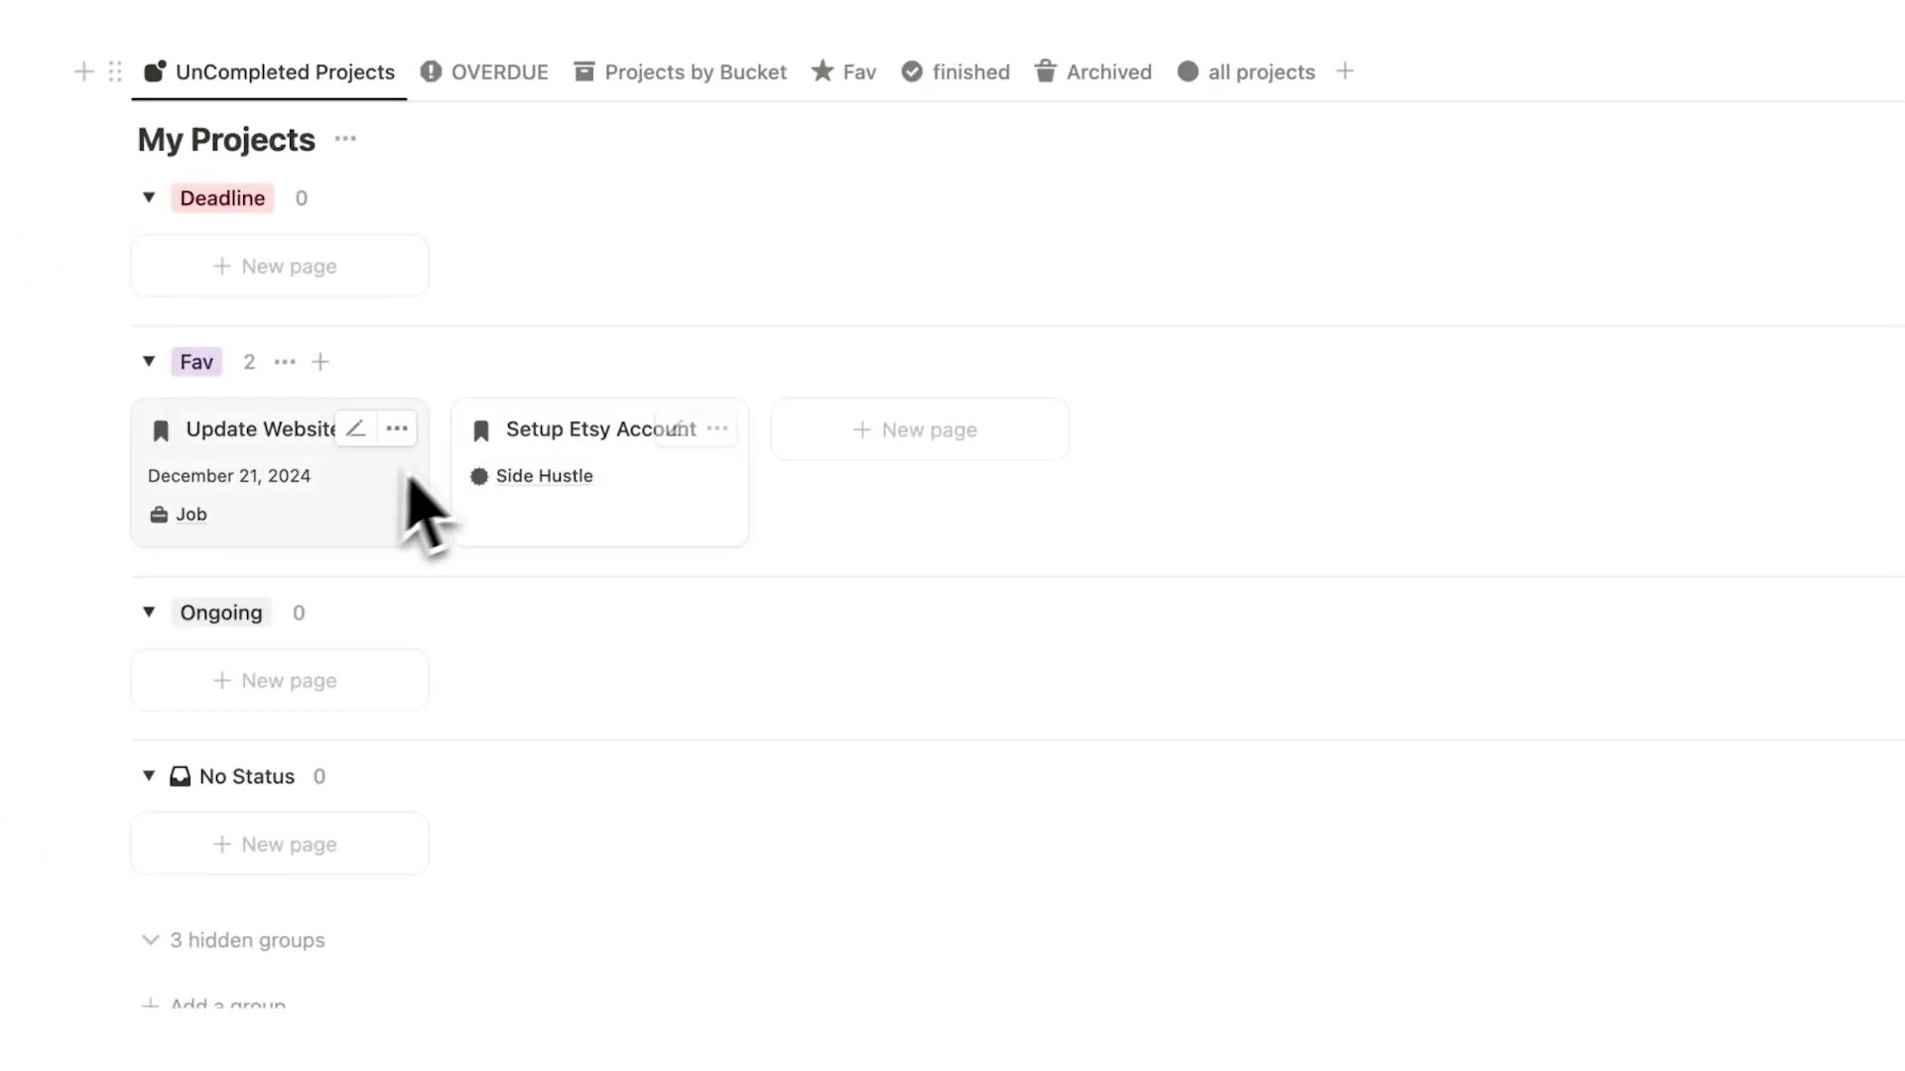
scroll(263, 950, down, 1)
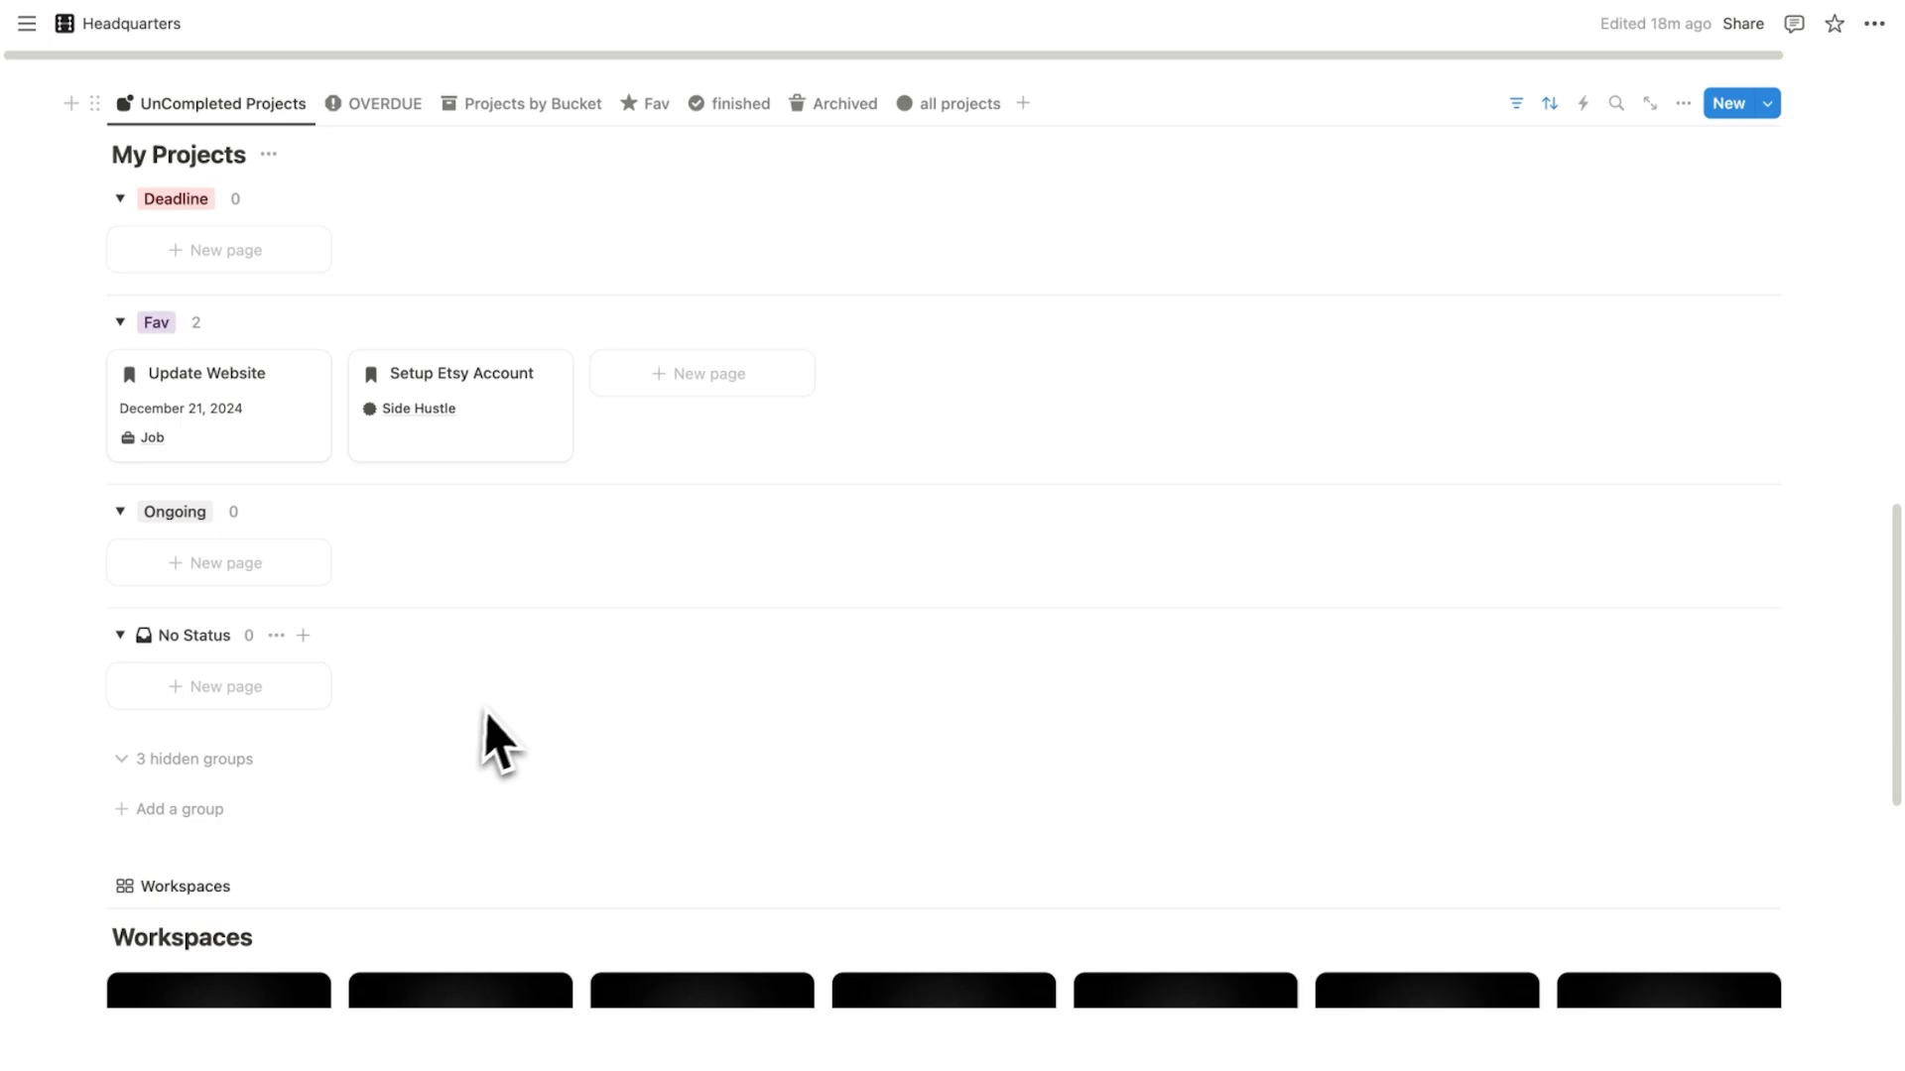
scroll(486, 714, down, 2)
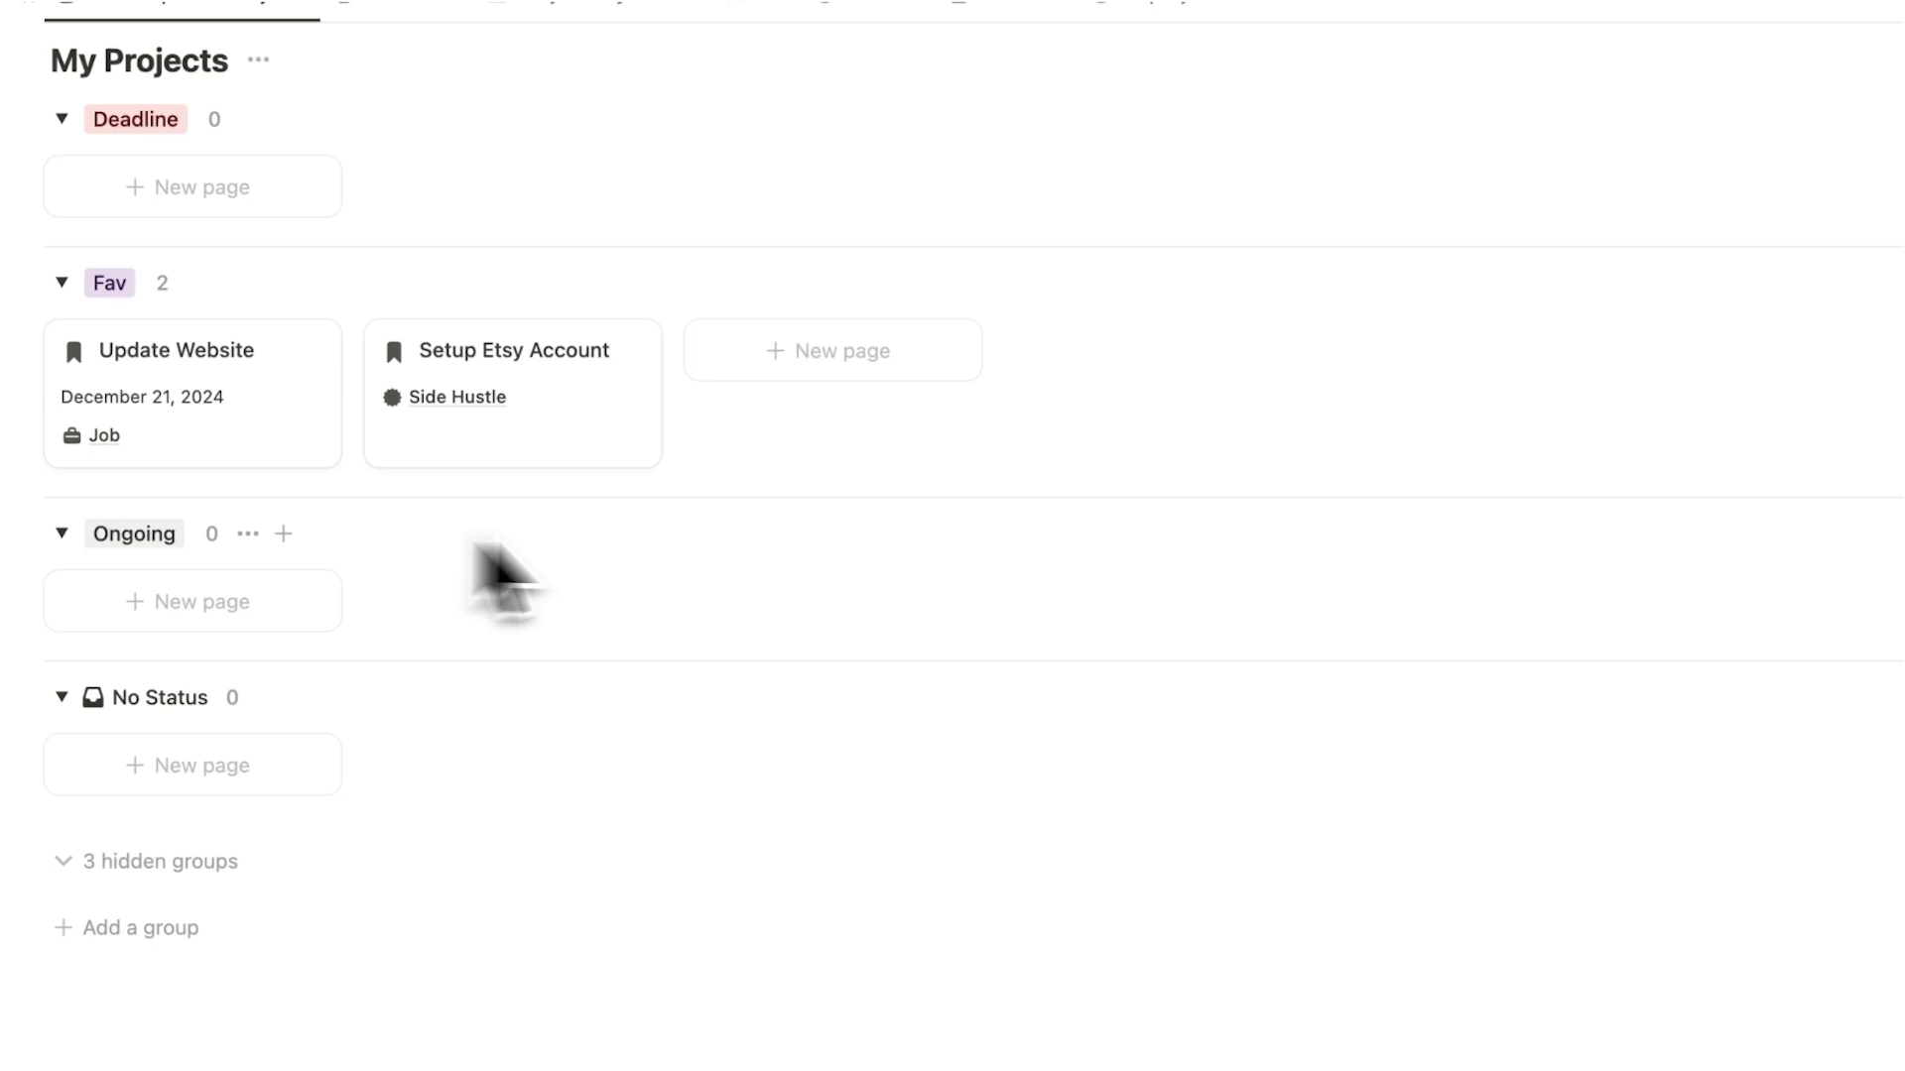
Add tasks 'sign up to etsy', 'make etsy icon' and 'make etsy banner' to Setup Etsy Account
click(574, 452)
scroll(578, 480, down, 3)
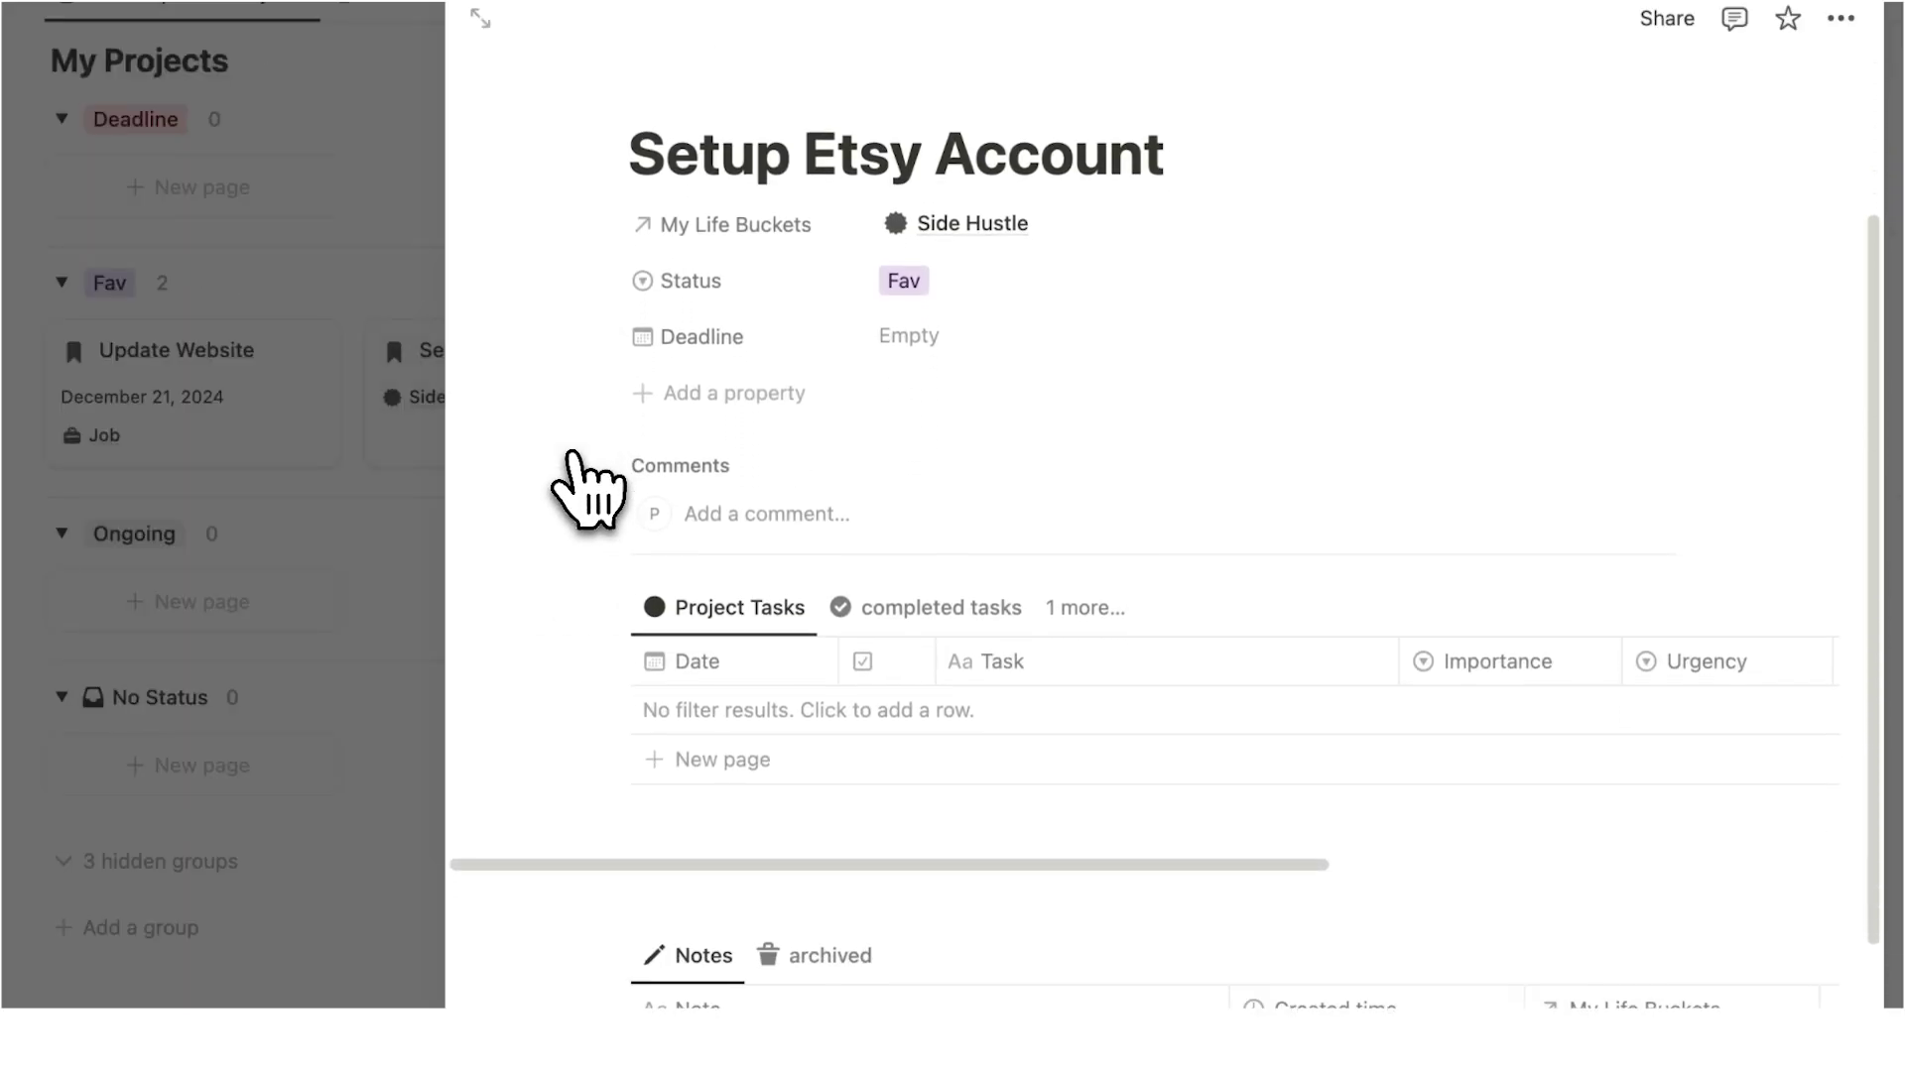
click(684, 740)
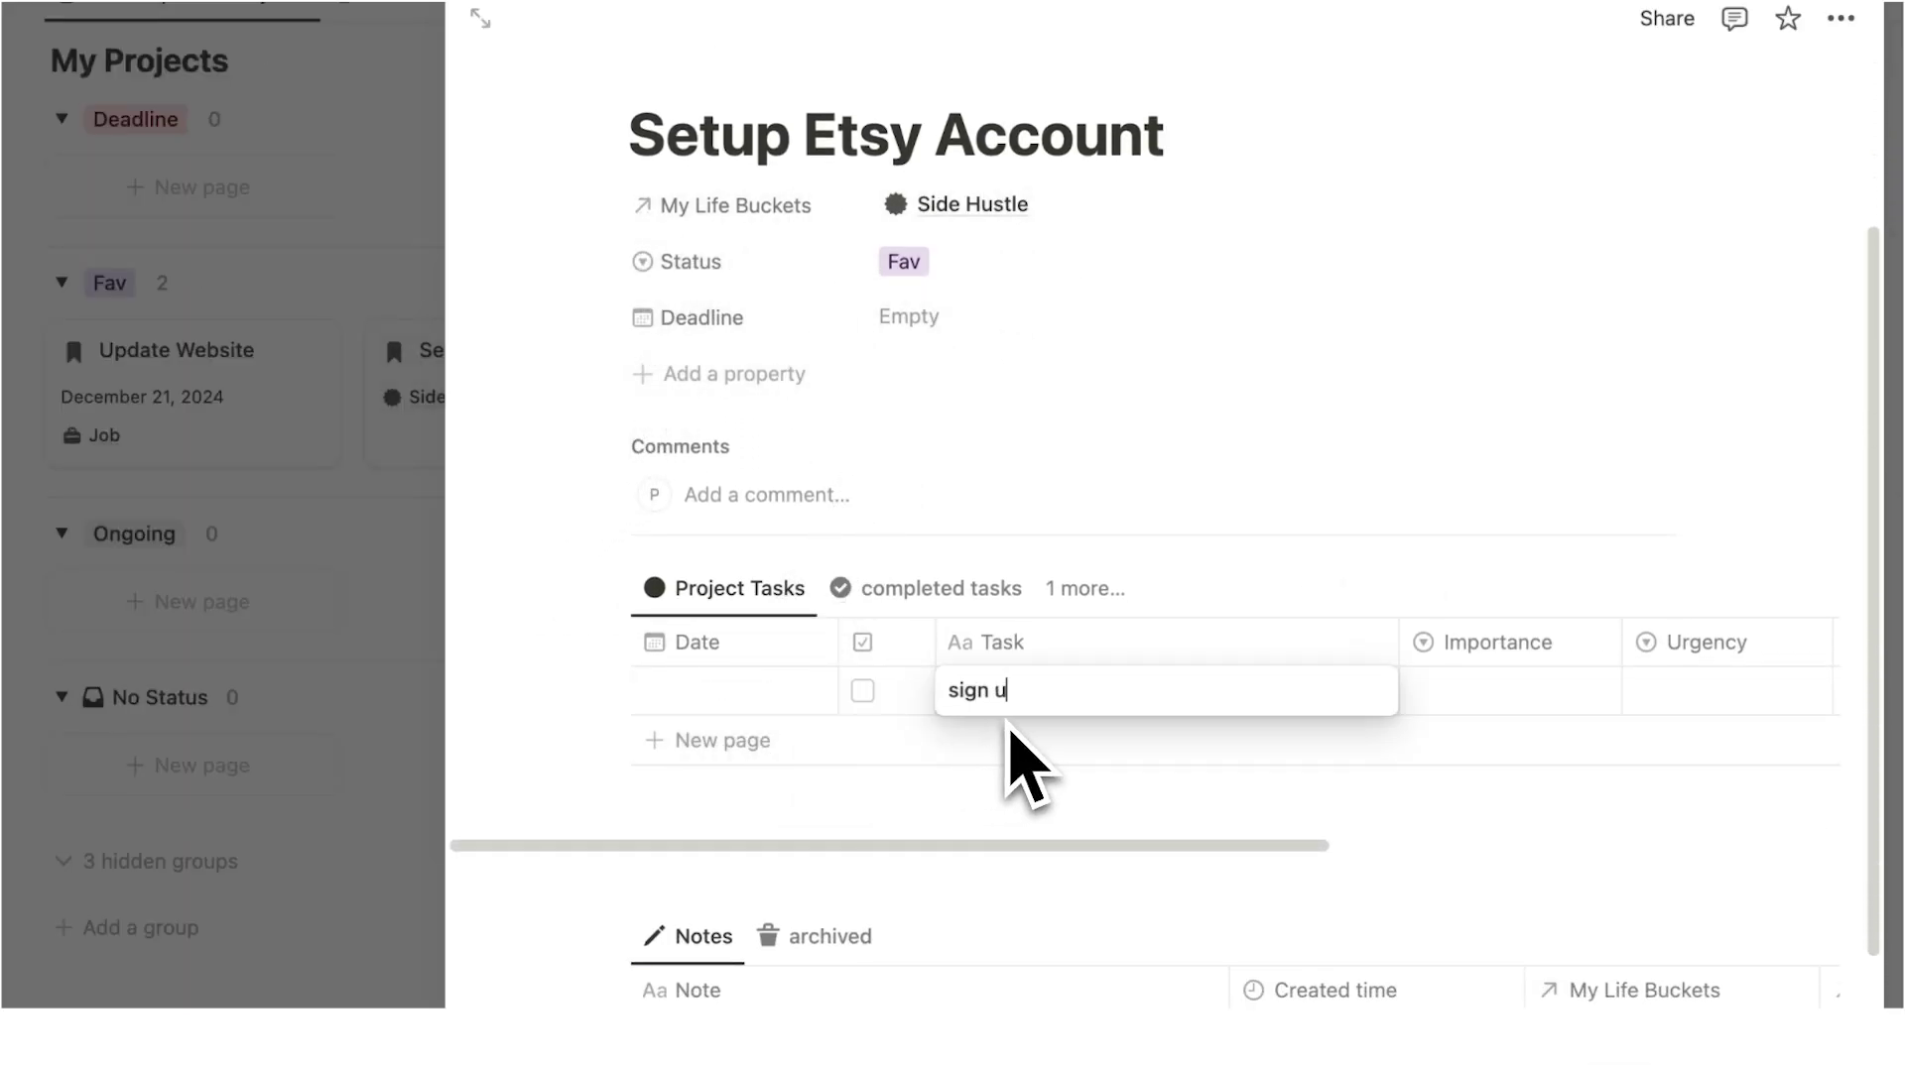
text(sign up to etsy)
key(Return)
text(make e)
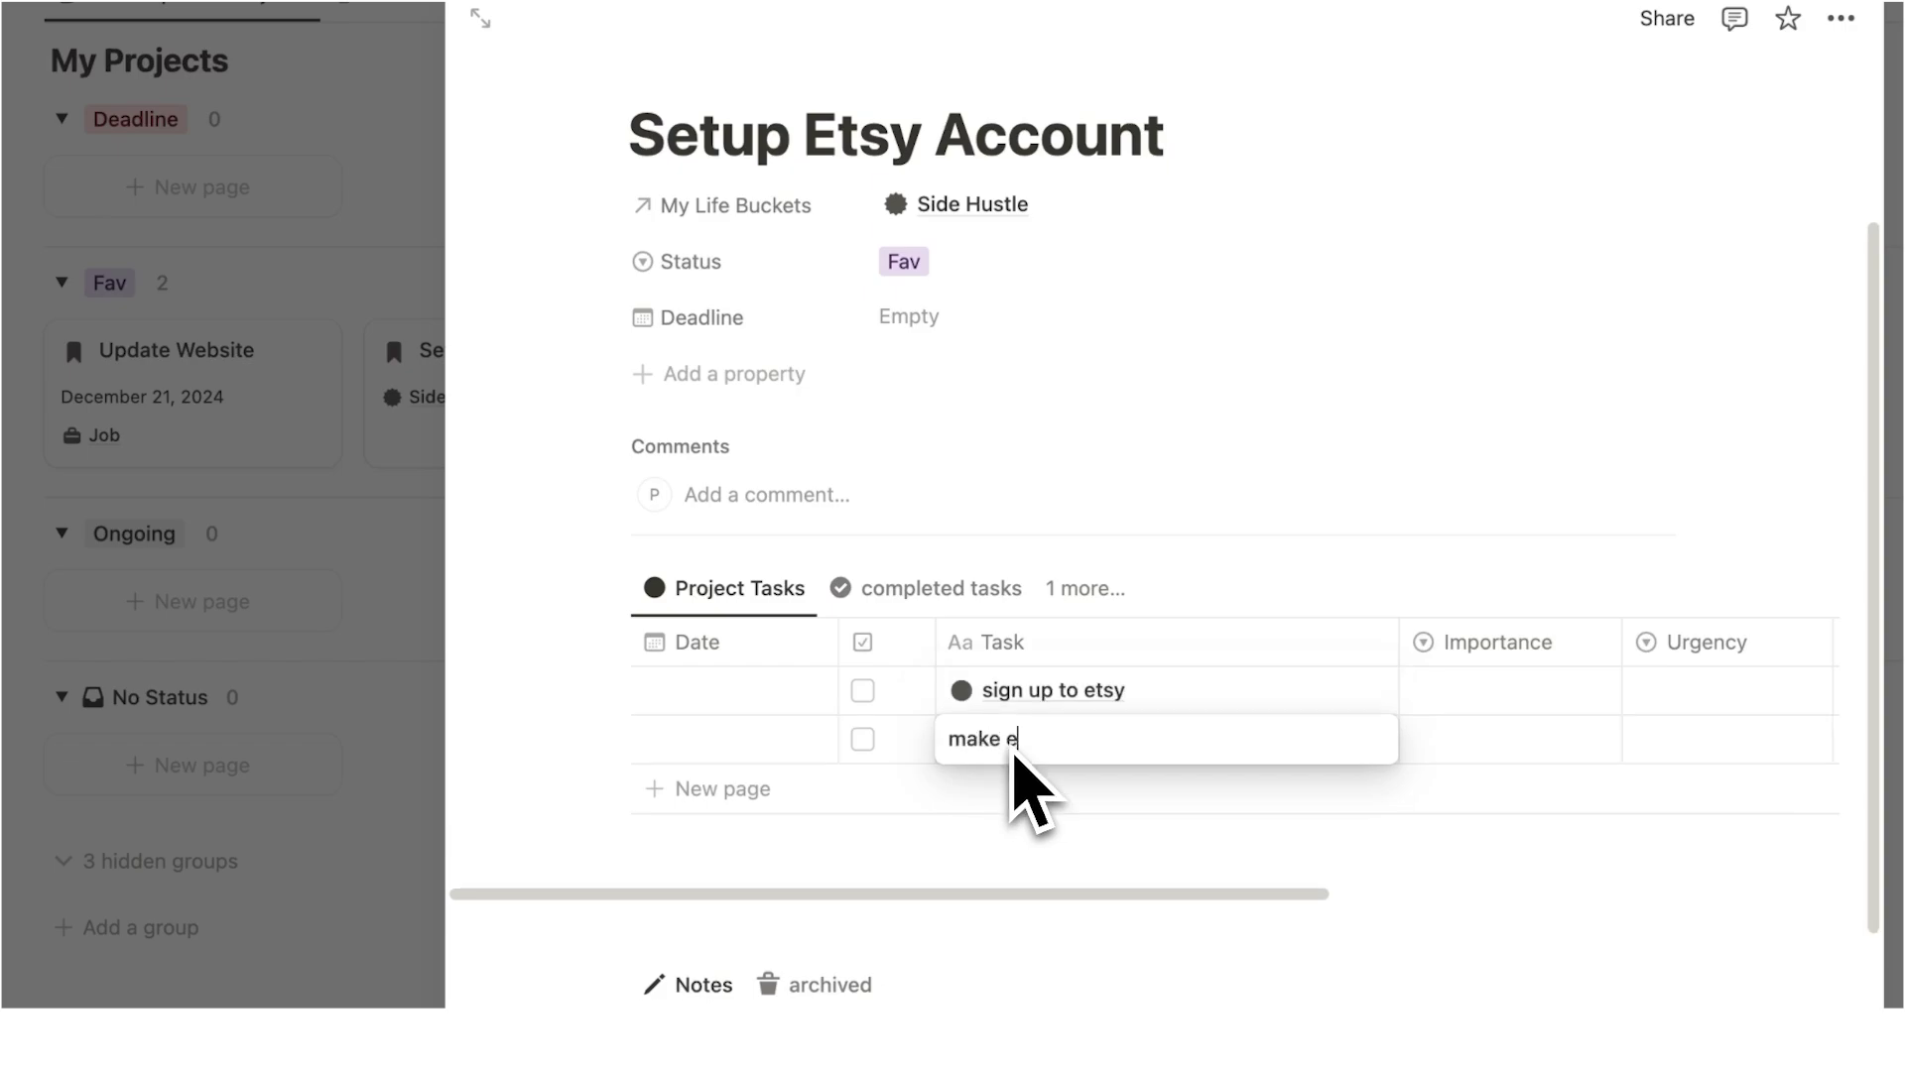
text(tsy icon)
key(Return)
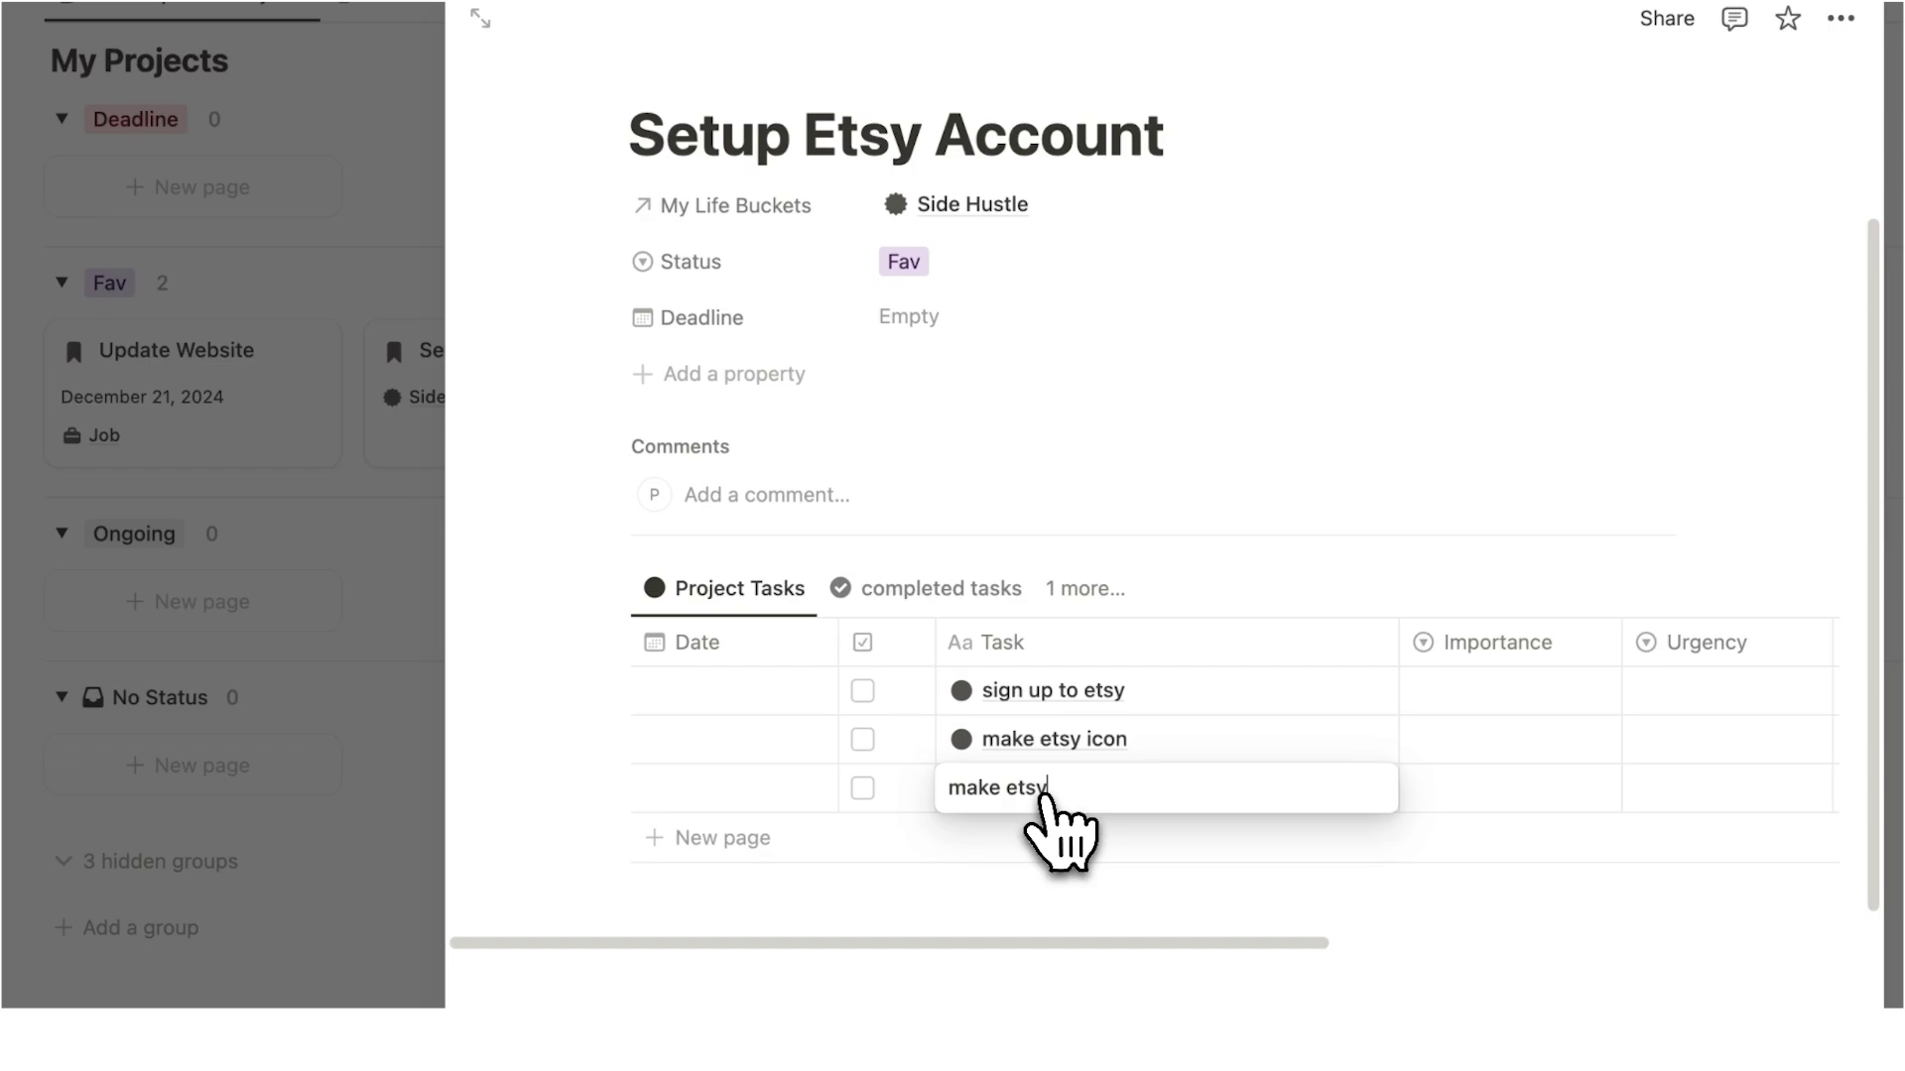
text(make etsy banner)
key(Escape)
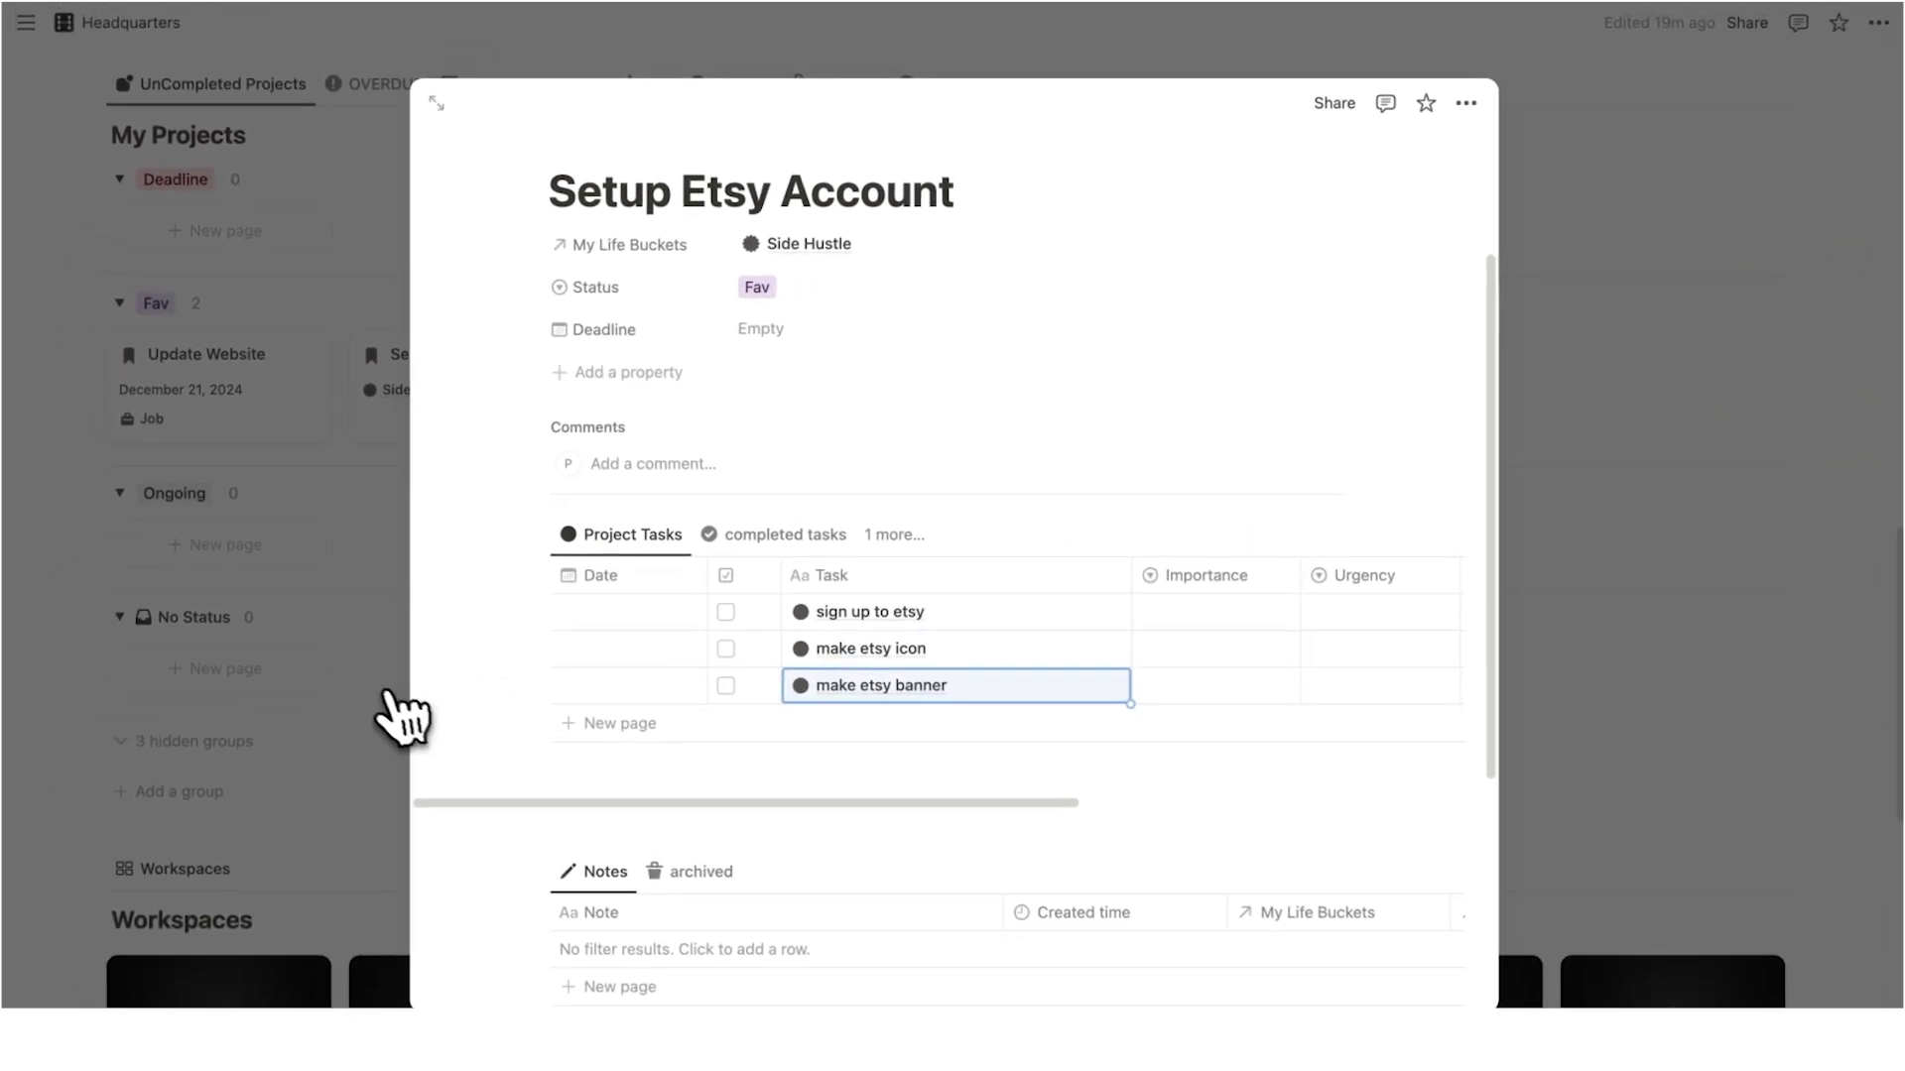
Close the project page and scroll back to the top of Headquarters
scroll(830, 510, up, 2)
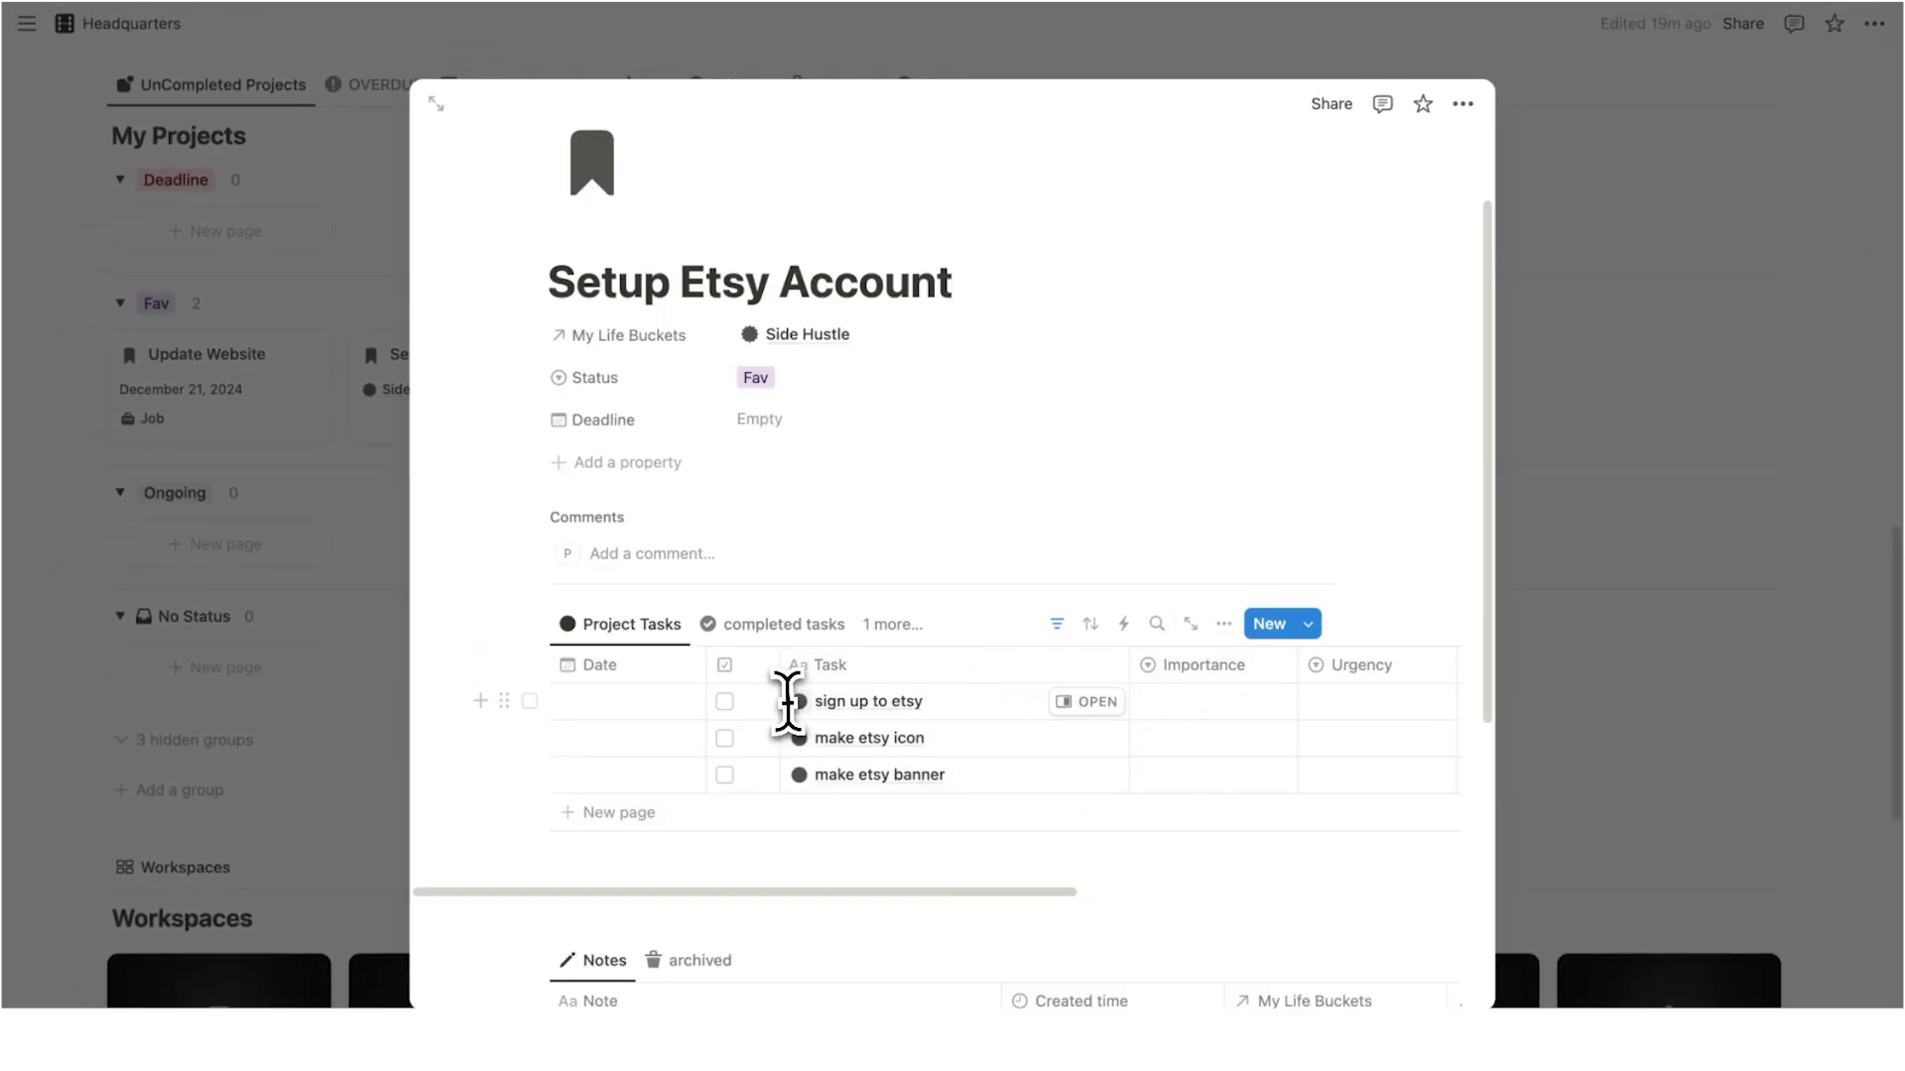
scroll(787, 705, right, 5)
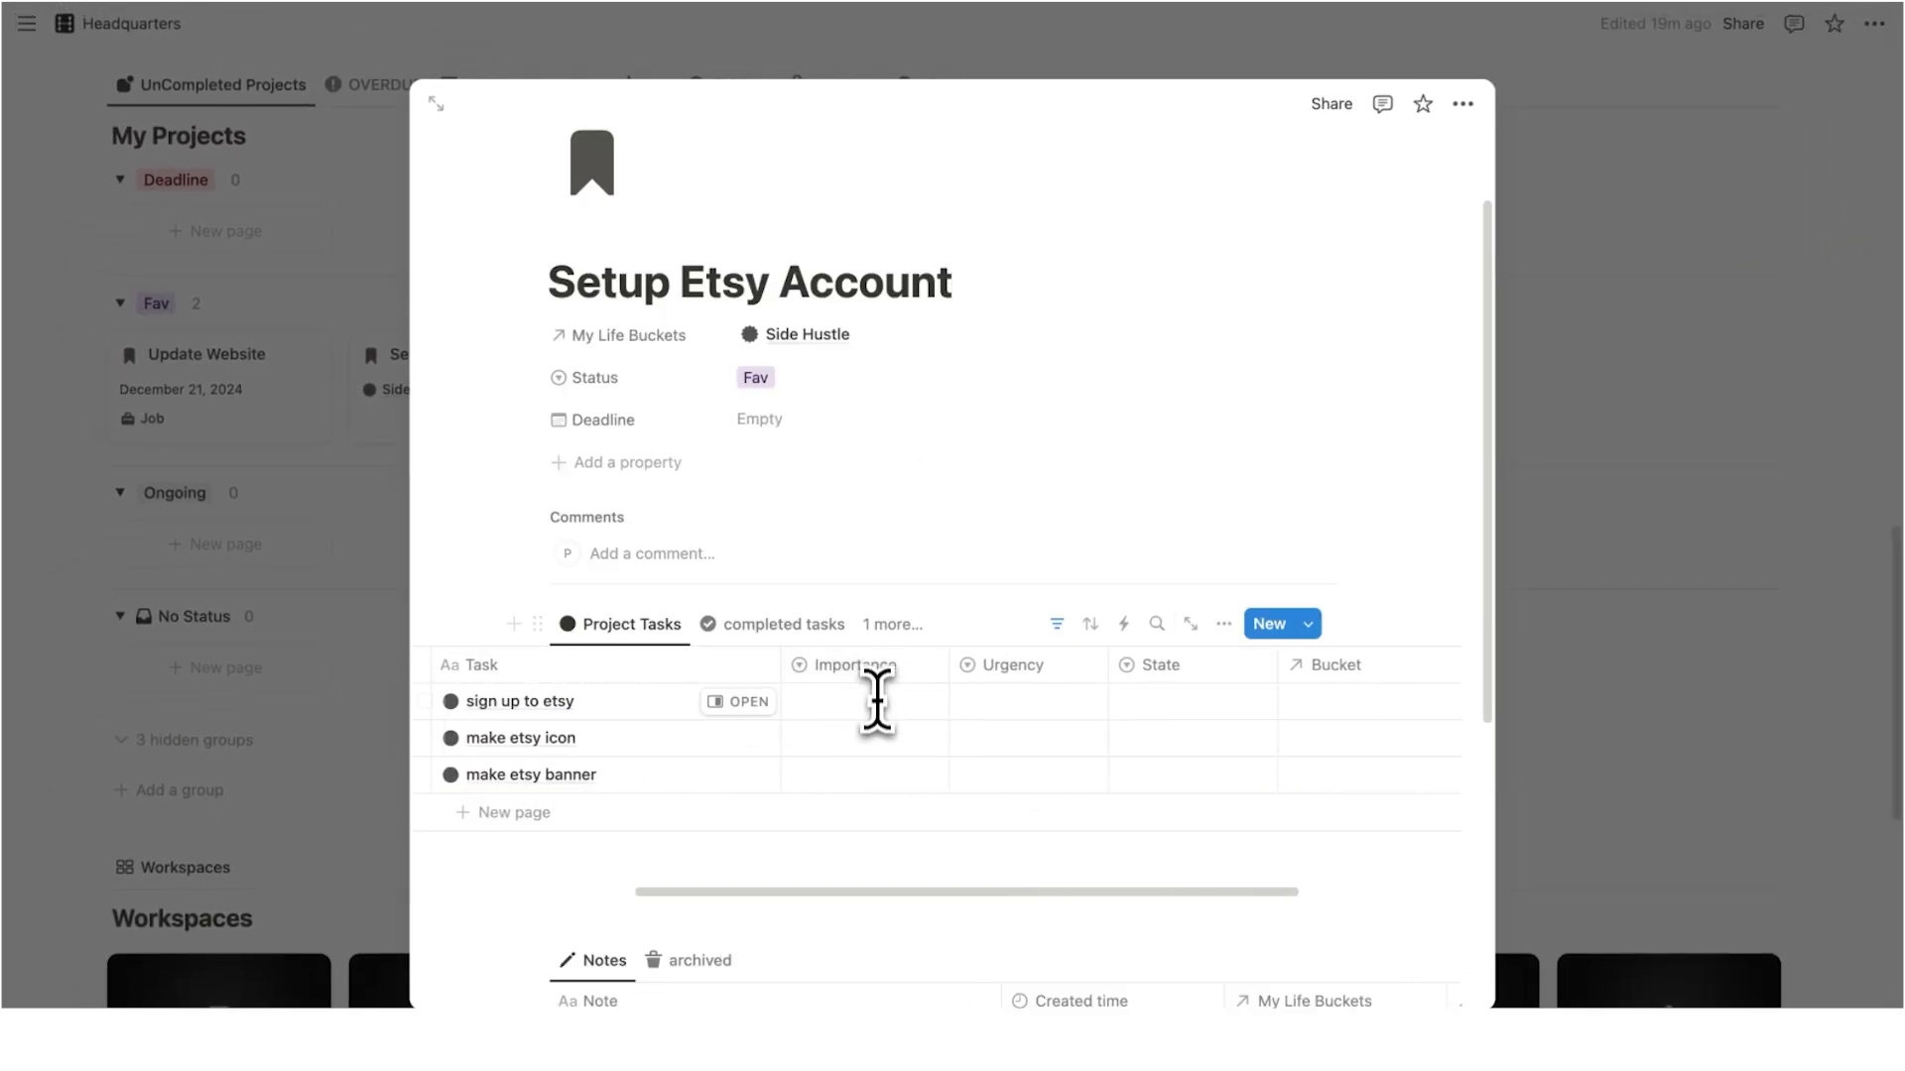
scroll(923, 736, left, 5)
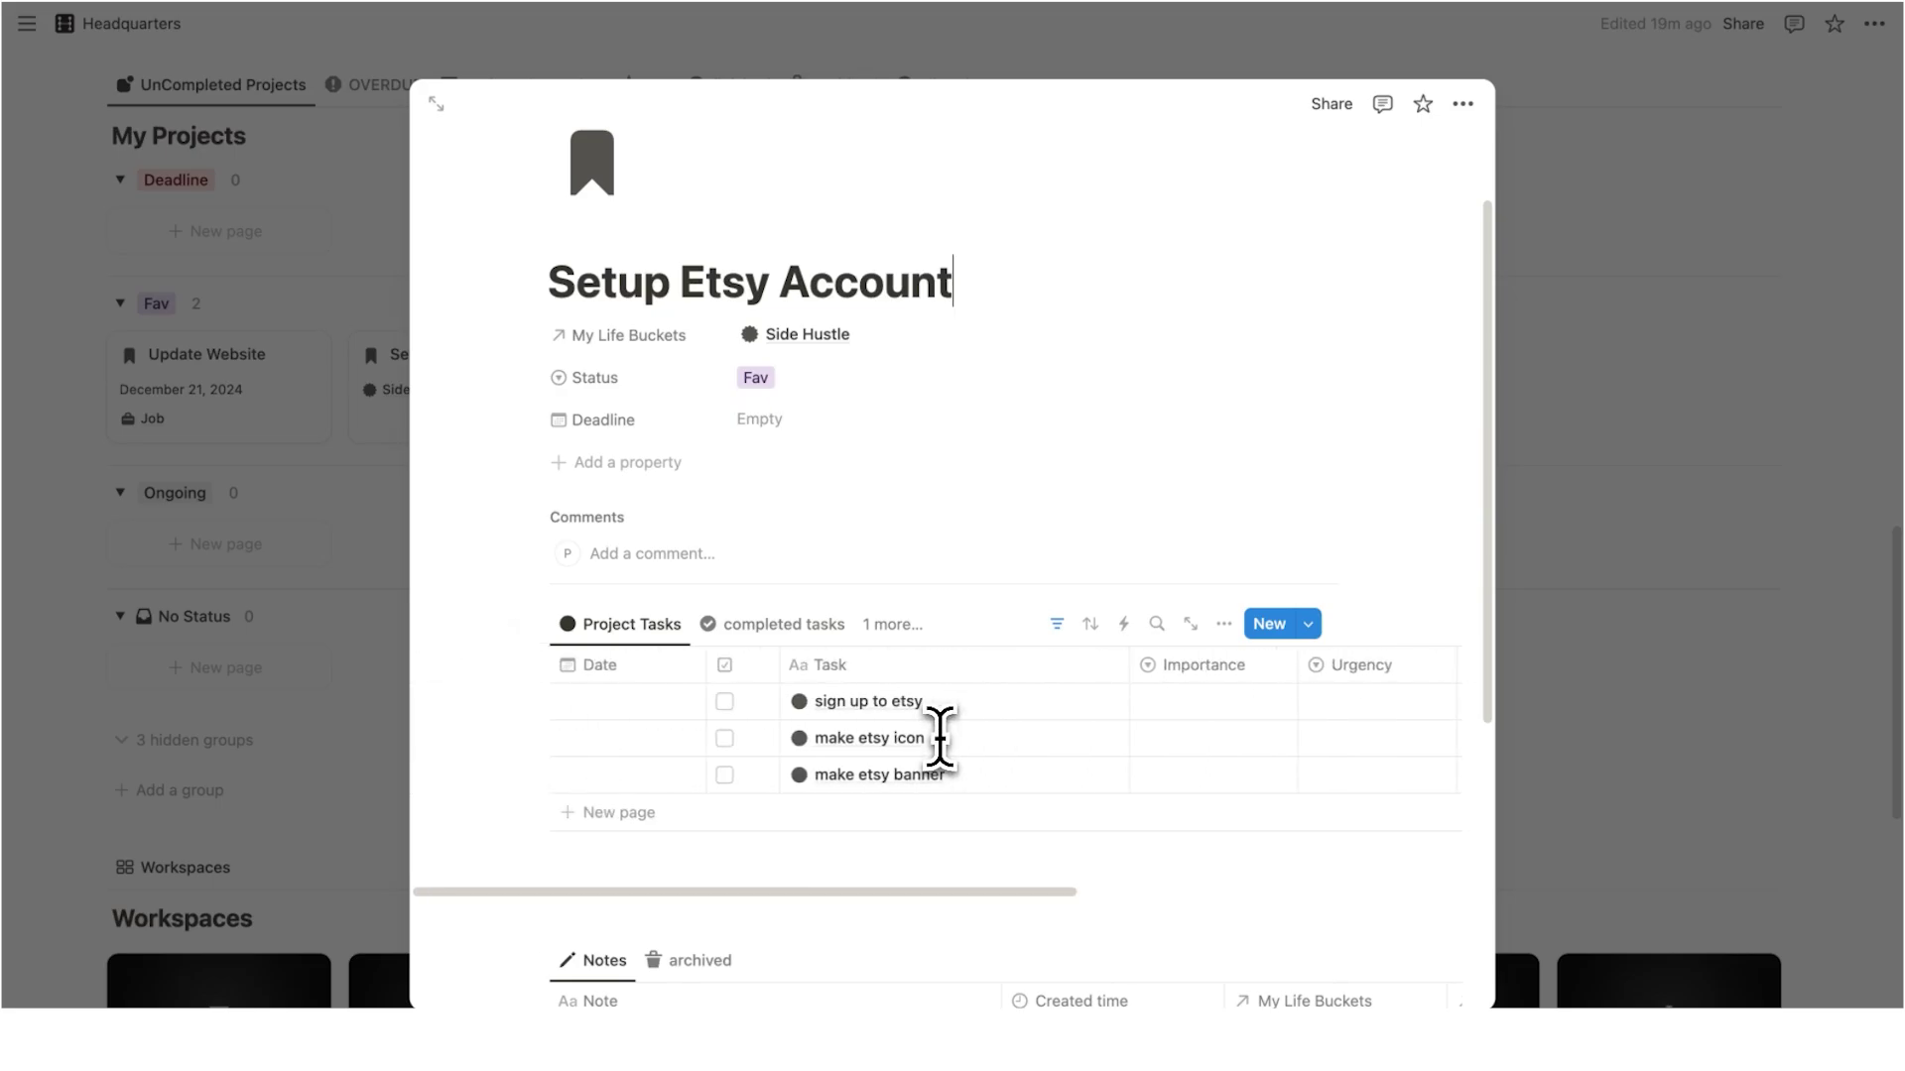
click(1753, 551)
scroll(553, 480, up, 15)
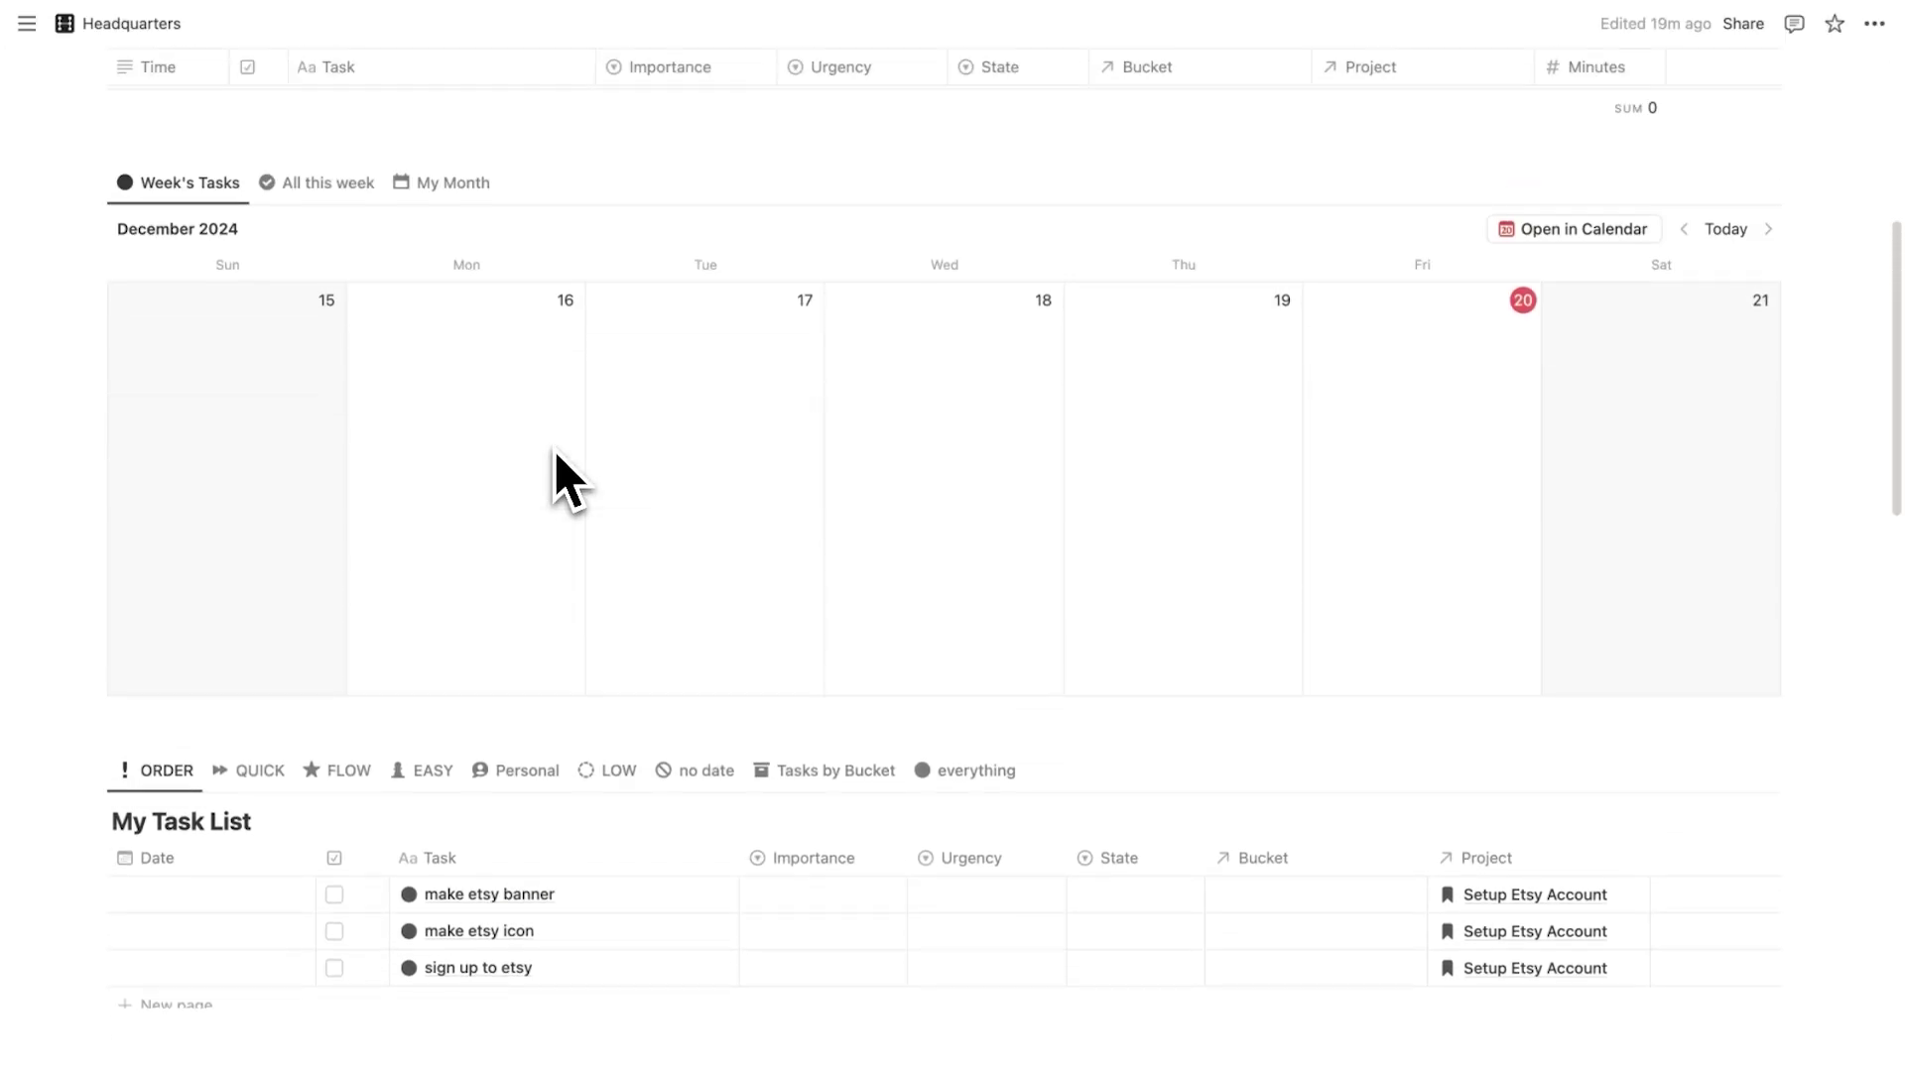
scroll(744, 412, up, 4)
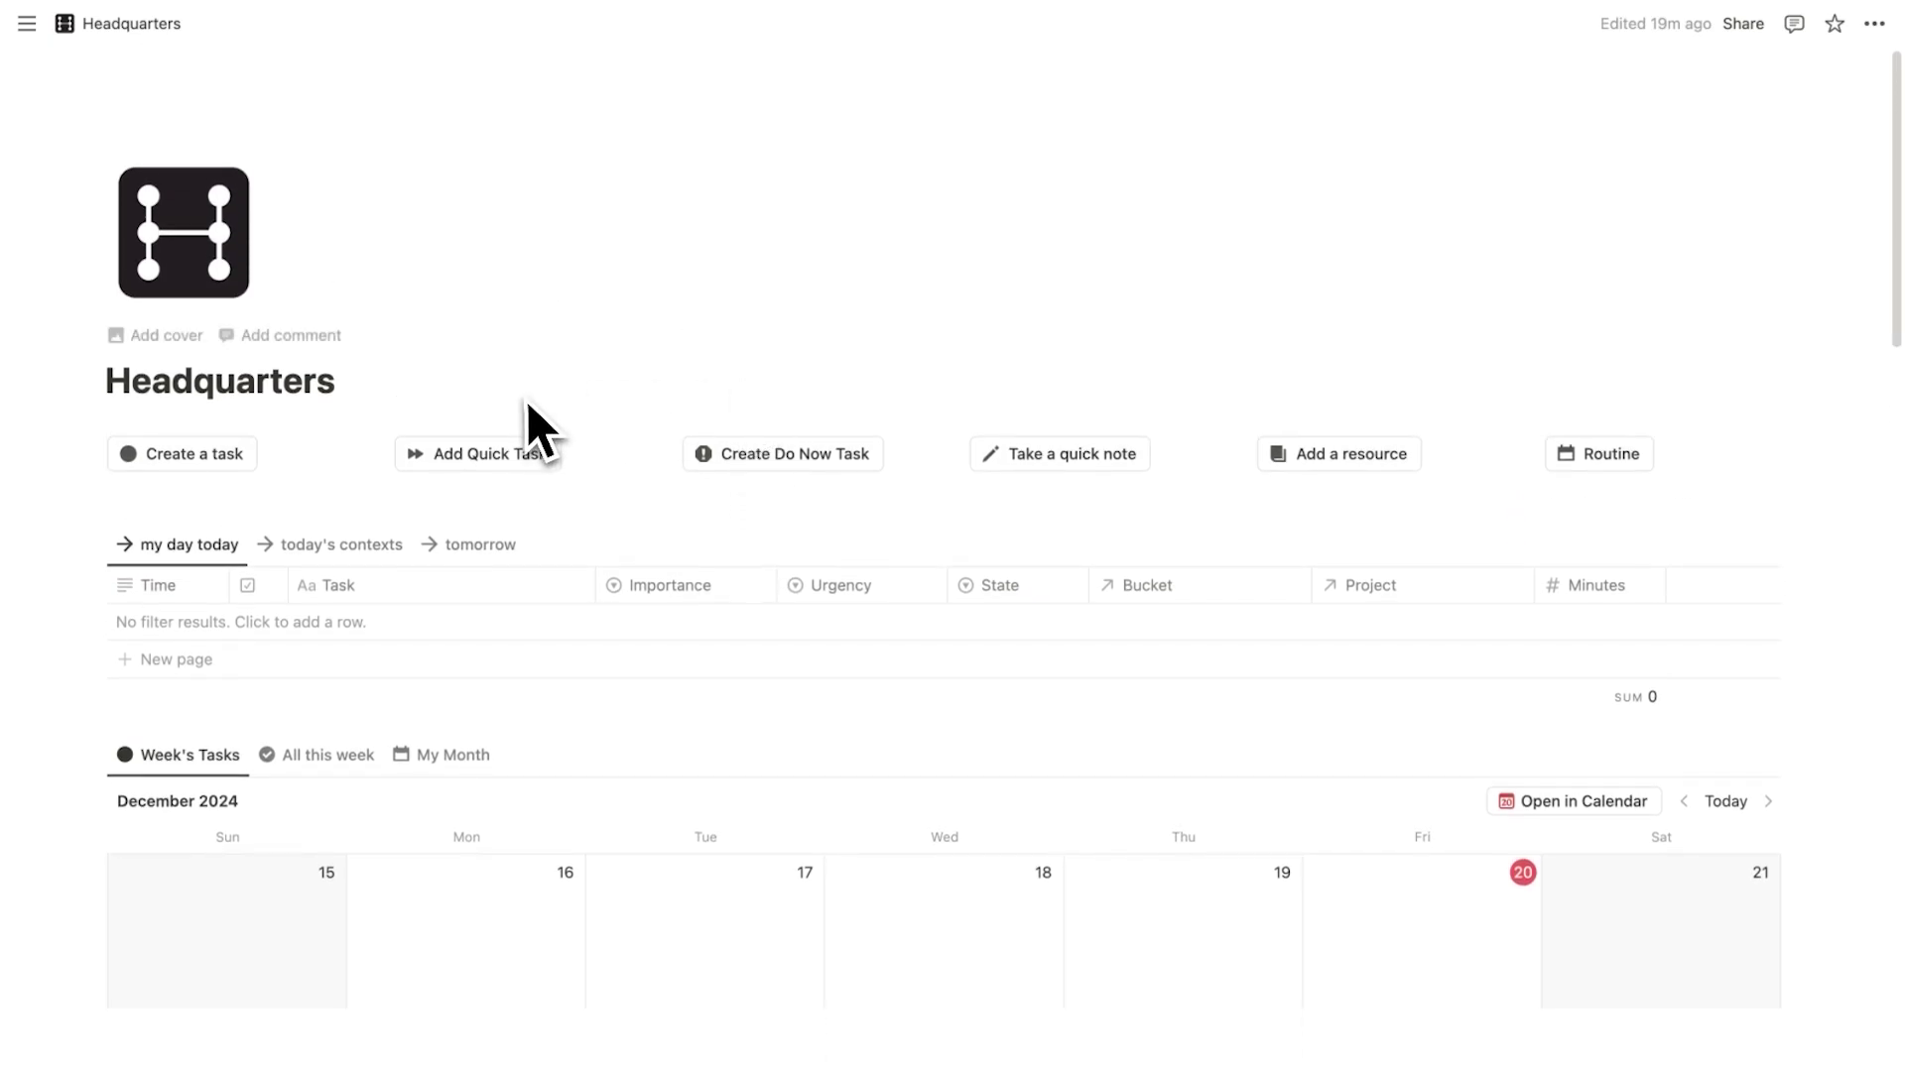
Create a task titled 'do that thing in etsy' in the Side Hustle bucket
click(207, 452)
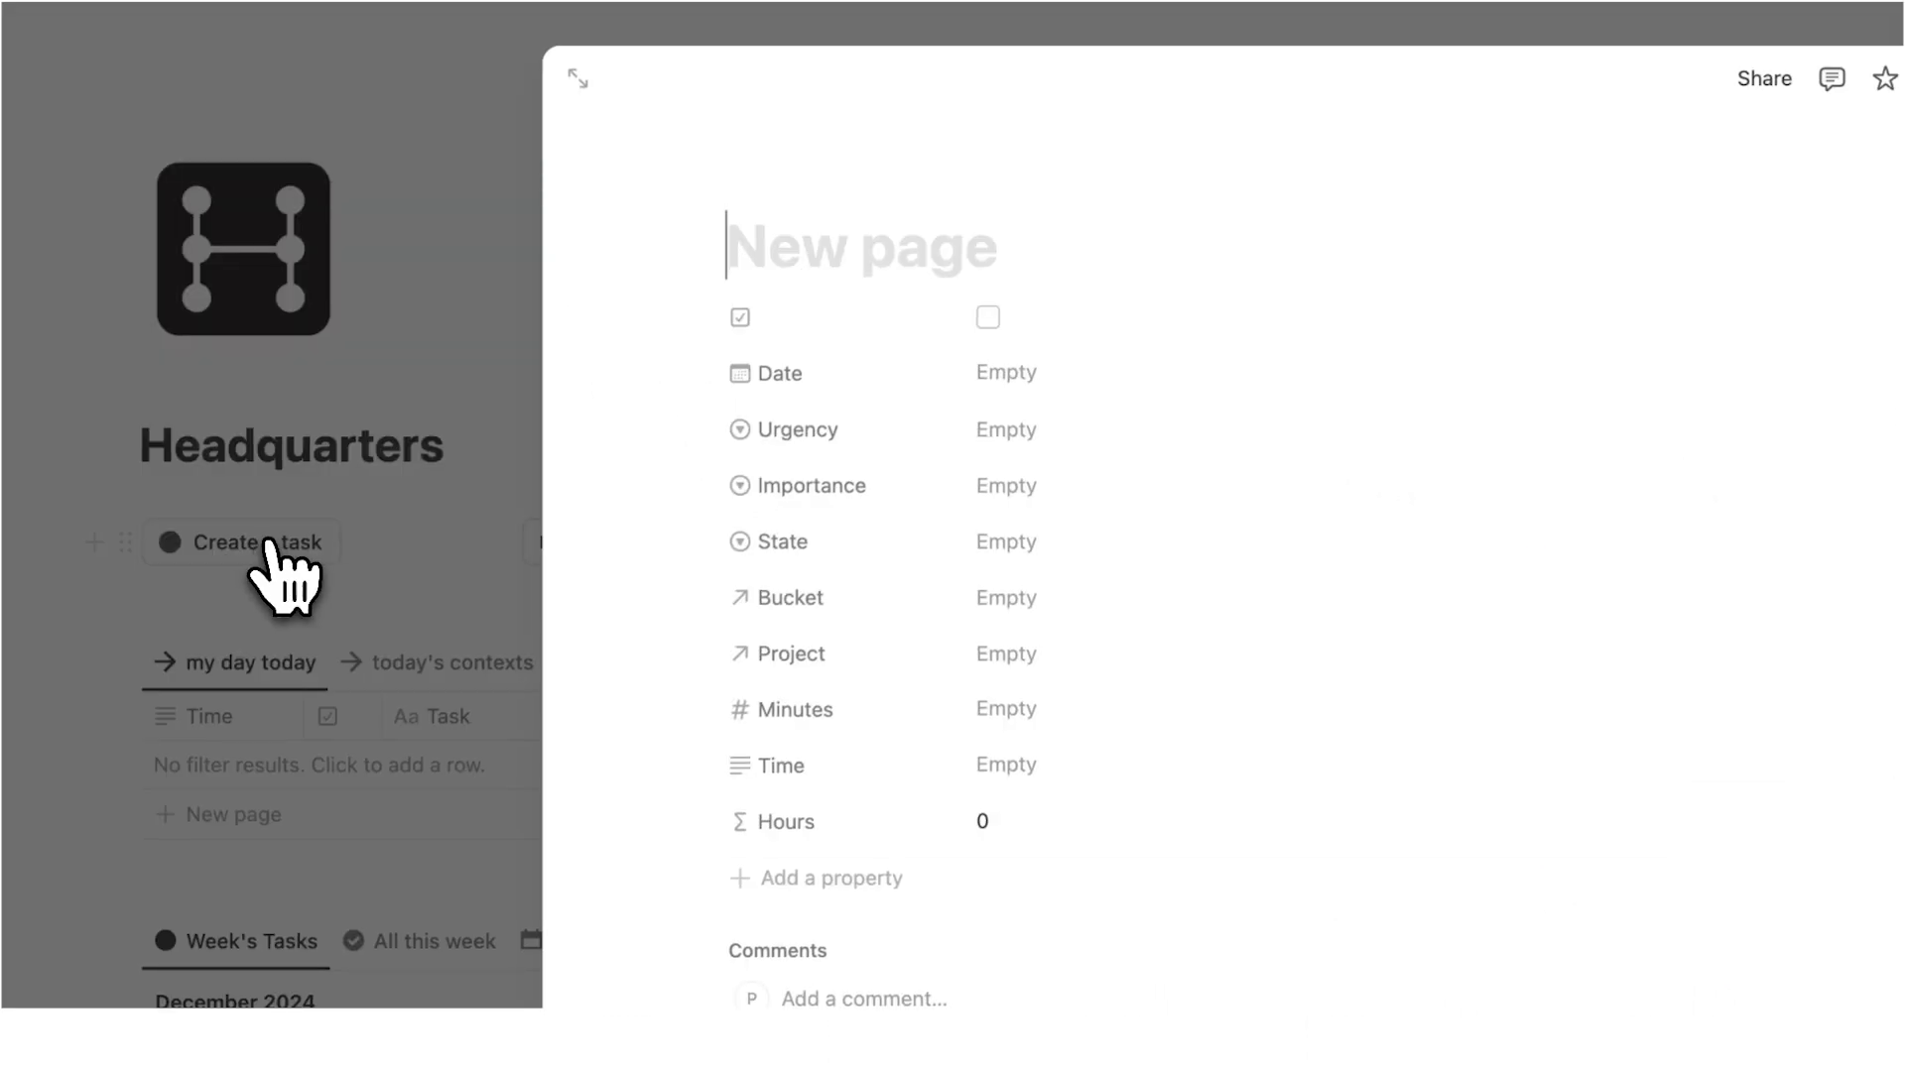
text(do that thing in etsy)
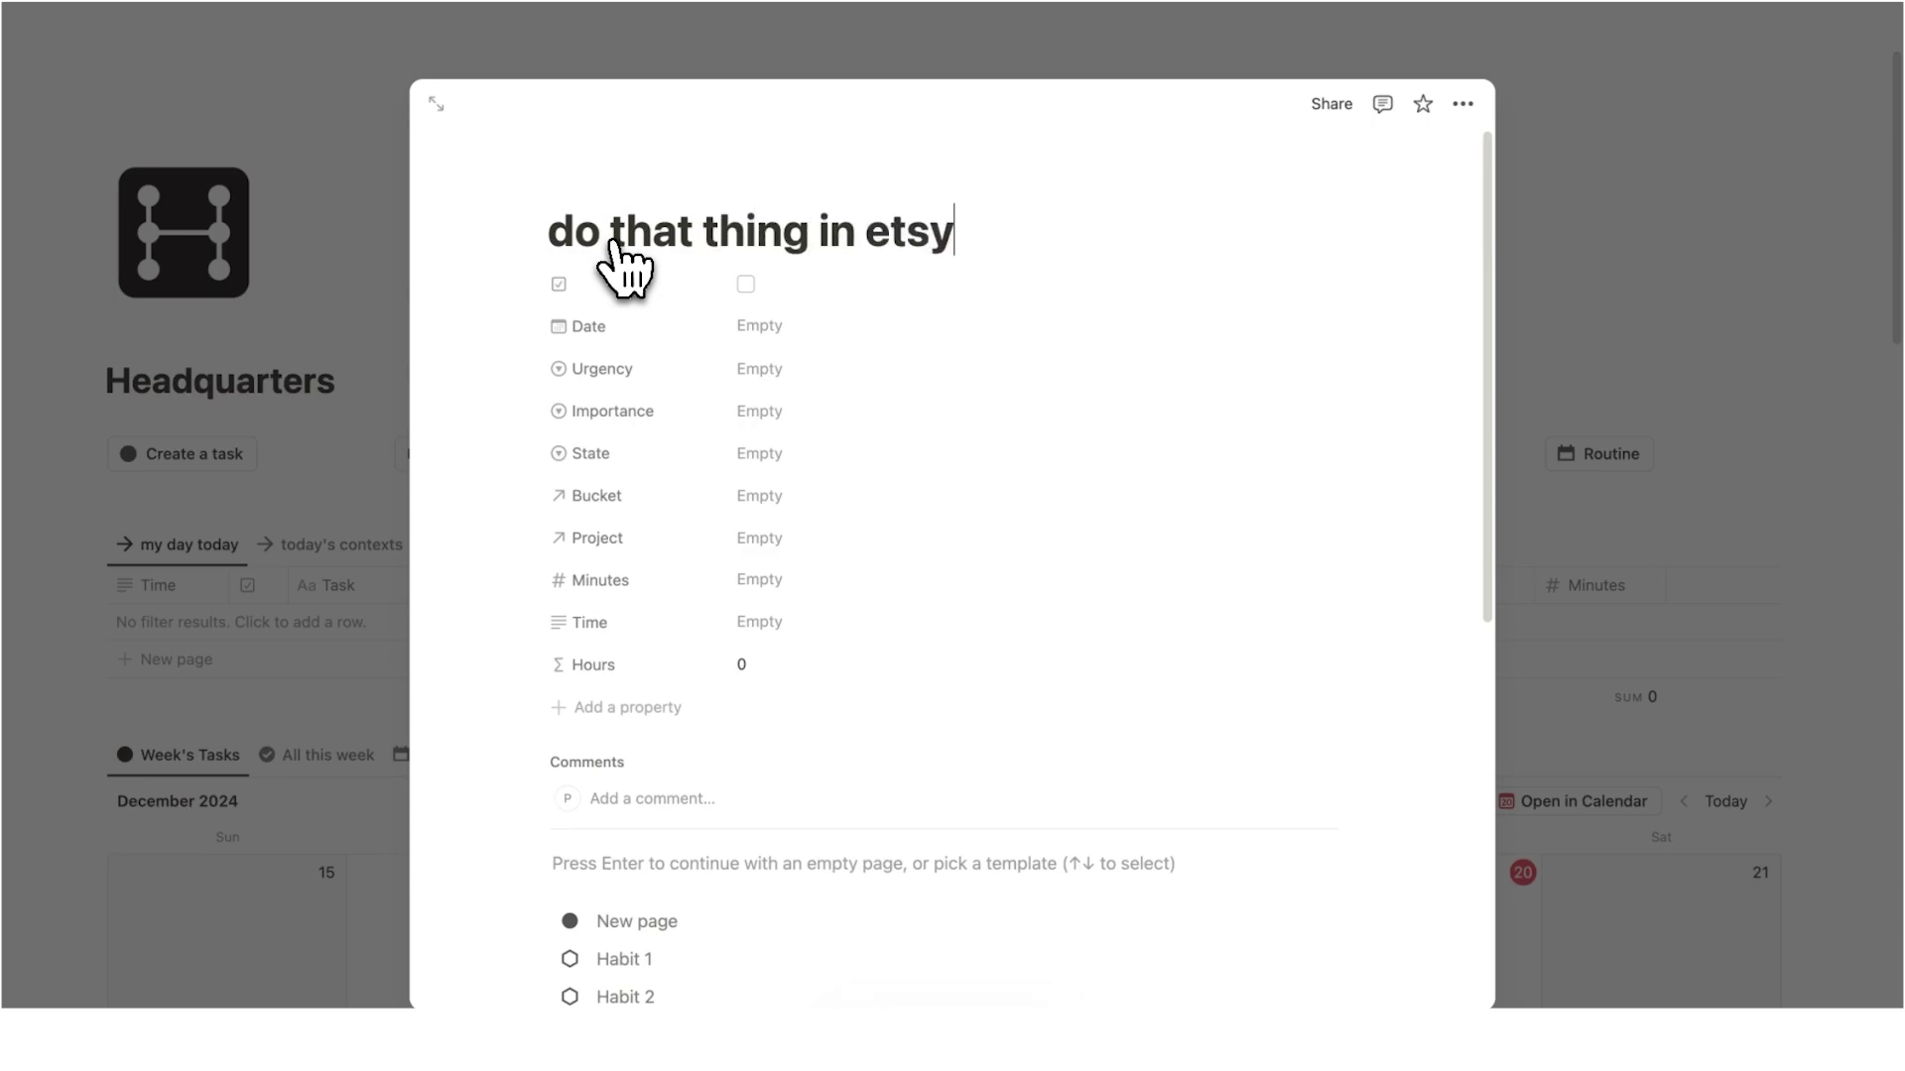
click(779, 498)
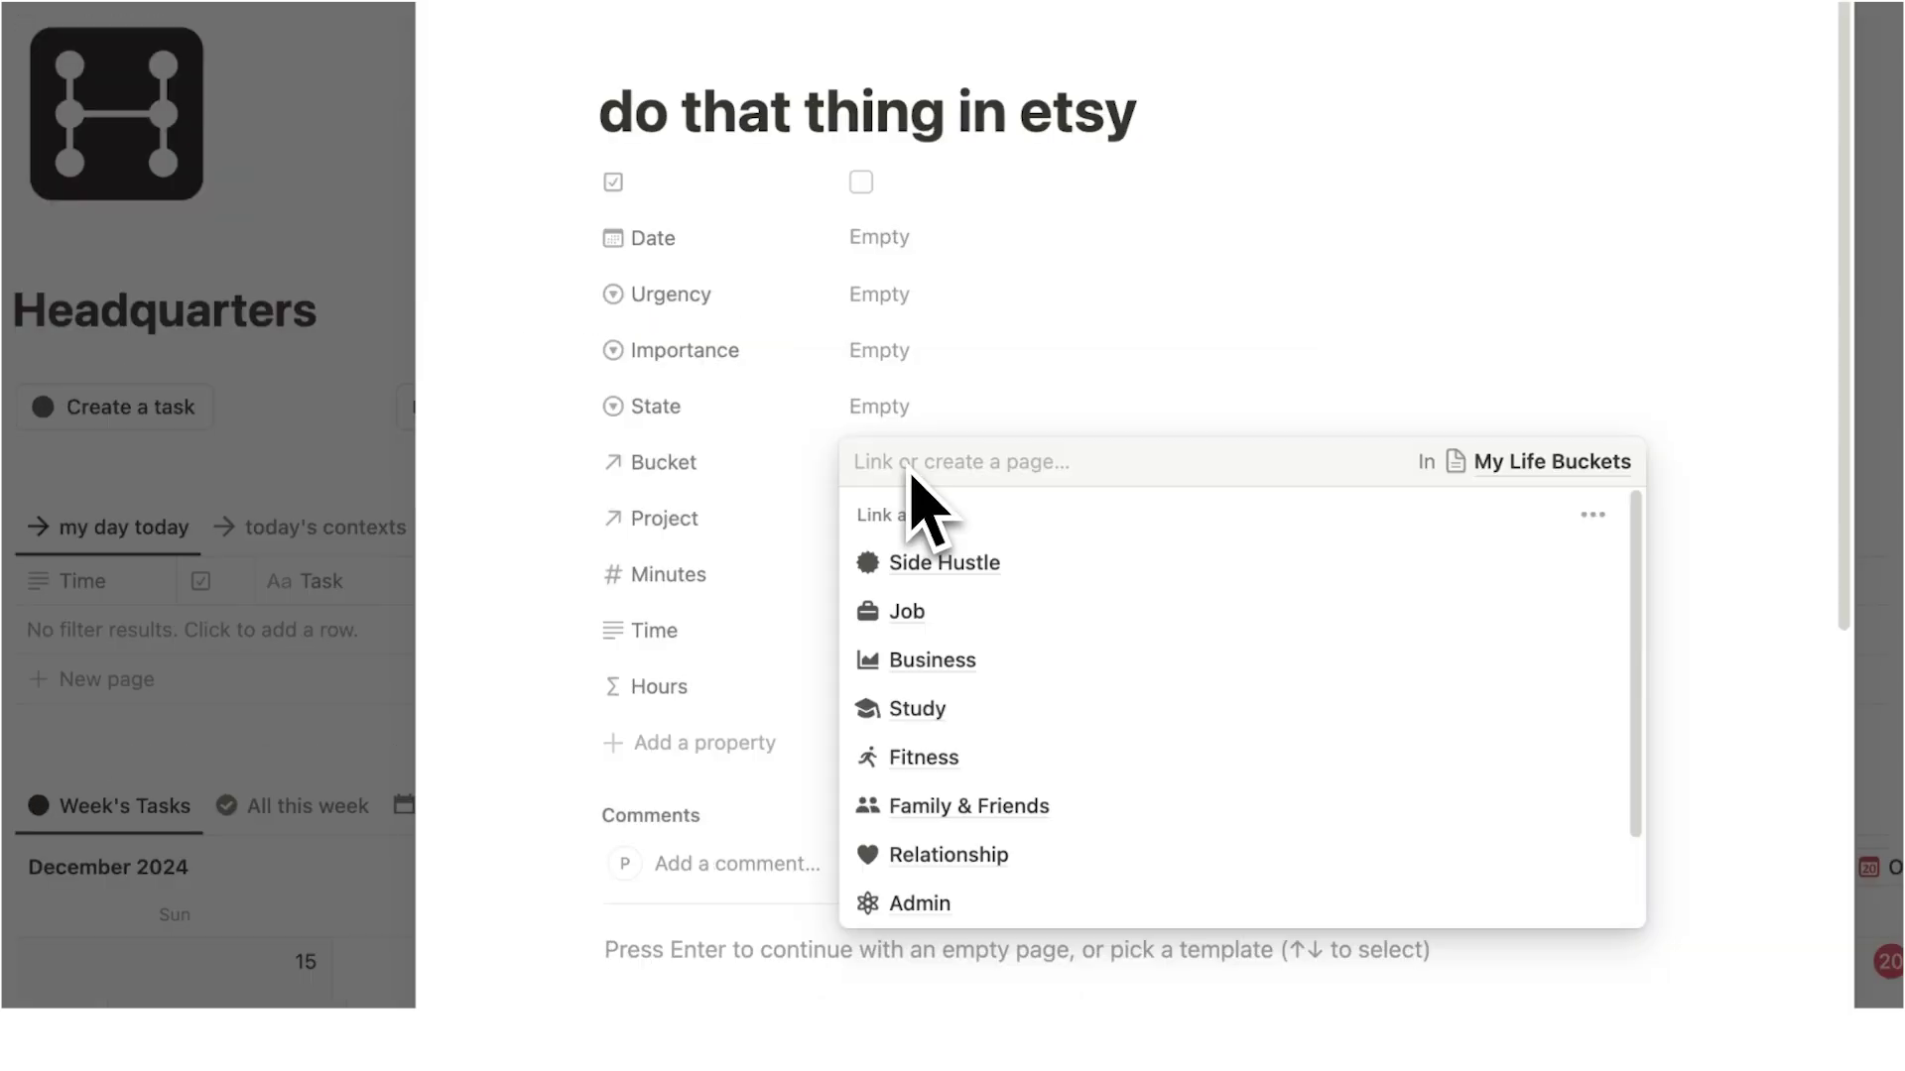
click(1031, 570)
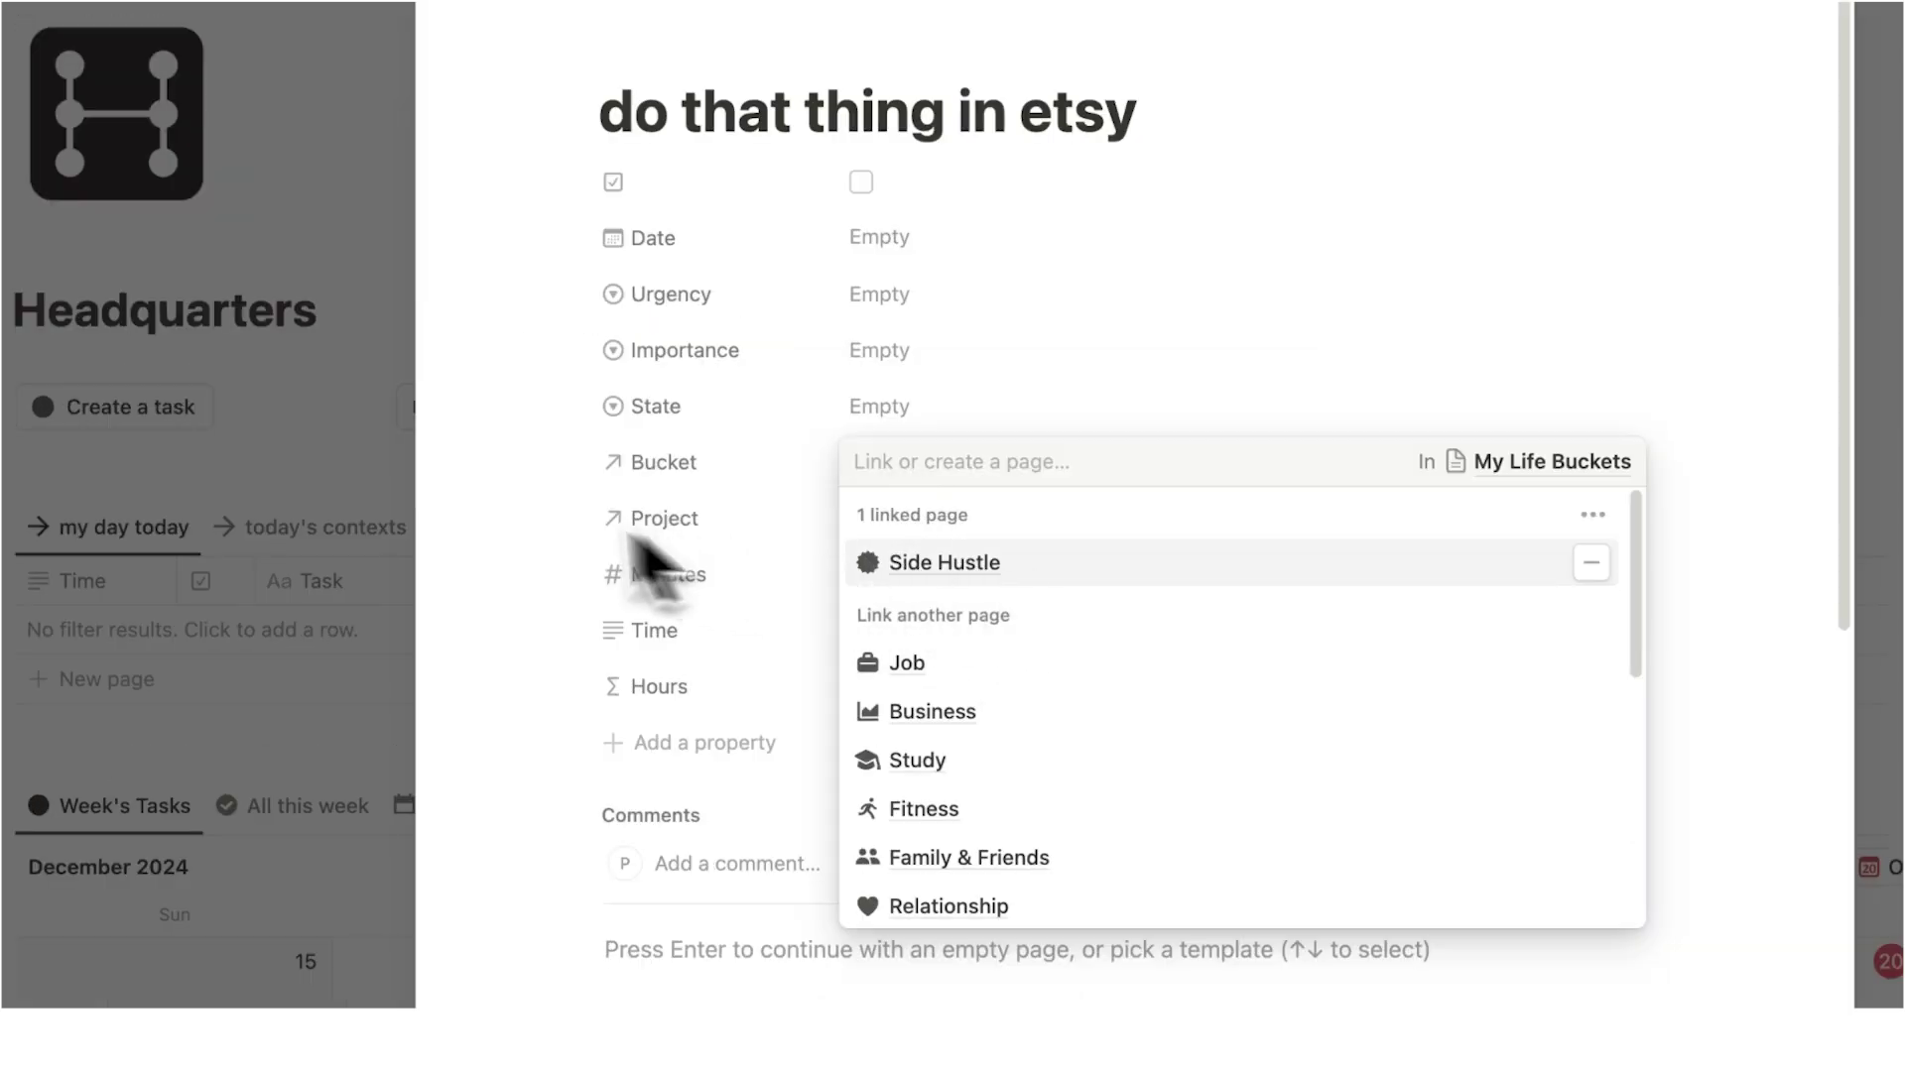
click(630, 535)
Link the task to the Setup Etsy Account project and begin setting its state
click(877, 524)
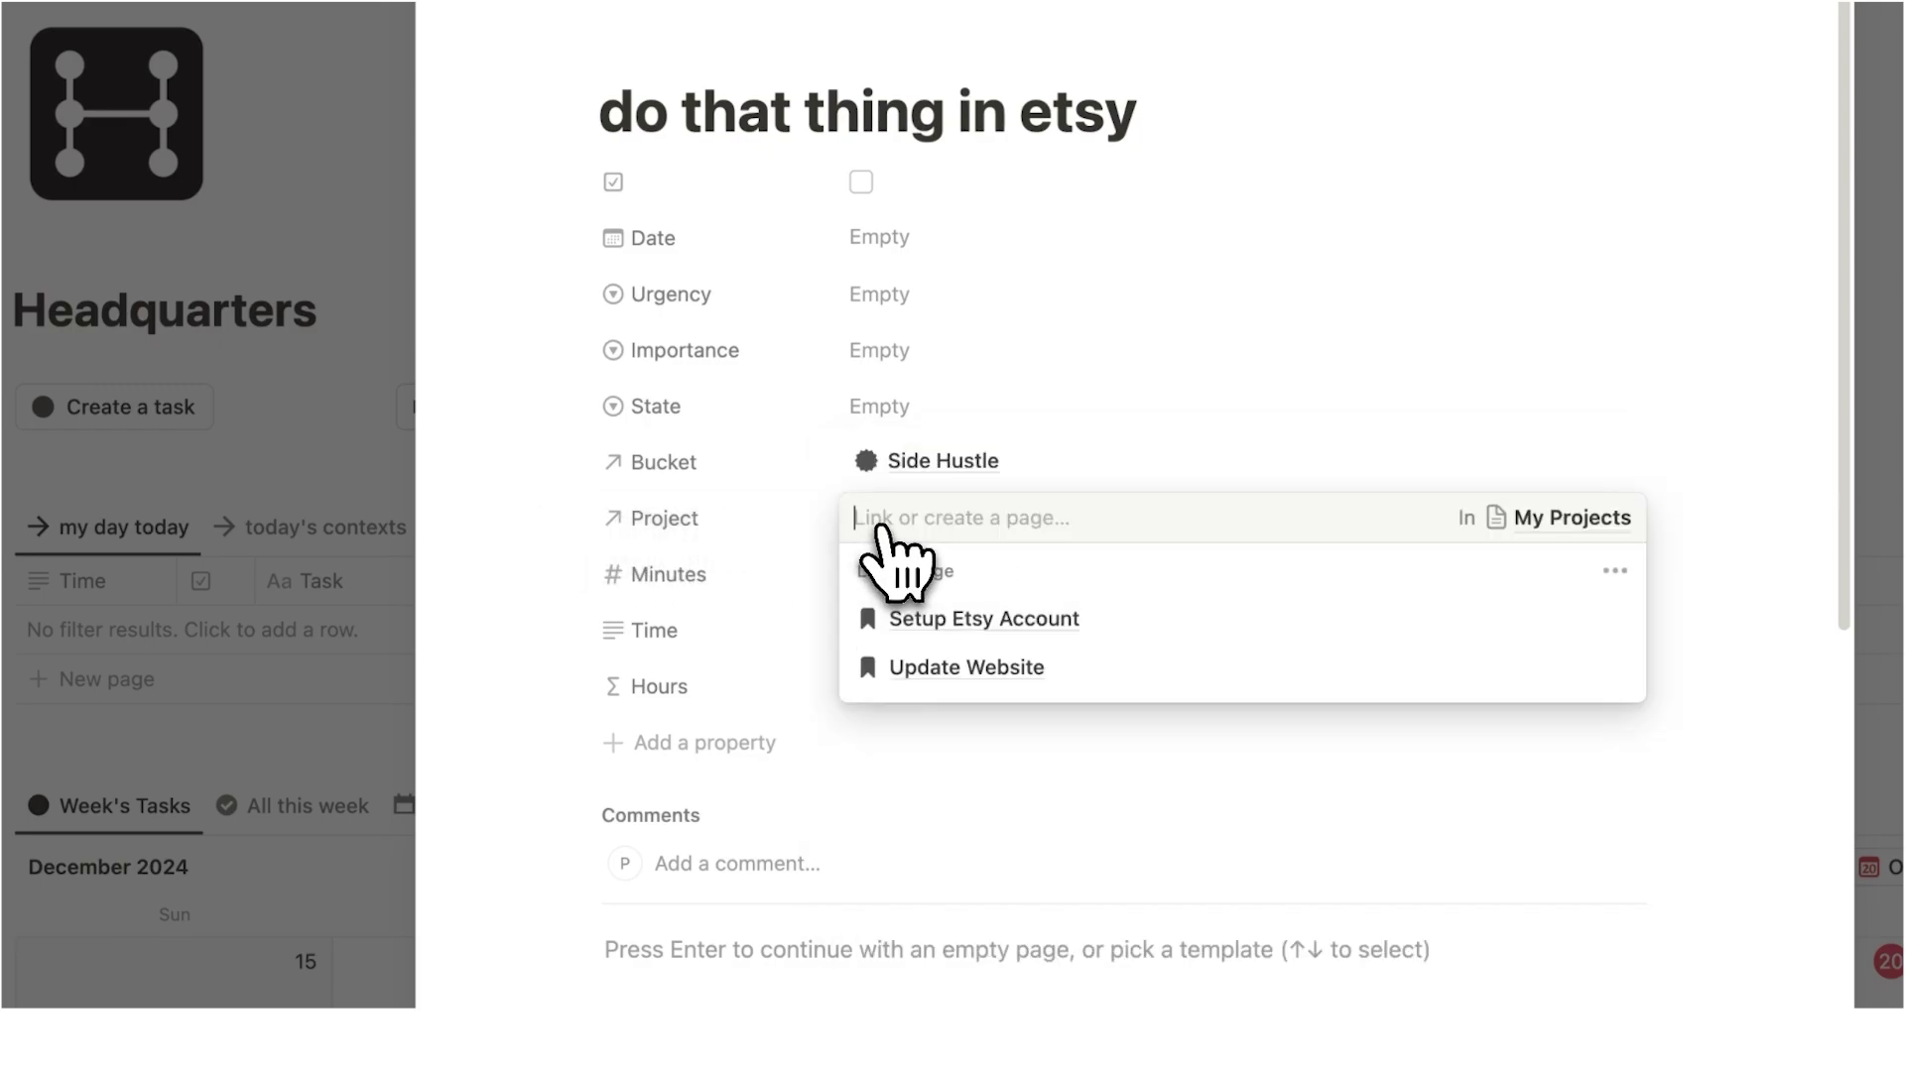
click(957, 620)
click(571, 547)
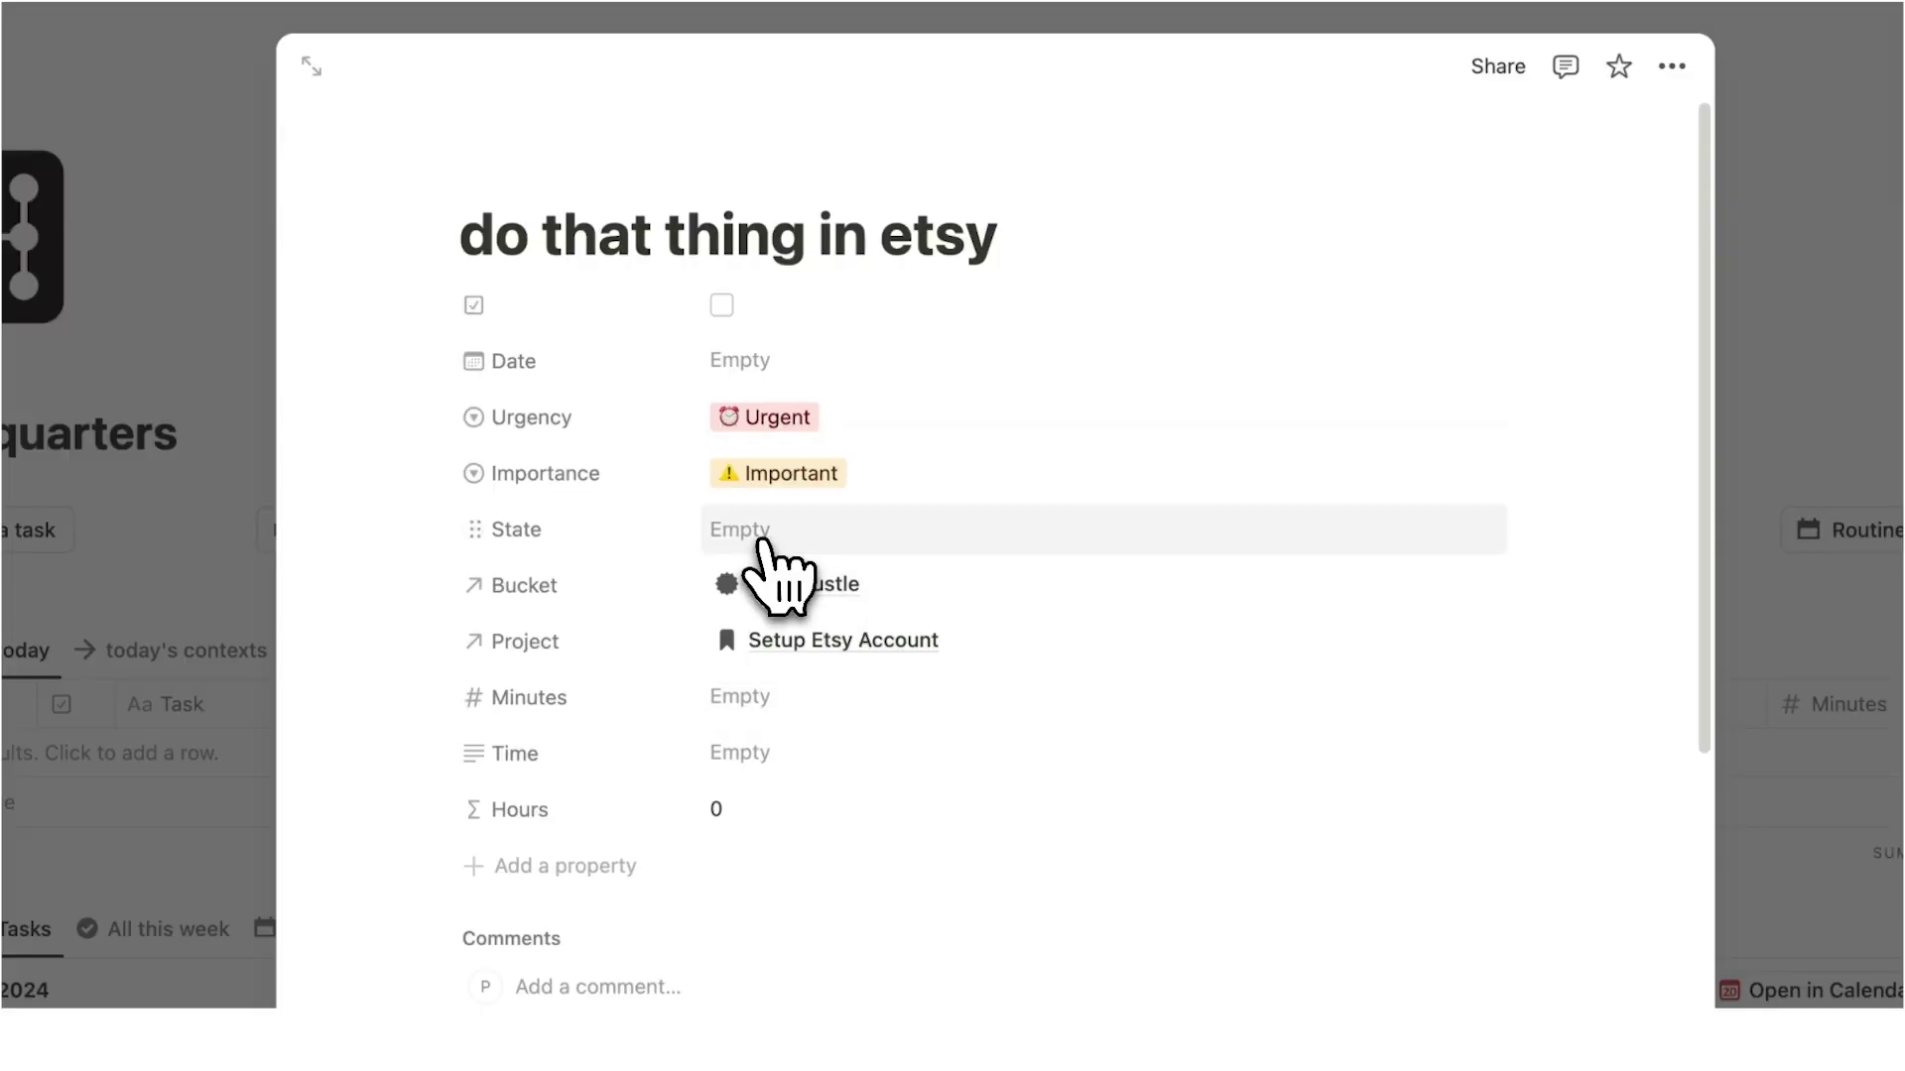
click(760, 541)
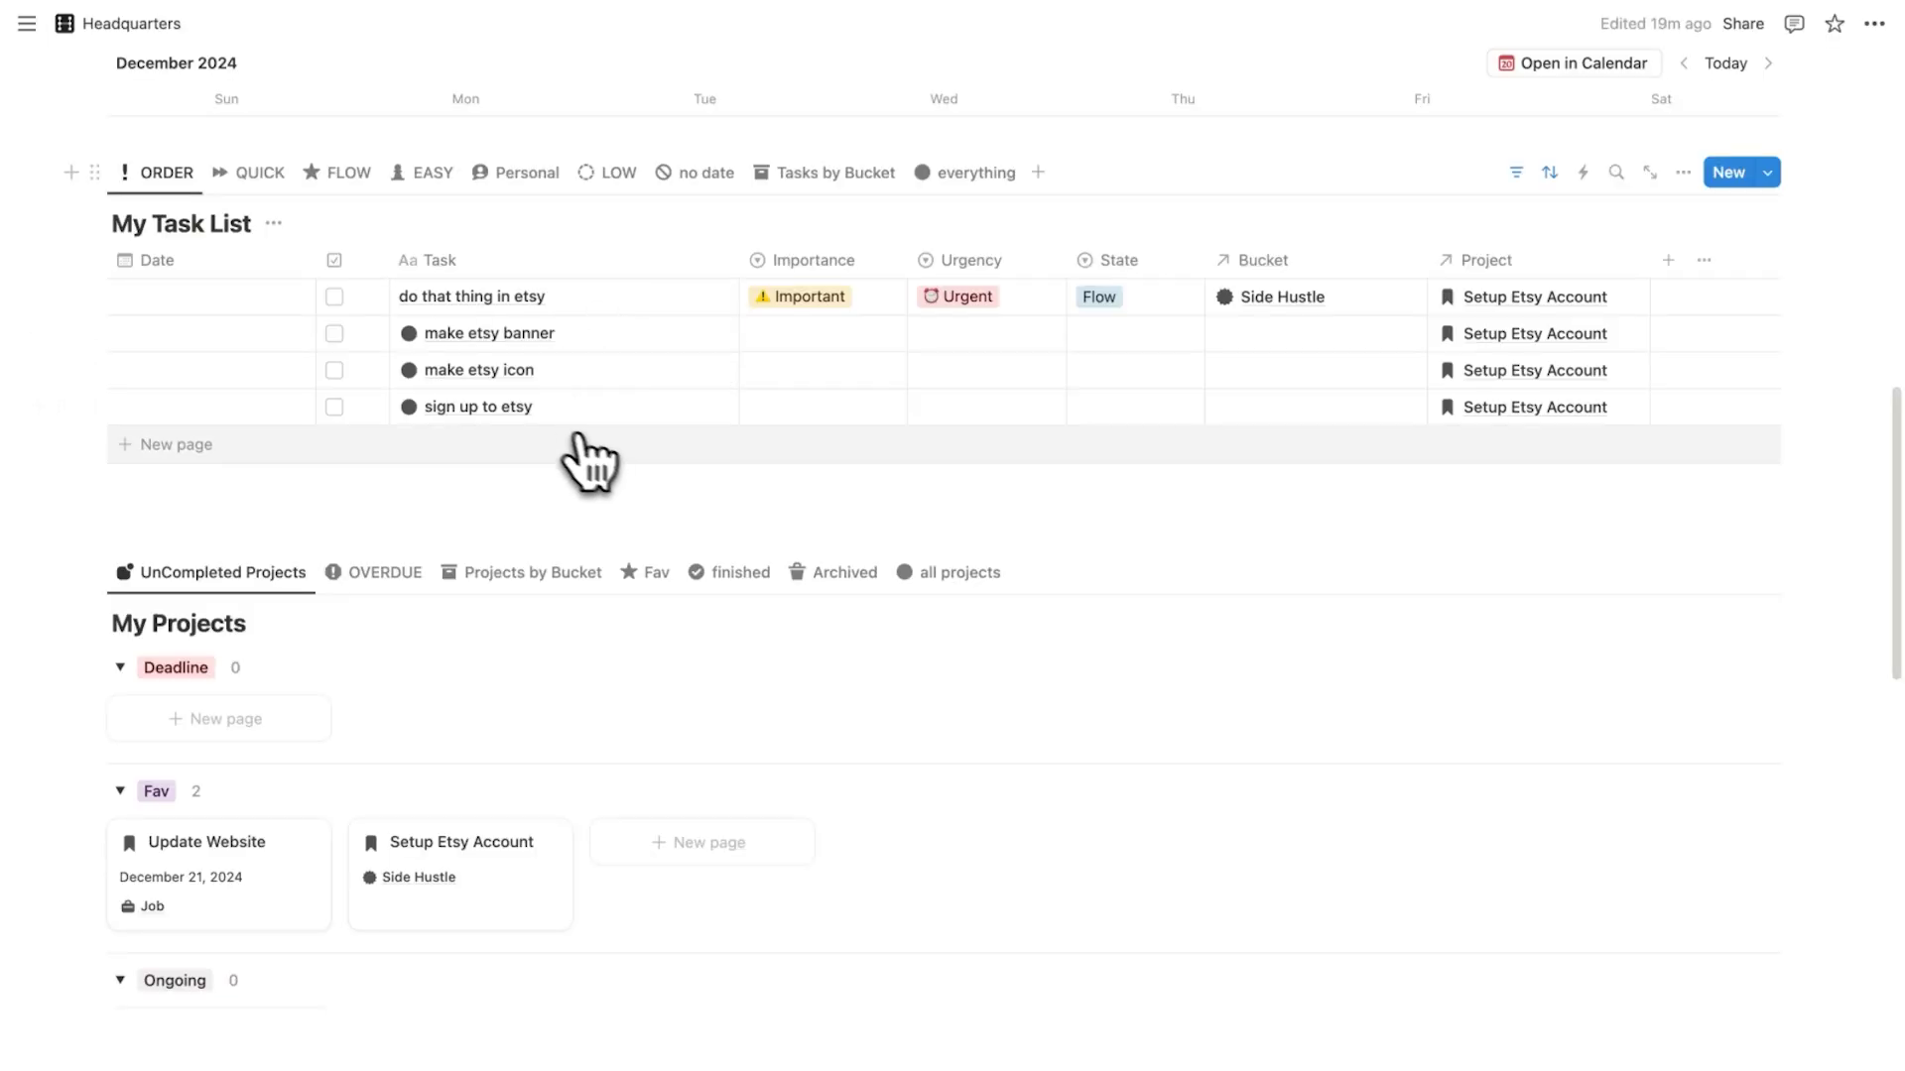
Rate make etsy banner as Not Important but Urgent
click(846, 343)
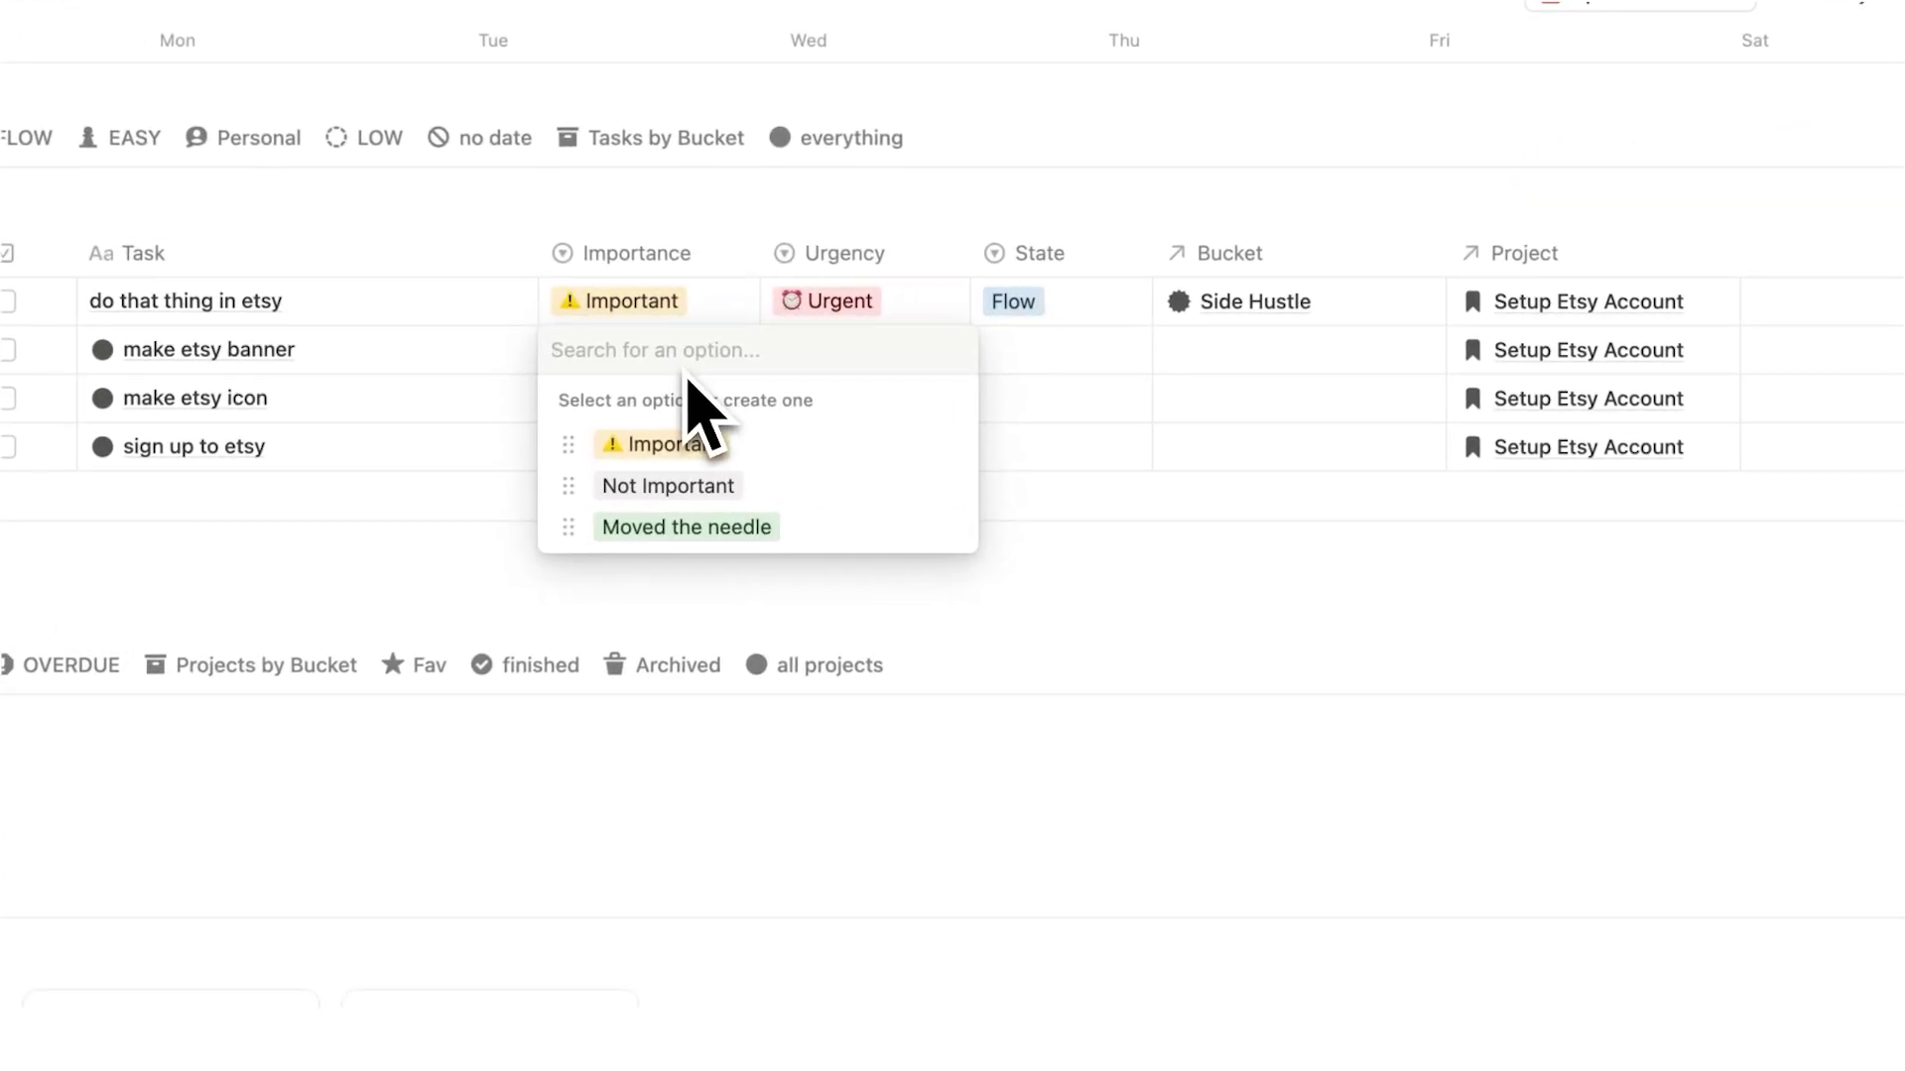
click(878, 436)
click(863, 352)
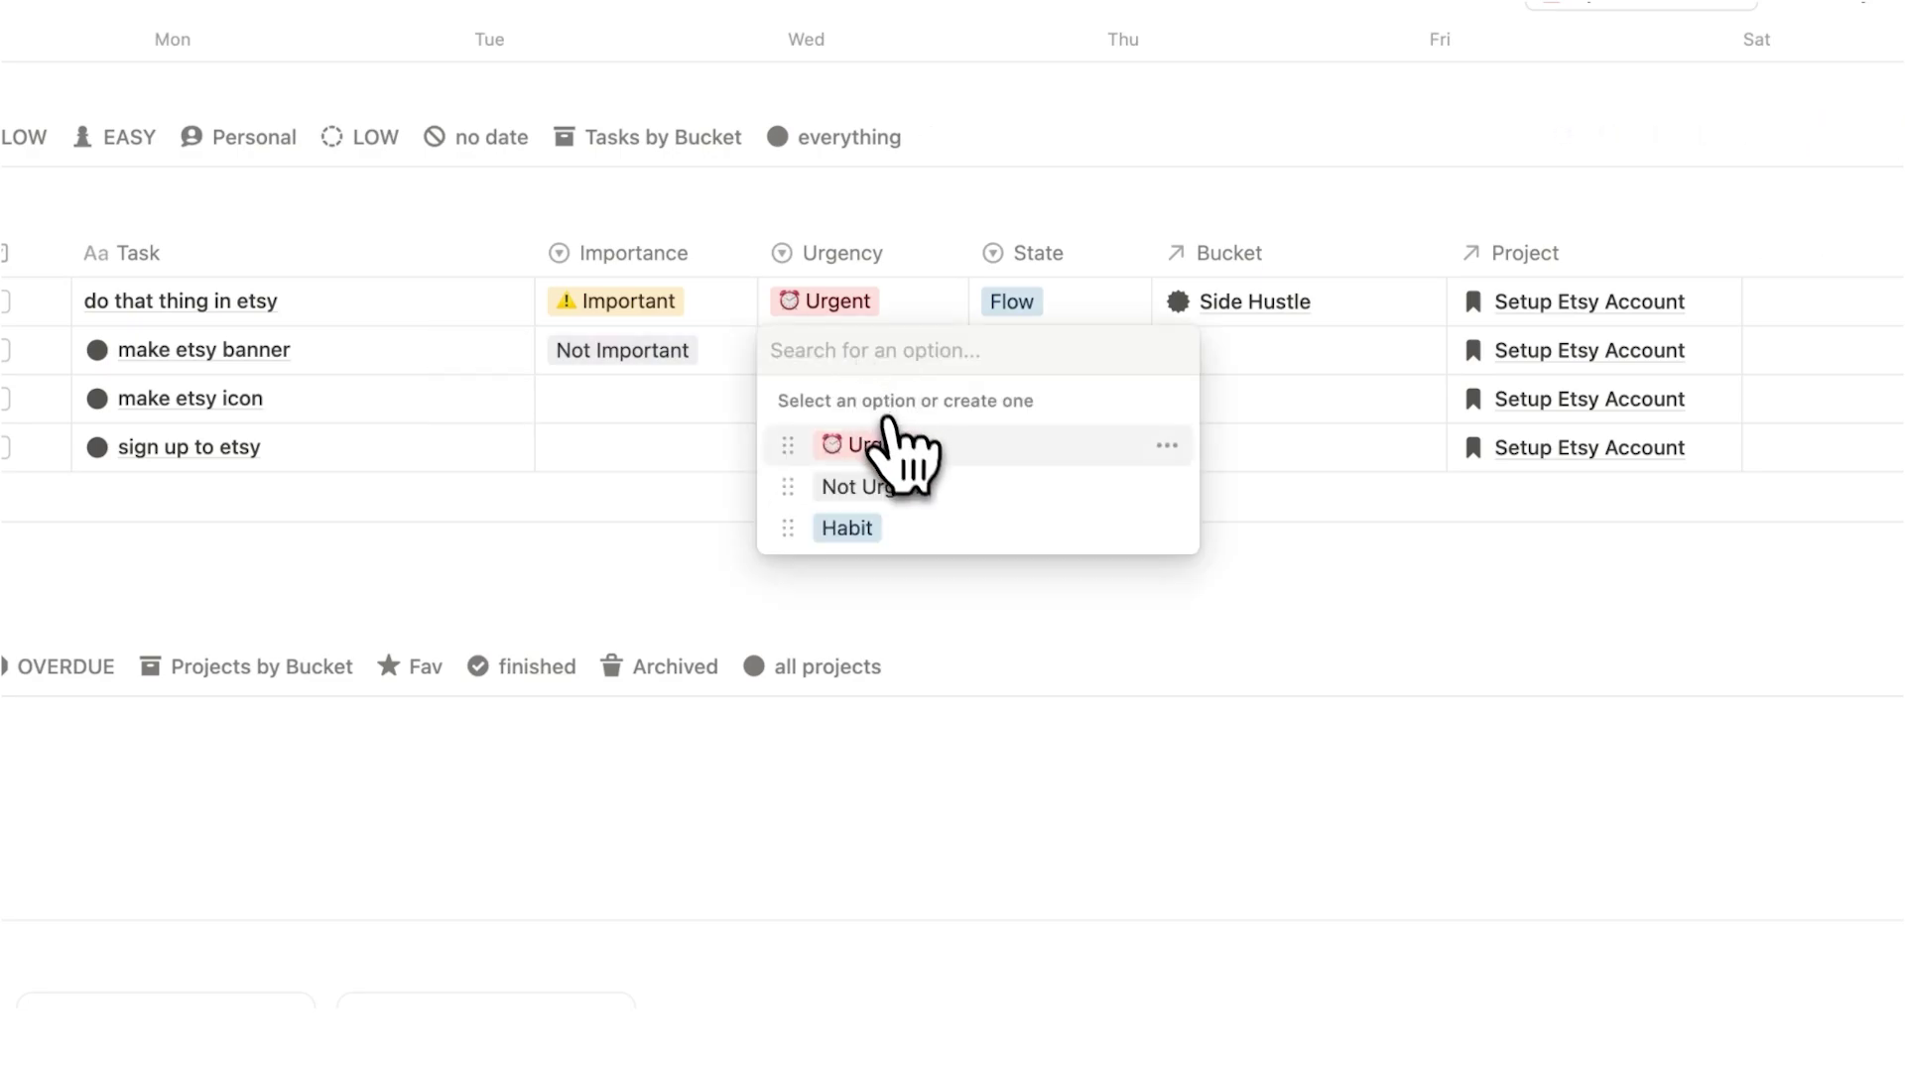
click(882, 442)
Mark make etsy icon Important and Urgent, and sign up to etsy Not Urgent
click(732, 407)
click(722, 493)
click(847, 452)
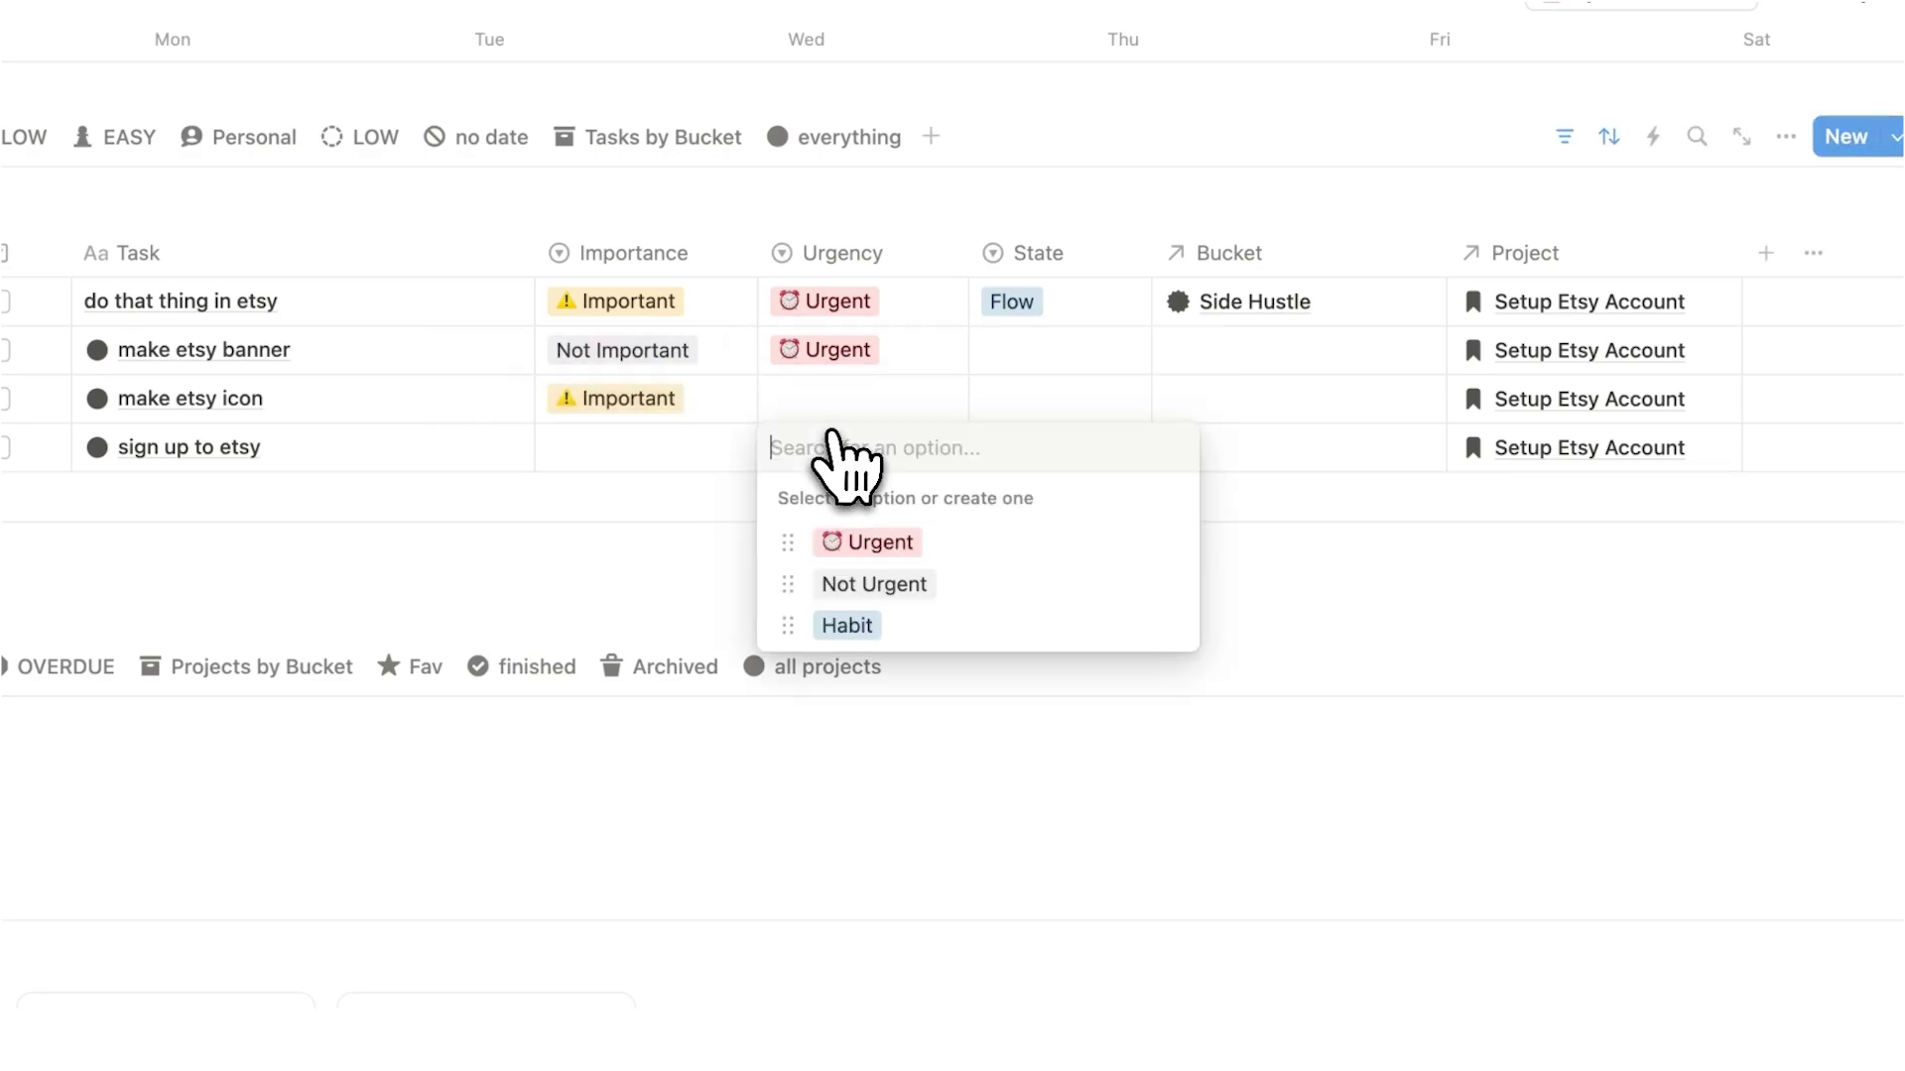
click(866, 585)
key(Return)
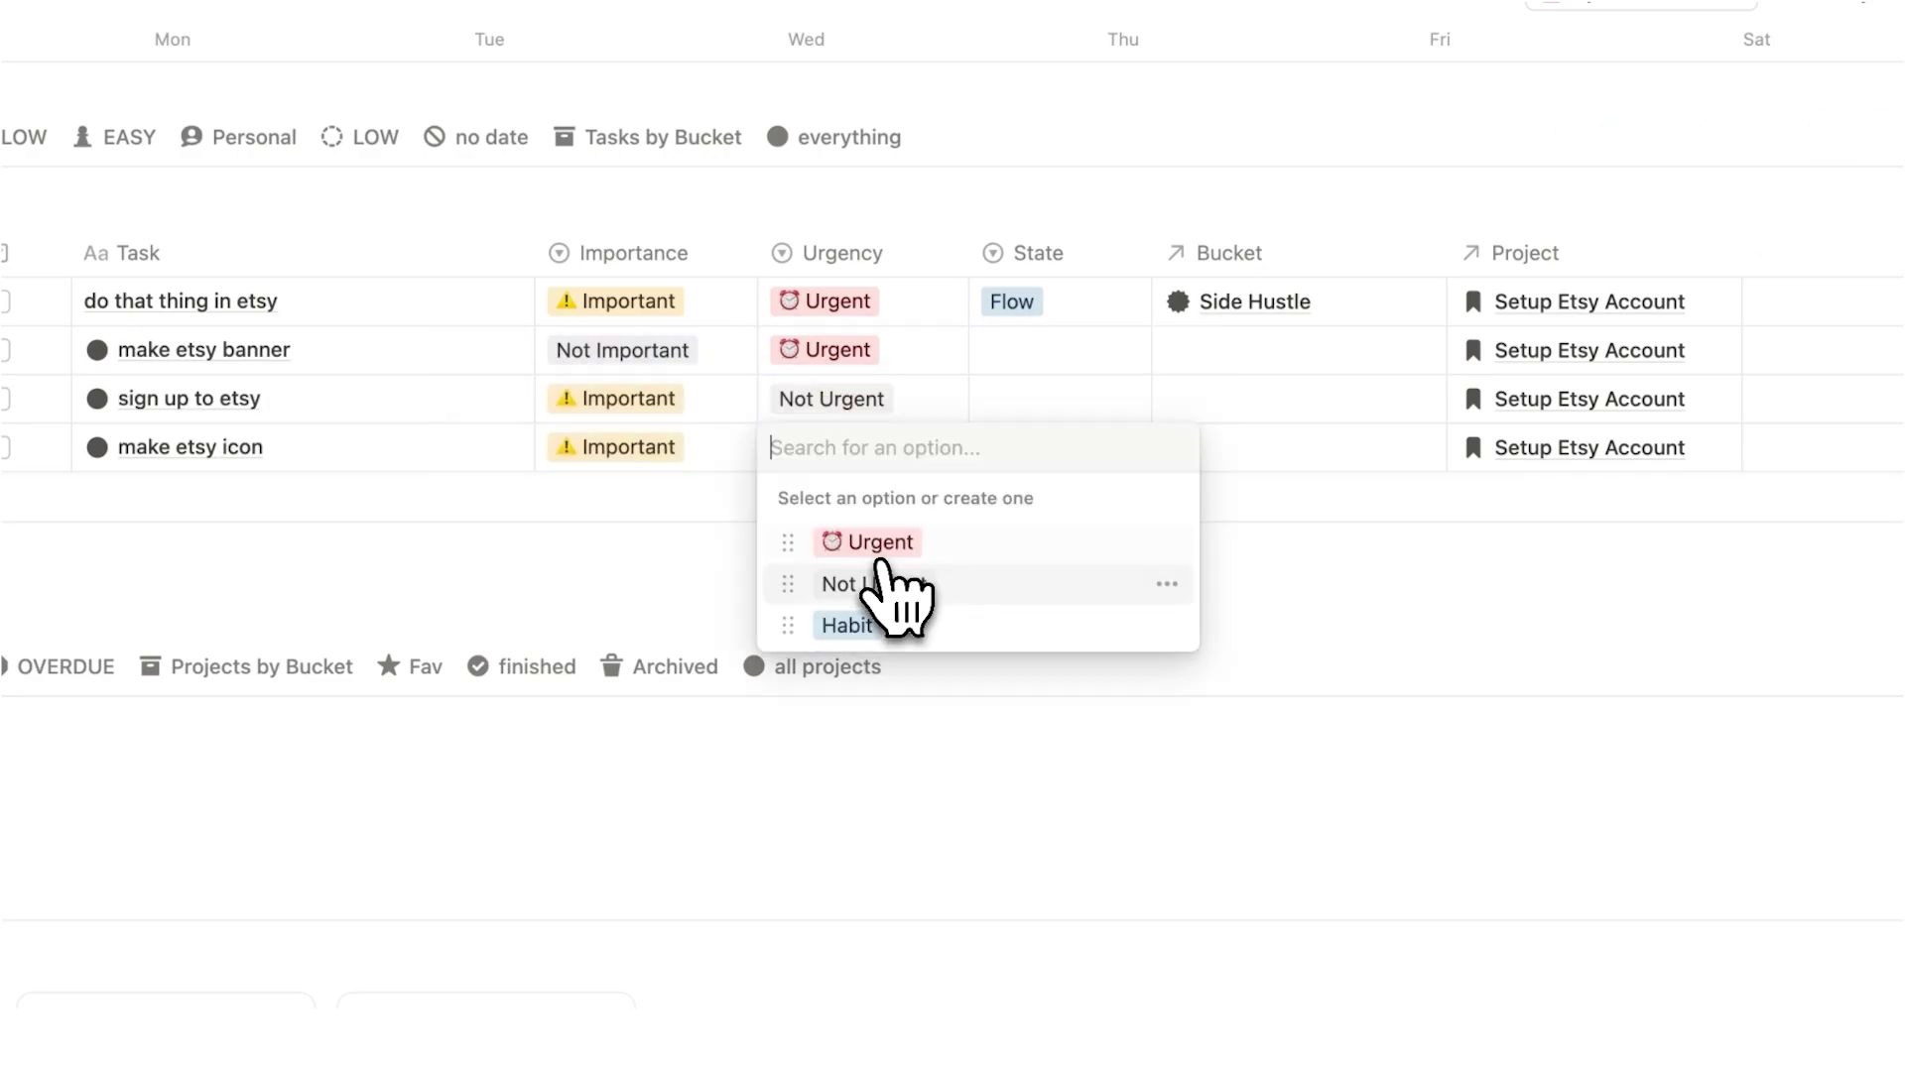
click(893, 551)
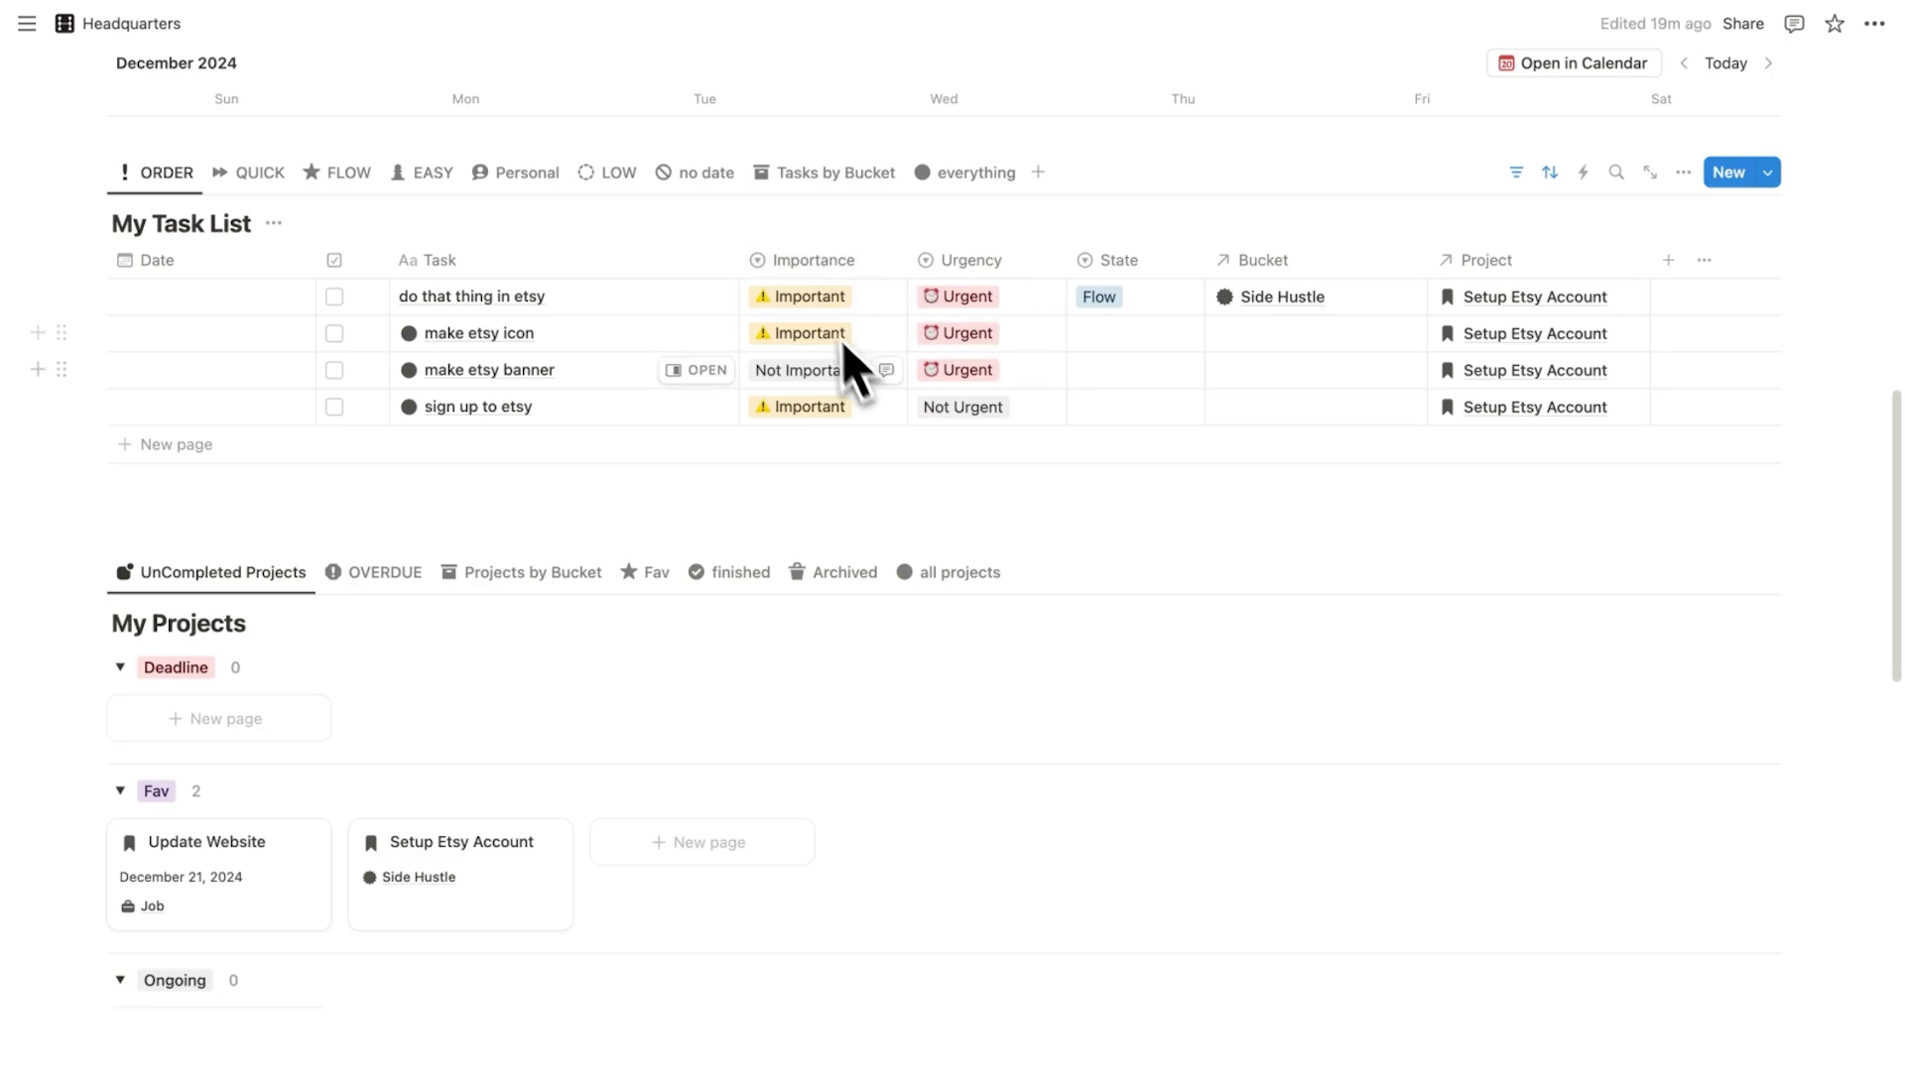
scroll(863, 417, up, 5)
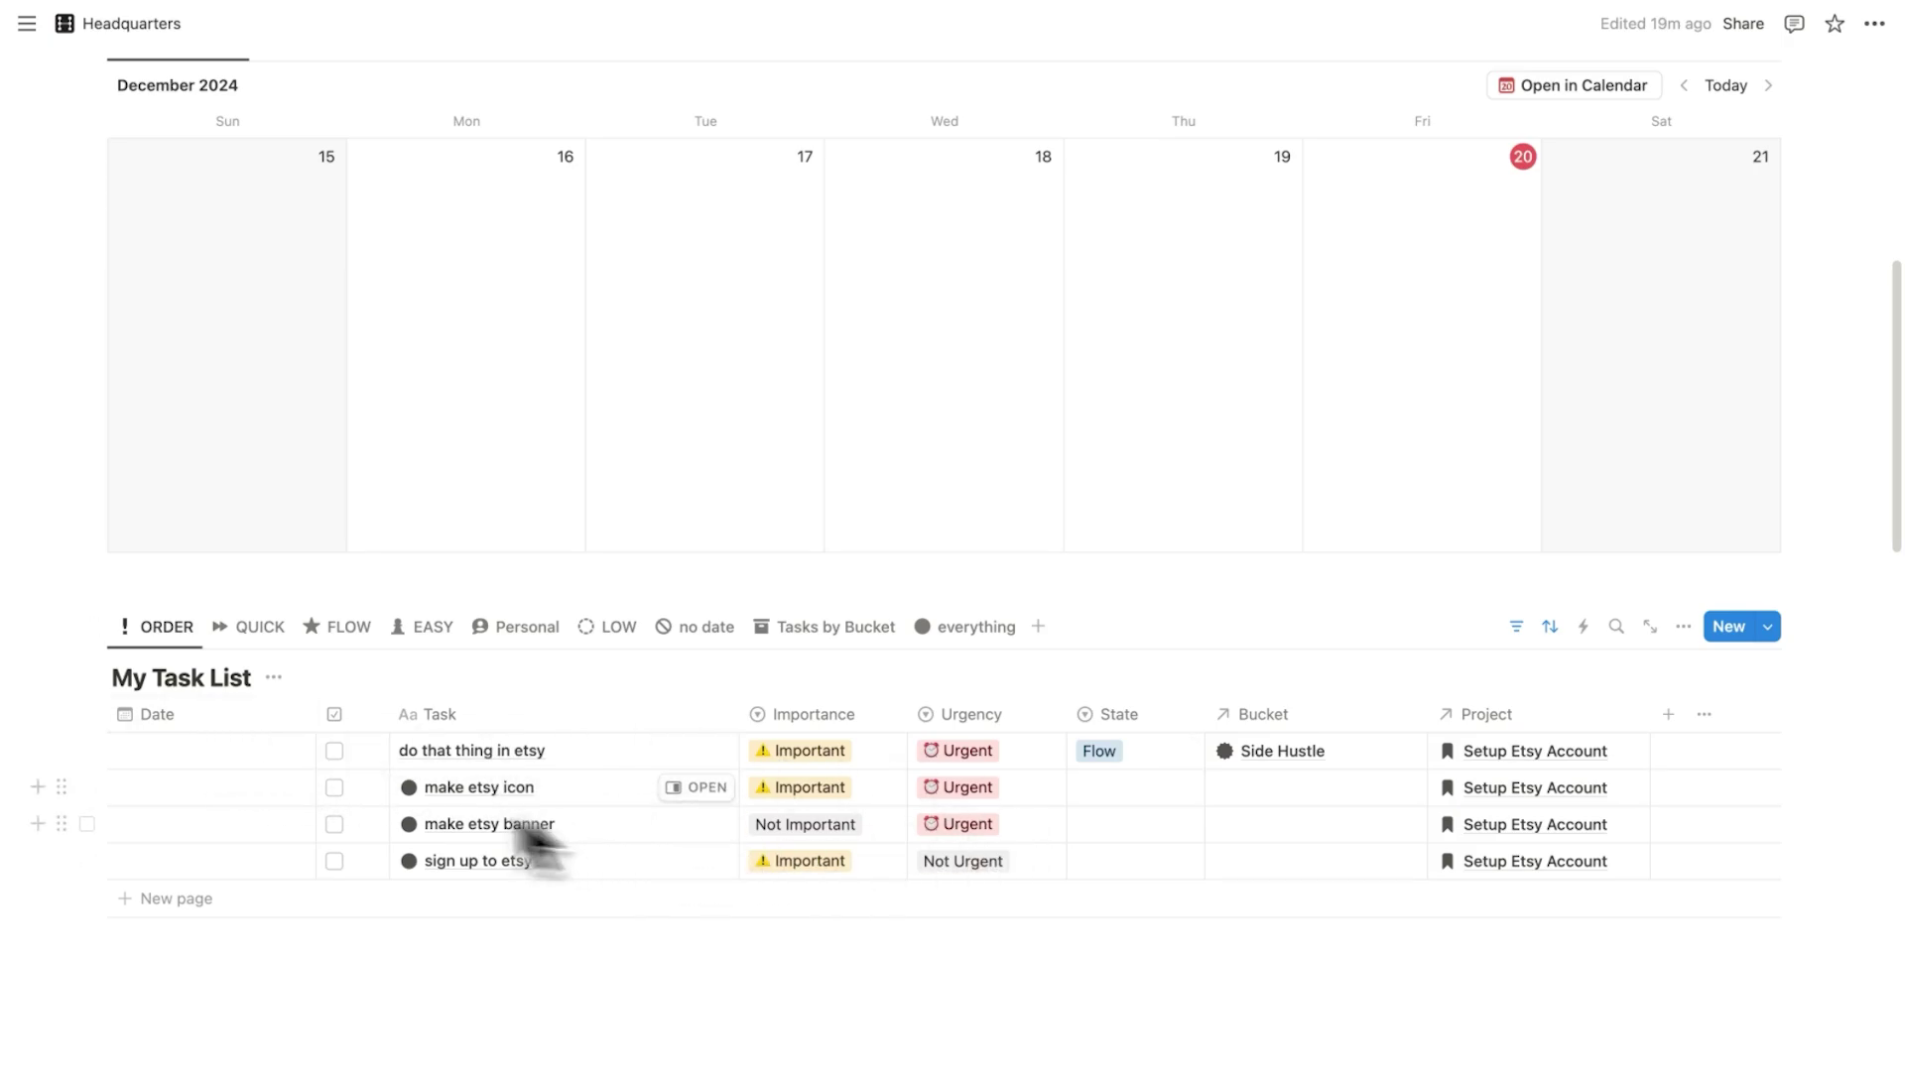
Schedule do that thing in etsy and make etsy icon for Friday, December 20
drag(64, 751, 1425, 430)
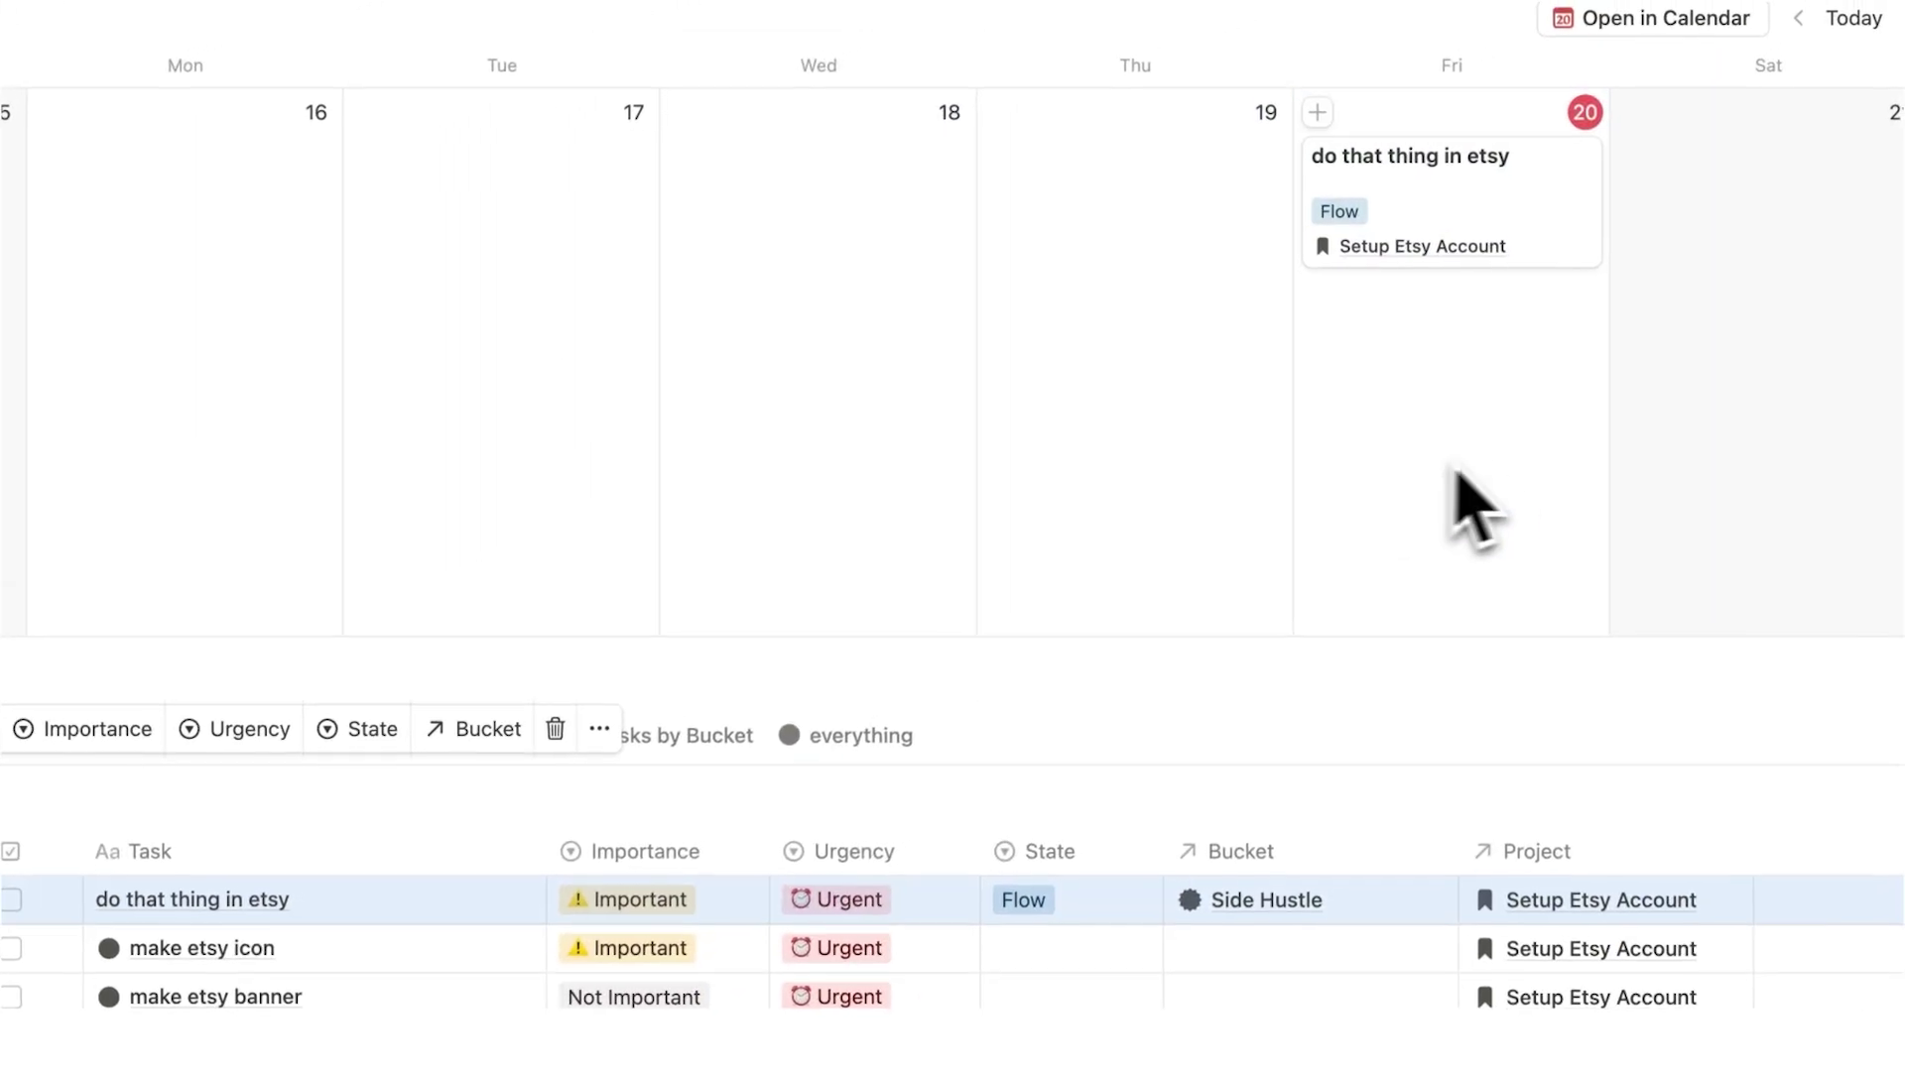
click(1470, 502)
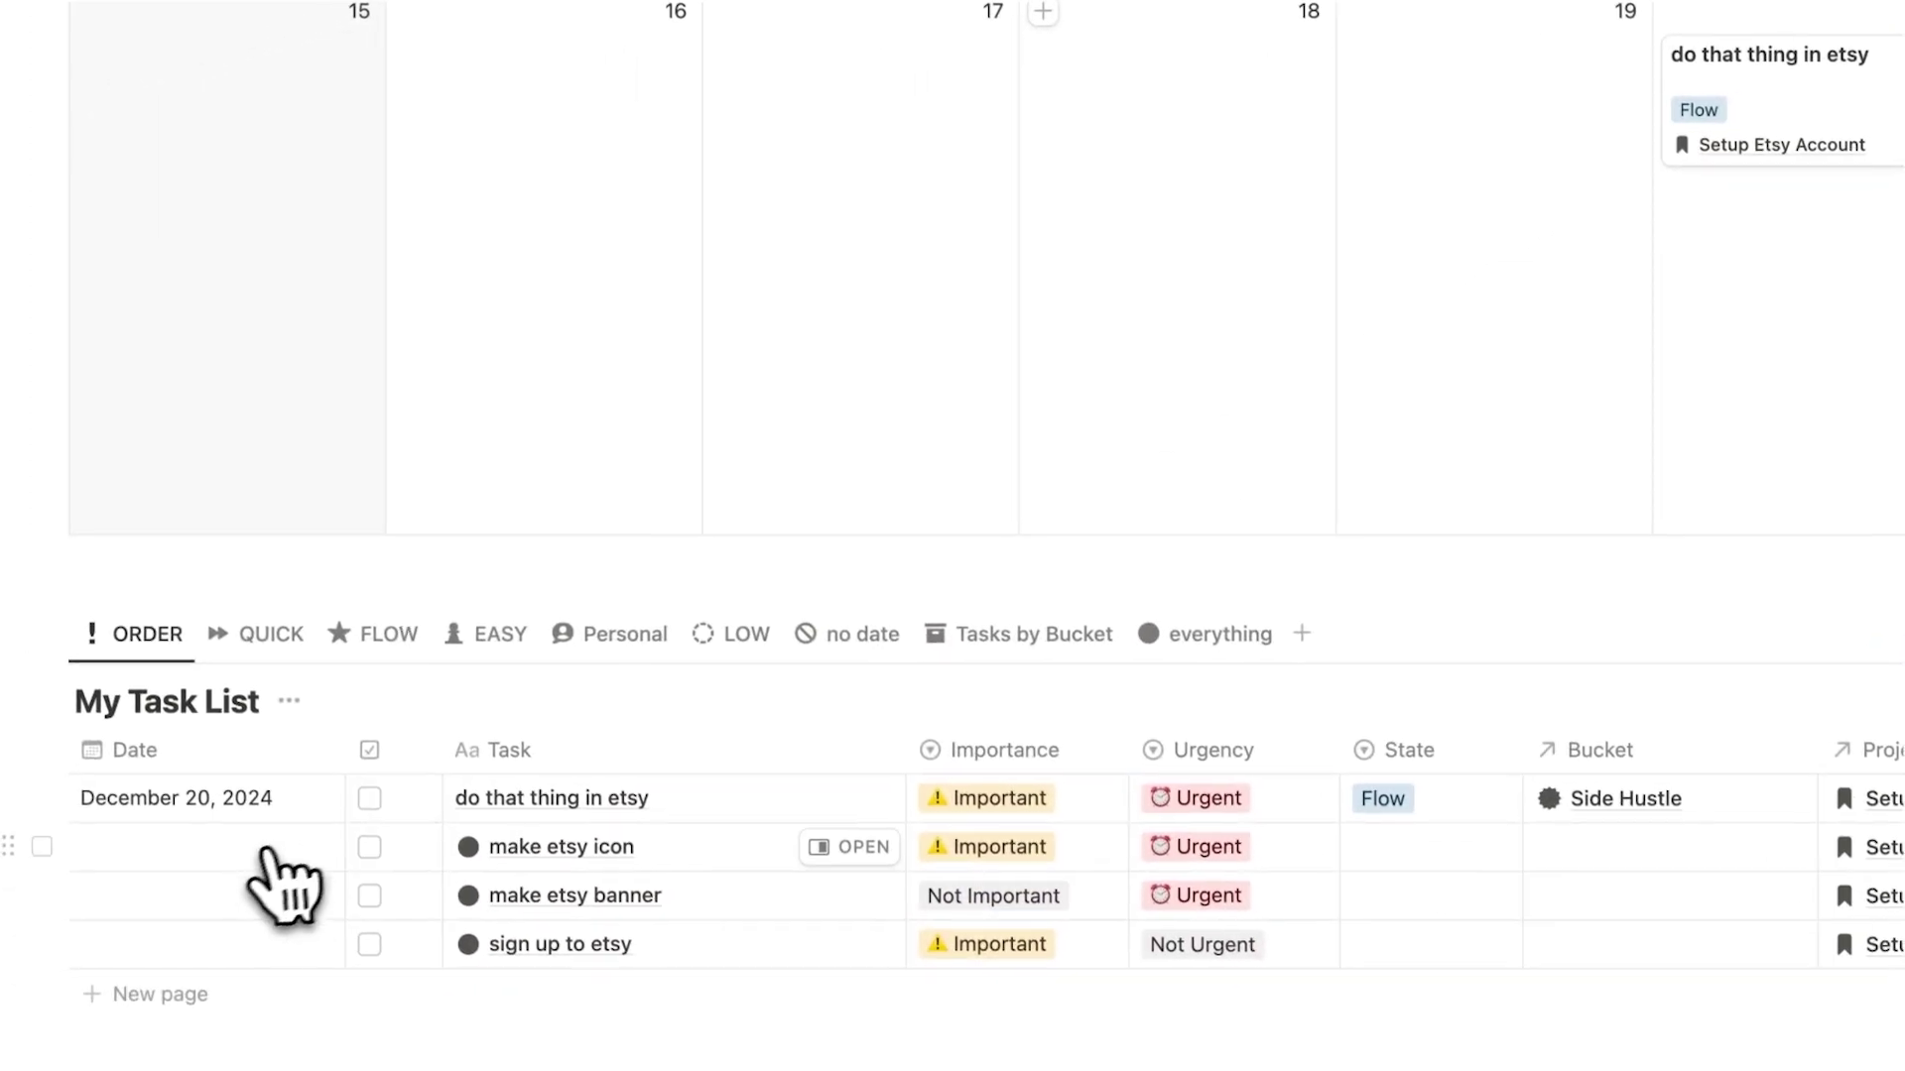
click(250, 858)
click(377, 372)
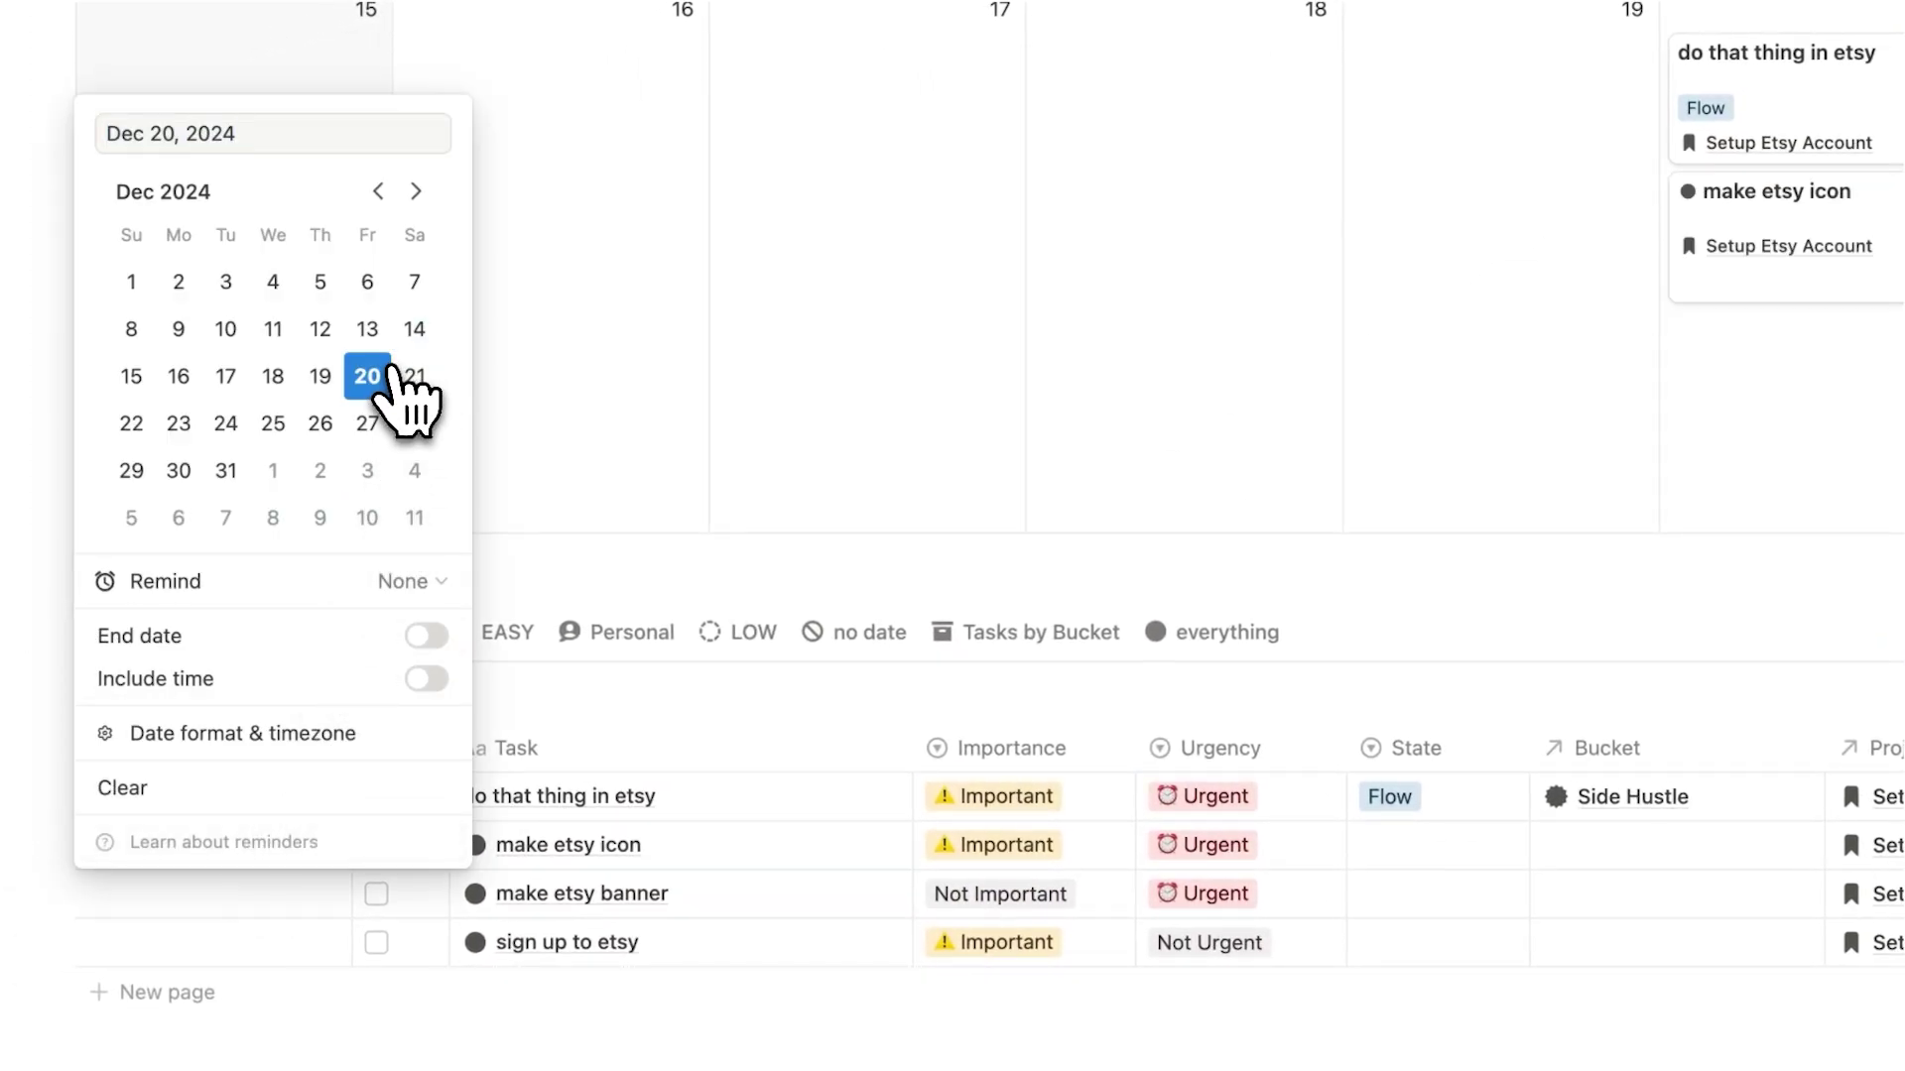
key(Escape)
scroll(808, 459, down, 5)
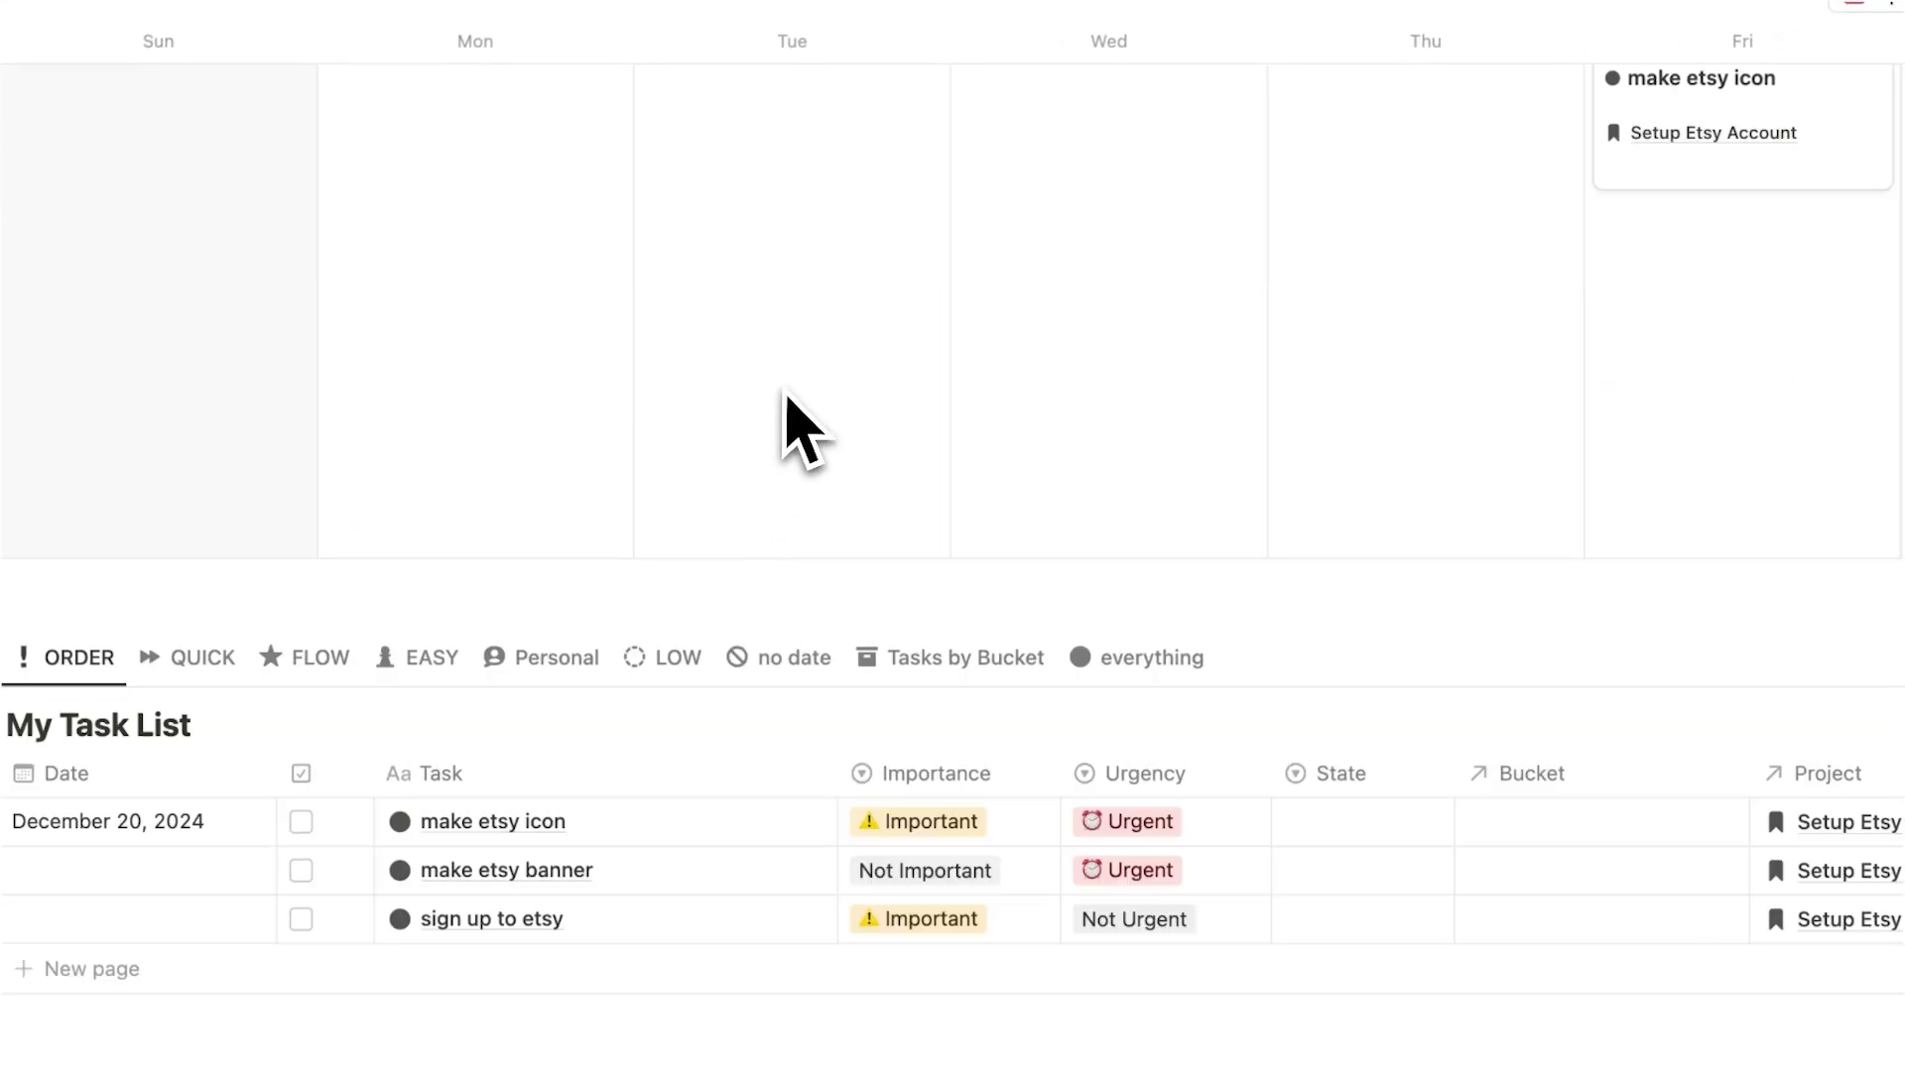
scroll(786, 397, up, 3)
Mark the make etsy icon task as Done
click(1825, 382)
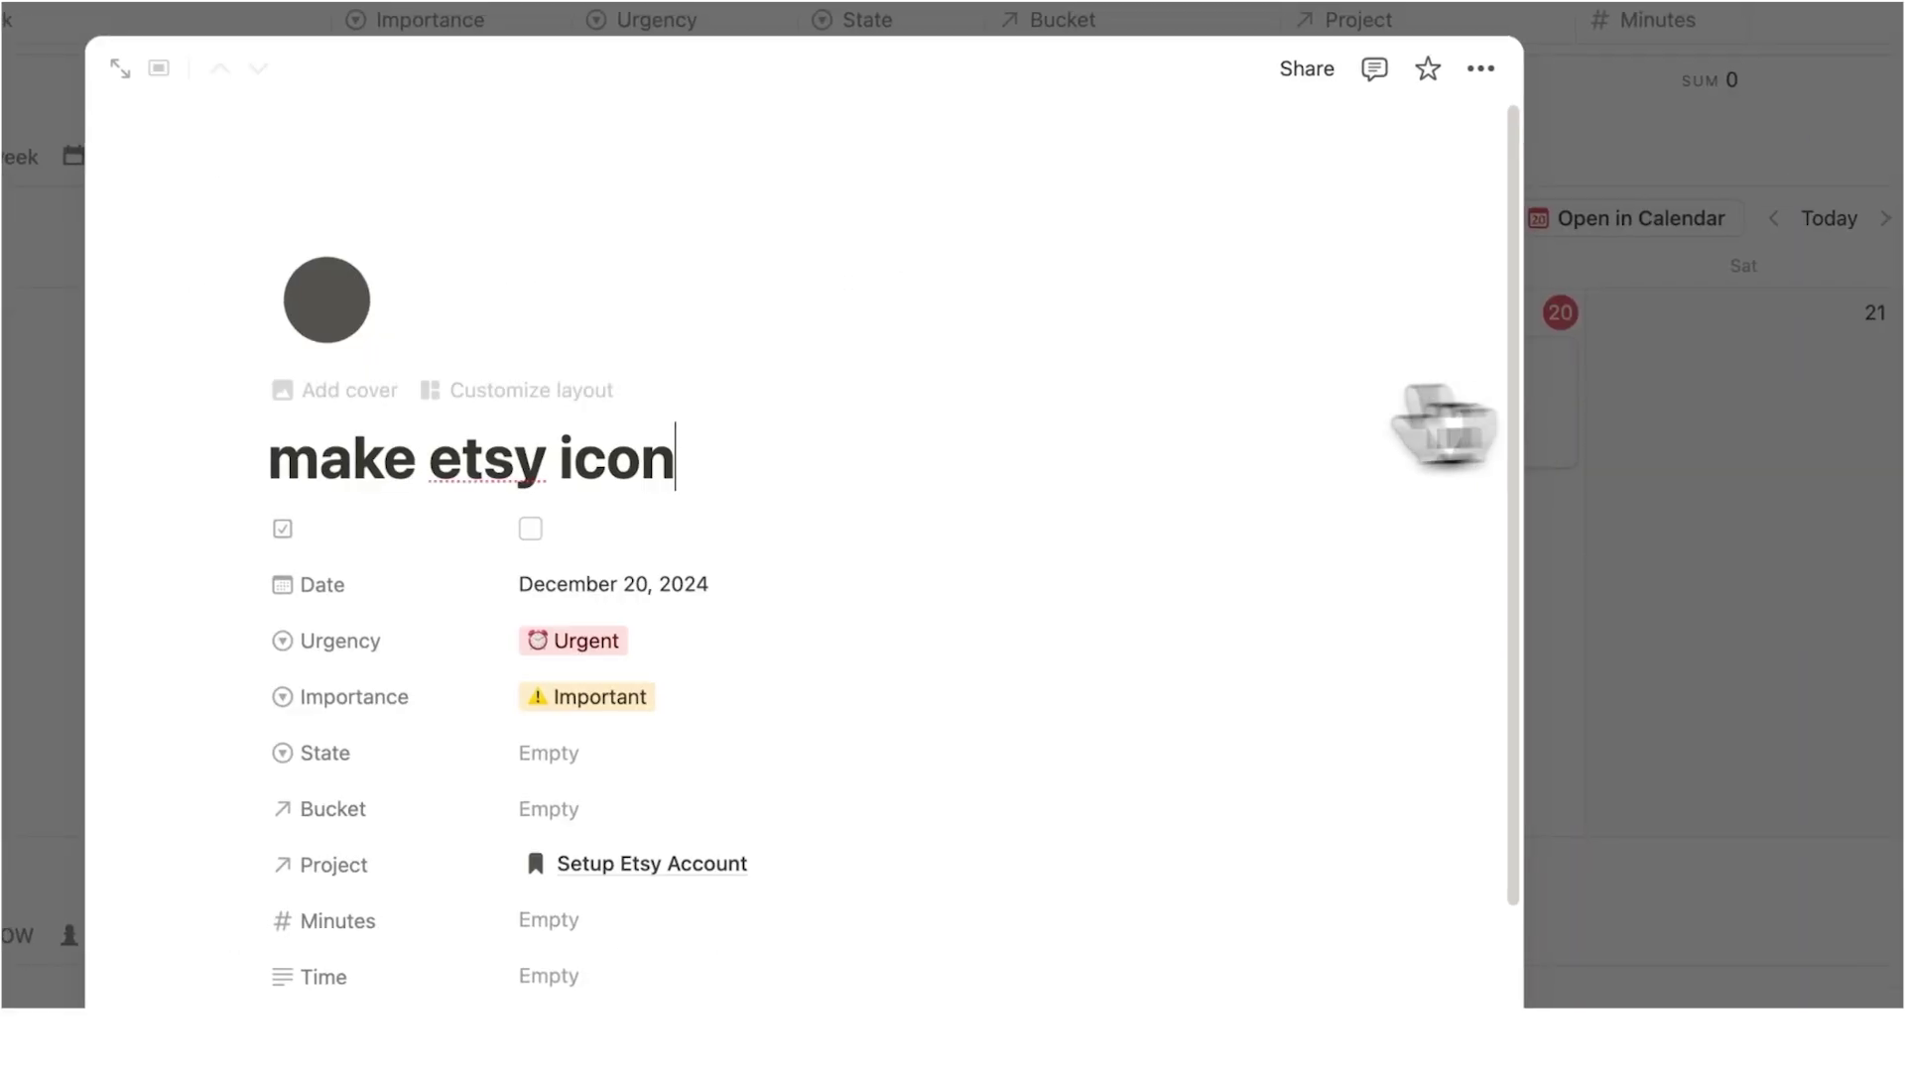
click(529, 529)
key(Escape)
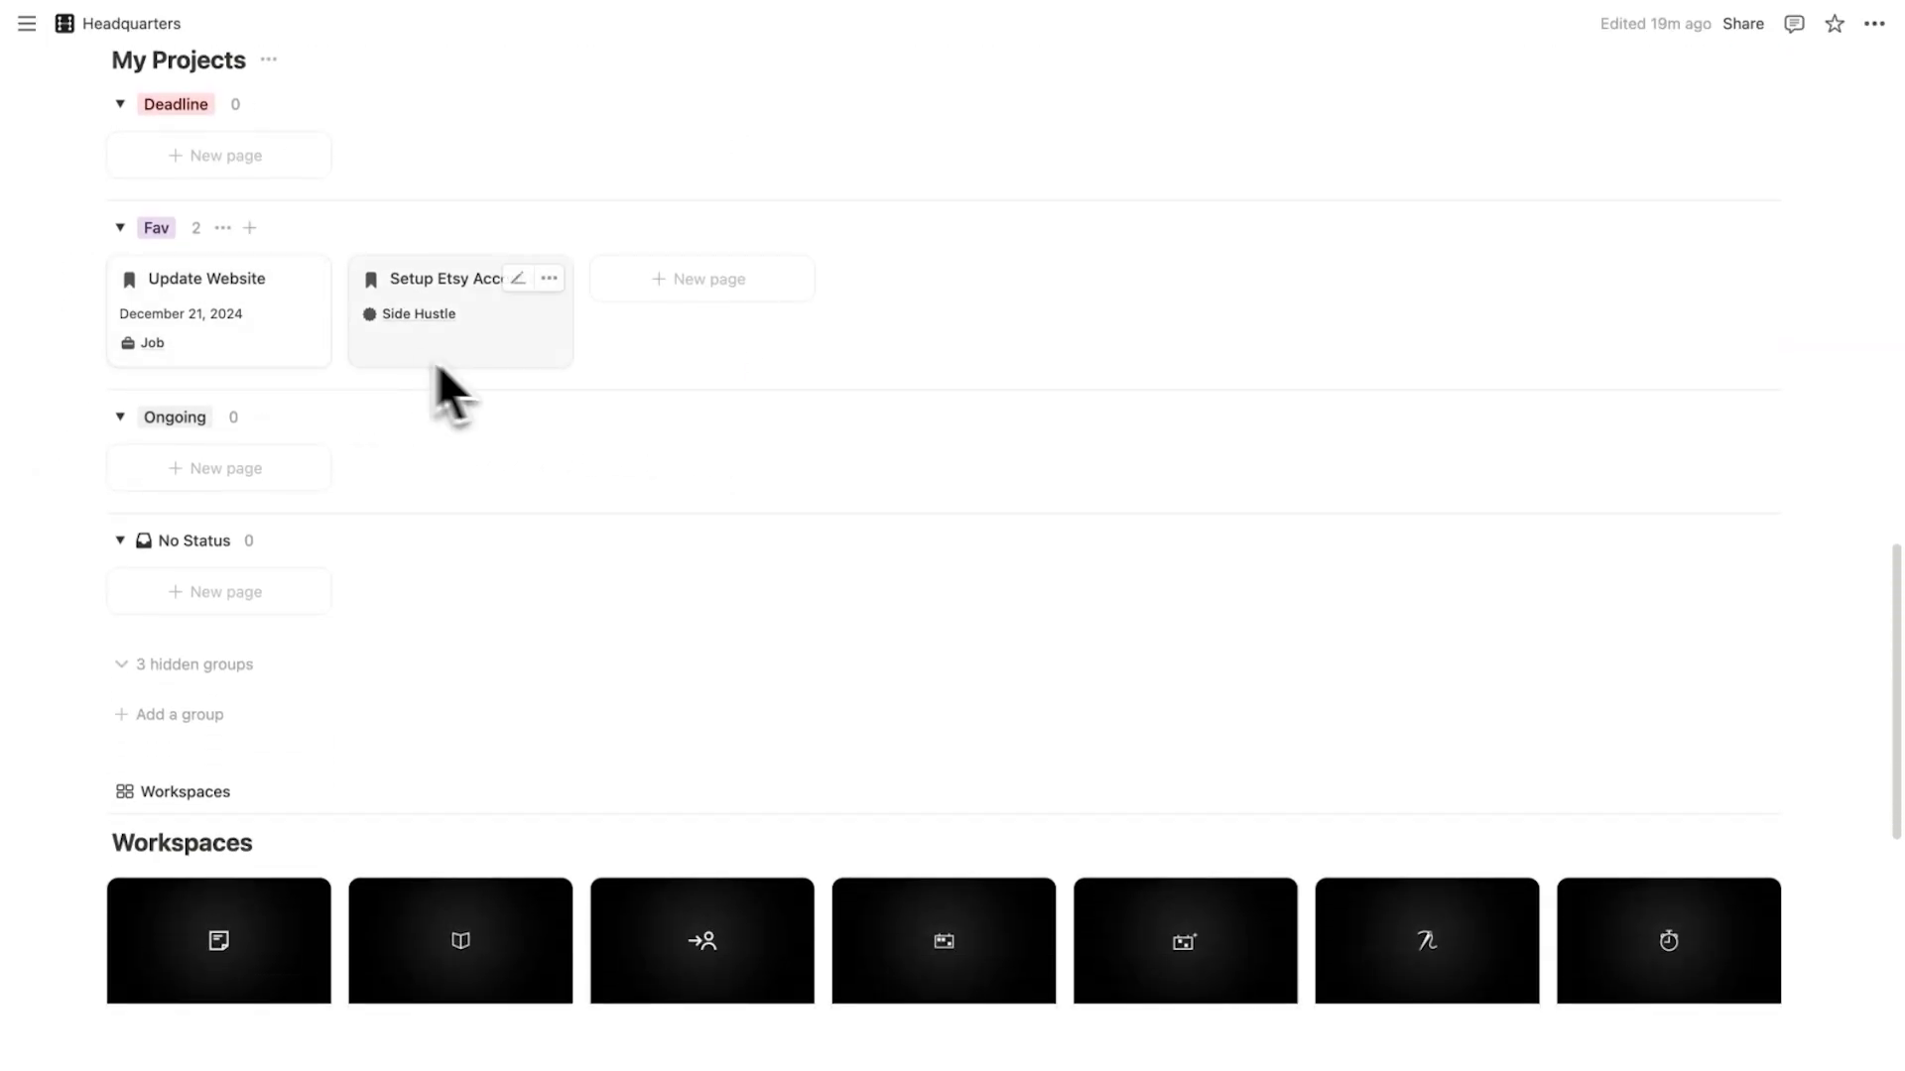
Add 'write new header text' as a new task under the Update Website project
click(303, 347)
click(238, 338)
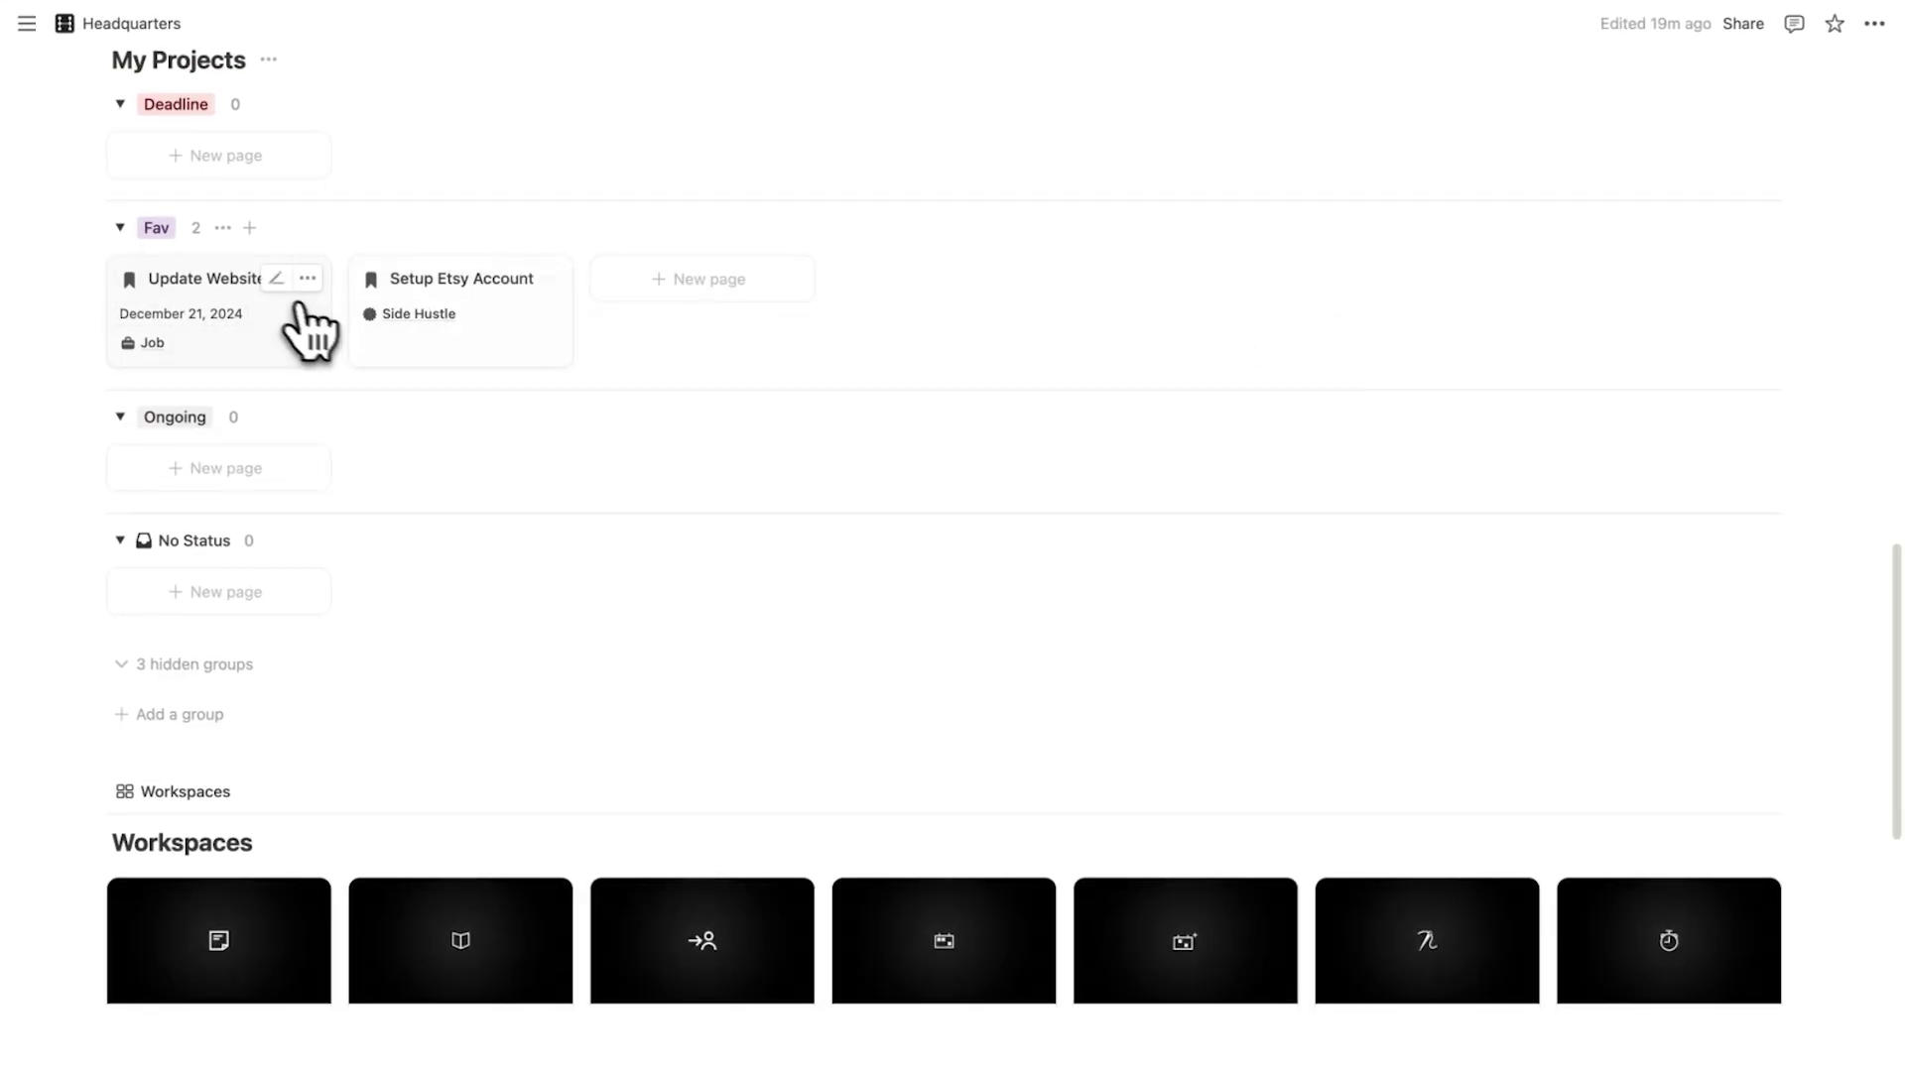
click(290, 347)
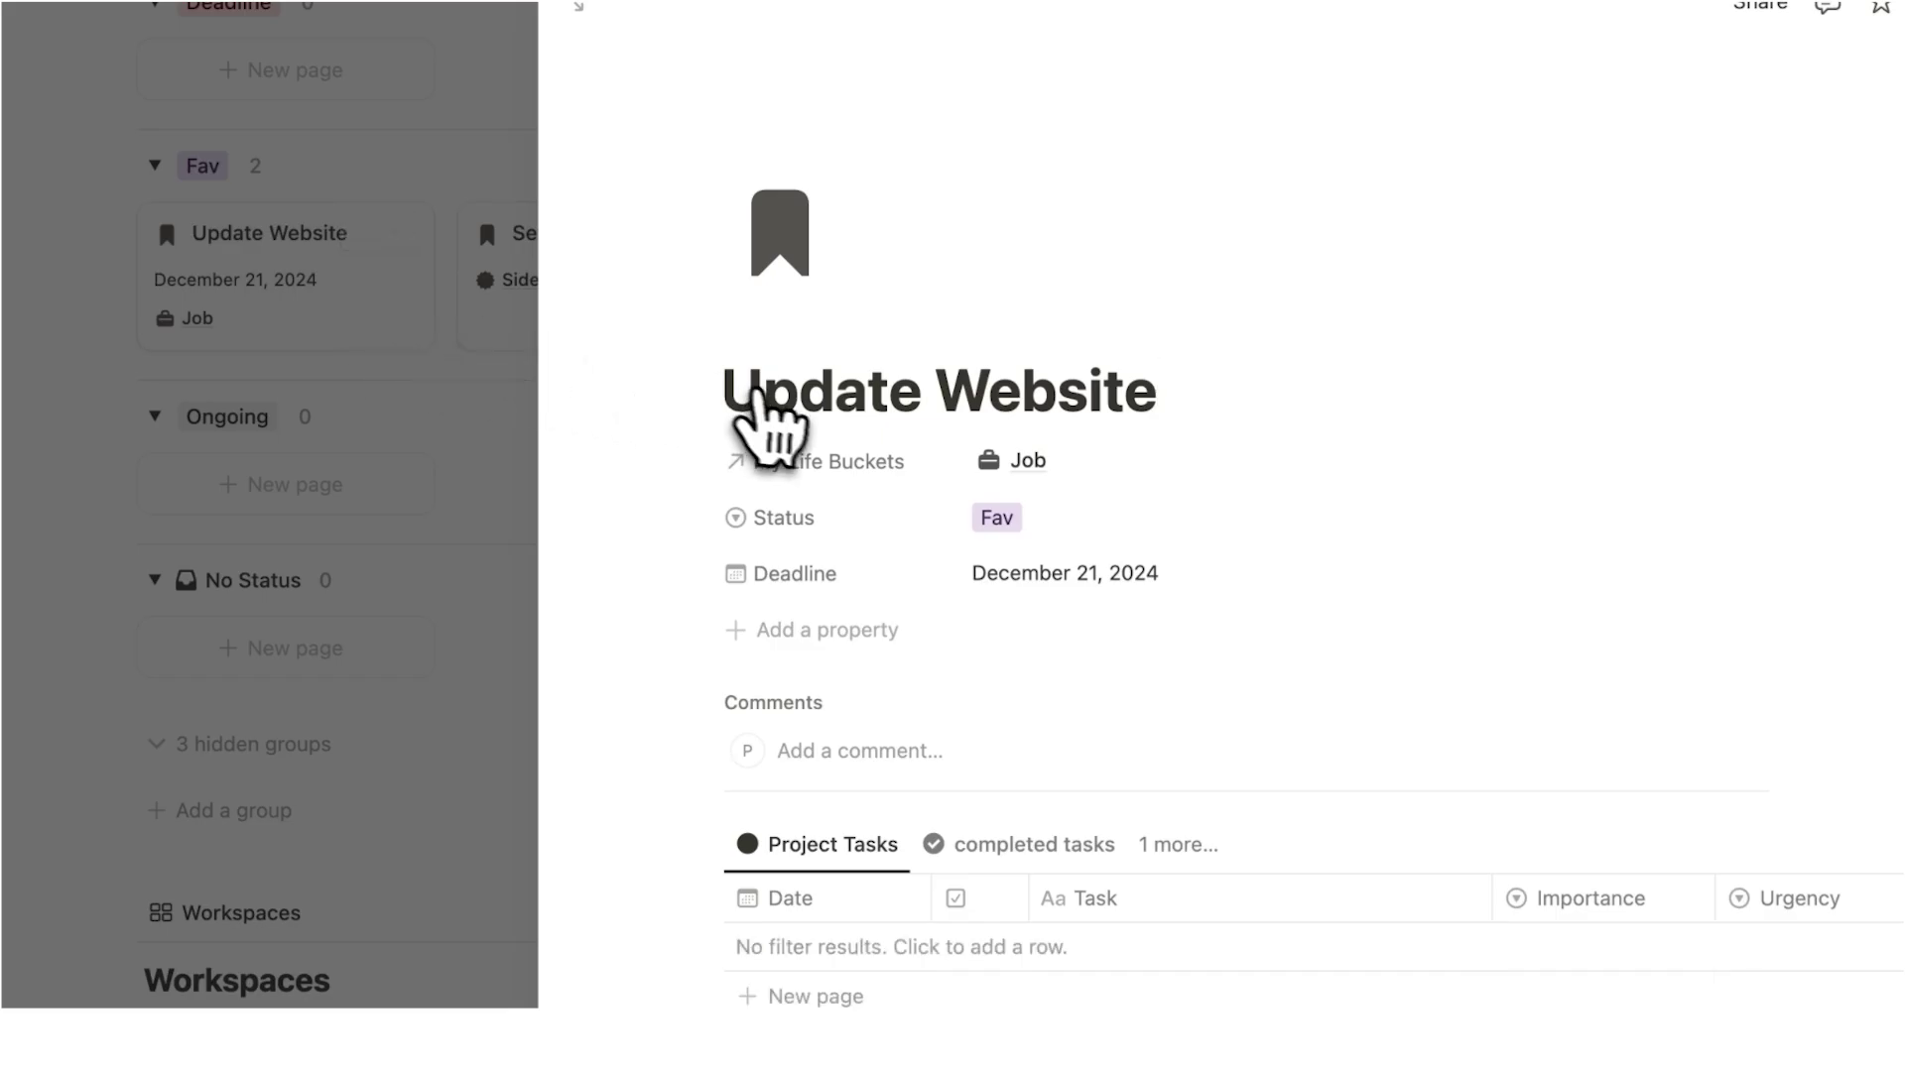
click(864, 997)
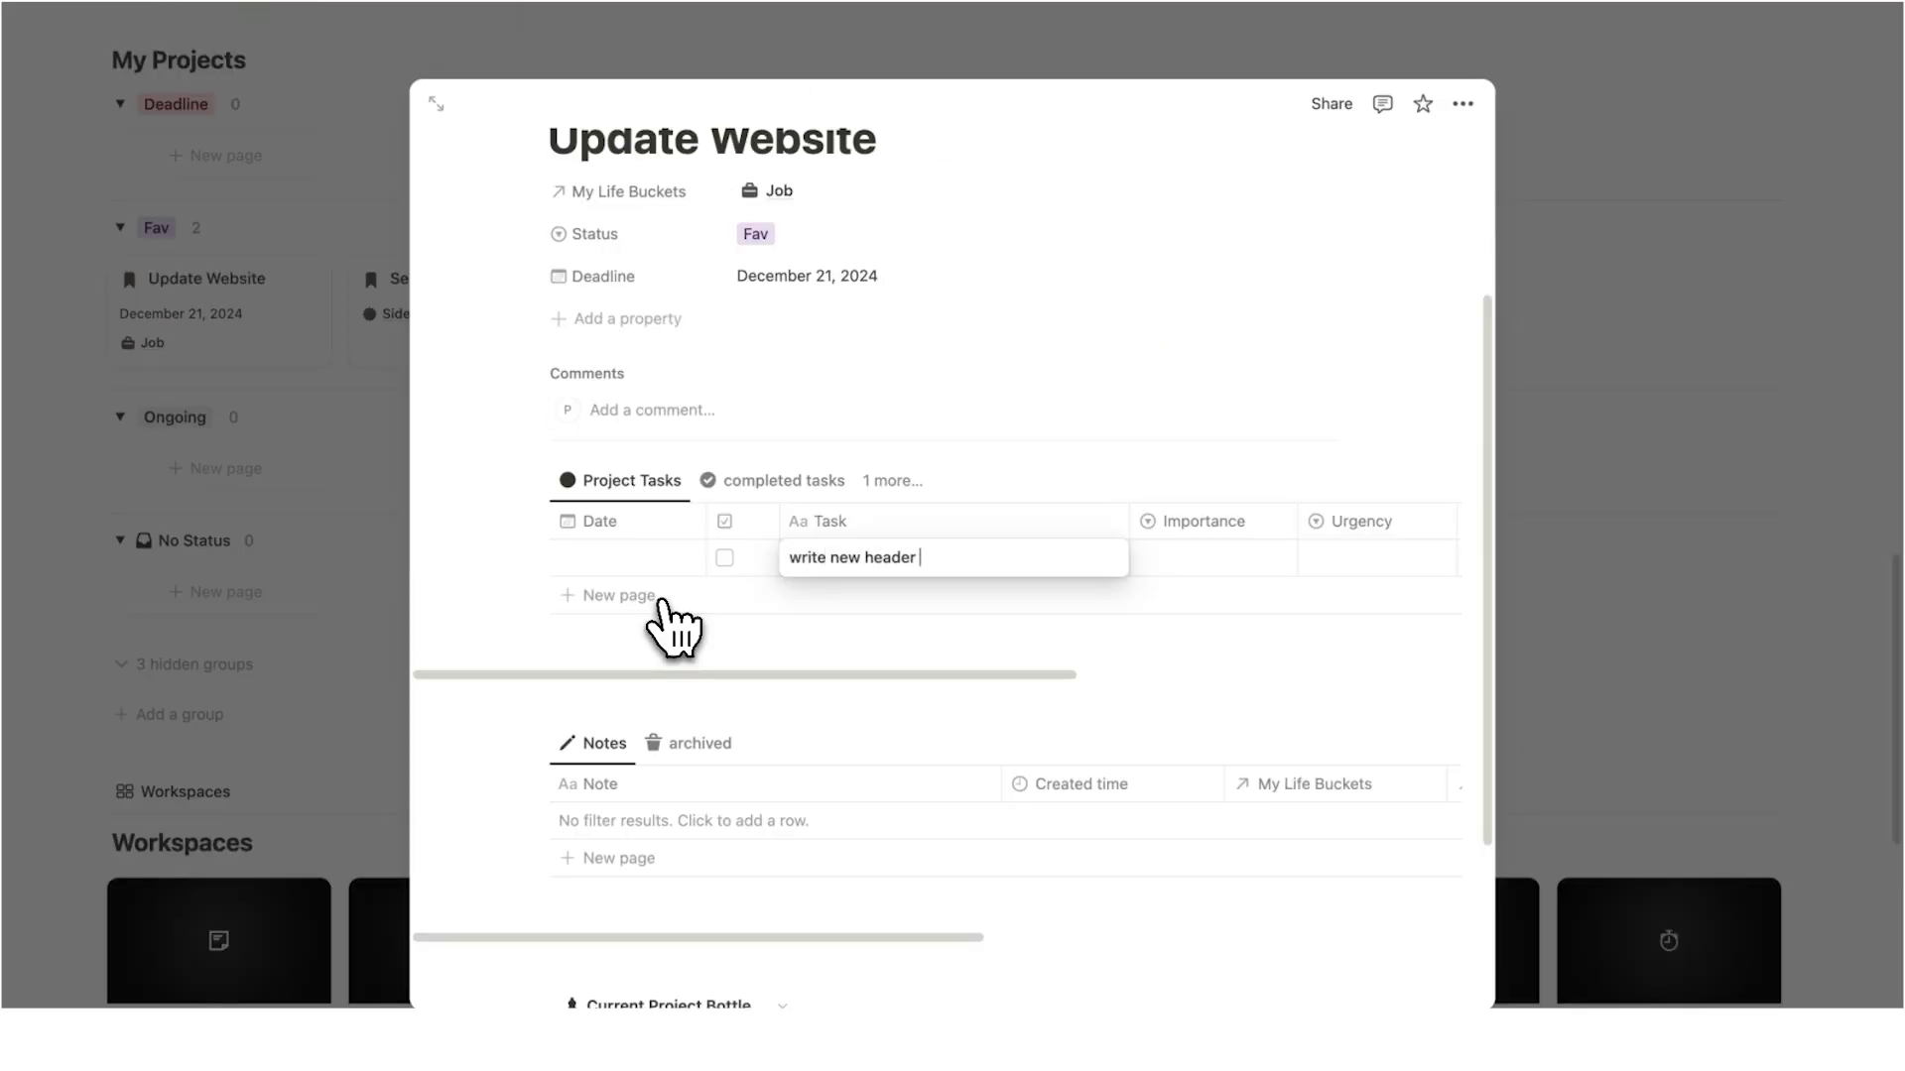
key(Escape)
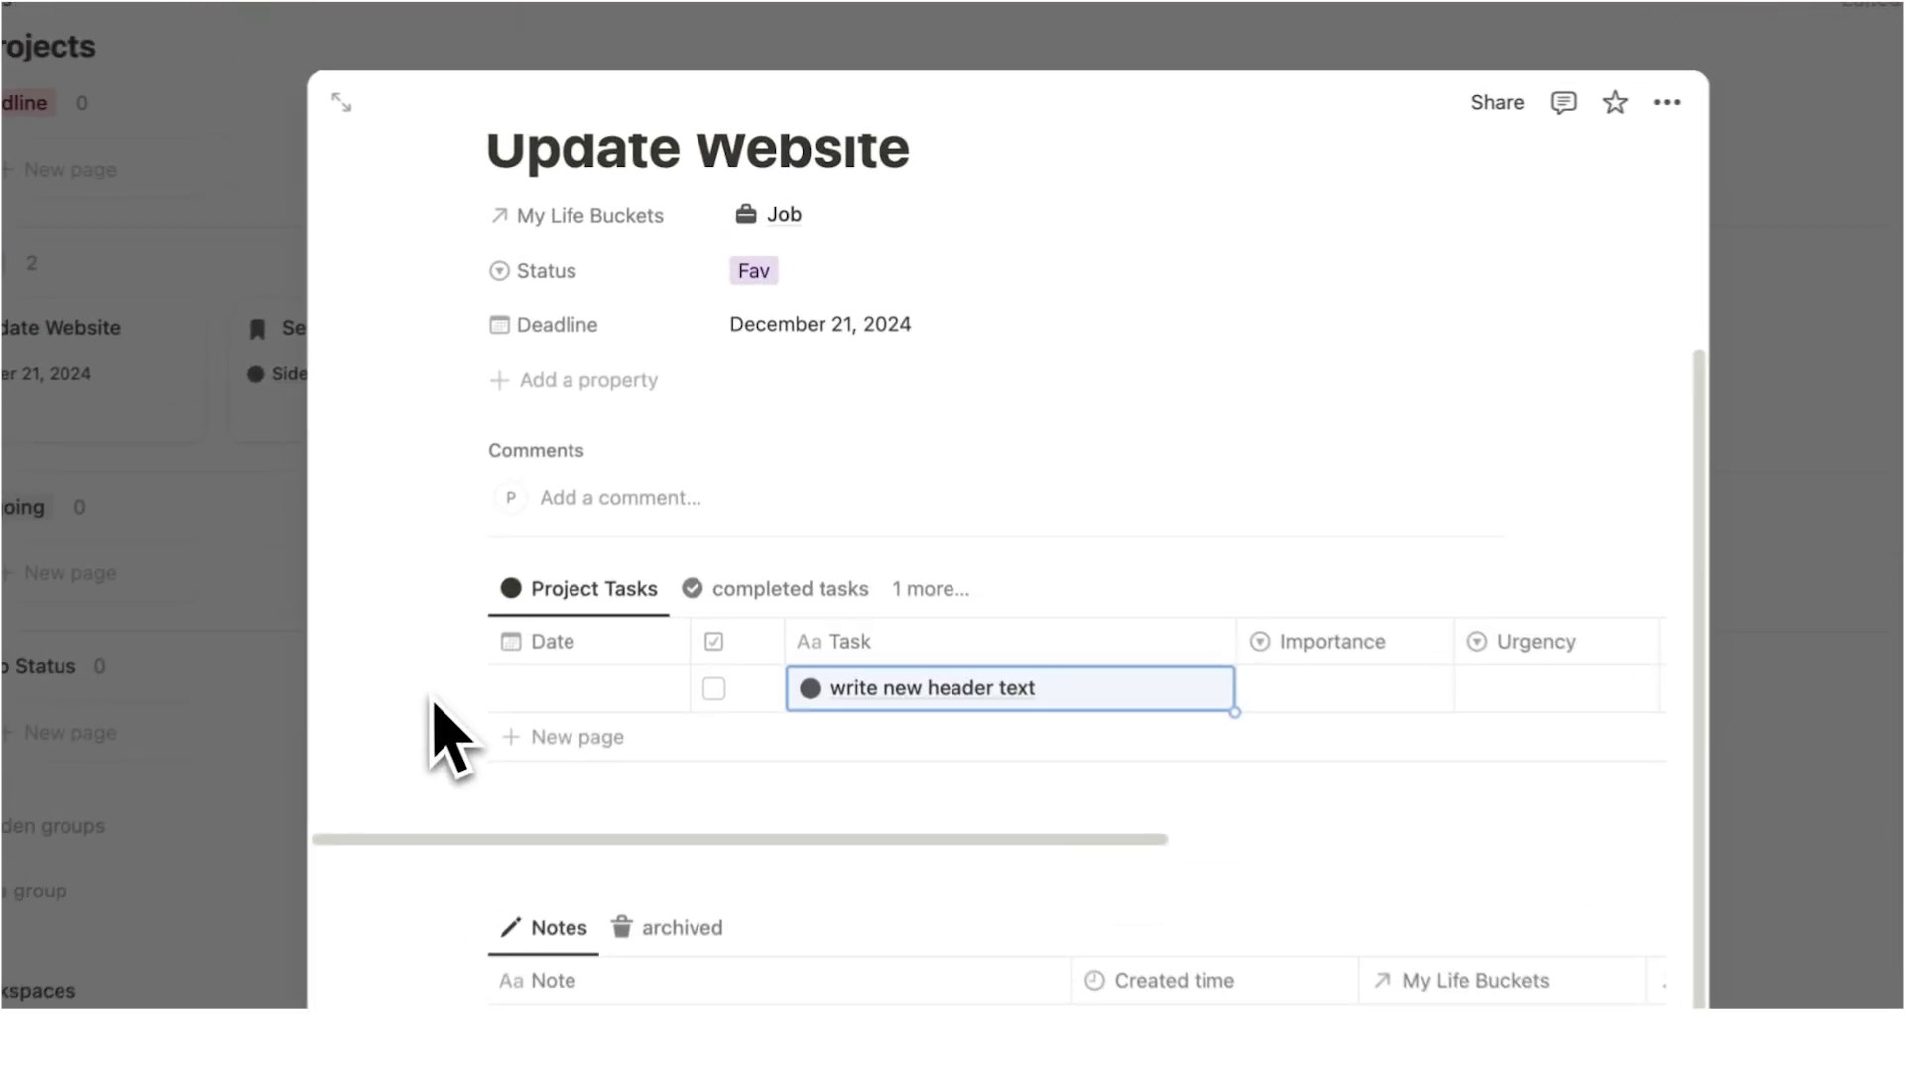
scroll(514, 585, up, 3)
click(1736, 555)
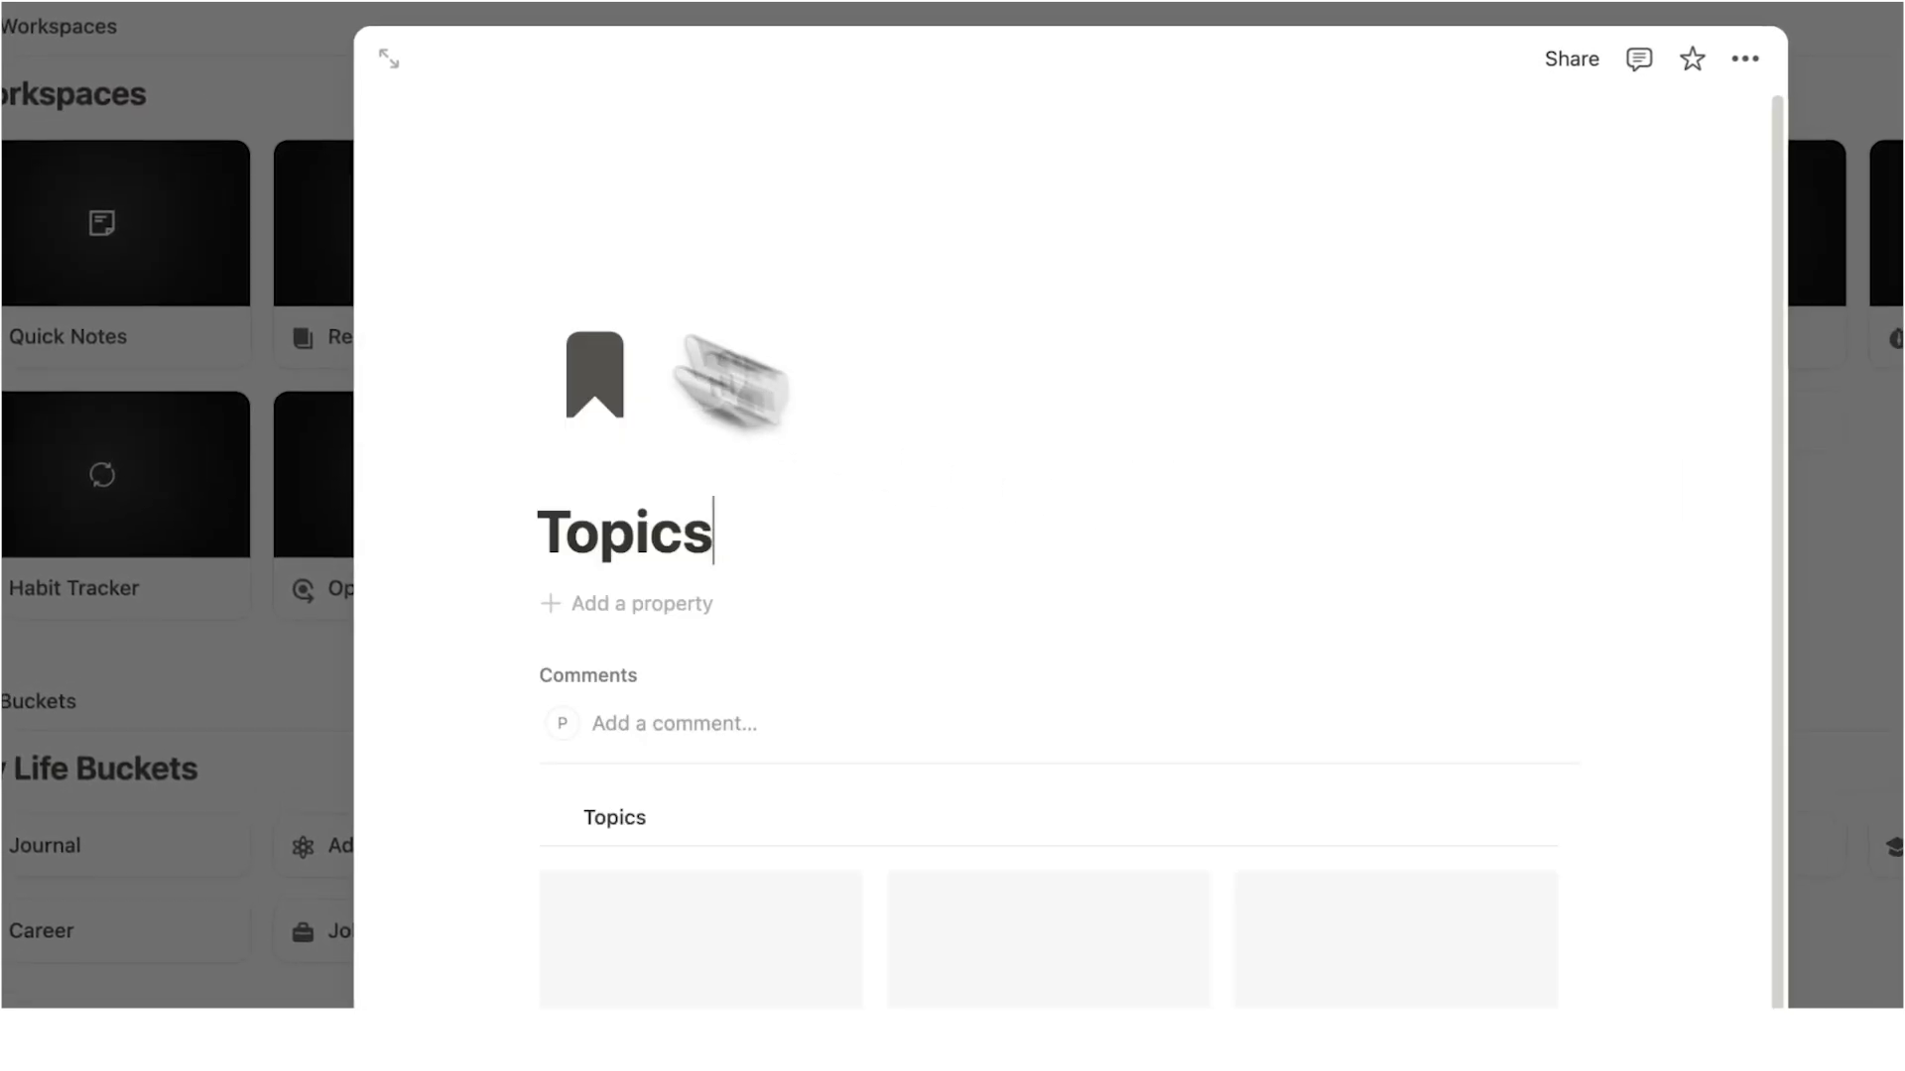
Add a new Topics page named 'Productivity', then navigate back to Headquarters
click(388, 57)
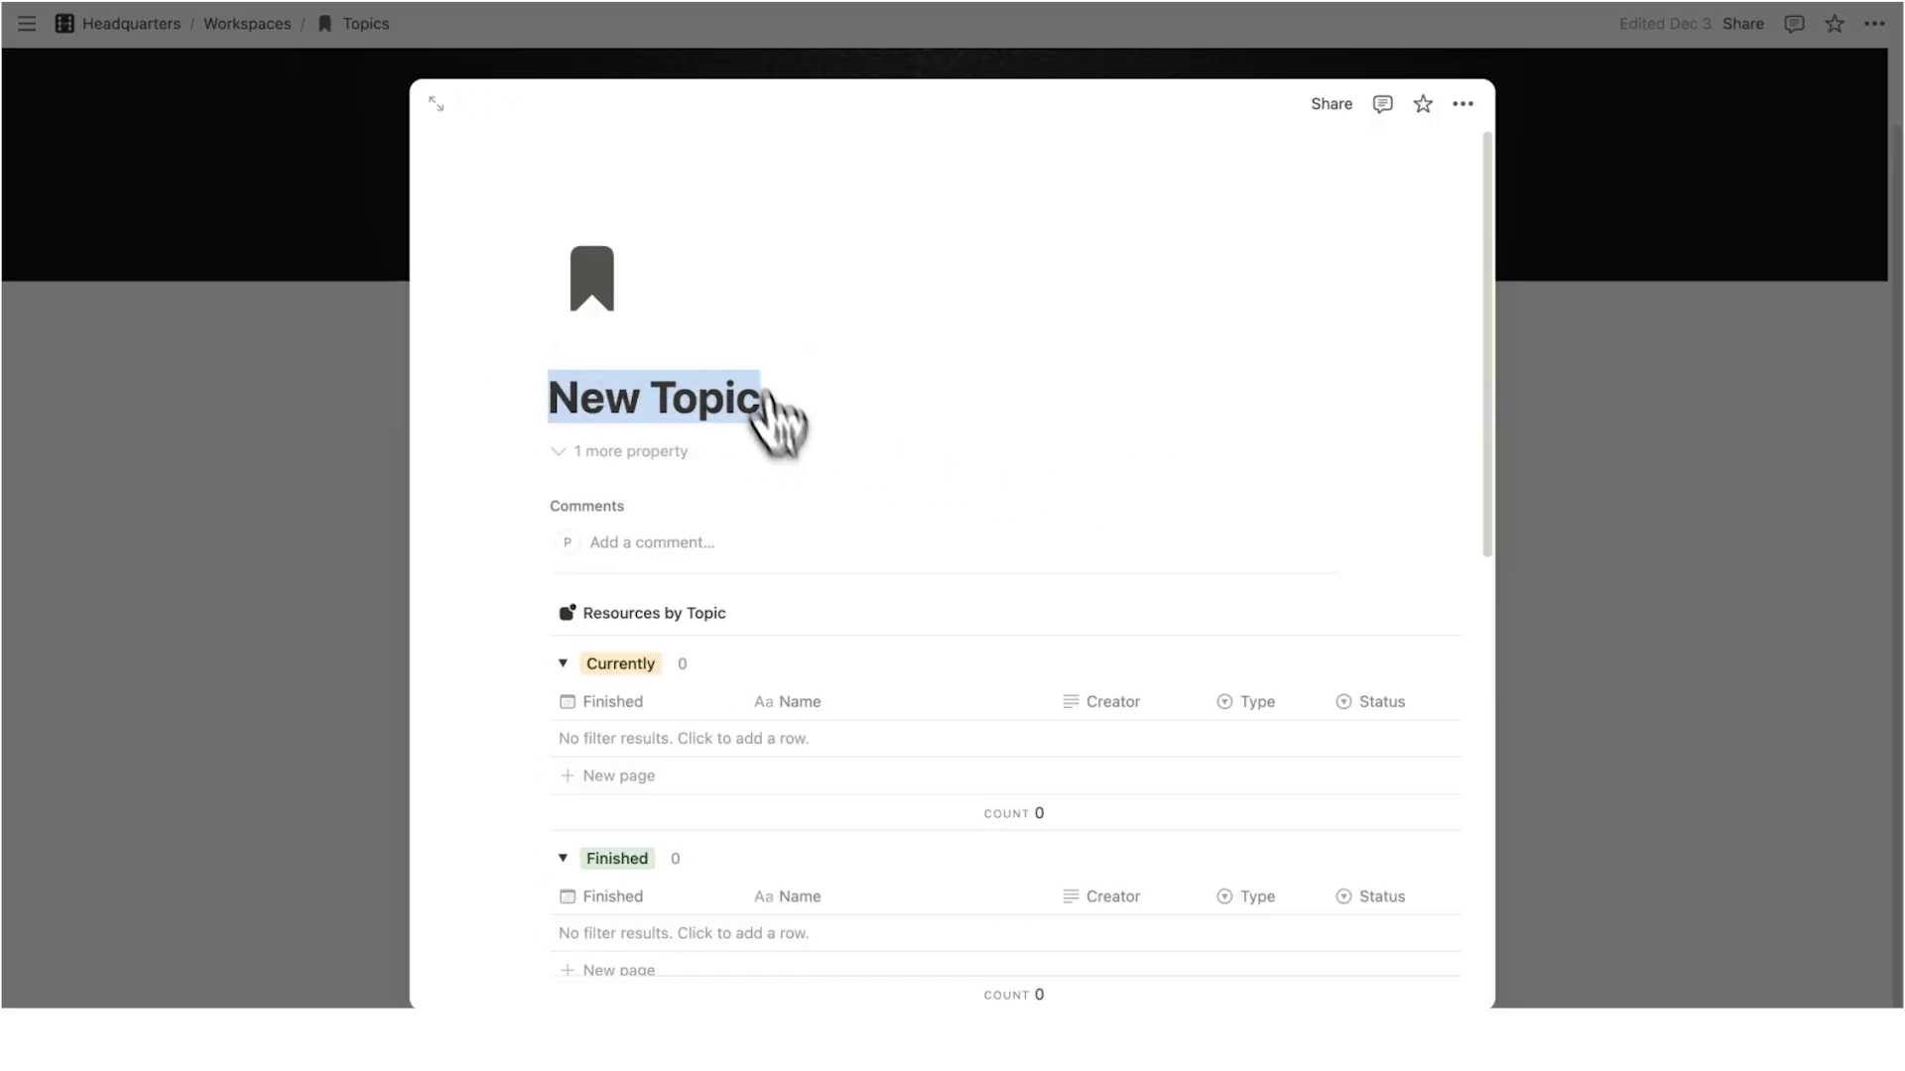
scroll(519, 404, down, 5)
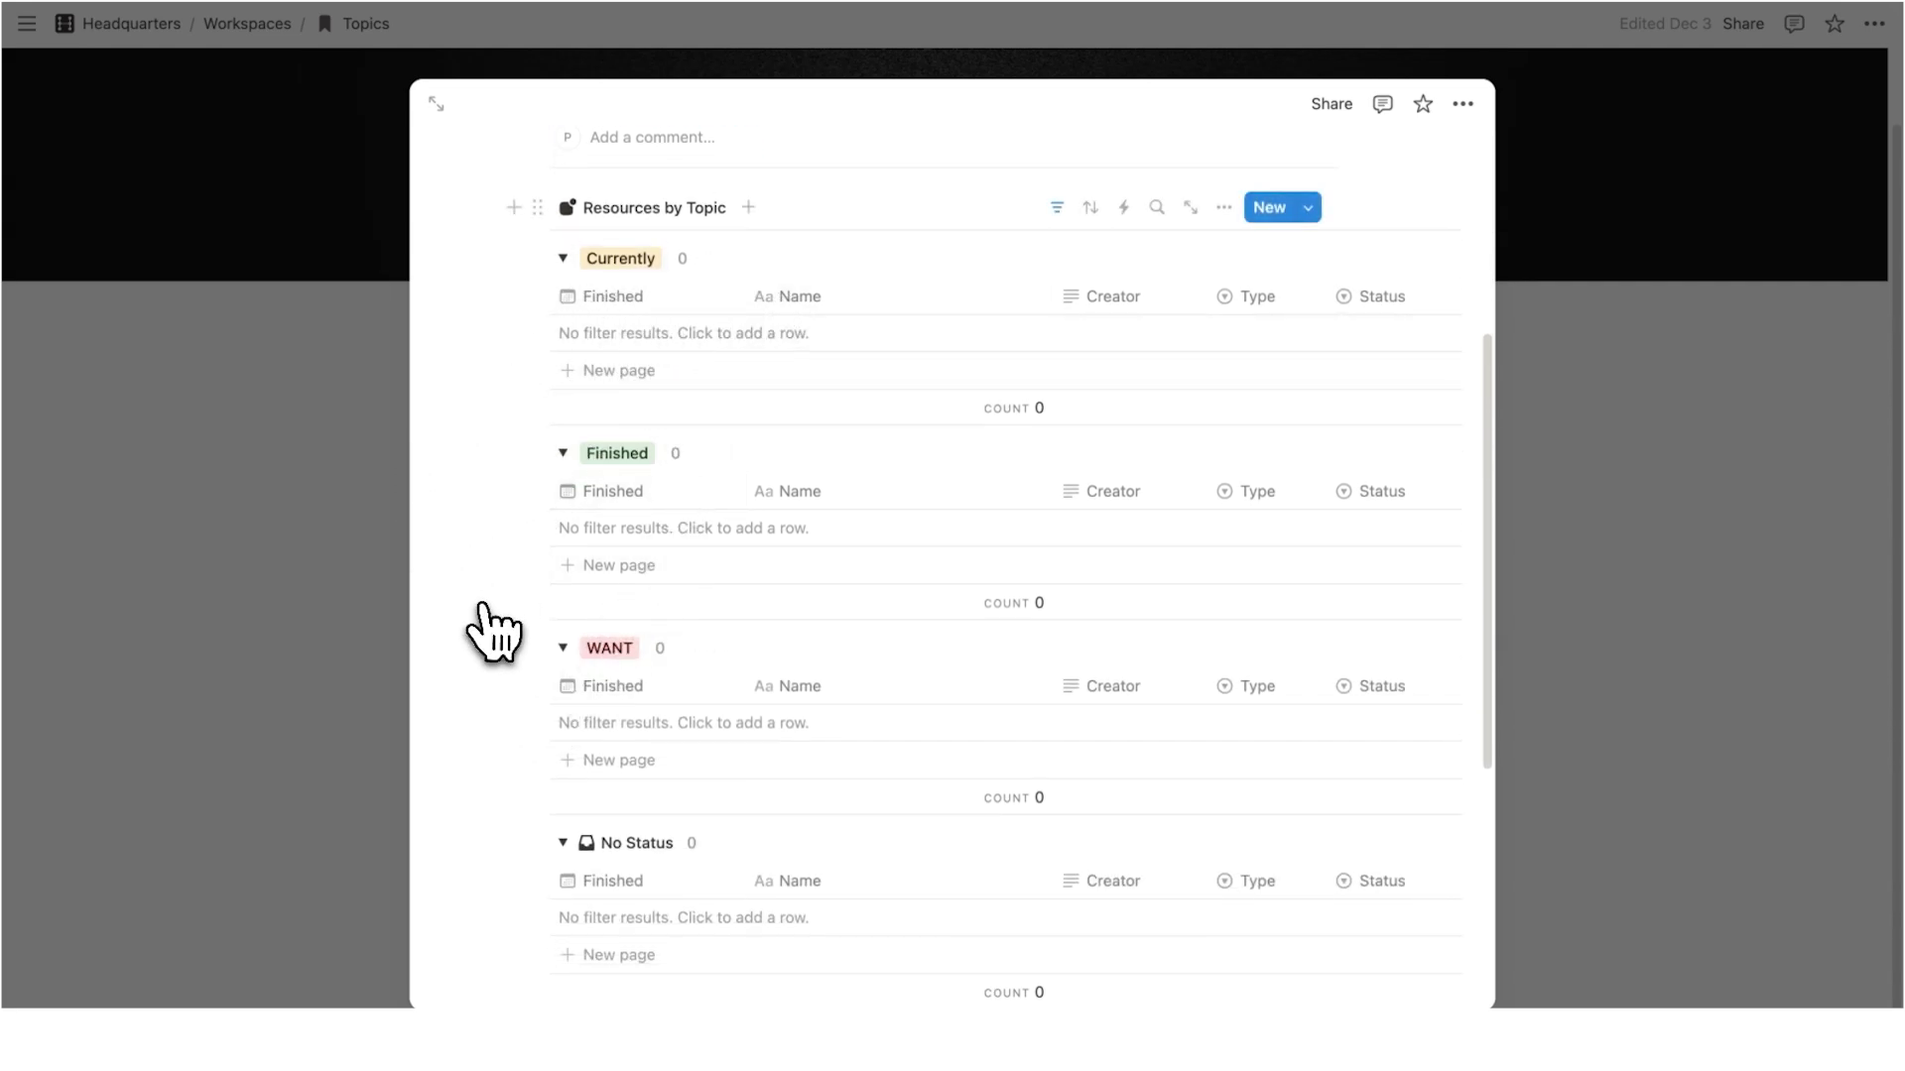
scroll(493, 635, down, 2)
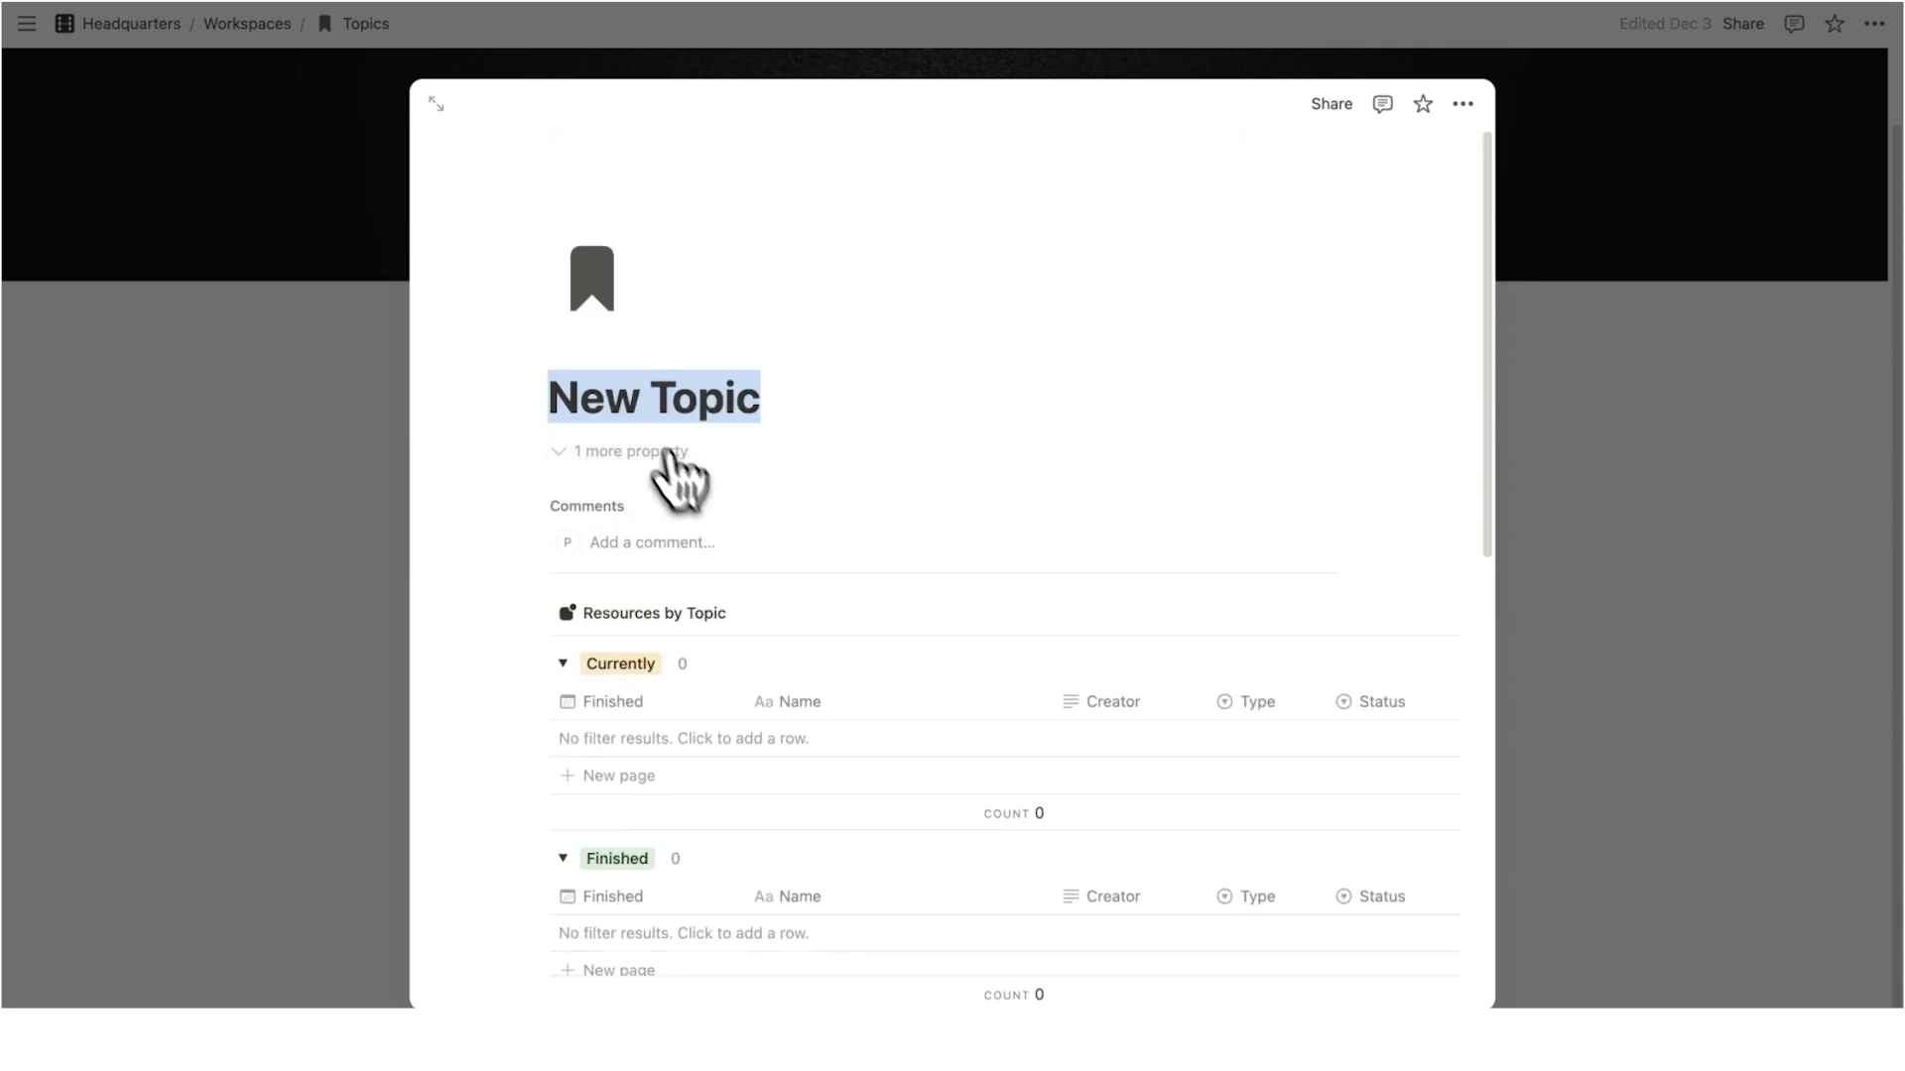
scroll(521, 451, down, 5)
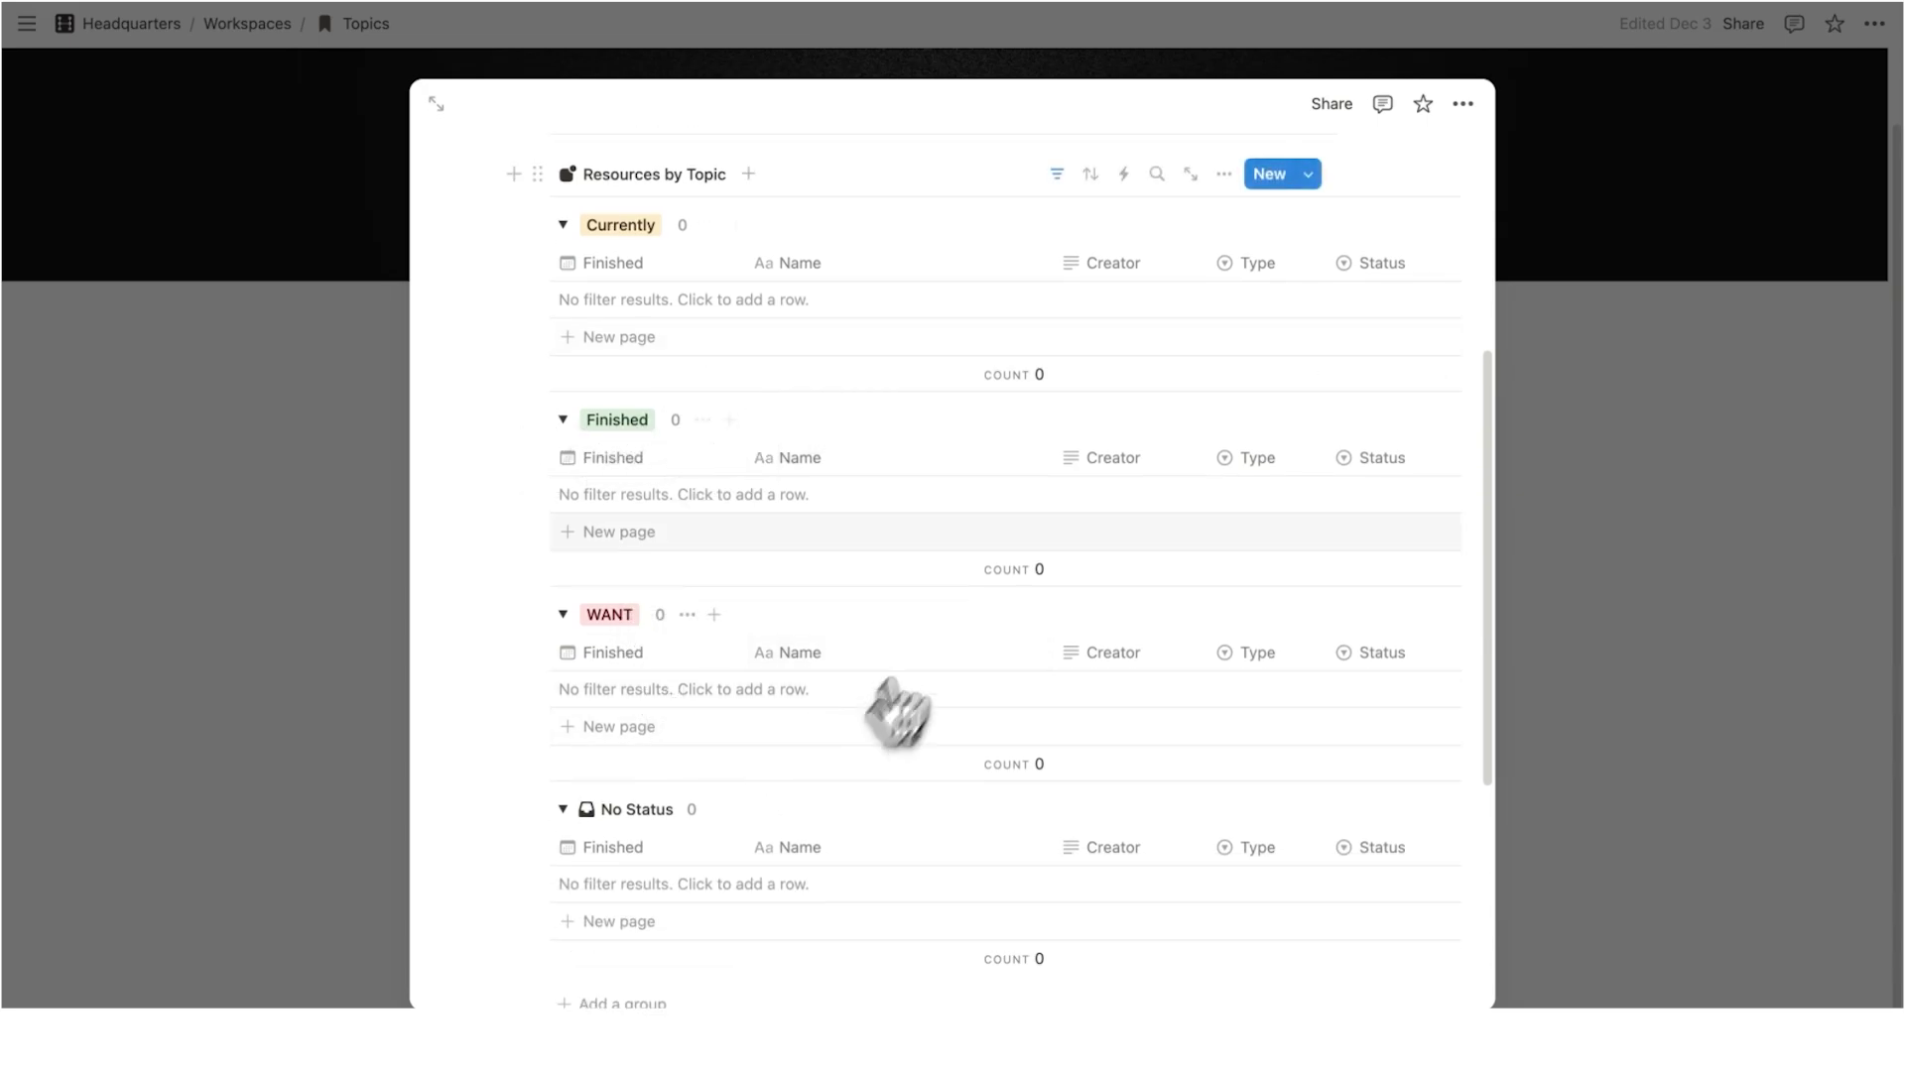
scroll(595, 476, down, 5)
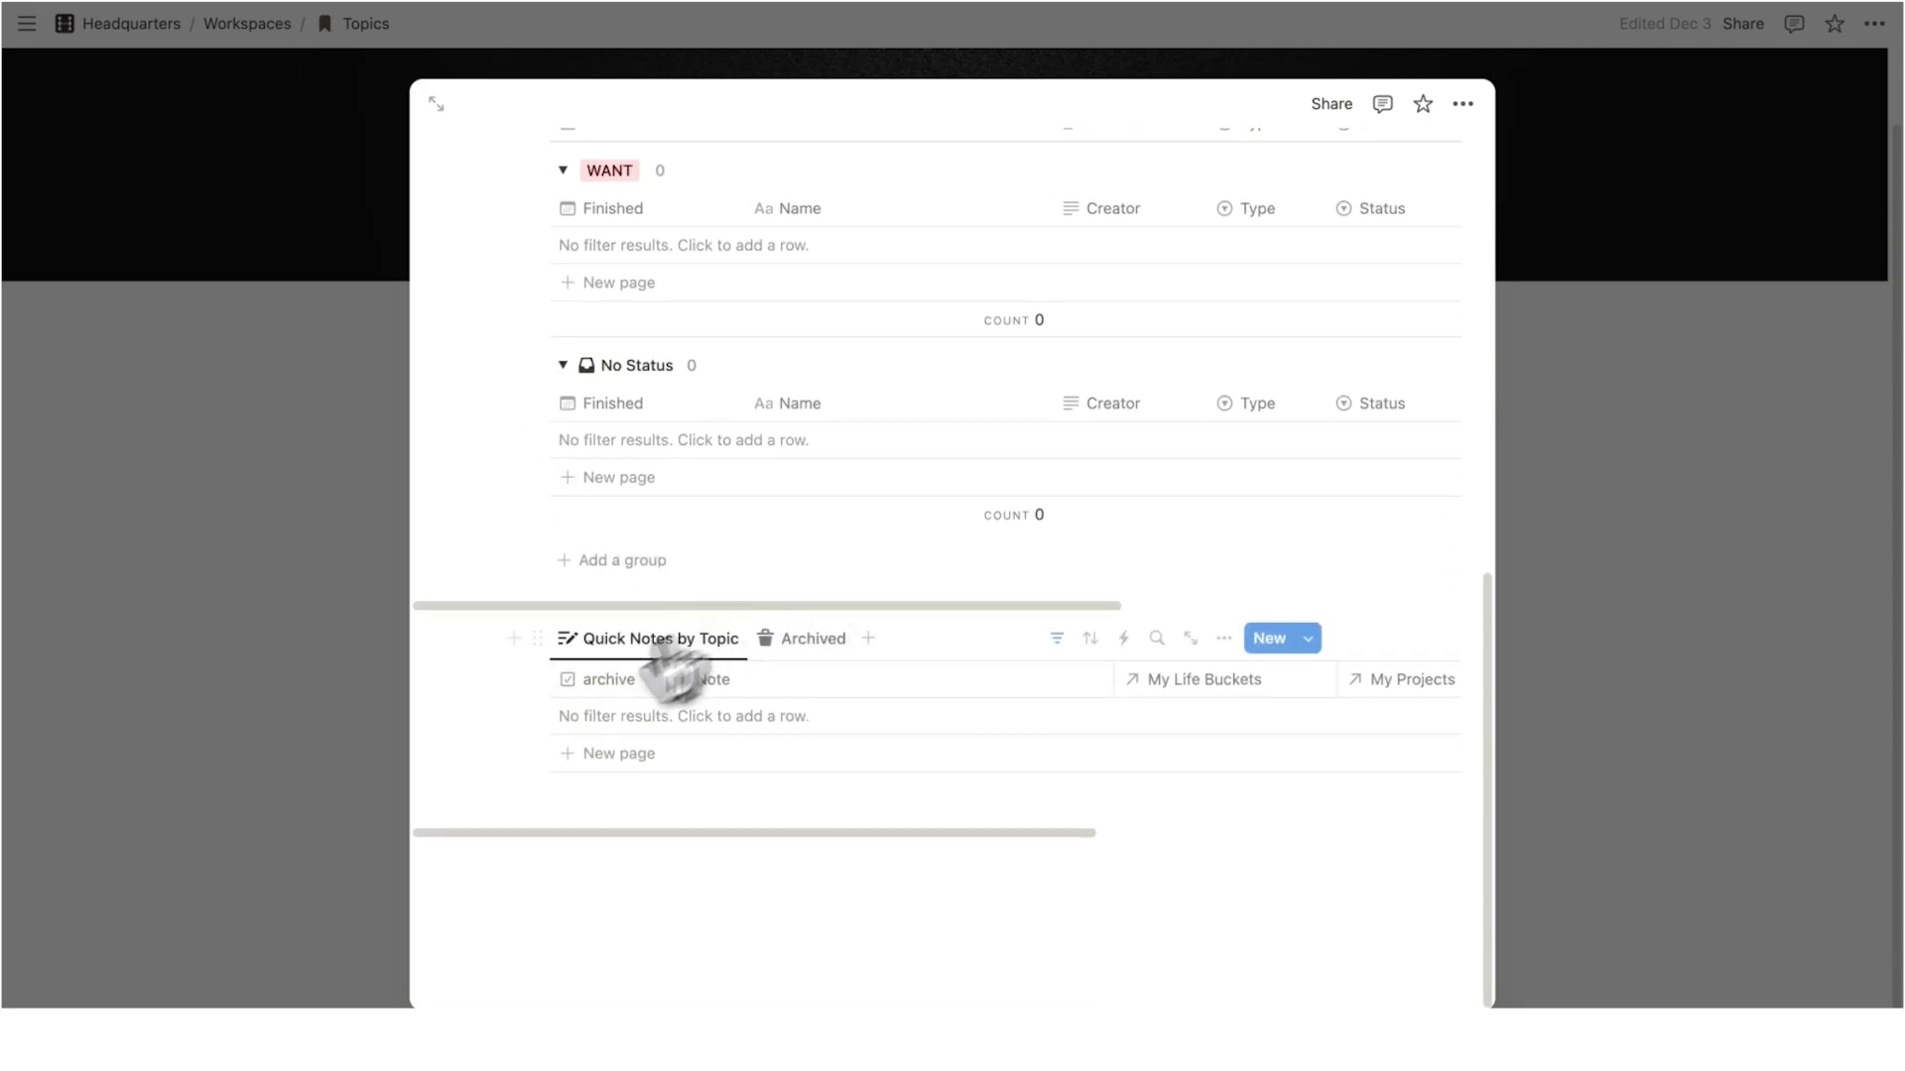
scroll(532, 709, up, 10)
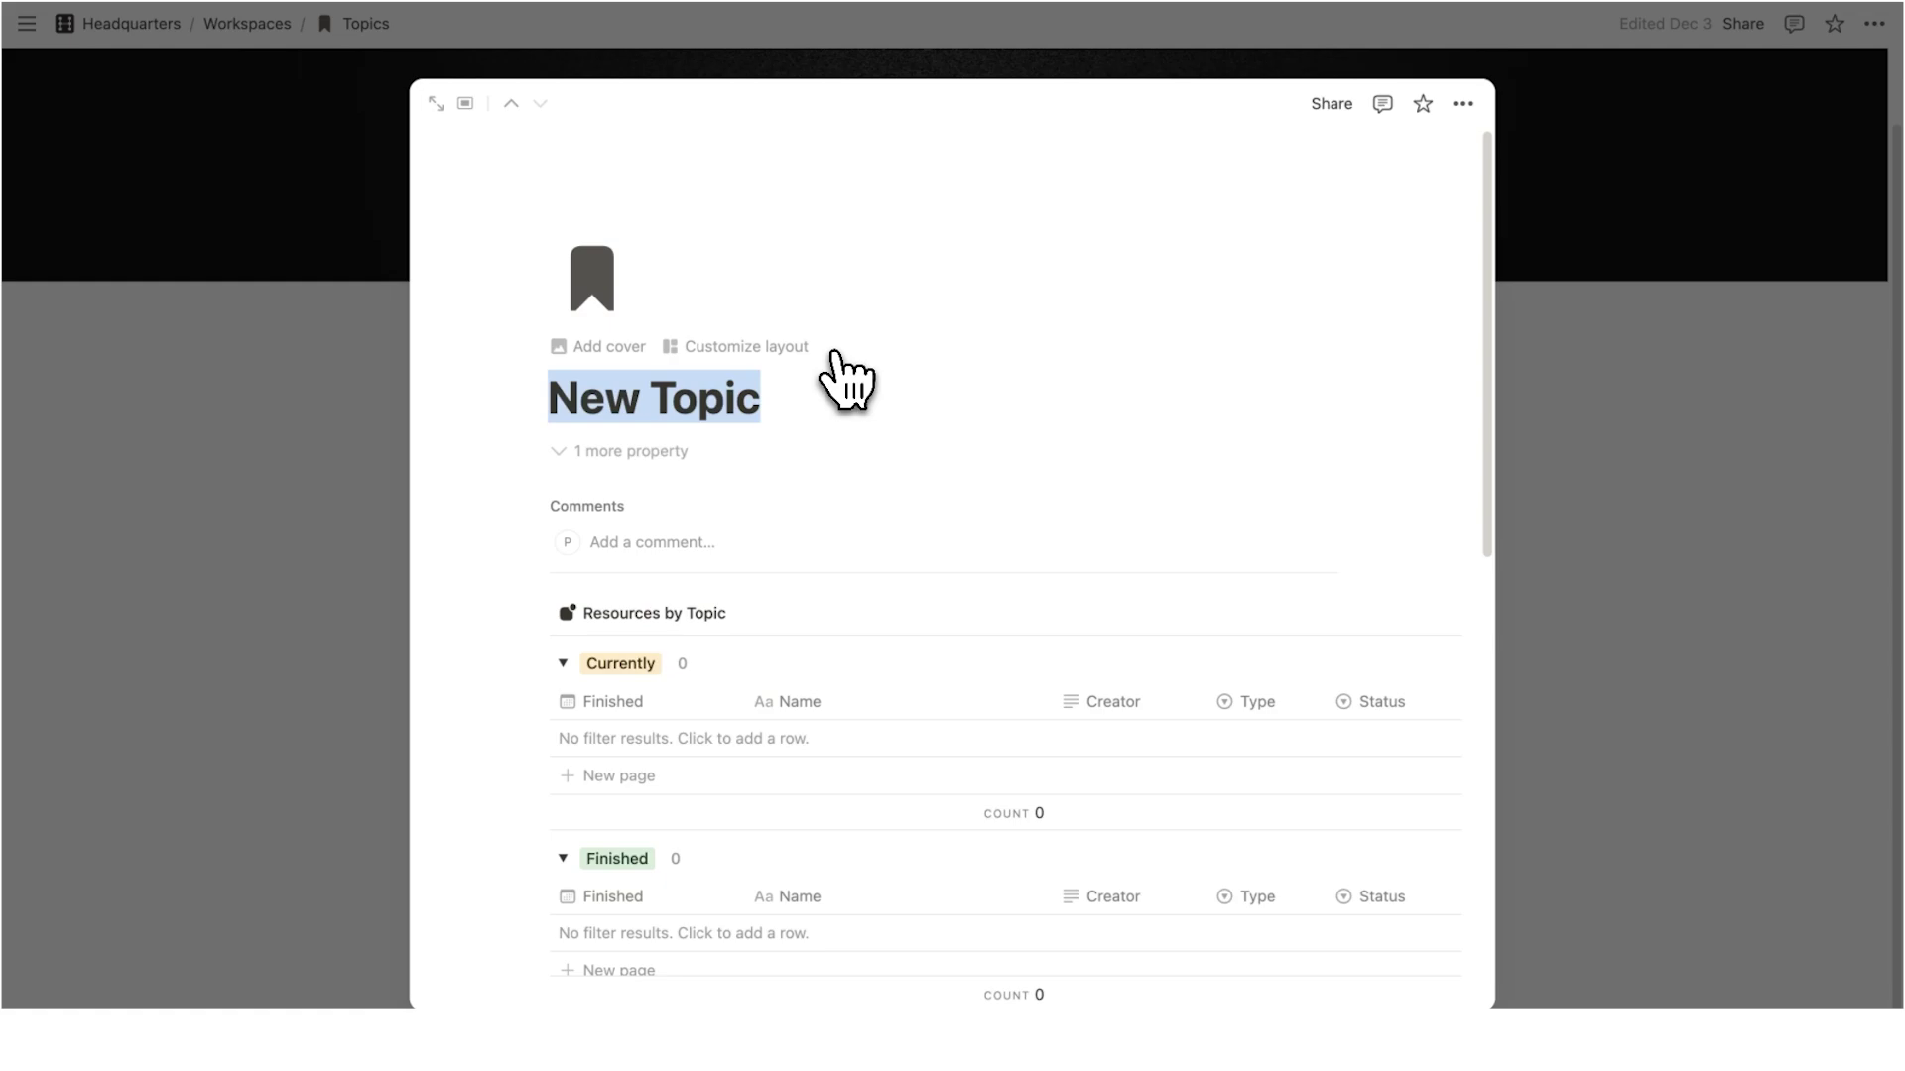
text(Productivity)
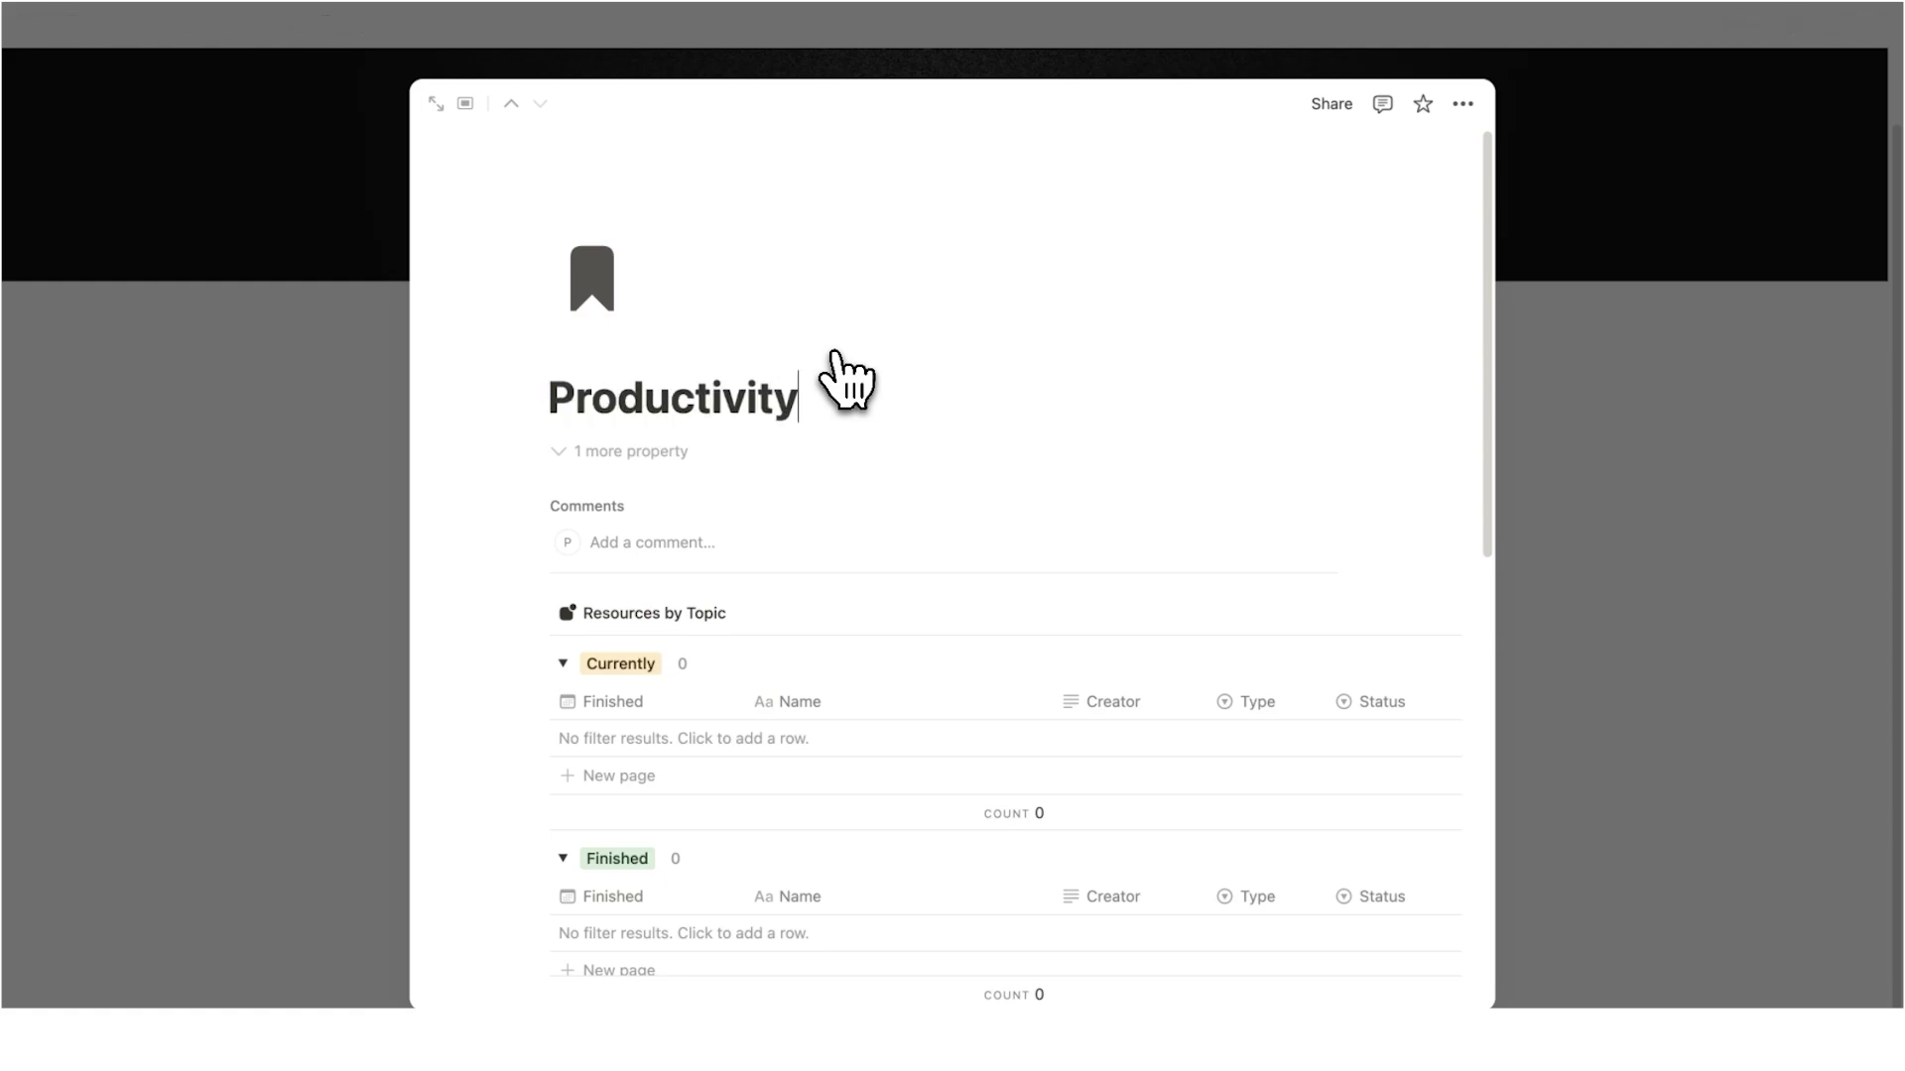
click(1709, 523)
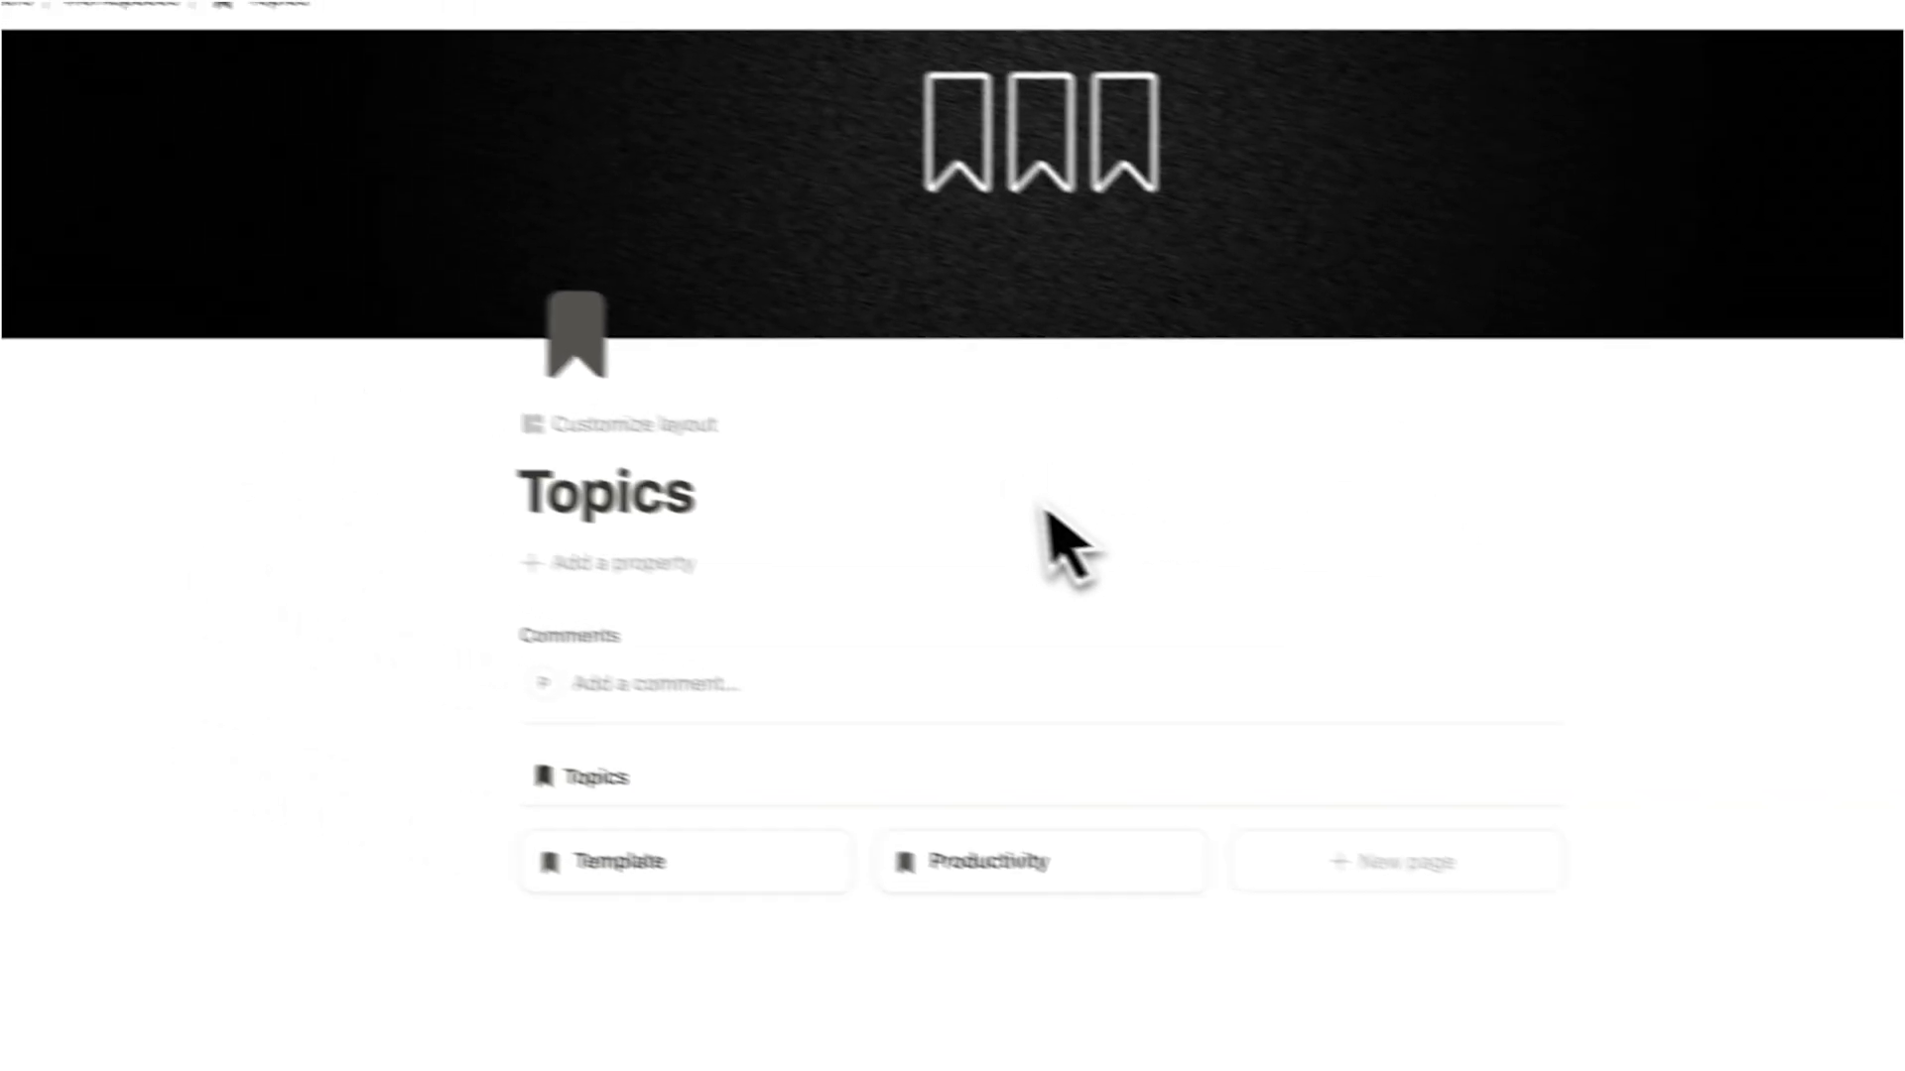
key(super+bracketleft)
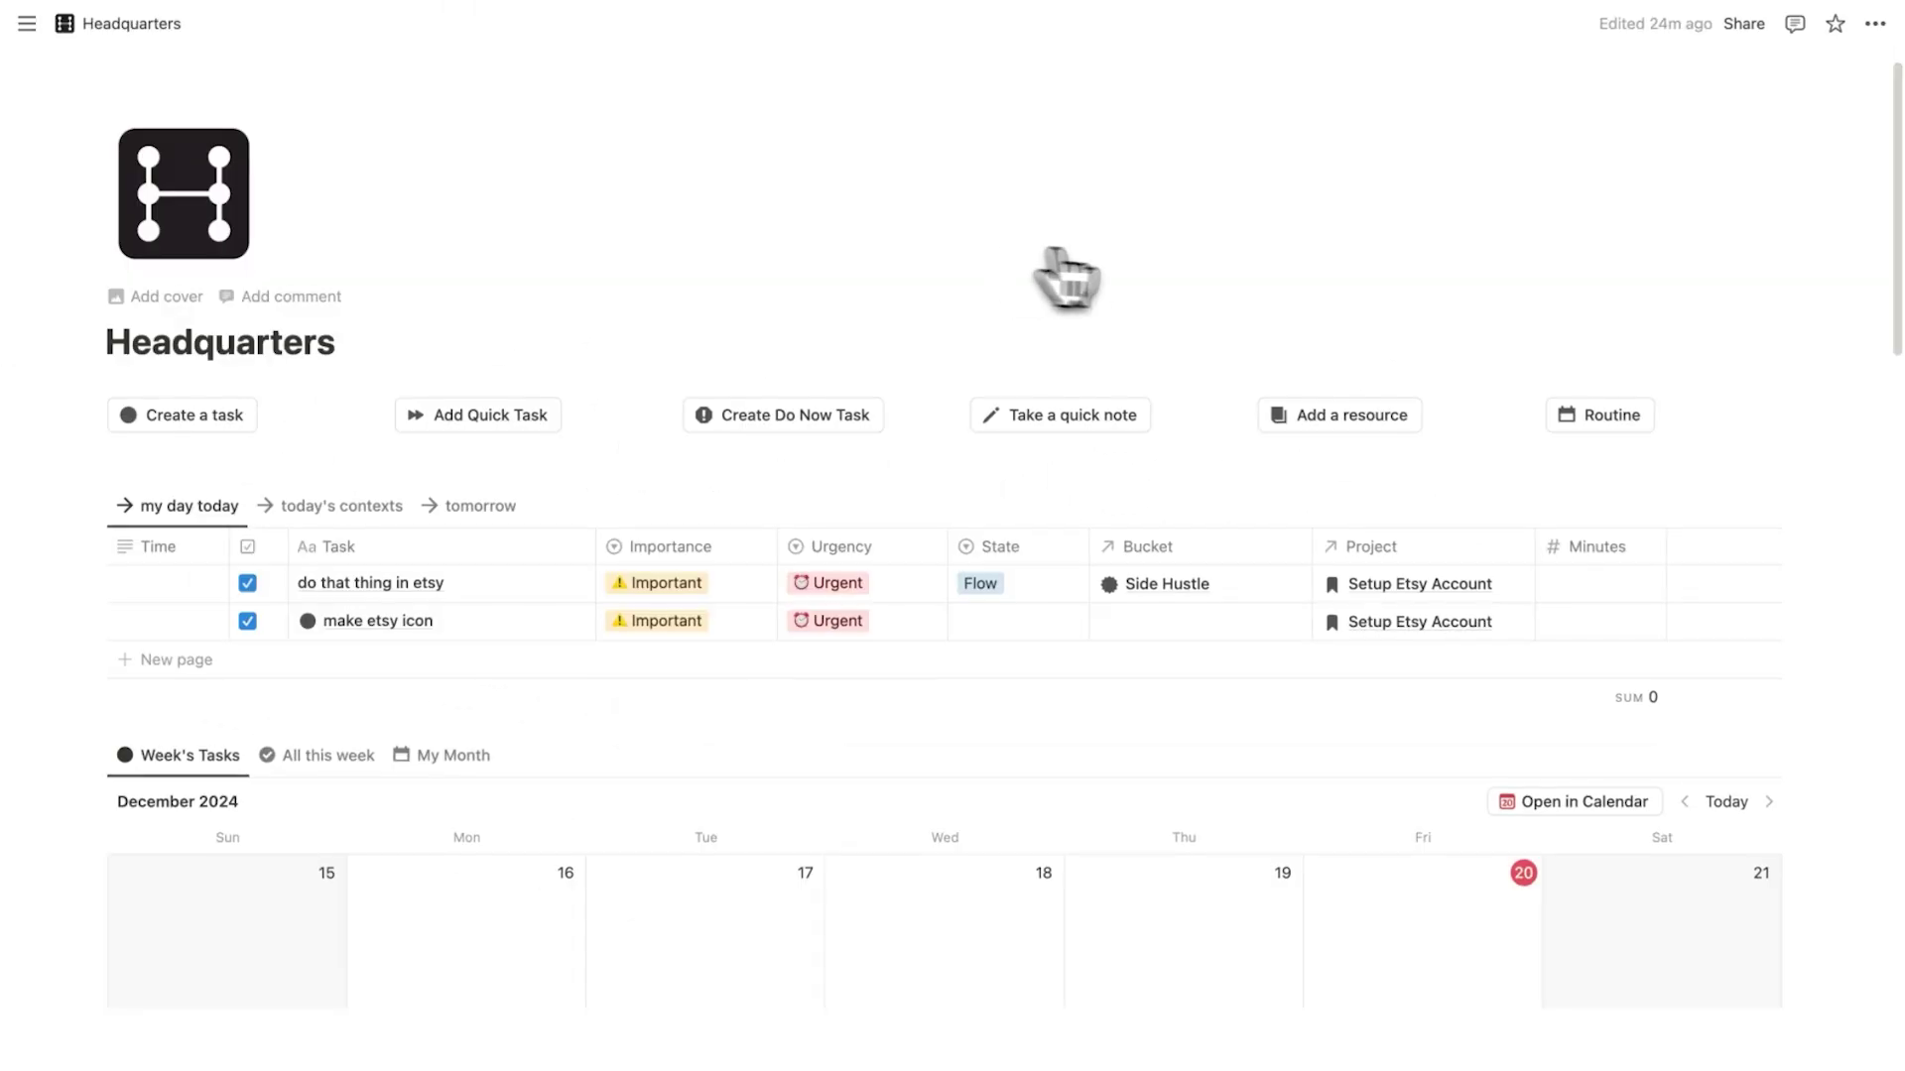
Create the resource 'Eat that Frog' with Type Book, linked to the Productivity topic
click(1329, 417)
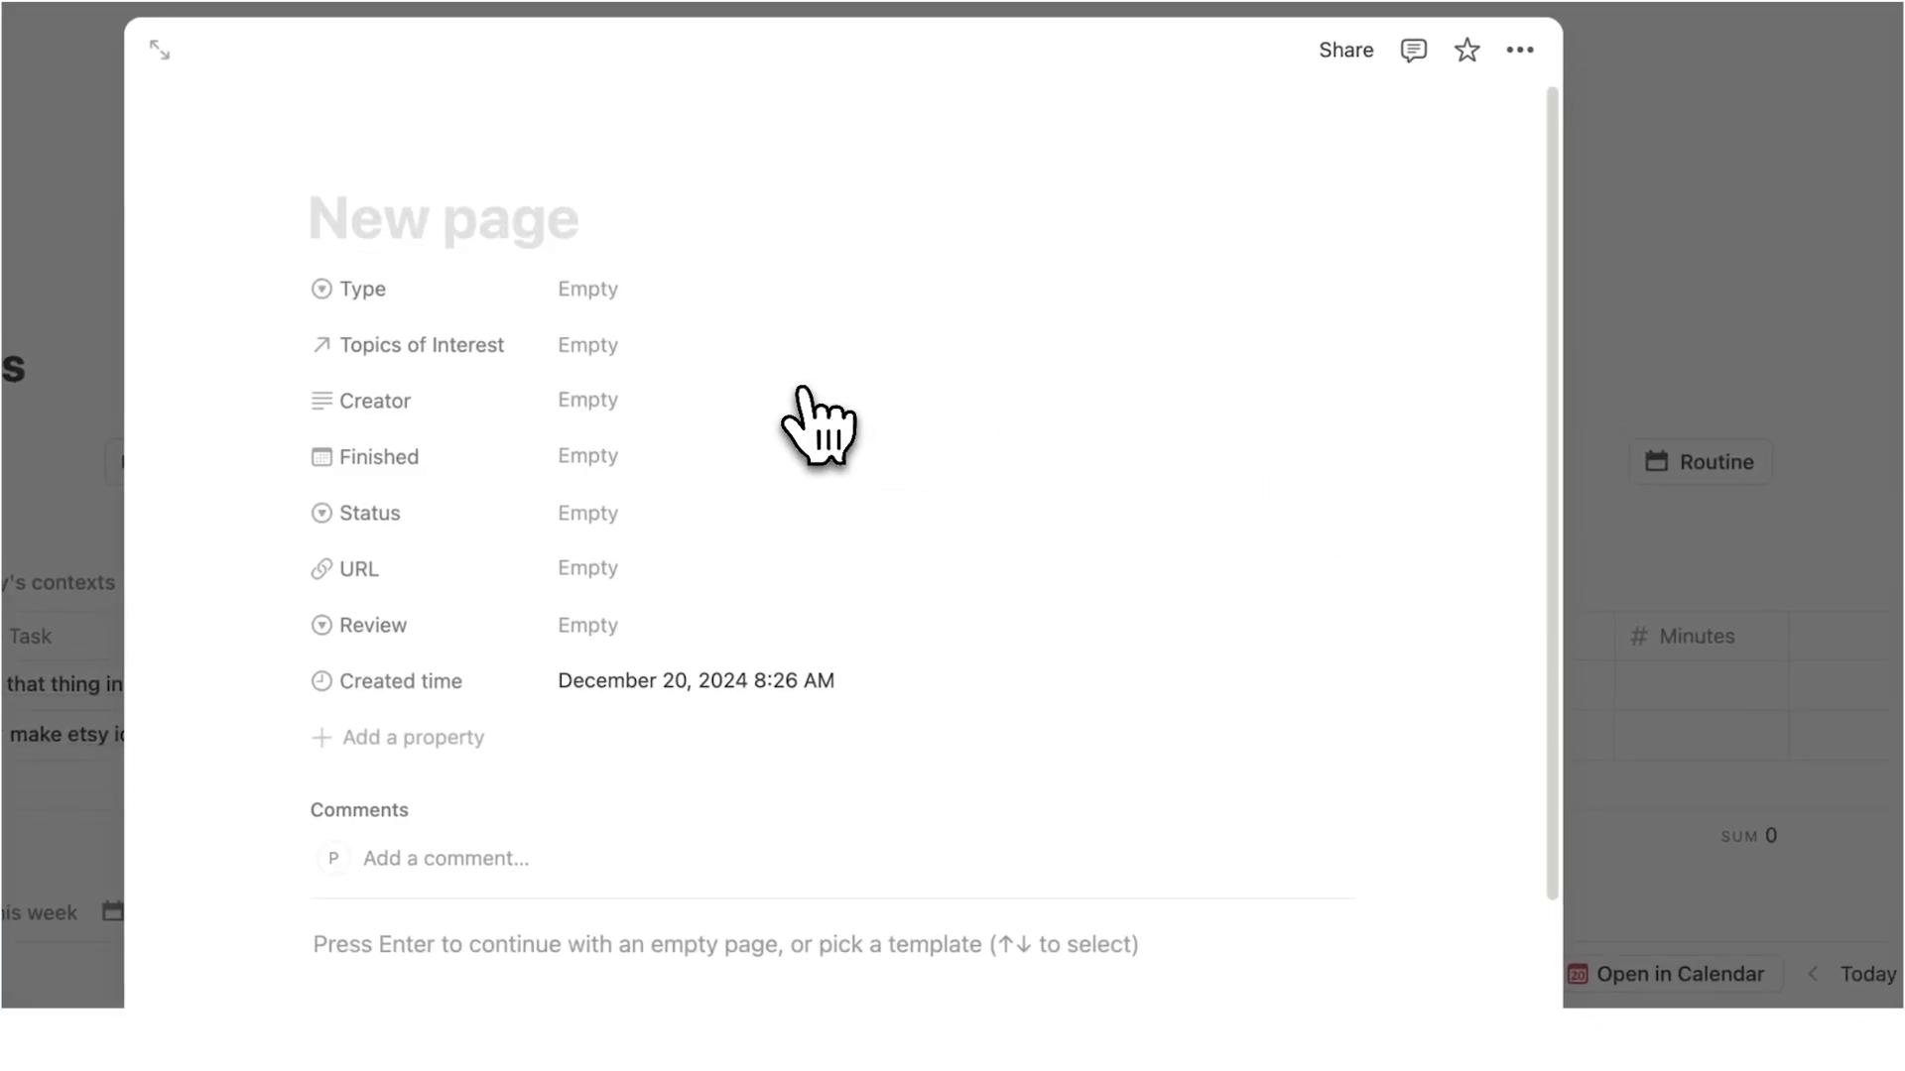
text(Eat that Frog)
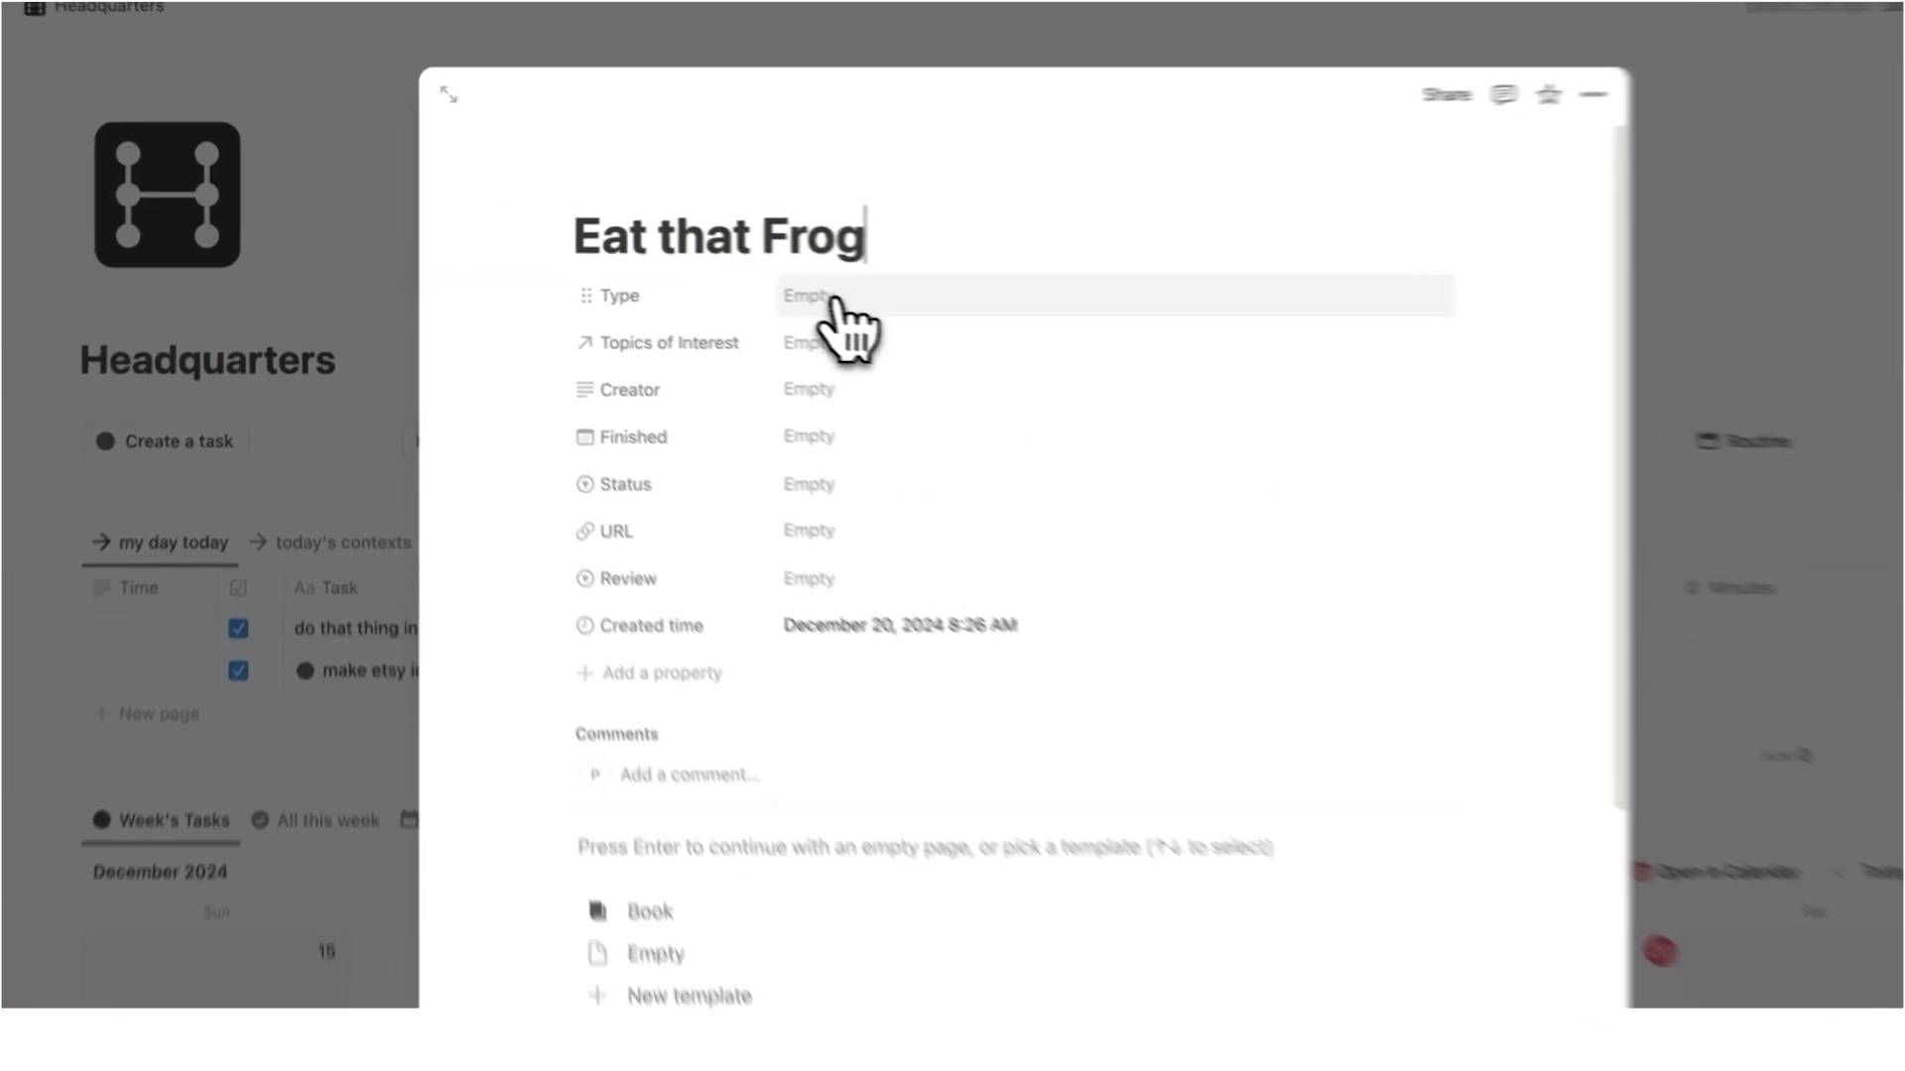
click(764, 285)
click(776, 350)
click(925, 389)
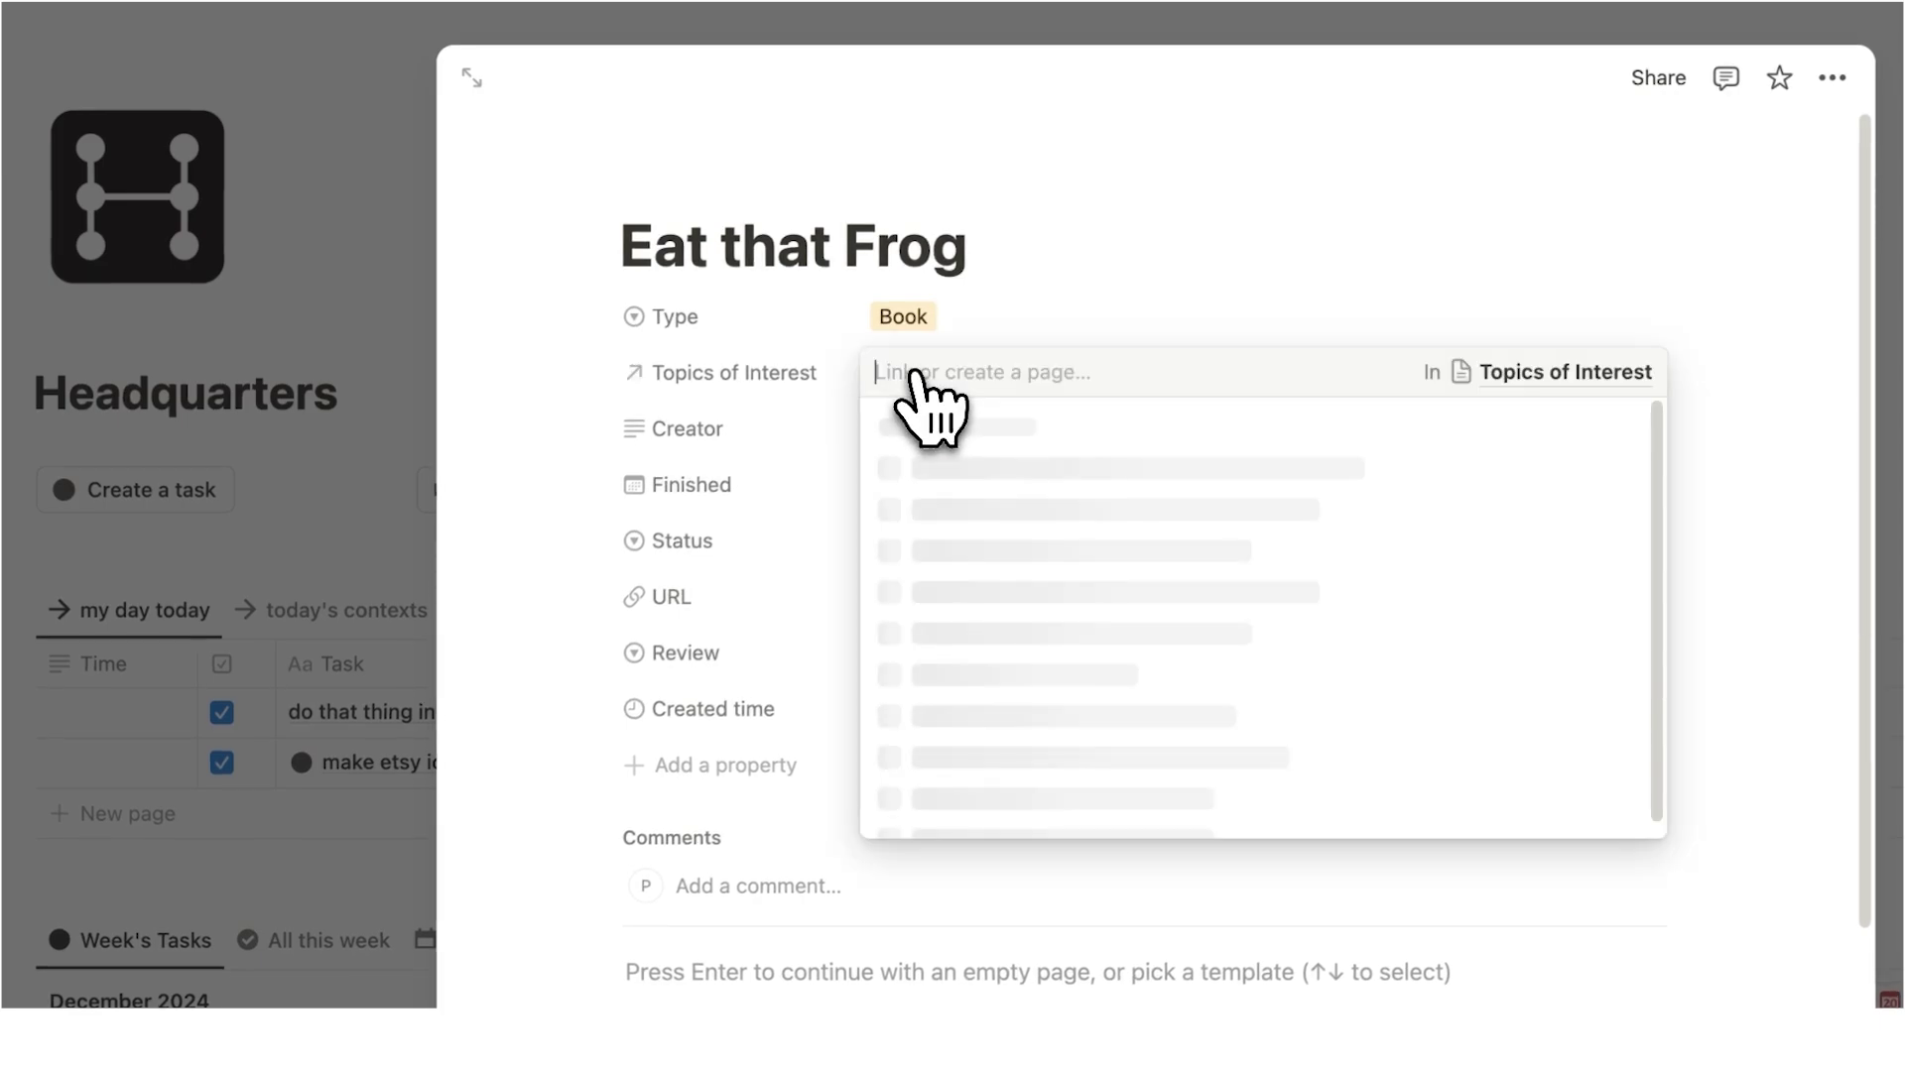
click(953, 474)
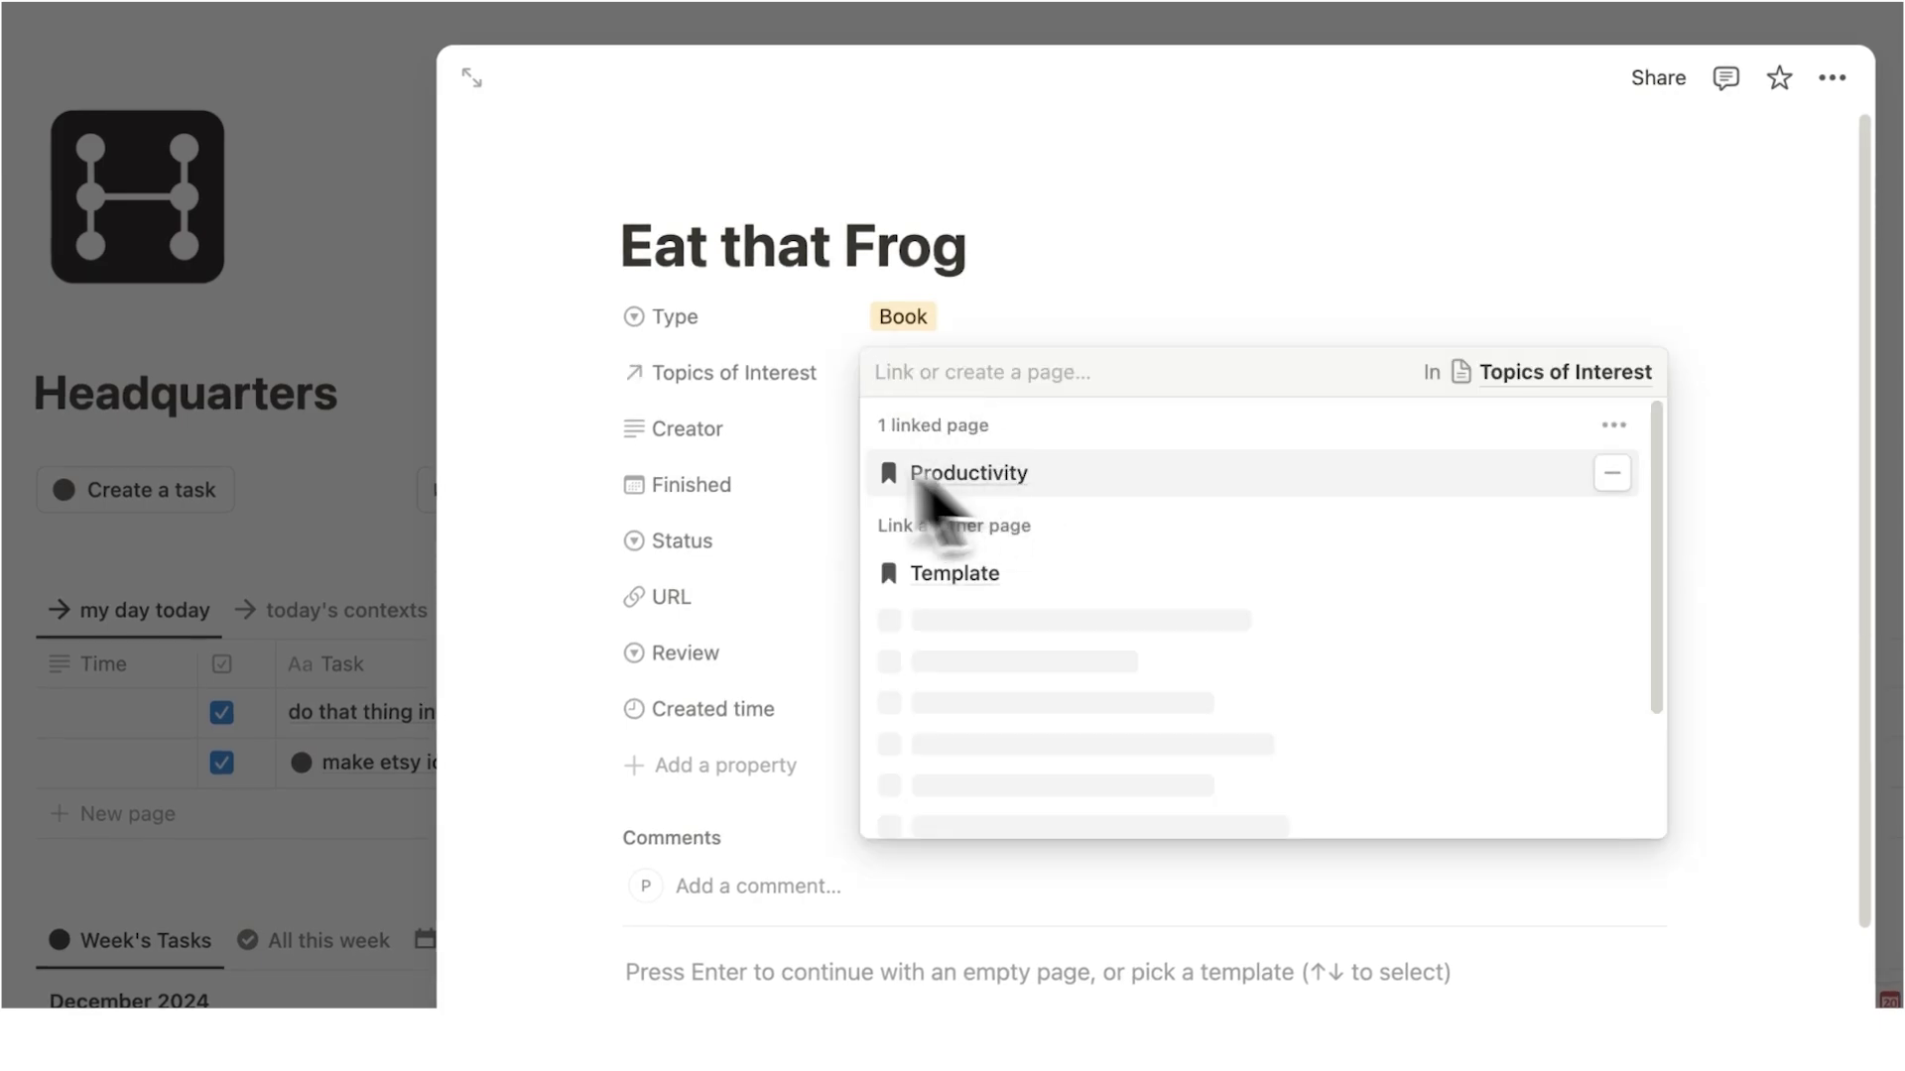
click(496, 493)
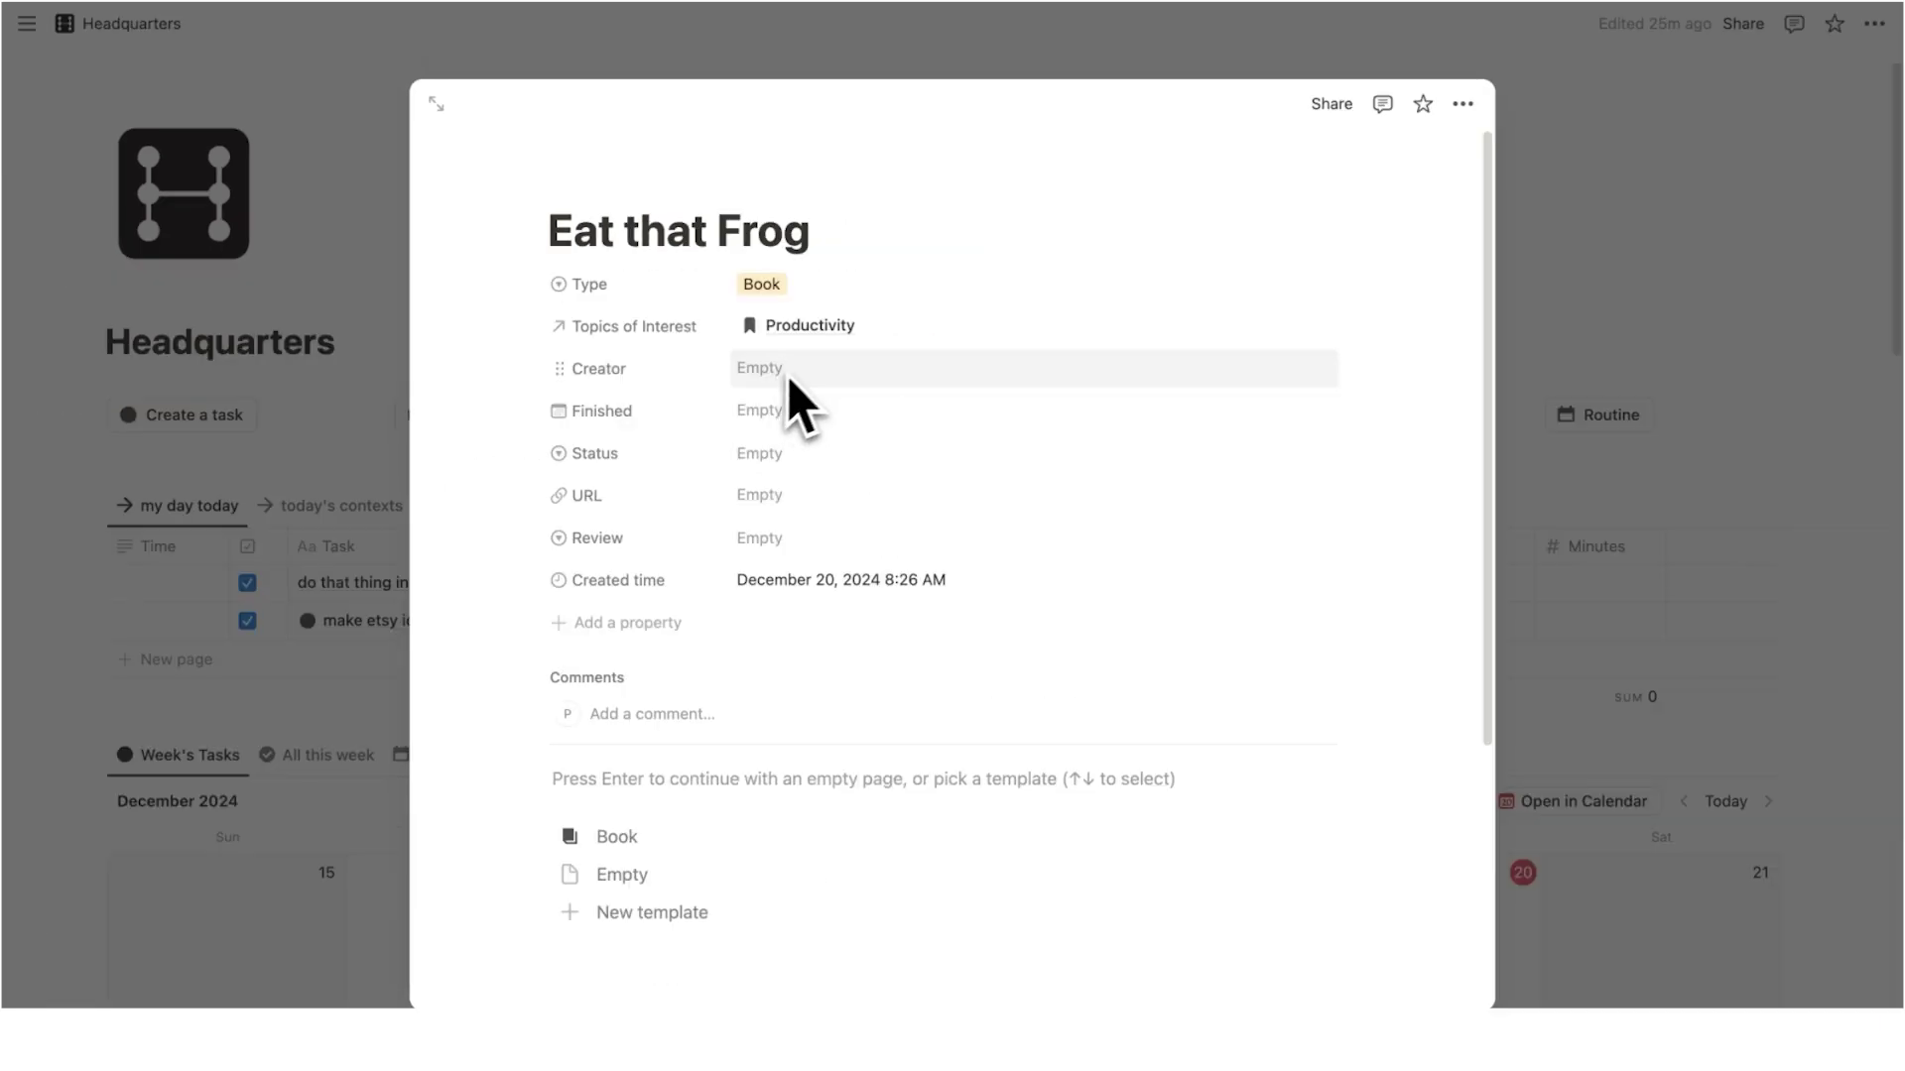
click(1537, 515)
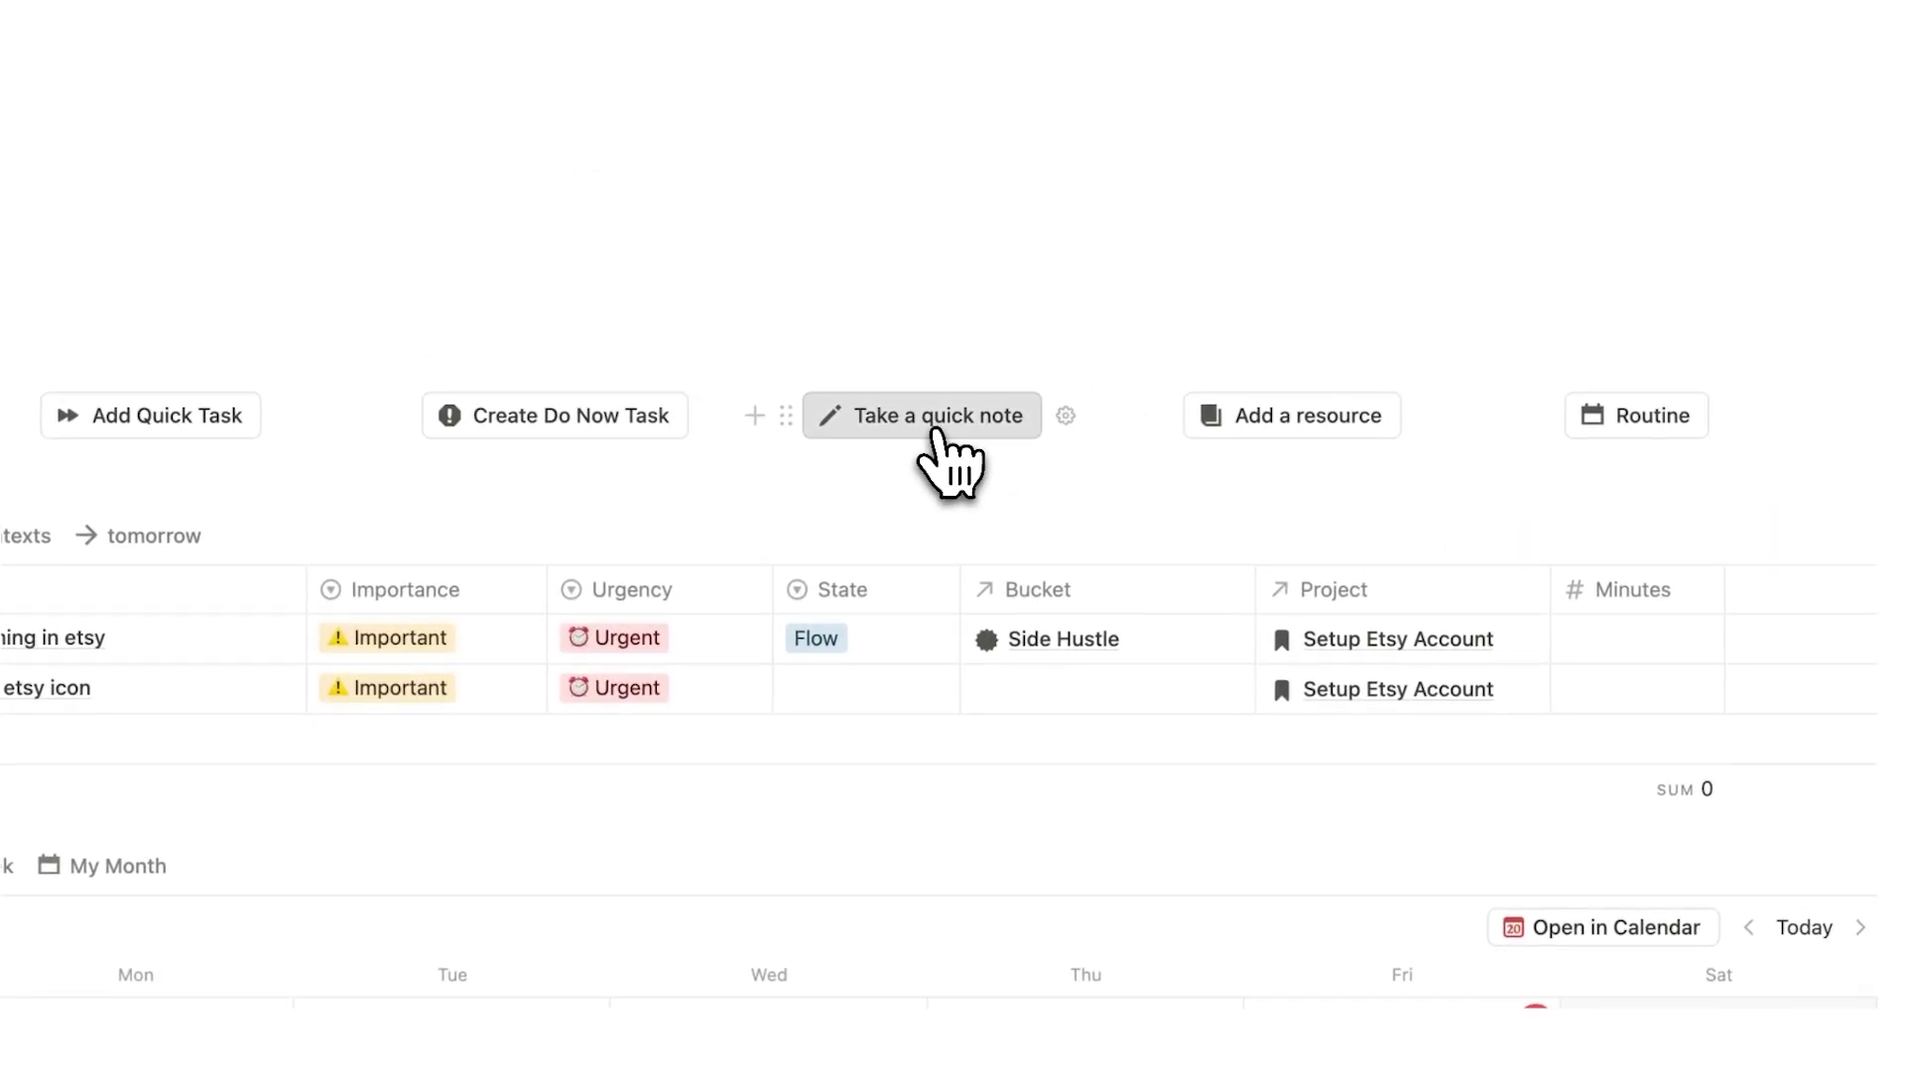
Add the quick note 'start the day with difficult thing' with body text, linked to Productivity
click(934, 428)
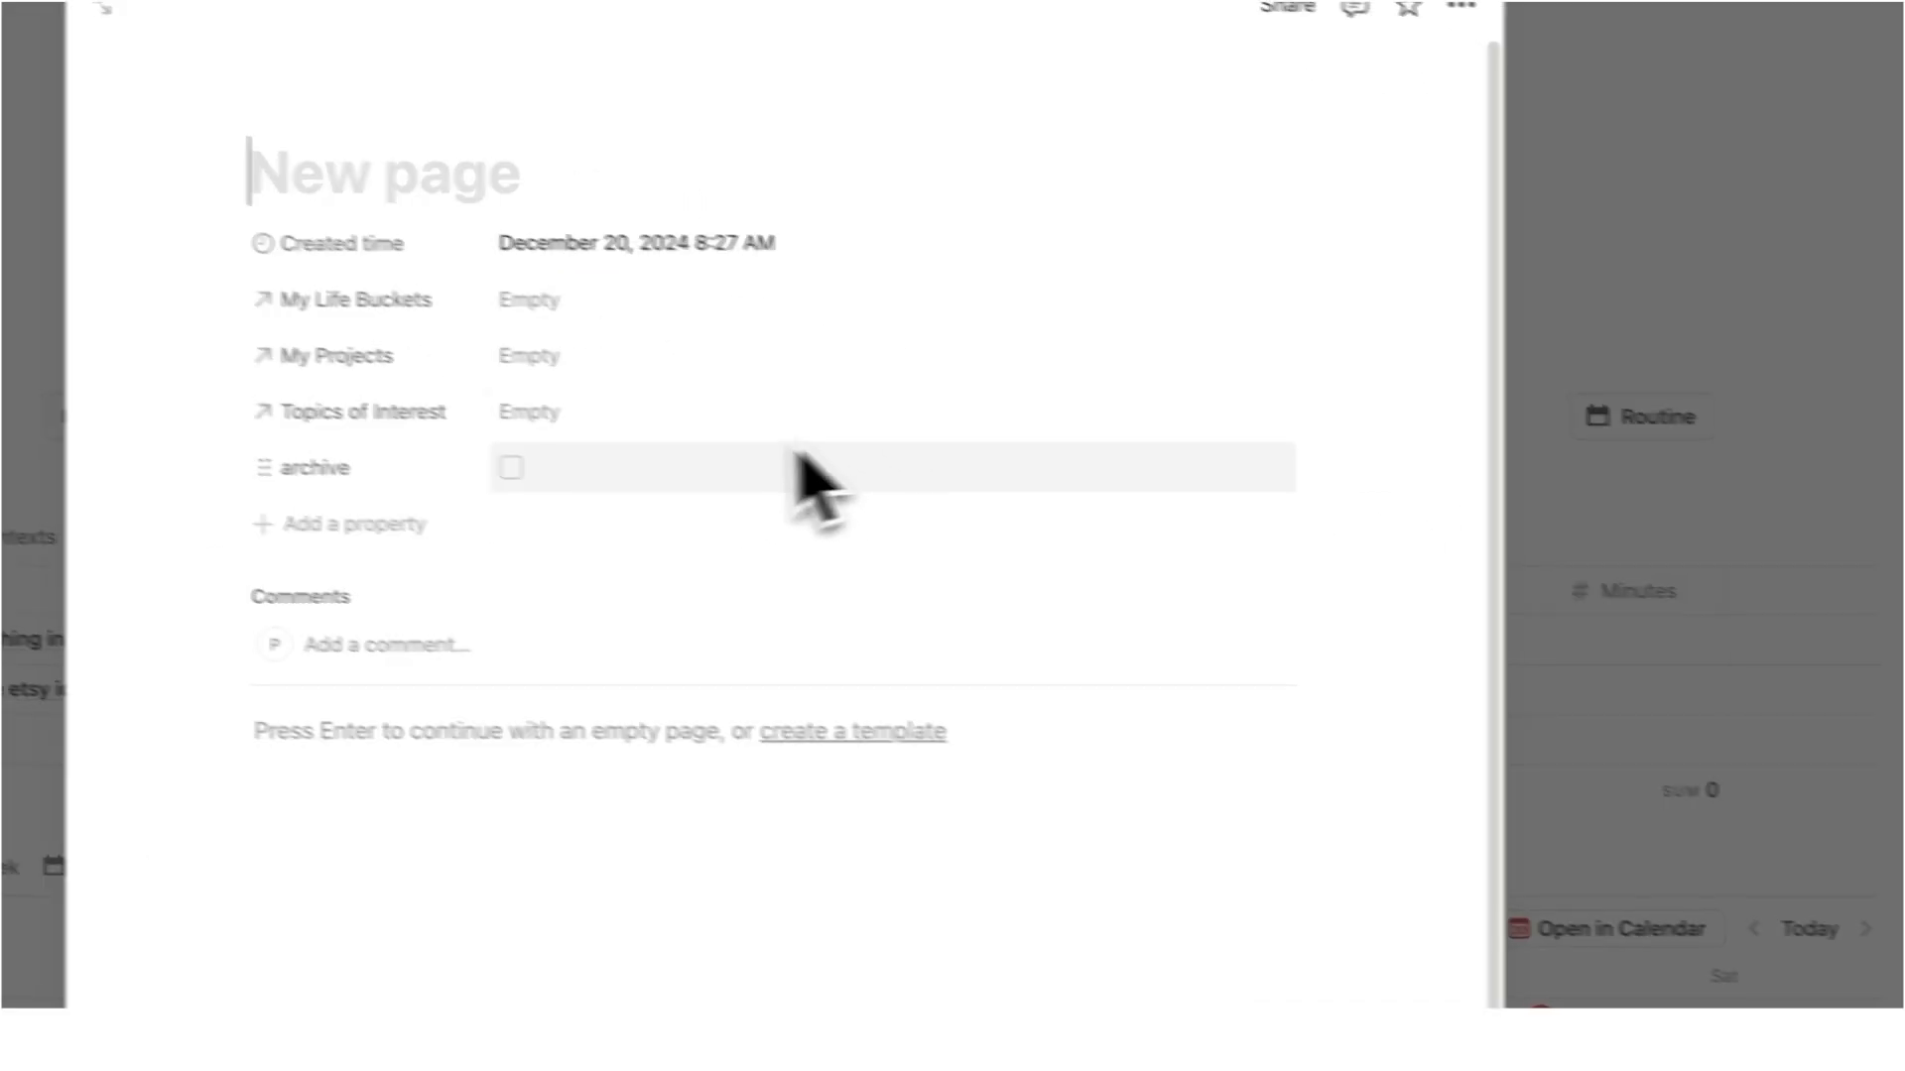
text(start the day with difficult thing)
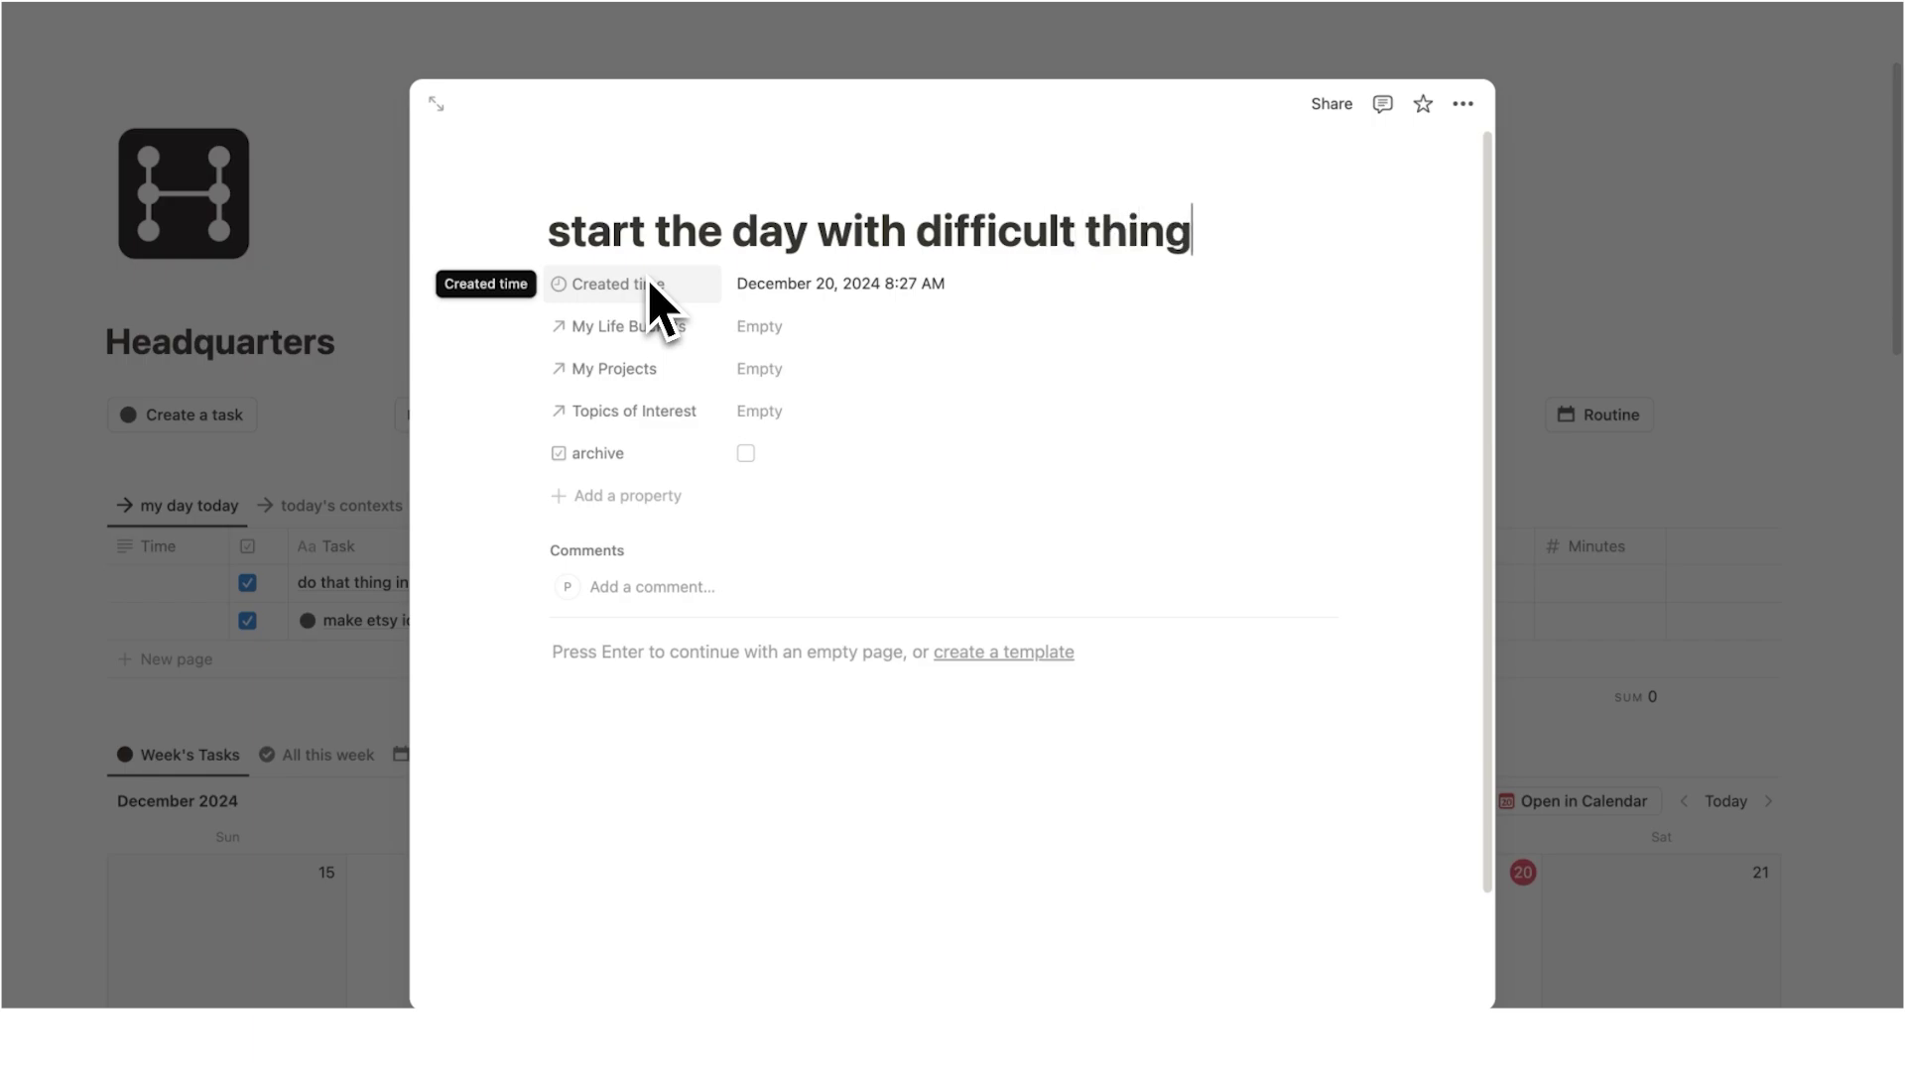
click(759, 411)
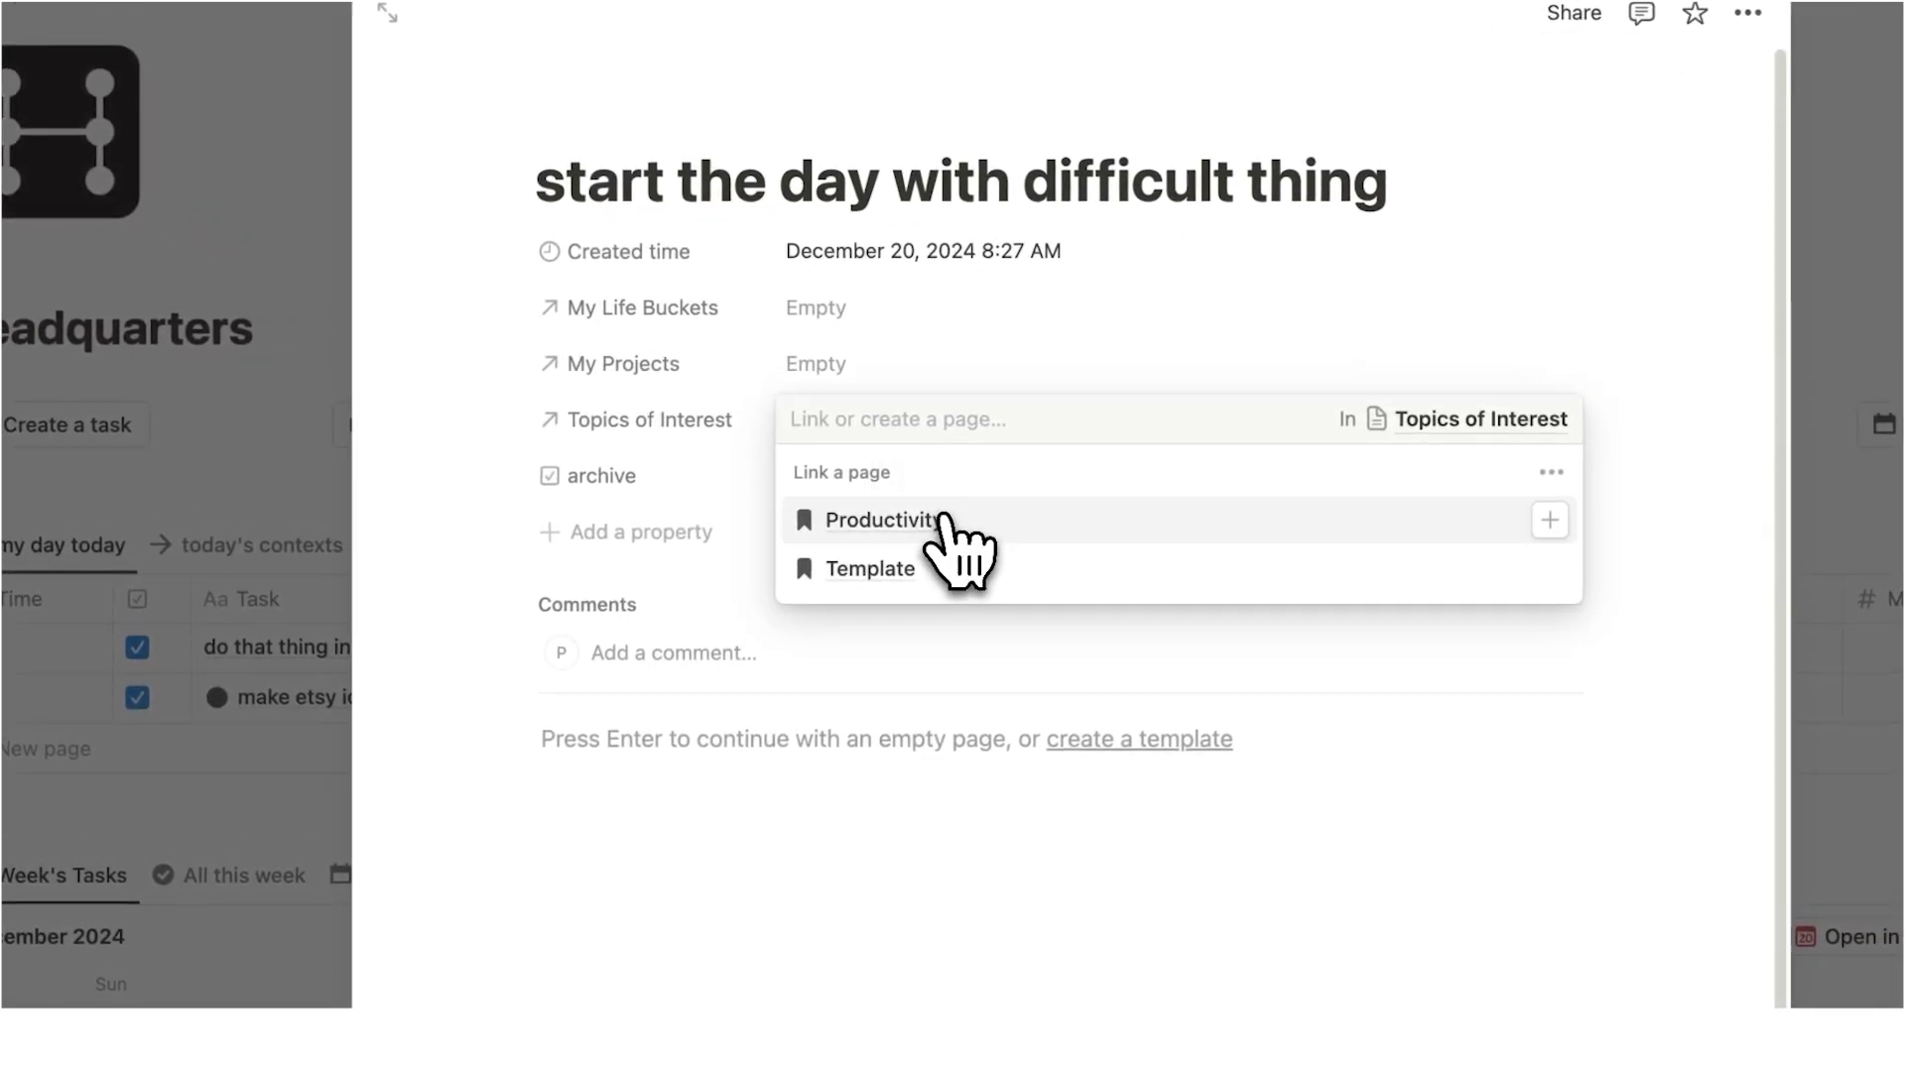
click(939, 524)
click(705, 833)
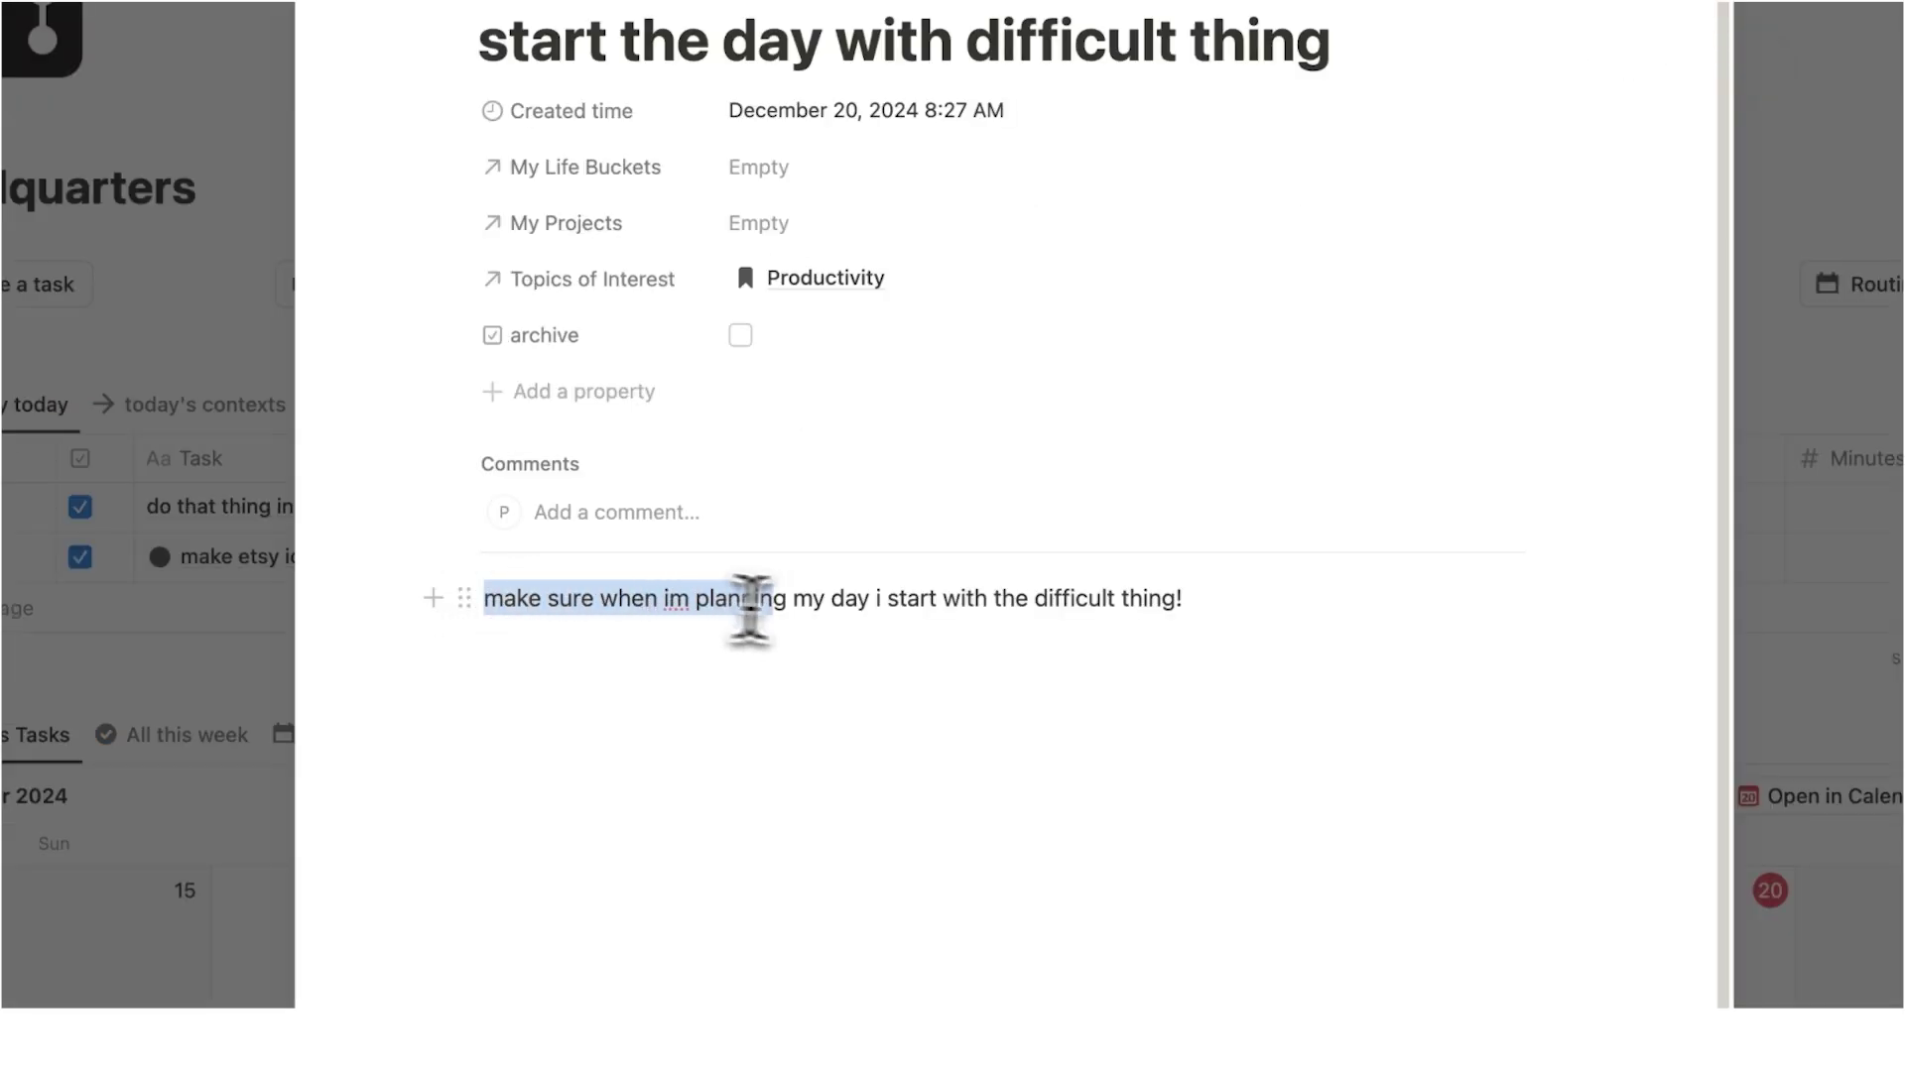
drag(866, 610, 1177, 608)
click(1385, 662)
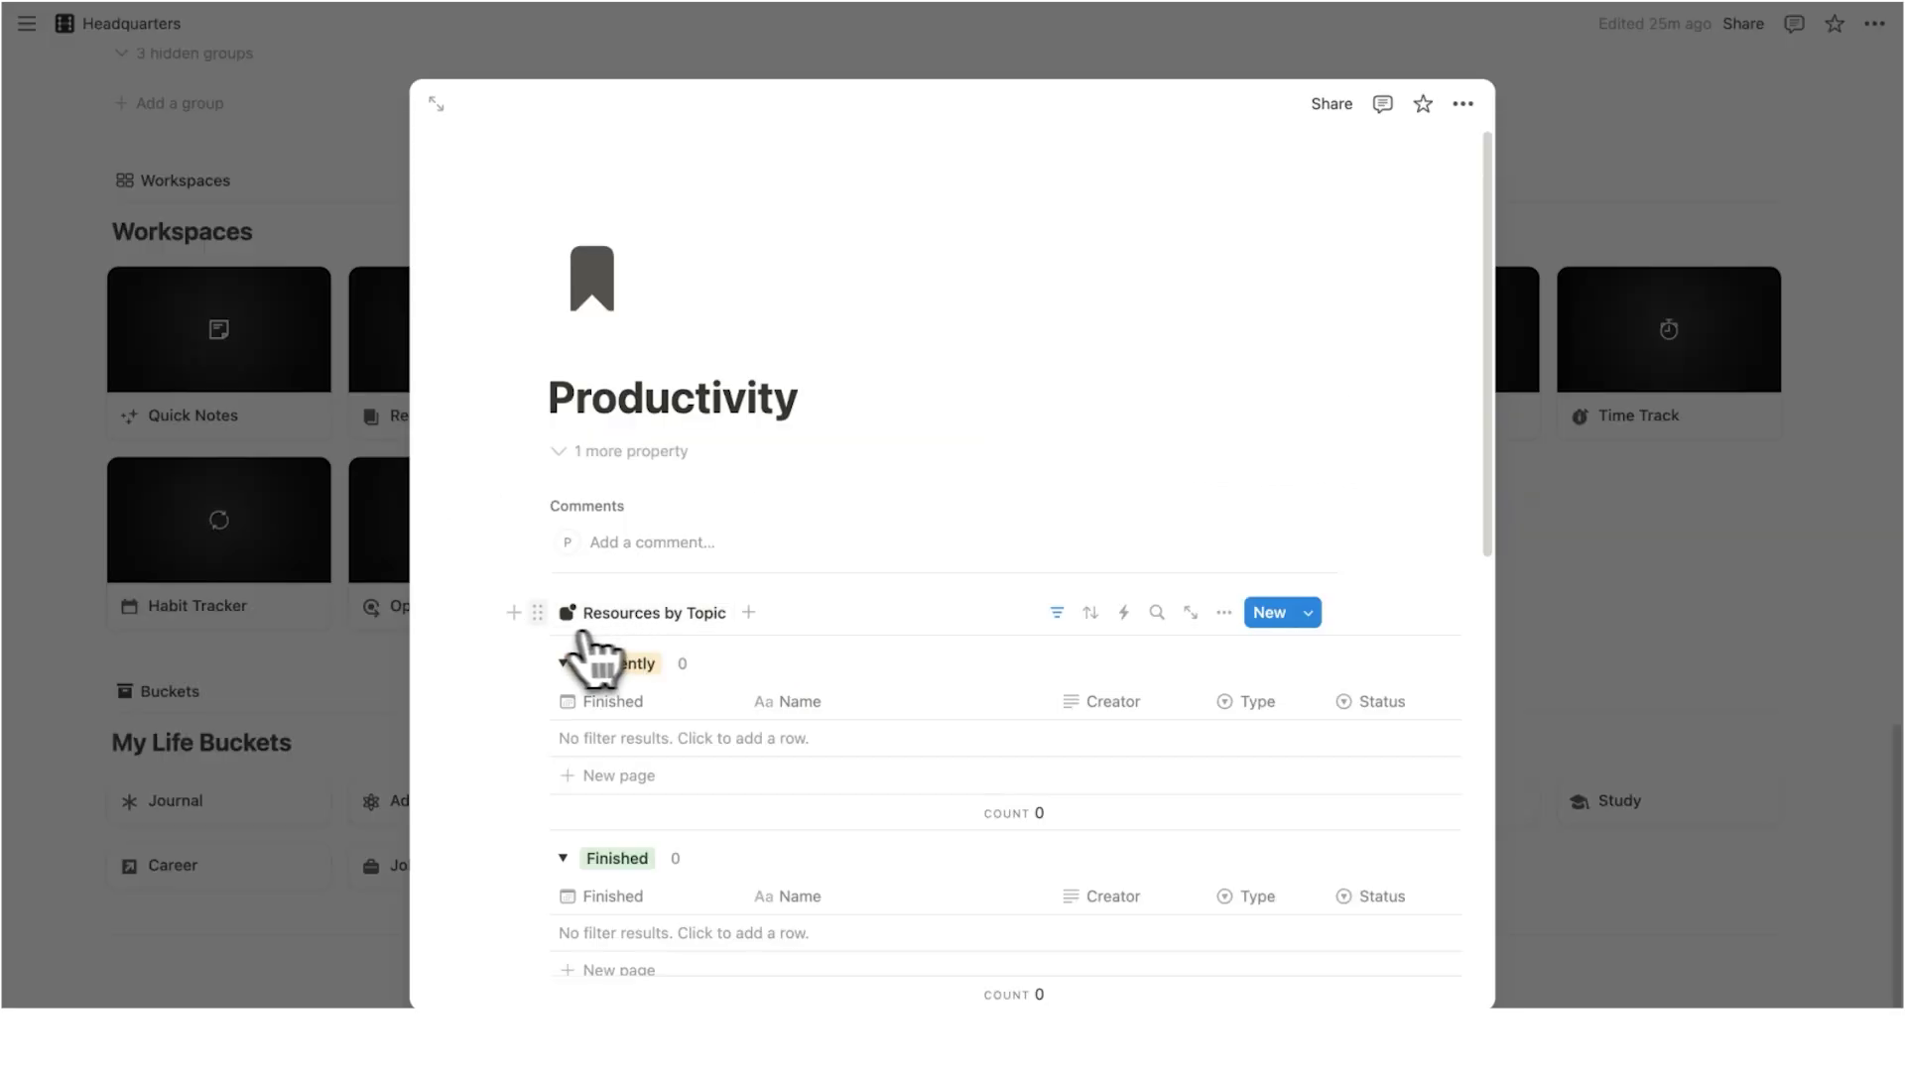
Scroll the Productivity topic to confirm Eat that Frog and the new quick note are listed
scroll(515, 627, down, 7)
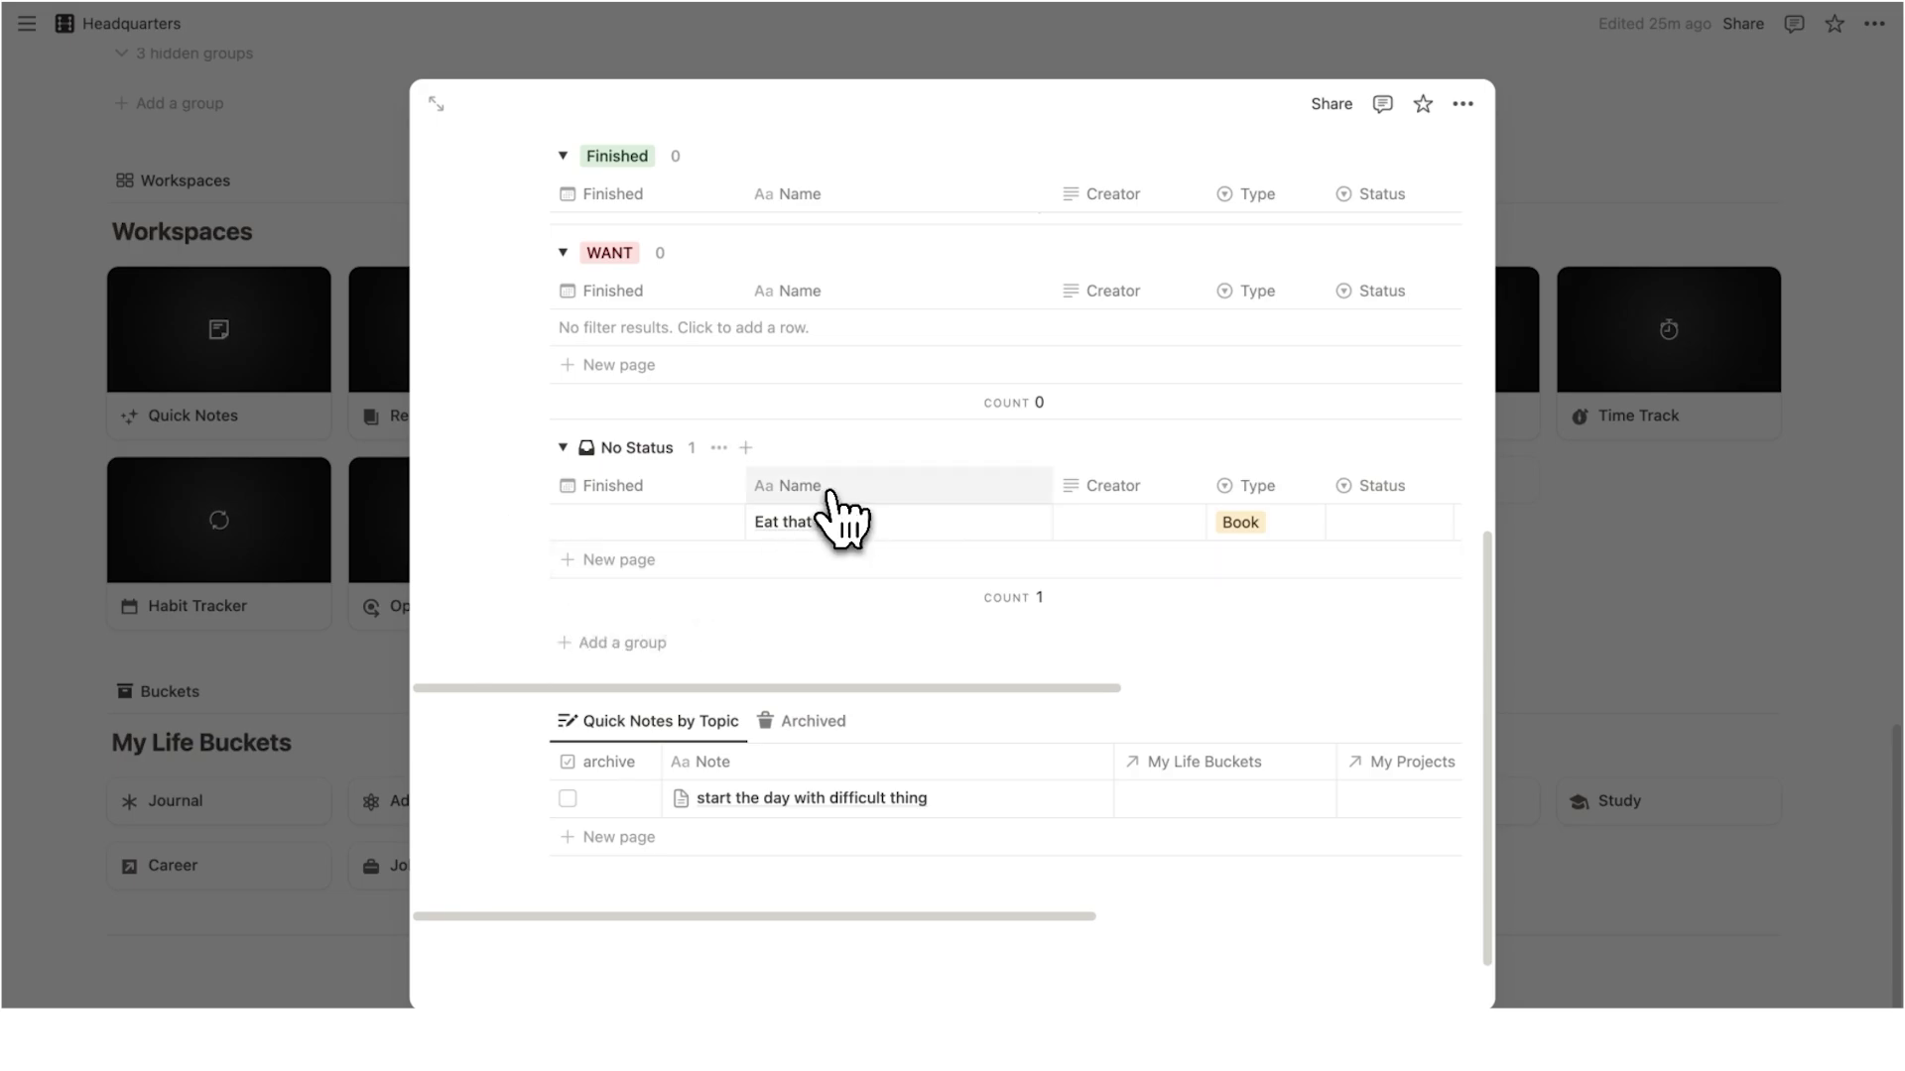
scroll(829, 491, down, 2)
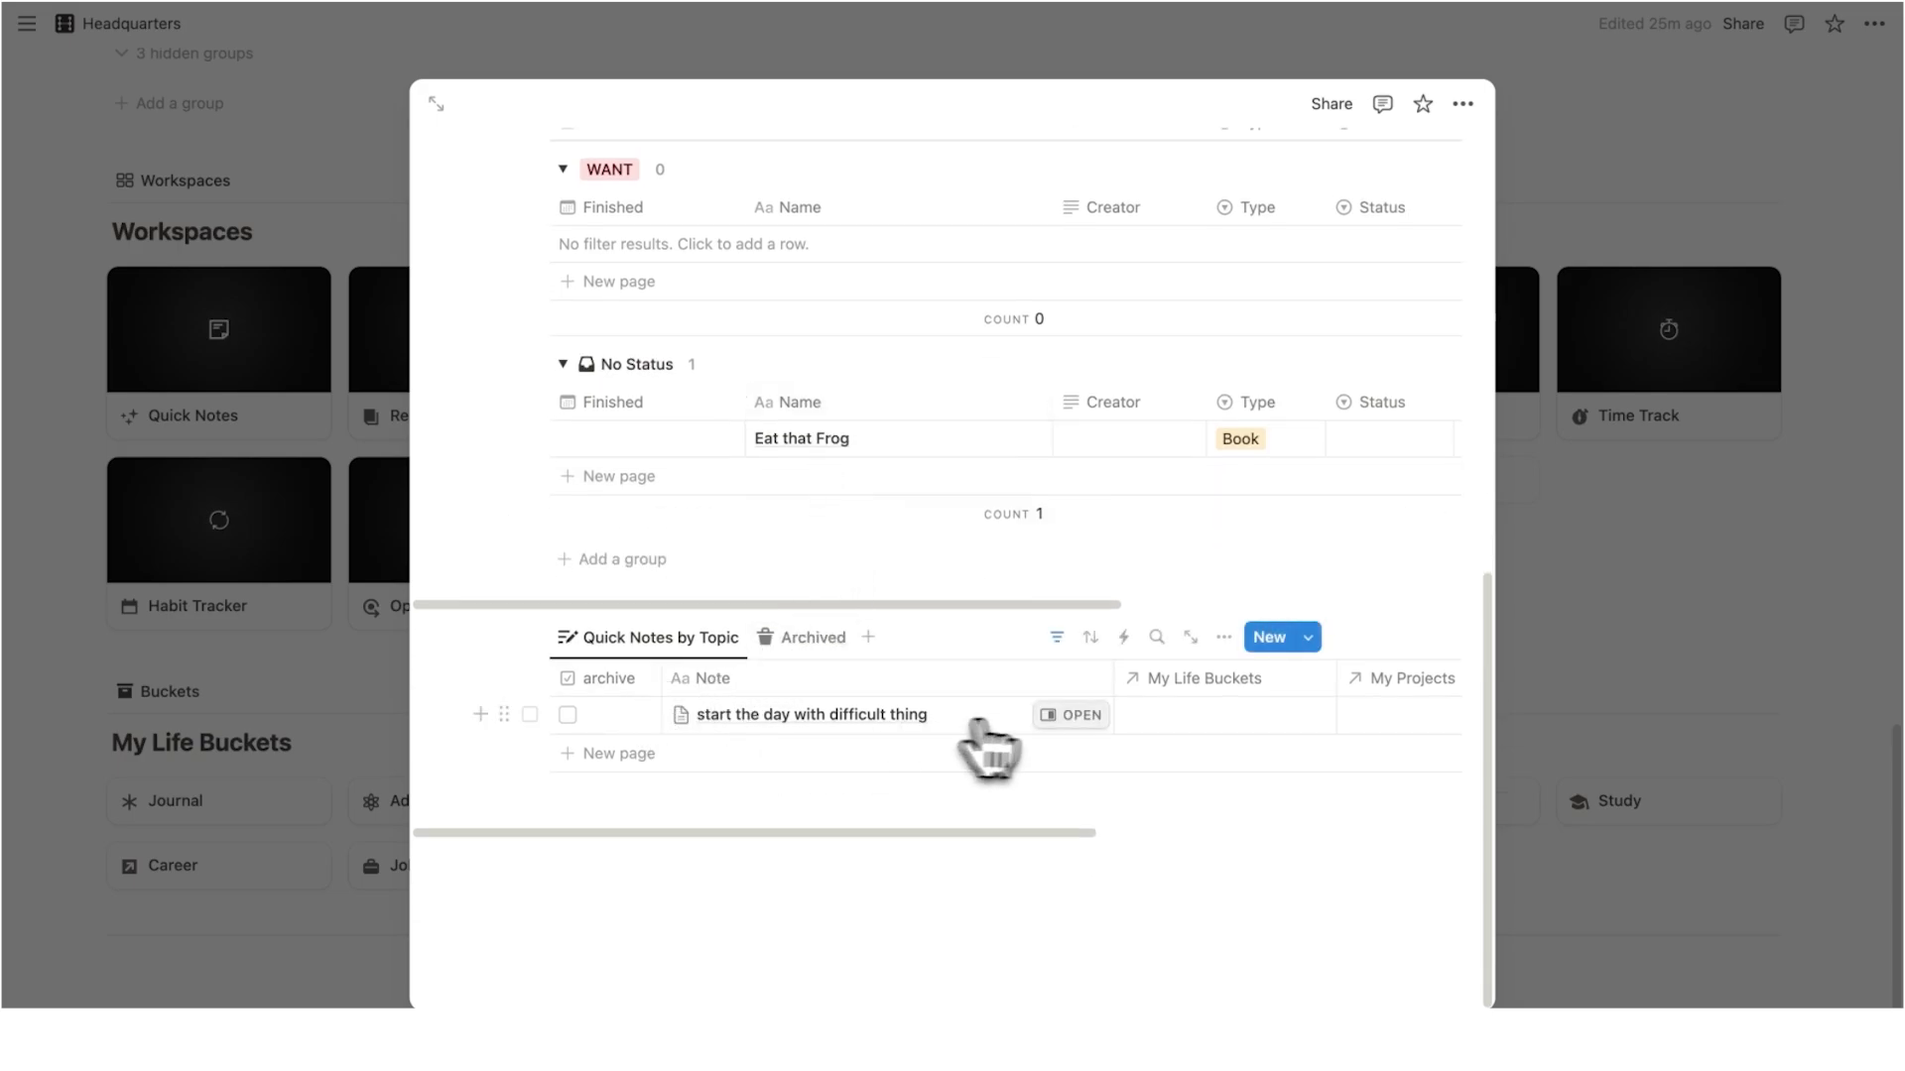